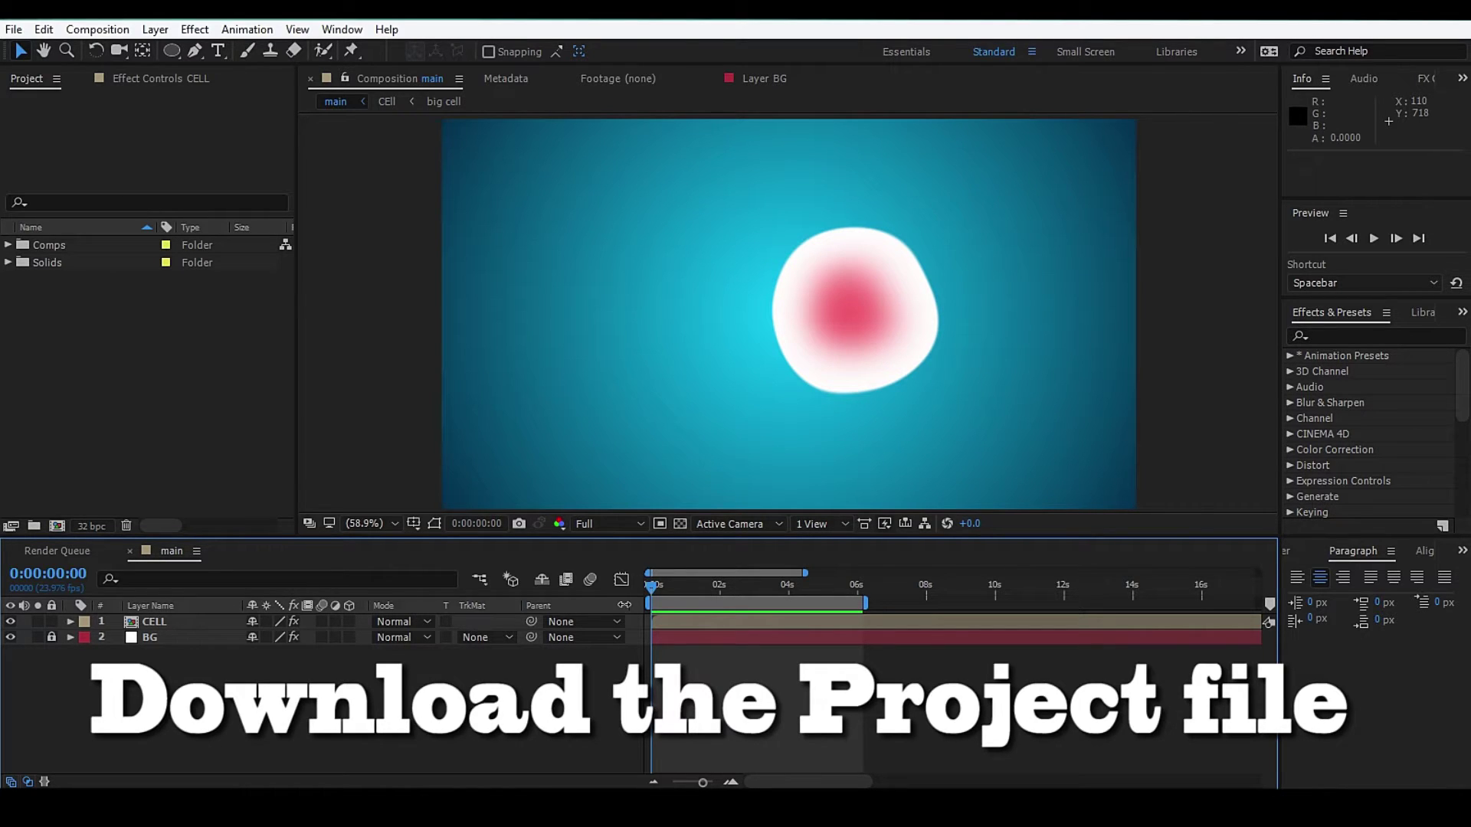
- Preview and scrub the finished animation of the cells dividing and merging
key("space")
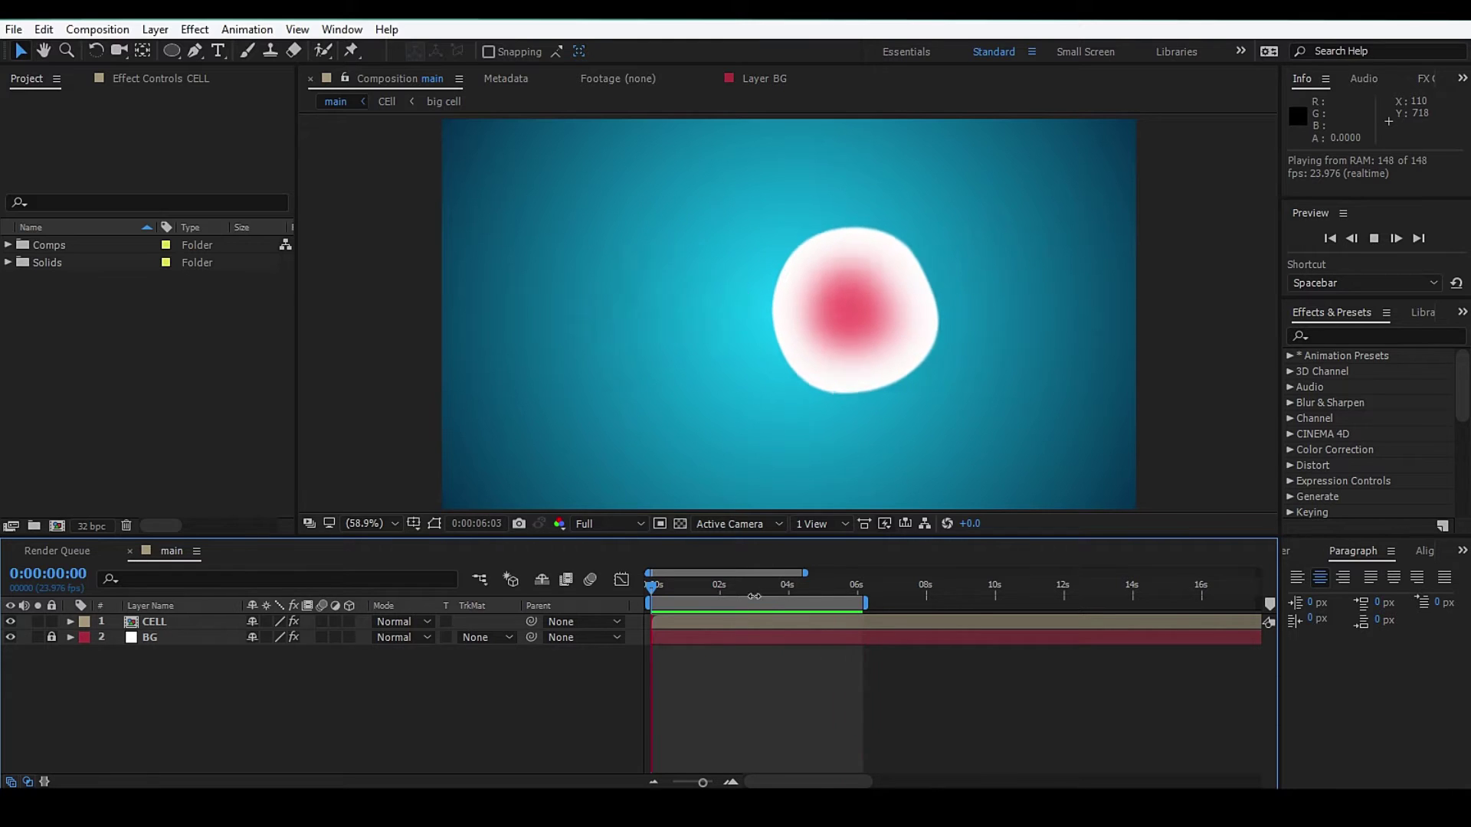
mouse_move(778, 592)
left_mouse_down()
mouse_move(675, 602)
mouse_move(840, 609)
mouse_move(662, 598)
left_mouse_up()
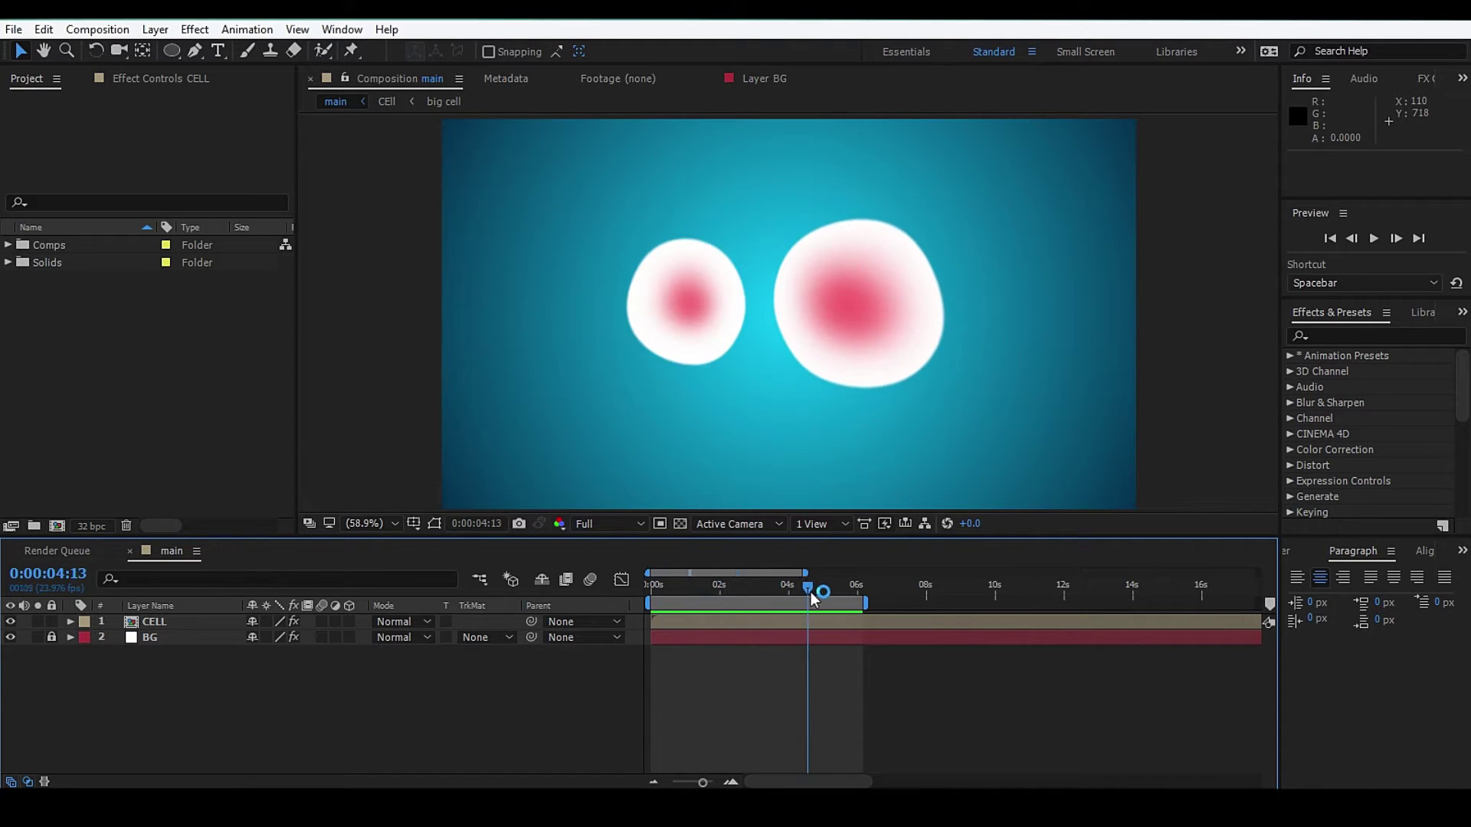
mouse_move(661, 595)
left_mouse_down()
mouse_move(767, 601)
mouse_move(655, 607)
left_mouse_up()
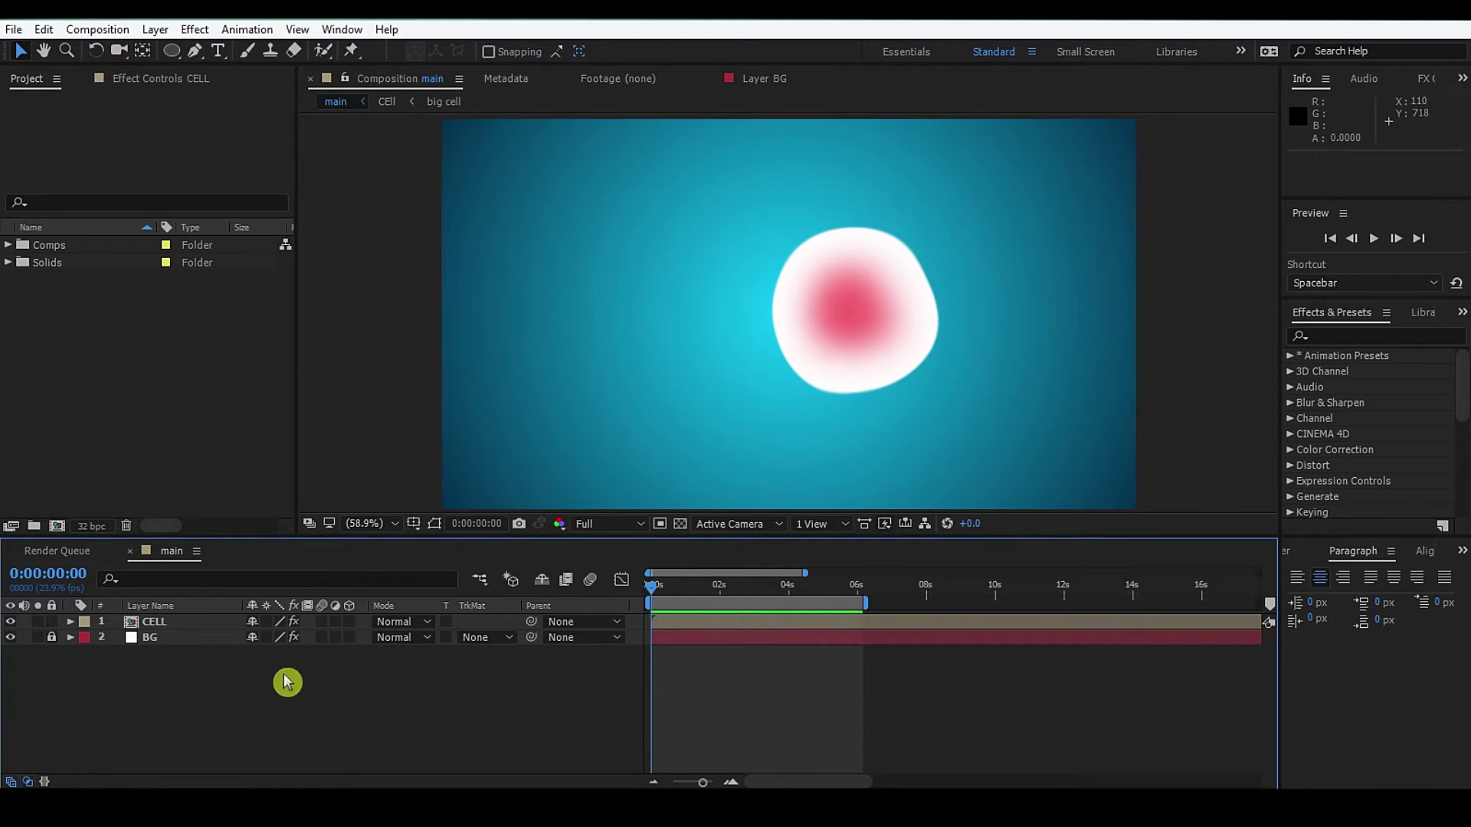
- Create a new empty composition named 'Cell D' from the Project panel
right_click(58, 324)
left_click(99, 335)
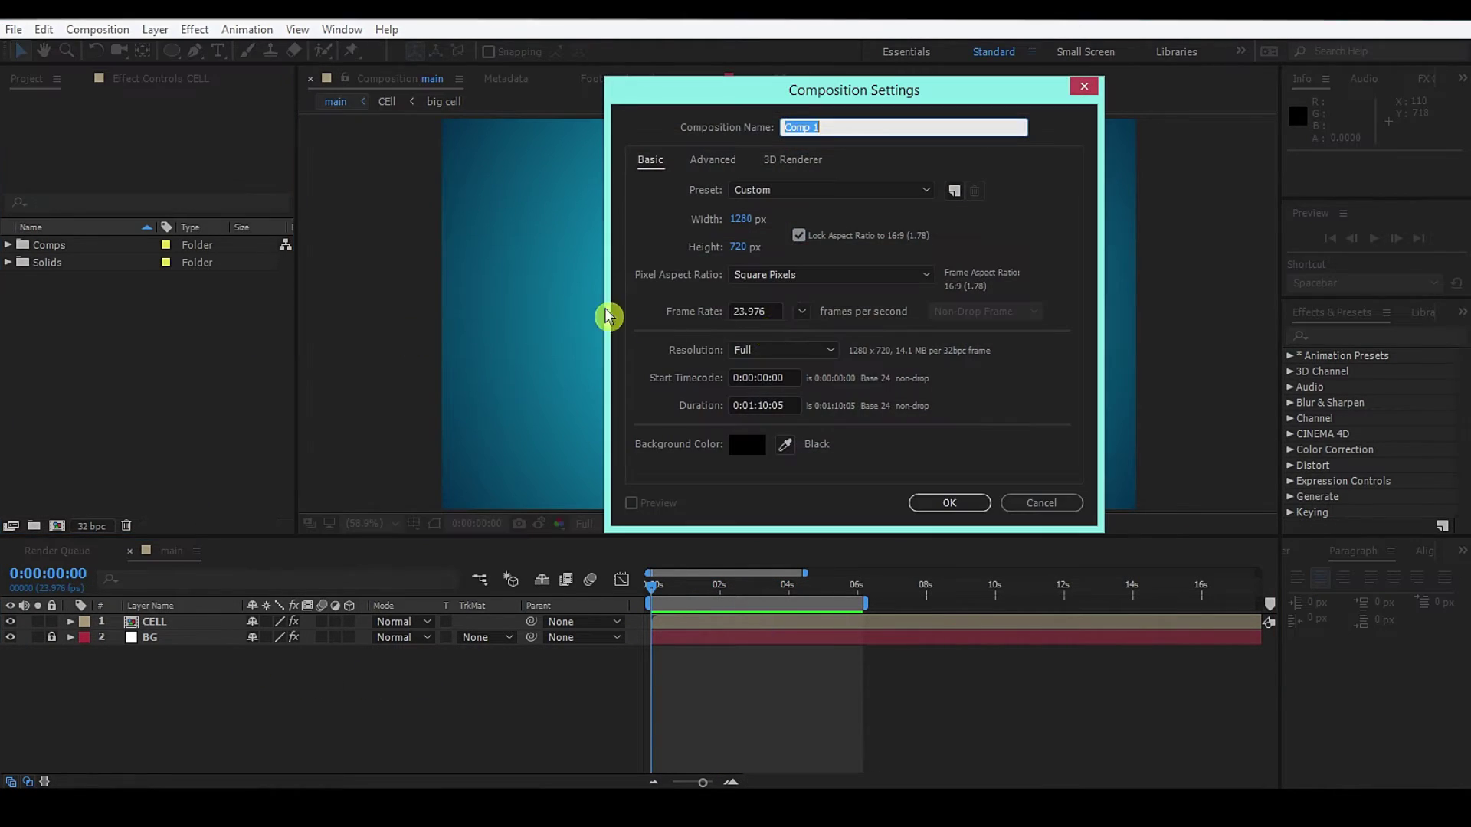
key("Caps_Lock")
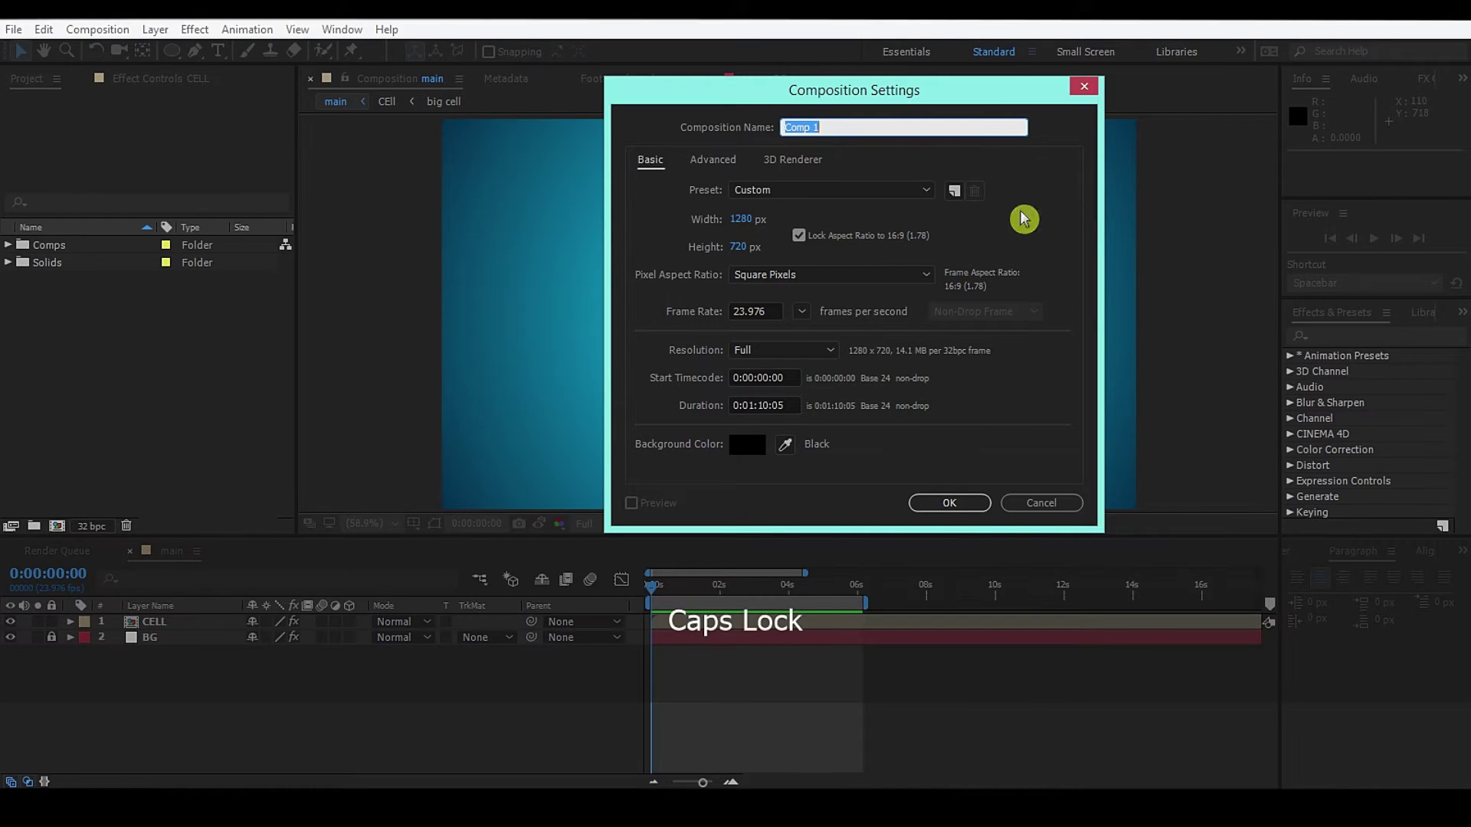
type("Cell D")
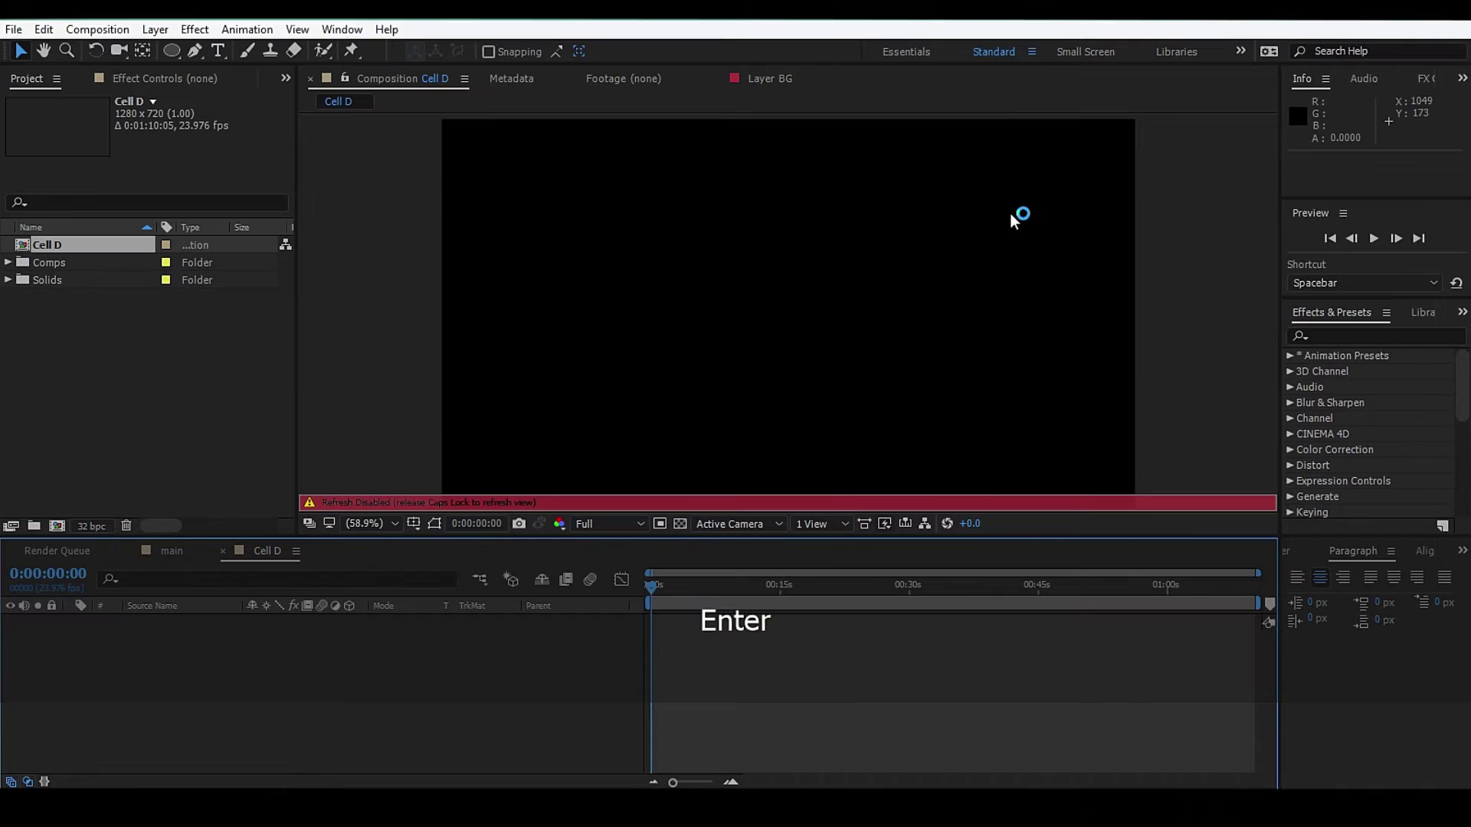
key("Caps_Lock")
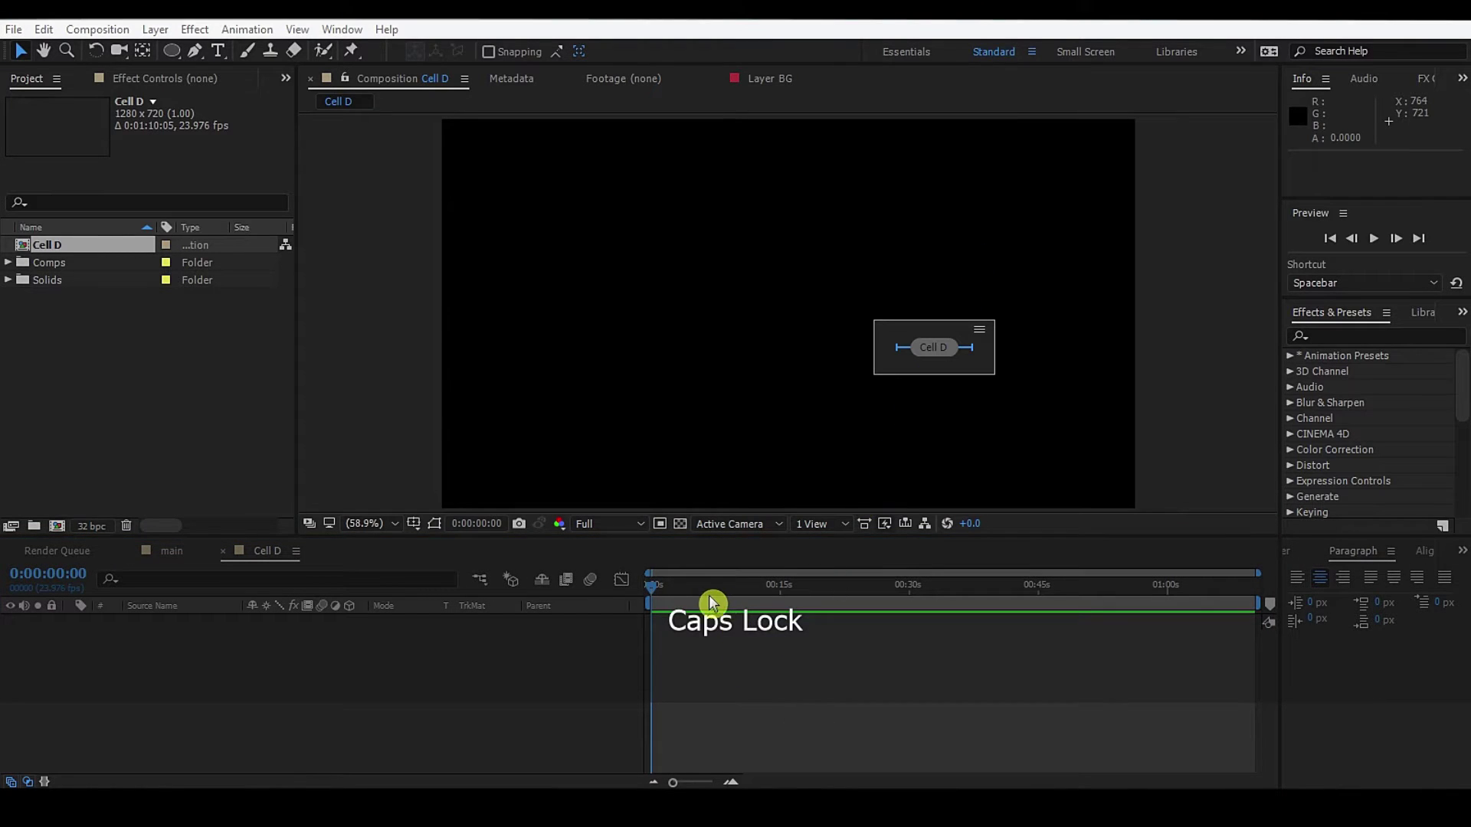
- Trim Cell D to a 9-second work area and fit it in the timeline
left_click_drag(723, 601, 745, 598)
scroll(724, 600, "up", 3)
key("n")
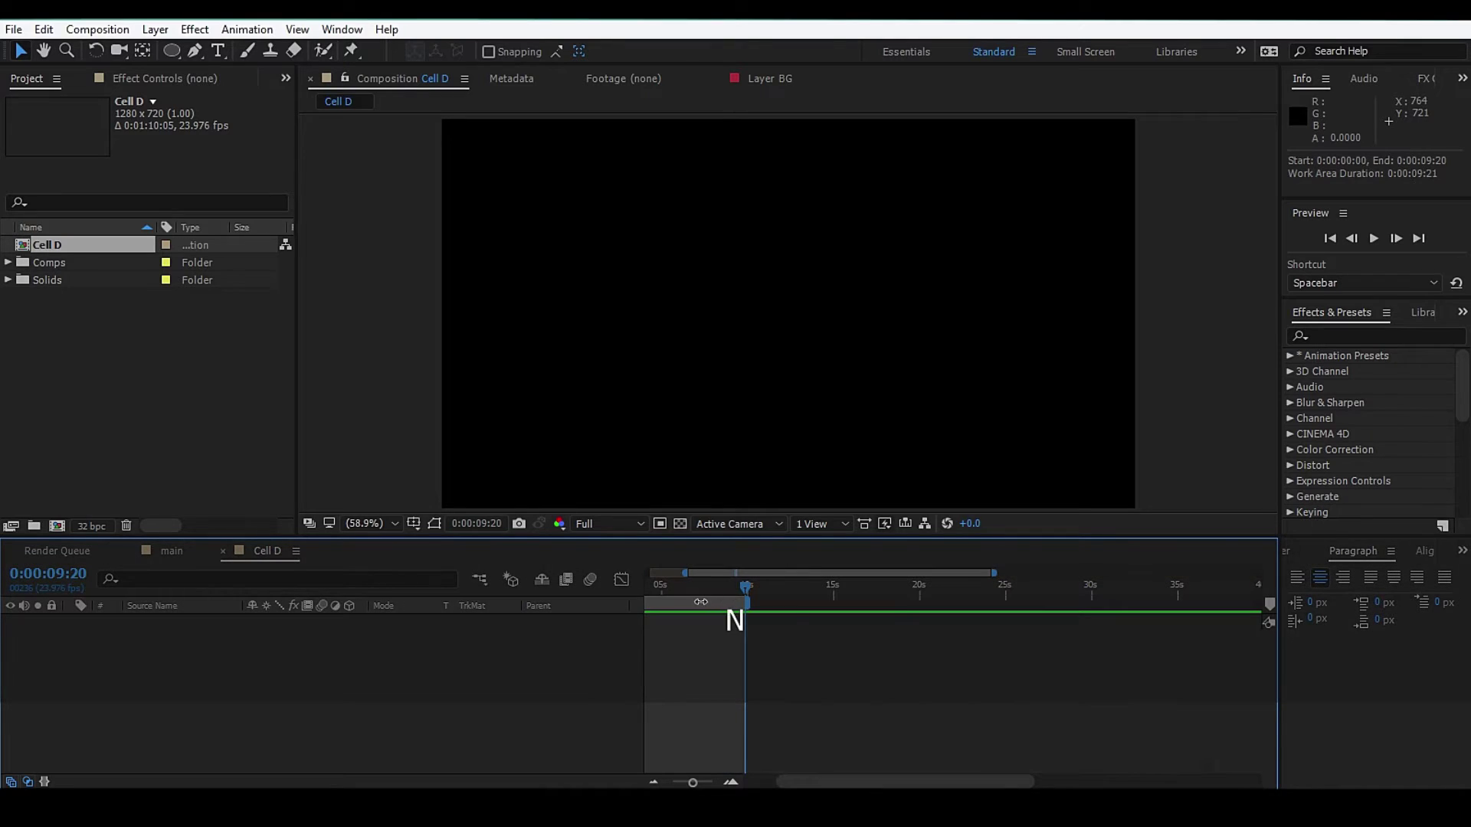
right_click(699, 595)
left_click(748, 652)
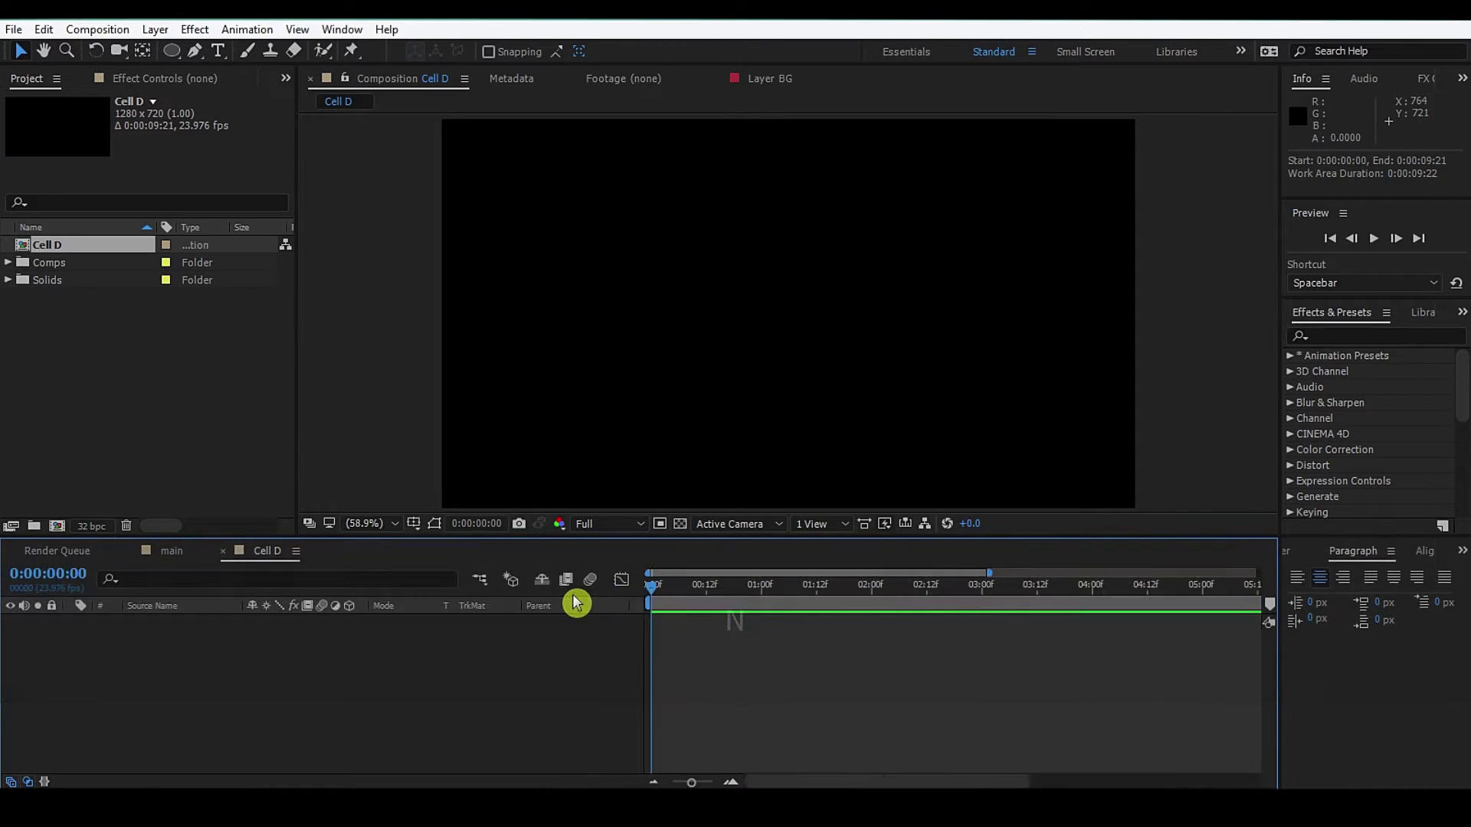
key("minus")
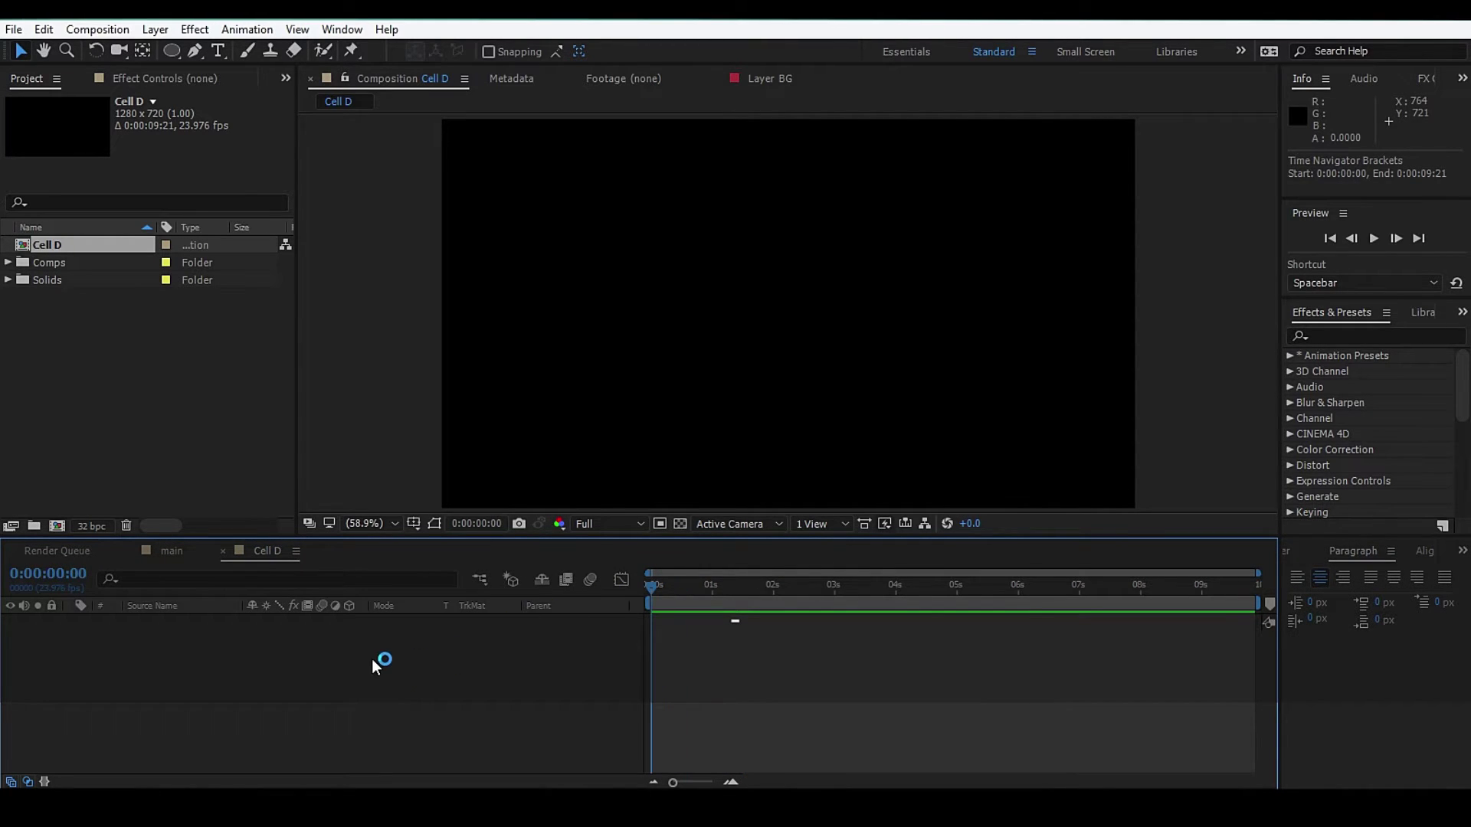
- Add a white solid layer named 'SMALL CELL' to Cell D
right_click(371, 659)
left_click(223, 628)
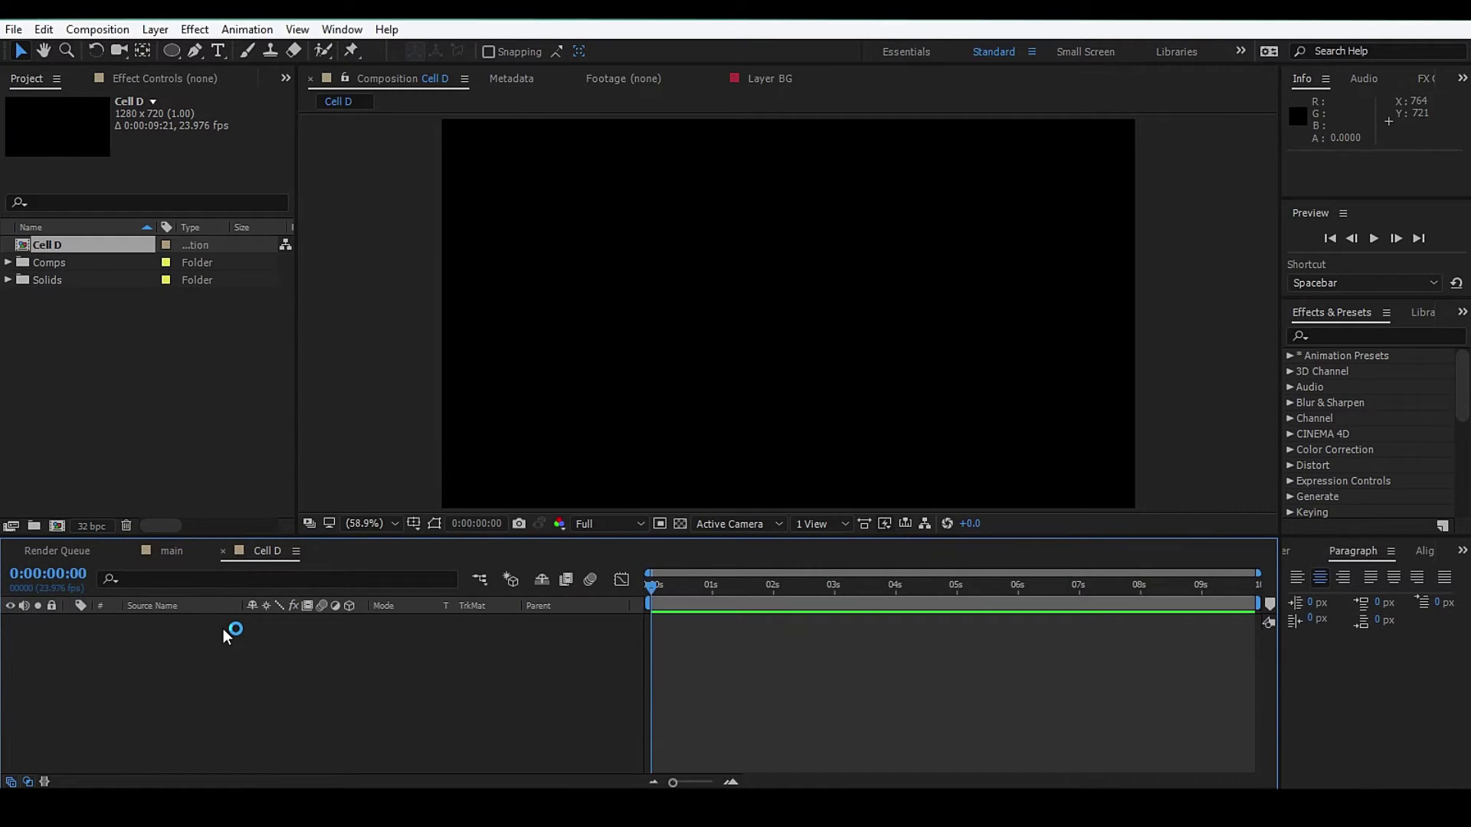
key("ctrl+y")
key("Caps_Lock")
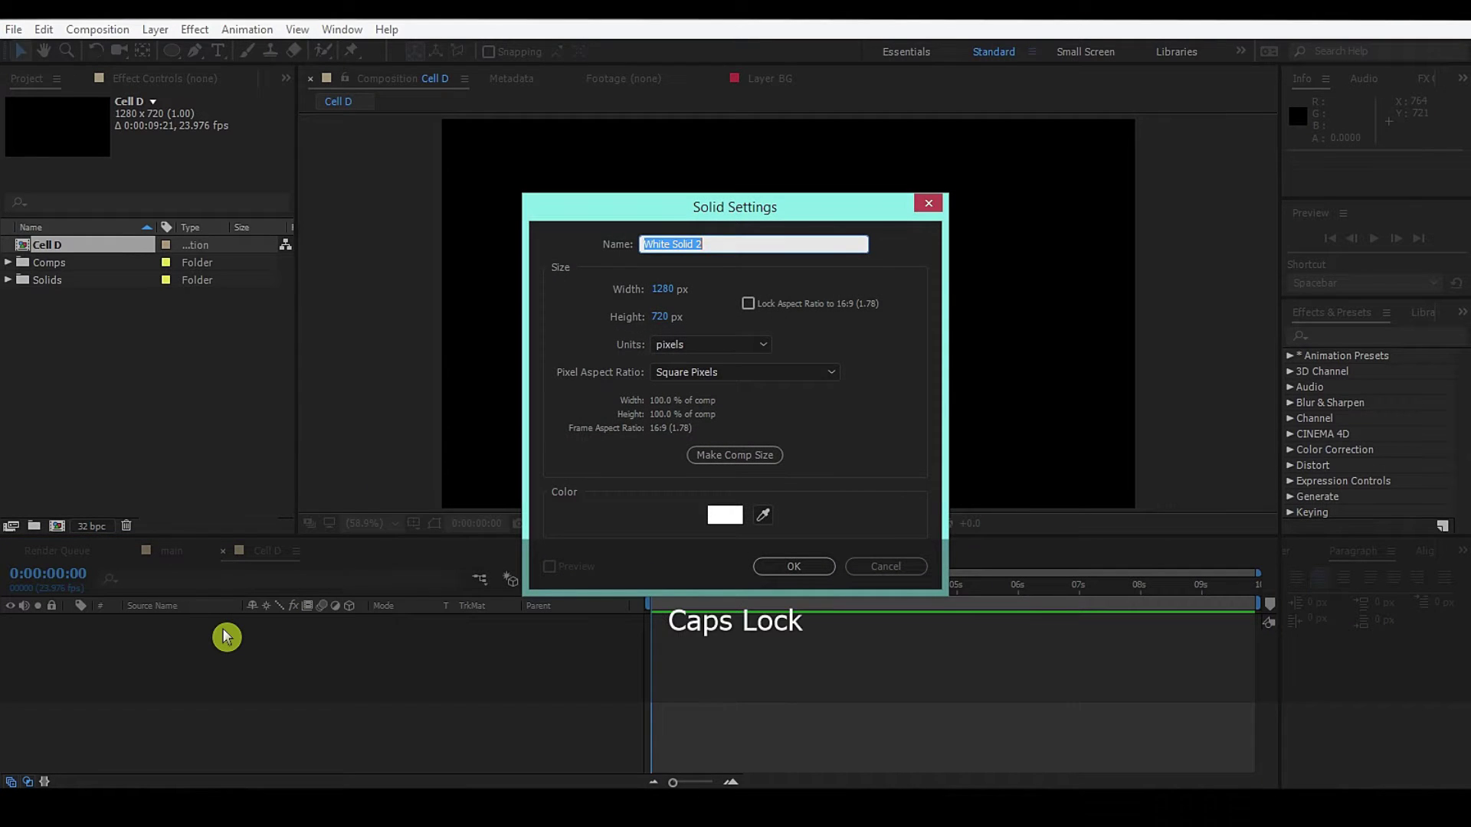
type("SMALL CELL")
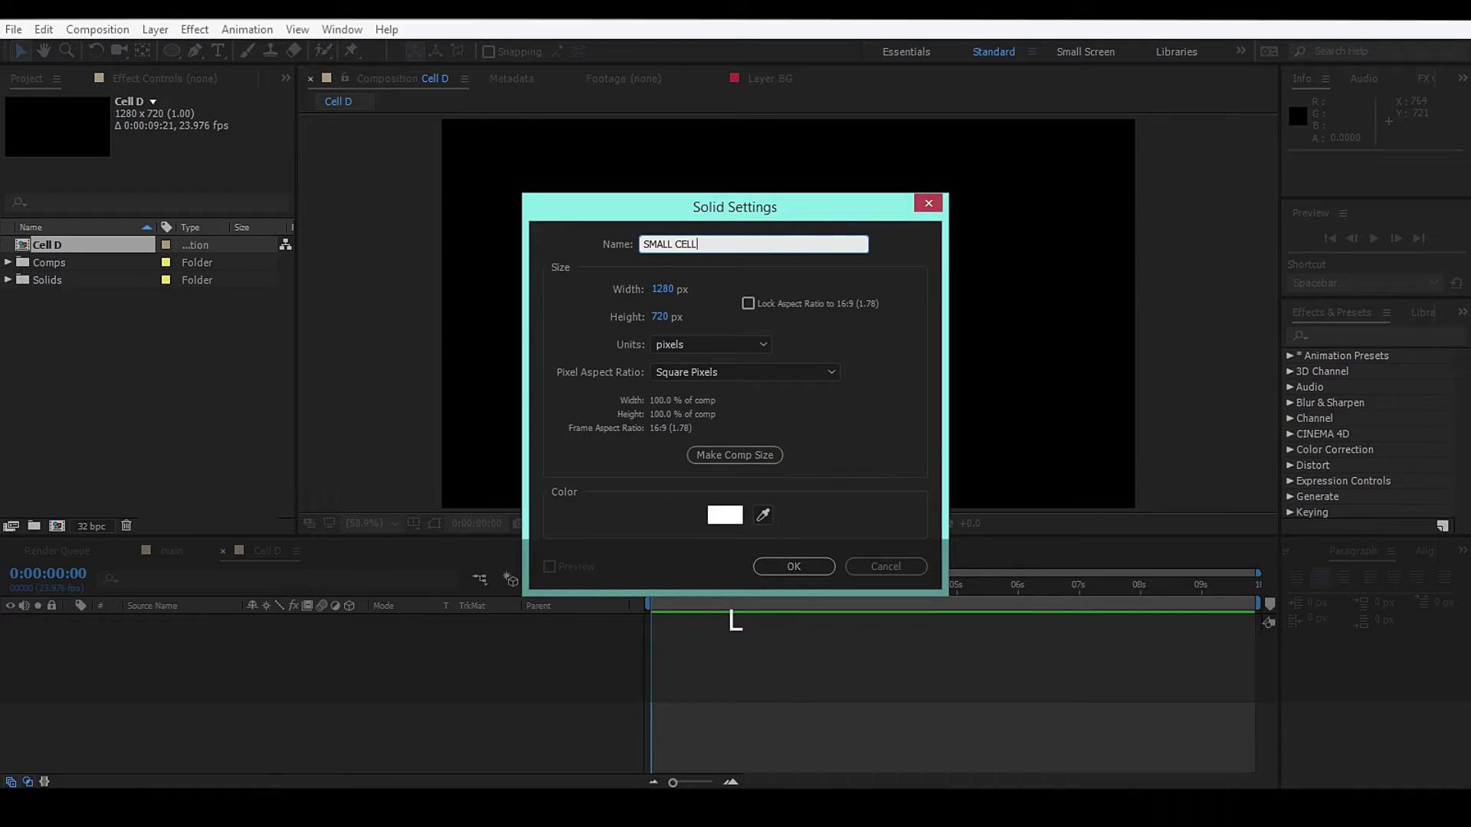
key("Return")
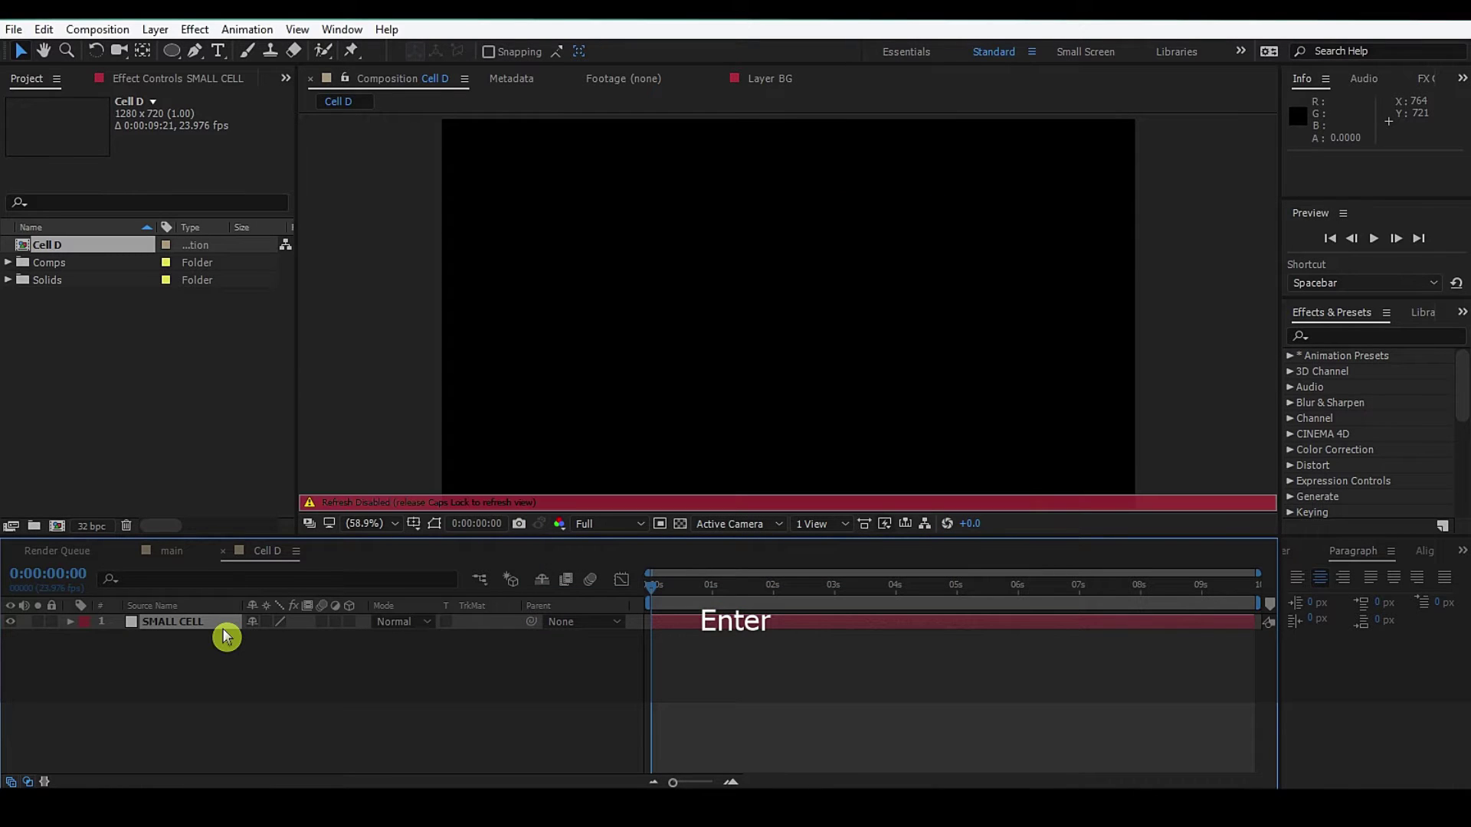
key("Caps_Lock")
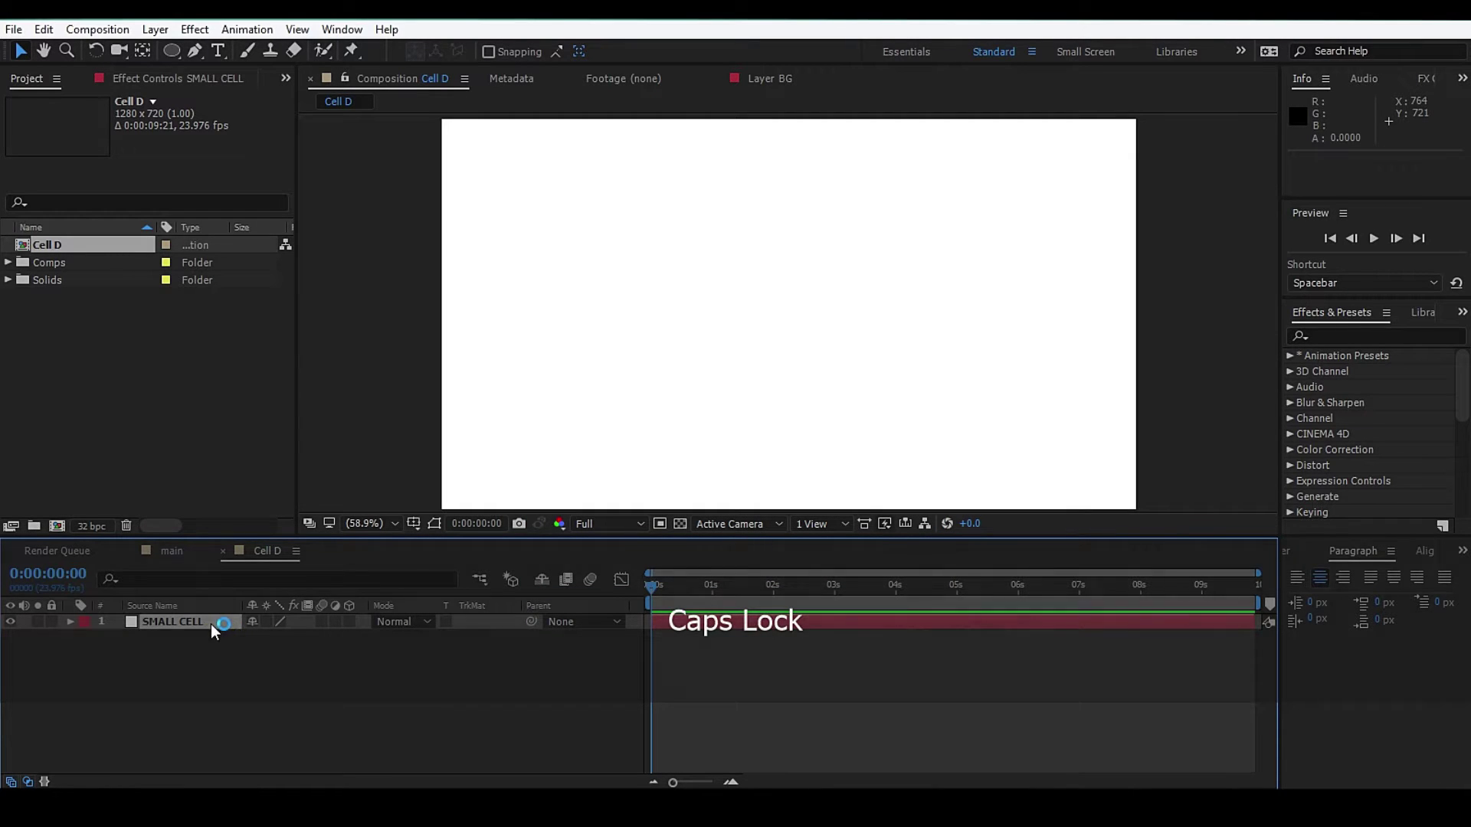
- Mask SMALL CELL into a circle at the composition centre with the Ellipse tool
left_click(173, 55)
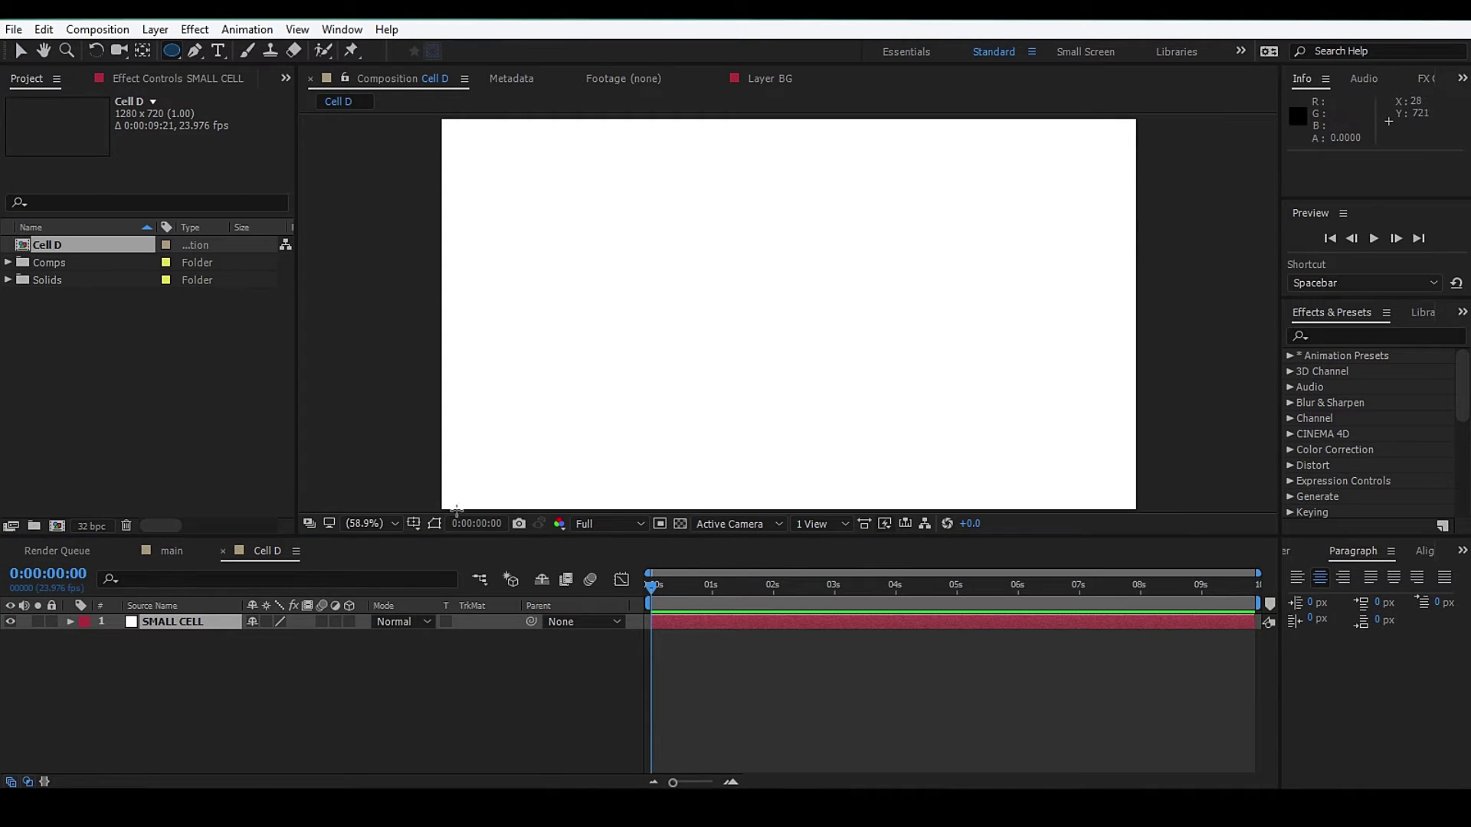
left_click(789, 317)
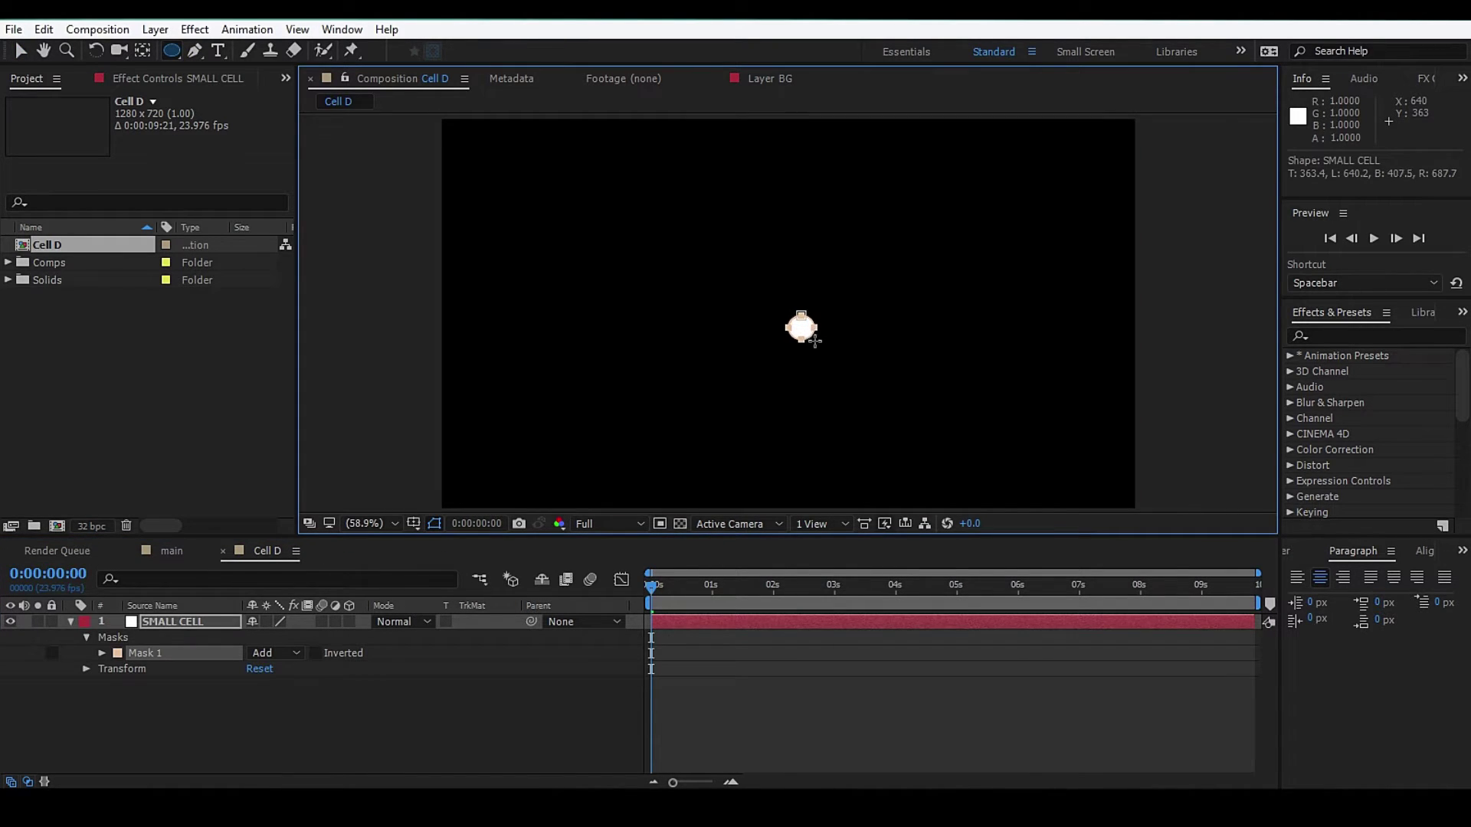
left_click_drag(828, 352, 841, 369)
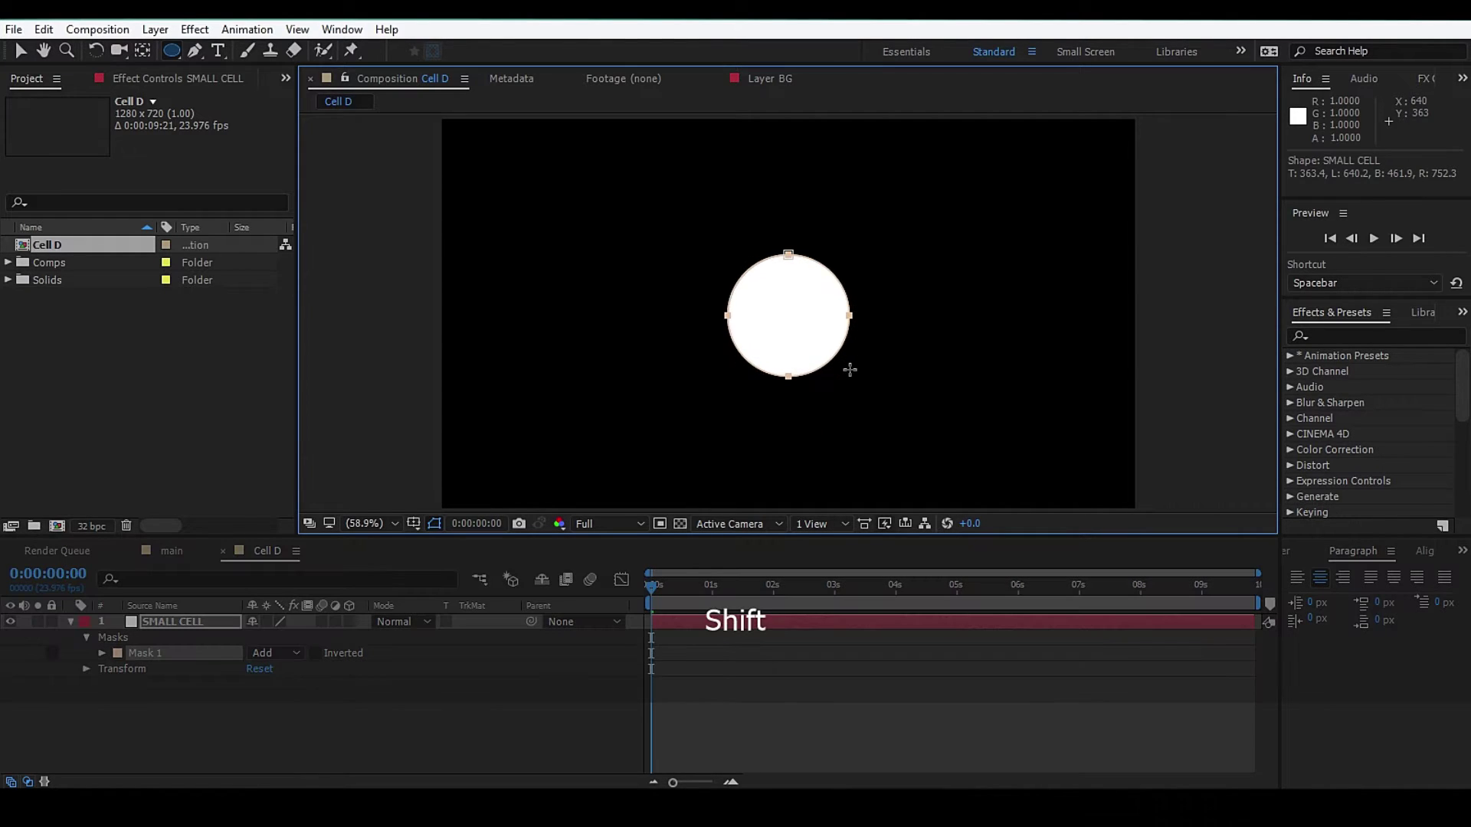
mouse_move(850, 368)
left_mouse_down()
mouse_move(920, 429)
mouse_move(861, 404)
mouse_move(874, 403)
left_mouse_up()
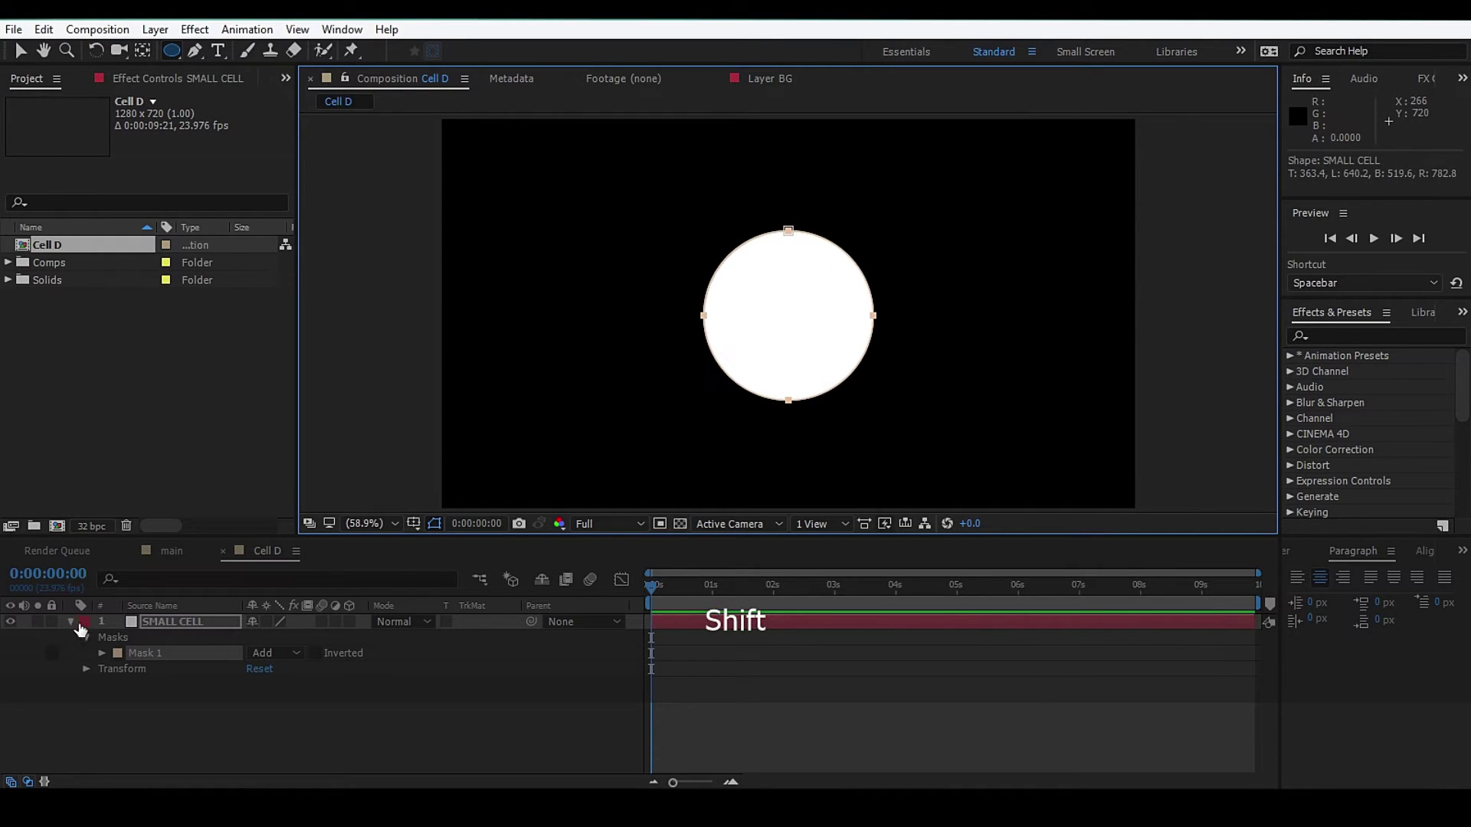
- Duplicate the SMALL CELL layer and rename the copy 'BING CELL'
left_click(71, 624)
left_click(153, 622)
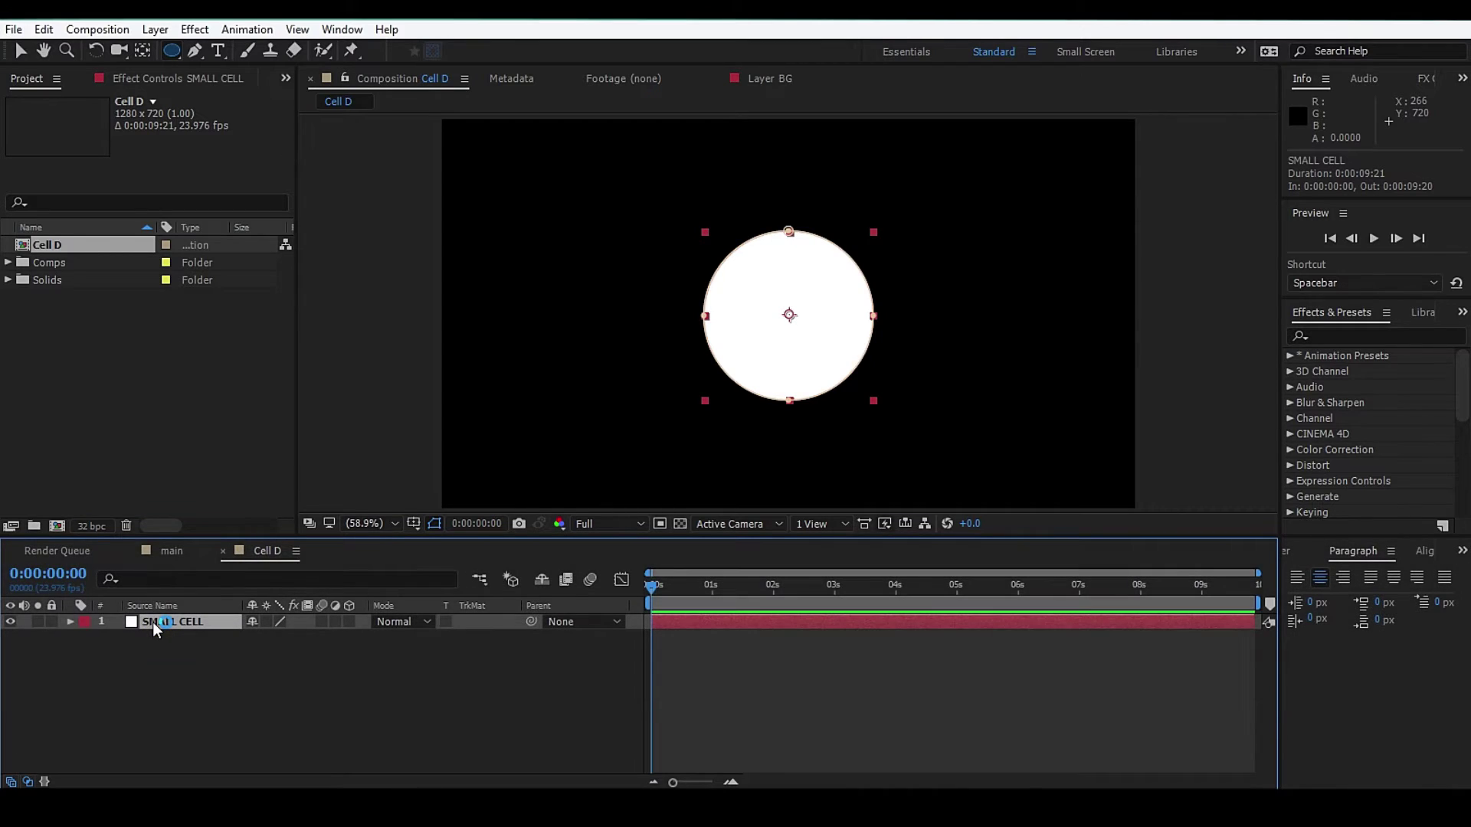
key("ctrl+d")
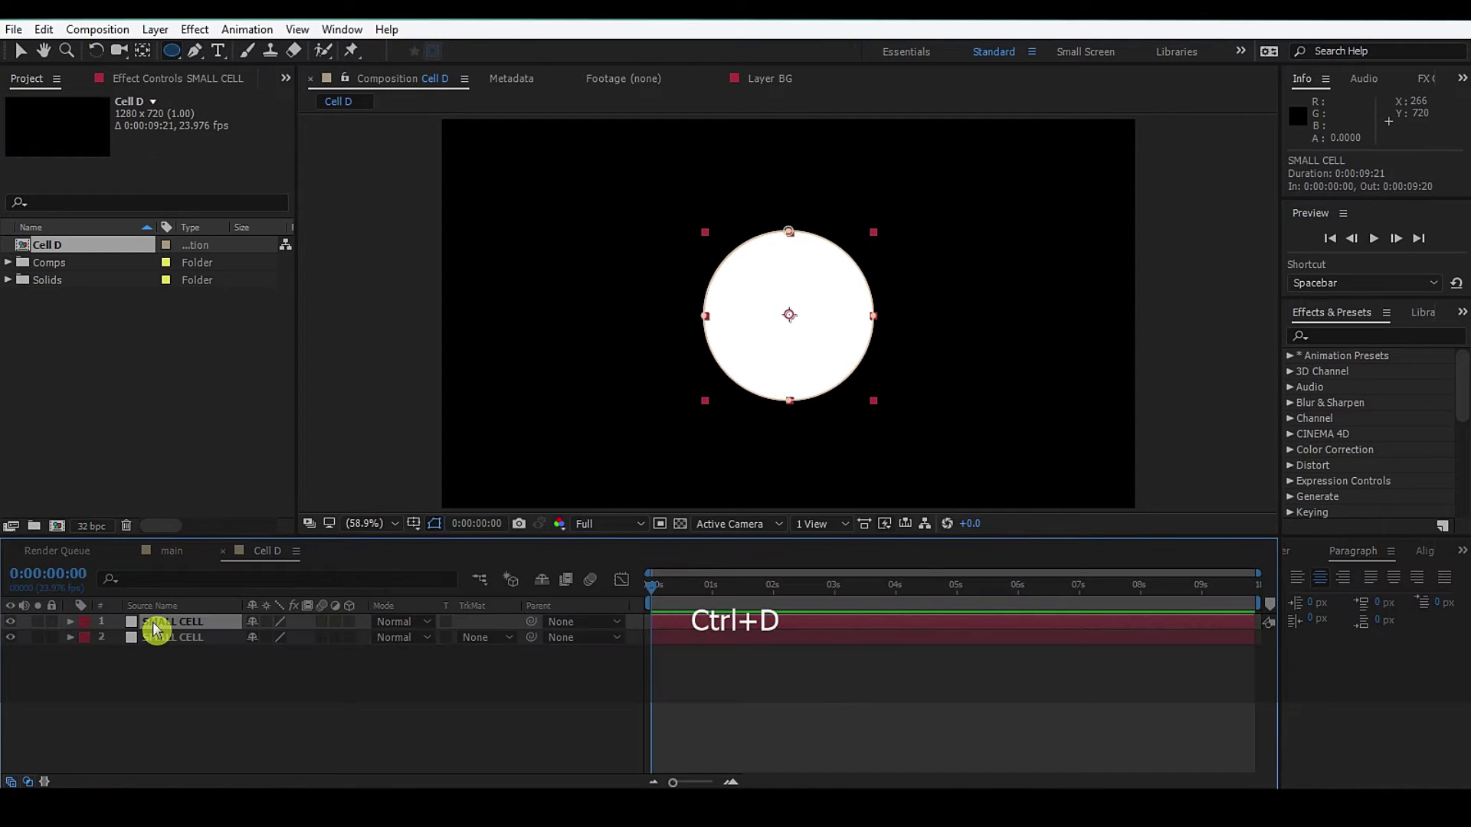
key("Return")
type("b")
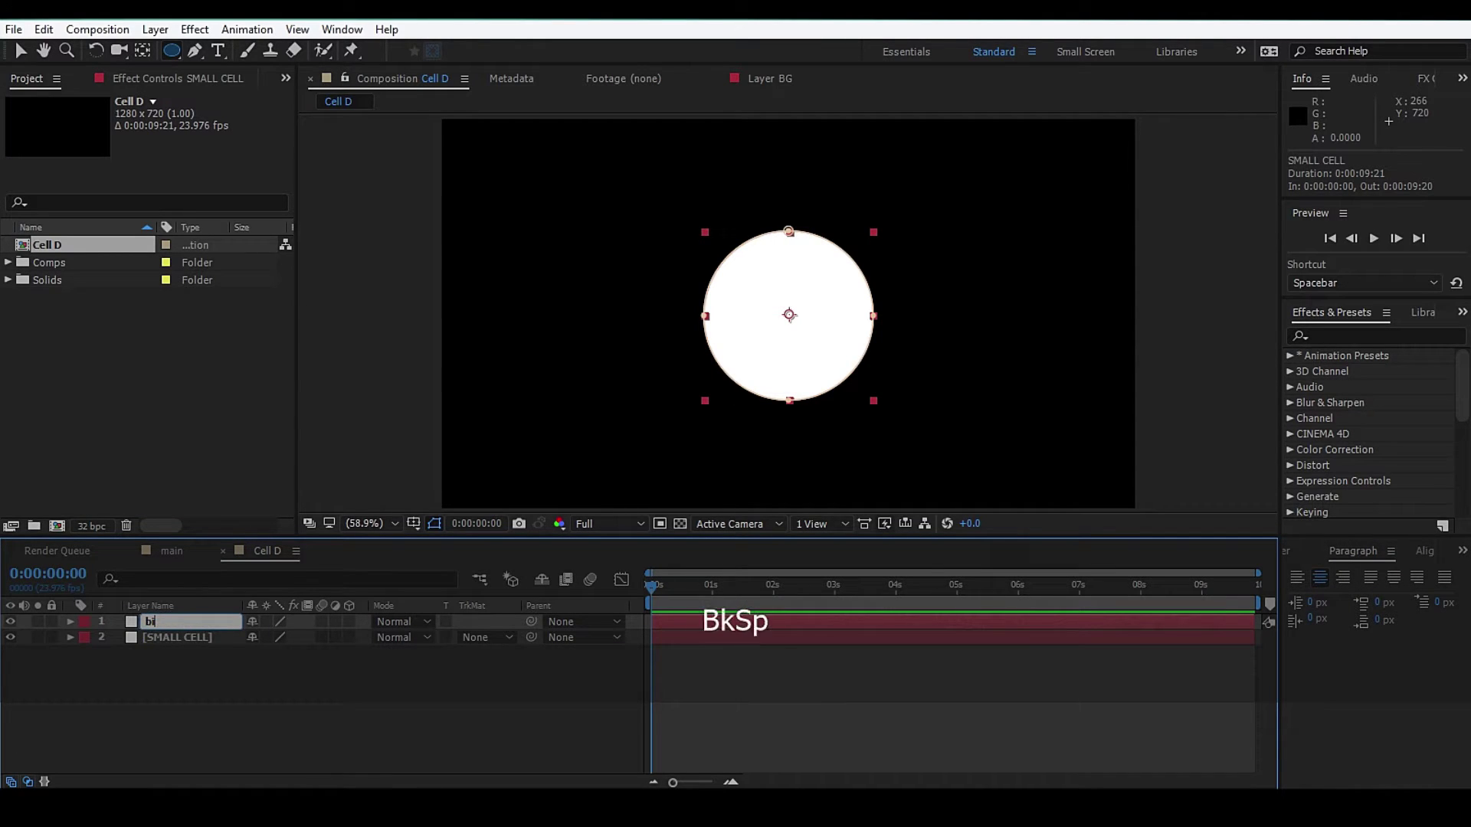
key("BackSpace")
key("Caps_Lock")
key("BackSpace")
type("BING CELL")
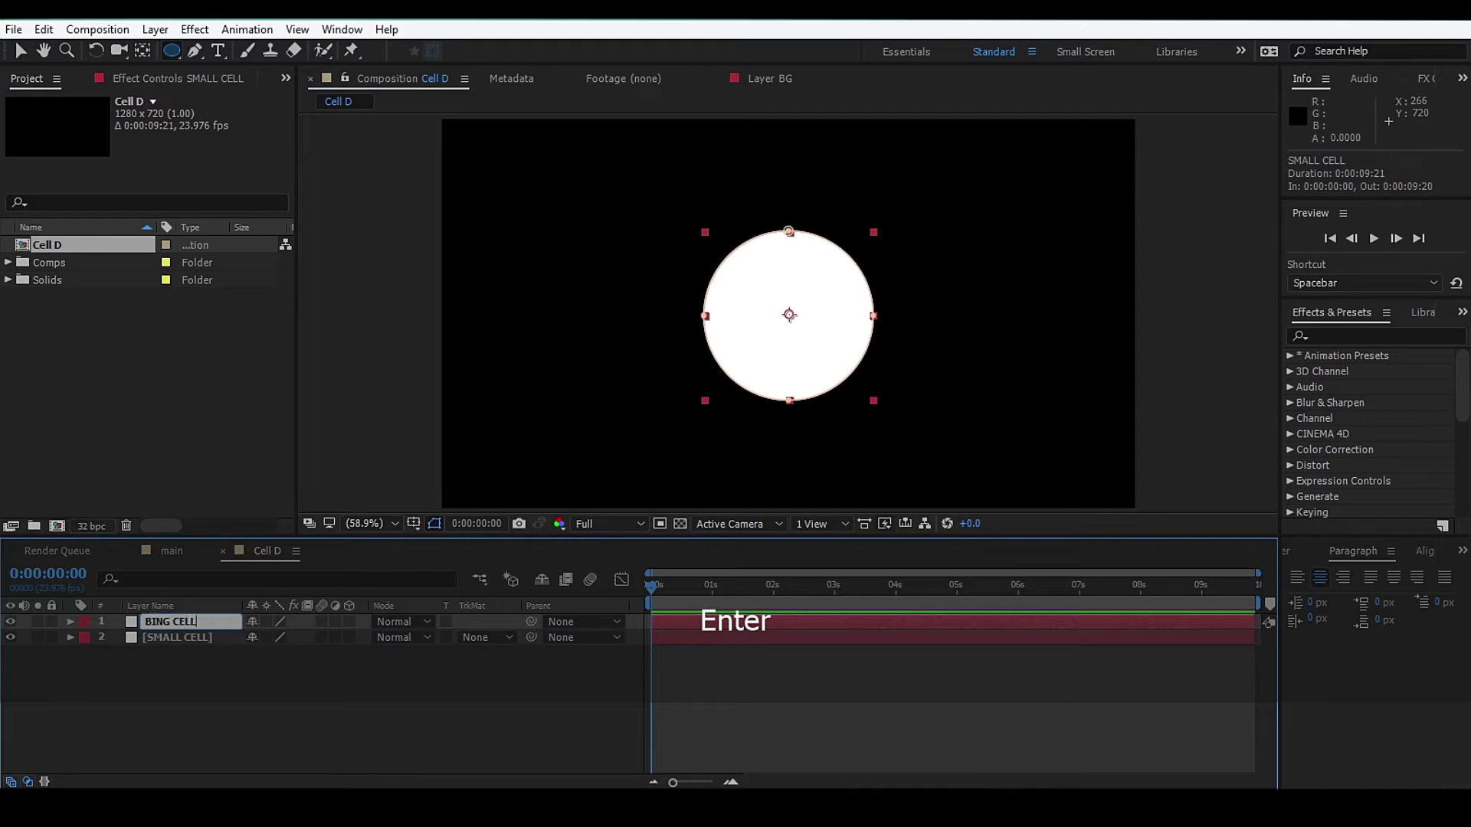
key("Return")
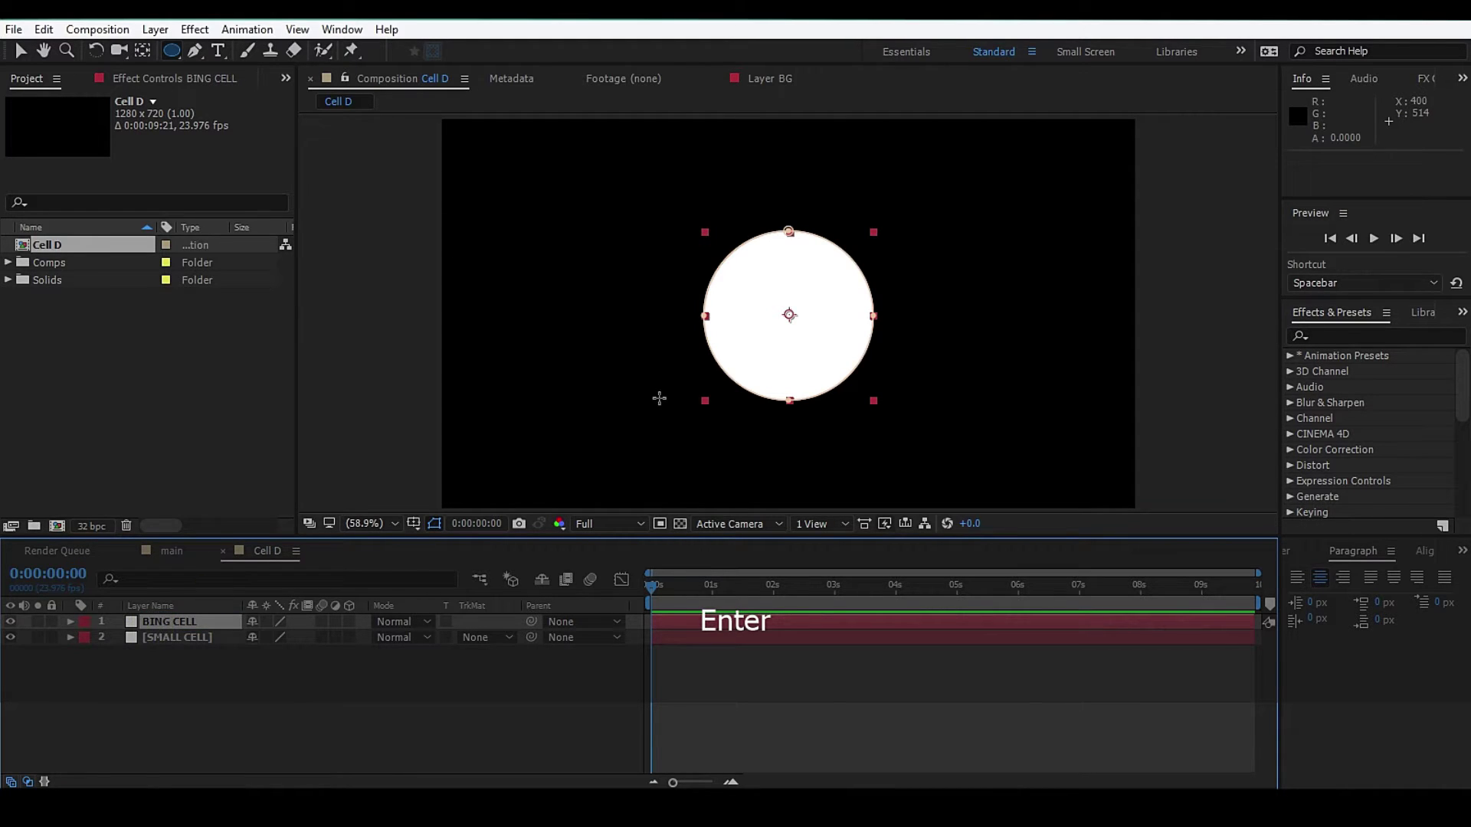
- Move the BING CELL circle to the right of SMALL CELL
key("v")
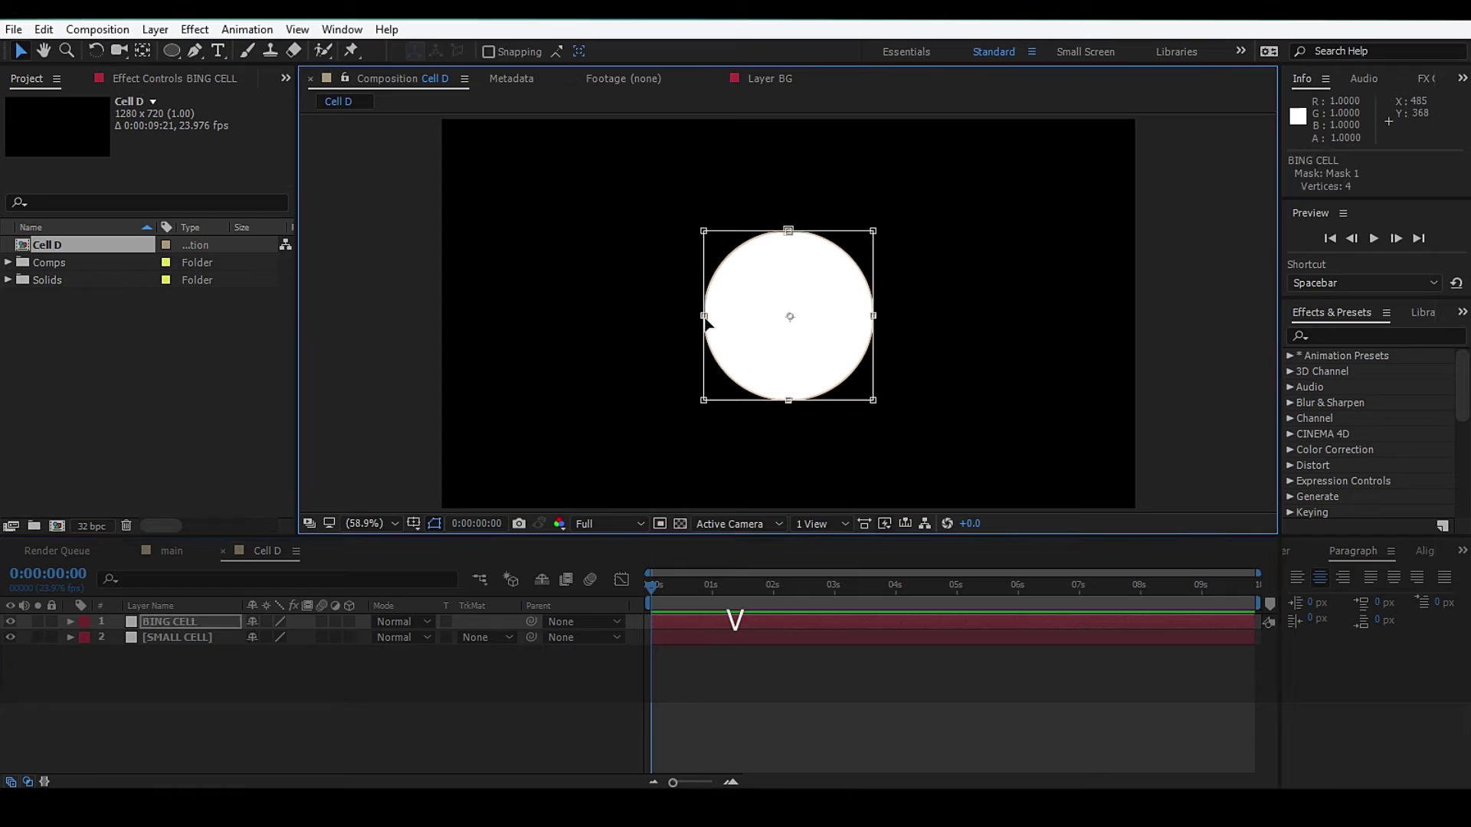
mouse_move(707, 323)
left_mouse_down()
mouse_move(1070, 394)
mouse_move(1184, 470)
left_mouse_up()
key("Caps_Lock")
key("Caps_Lock")
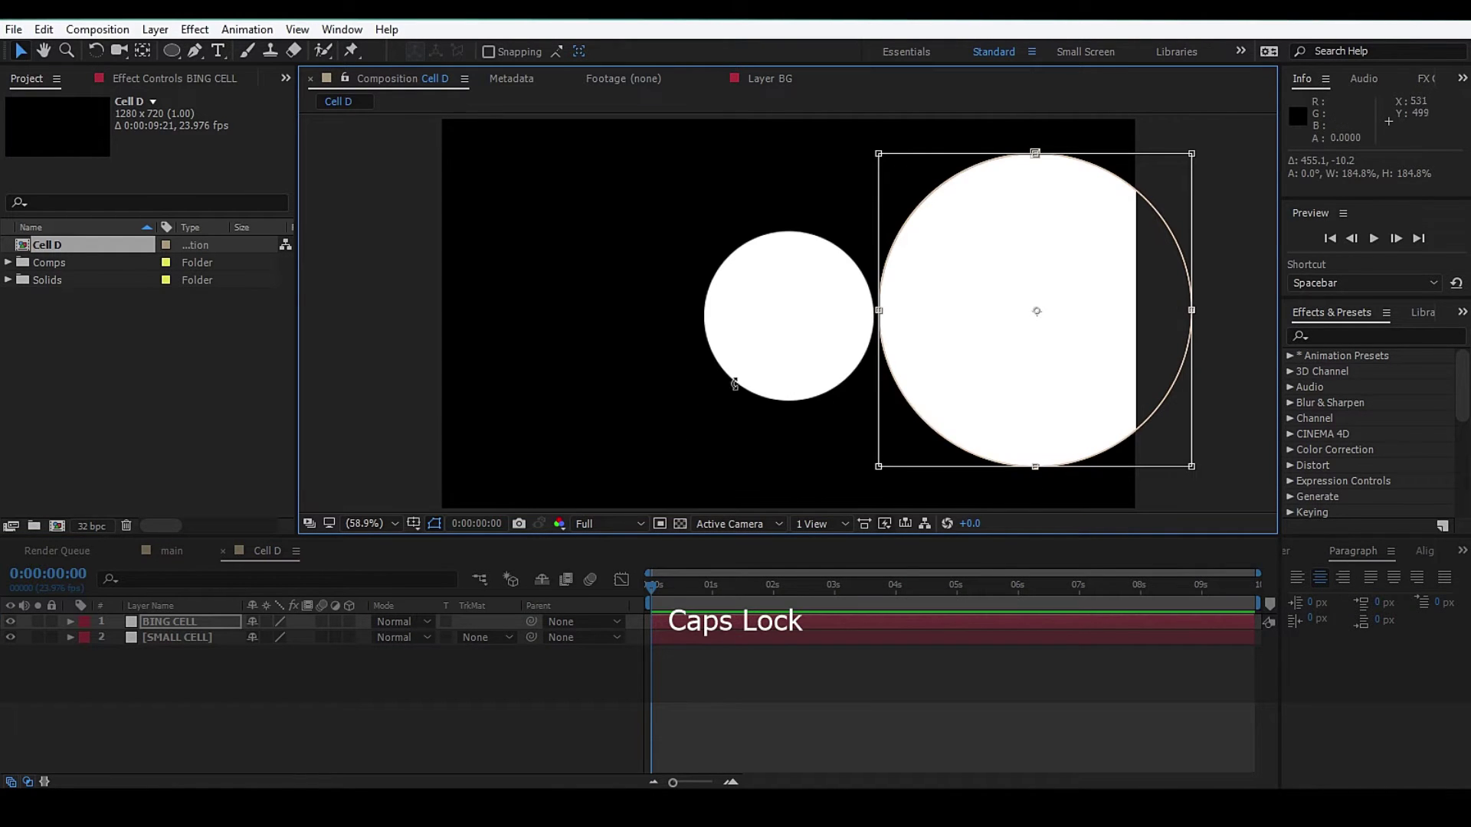
- Shift SMALL CELL left, overlap BING CELL with it, and scale BING CELL to about 73%
key("v")
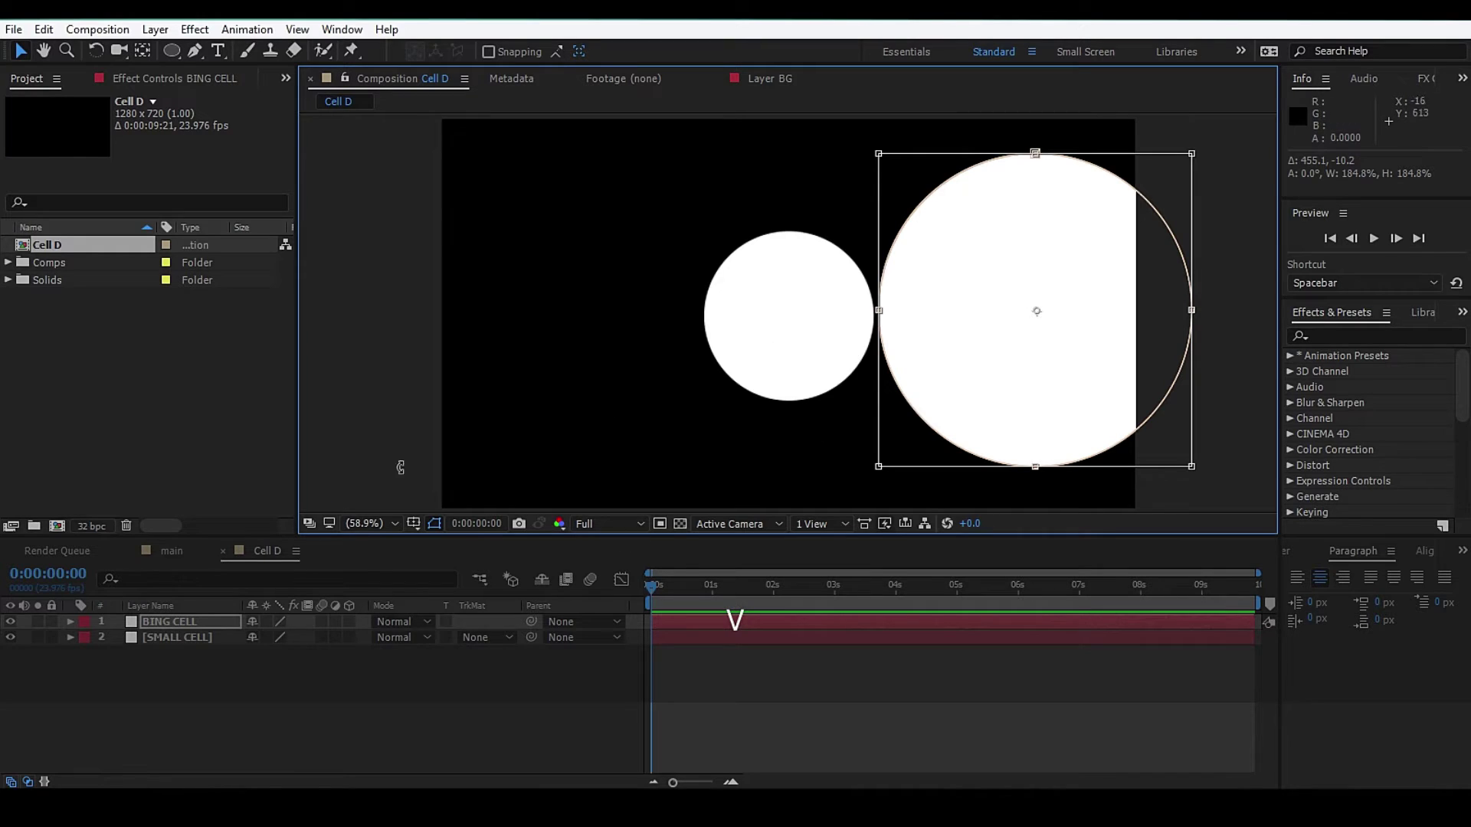
left_click(173, 660)
left_click(219, 634)
left_click_drag(782, 352, 642, 345)
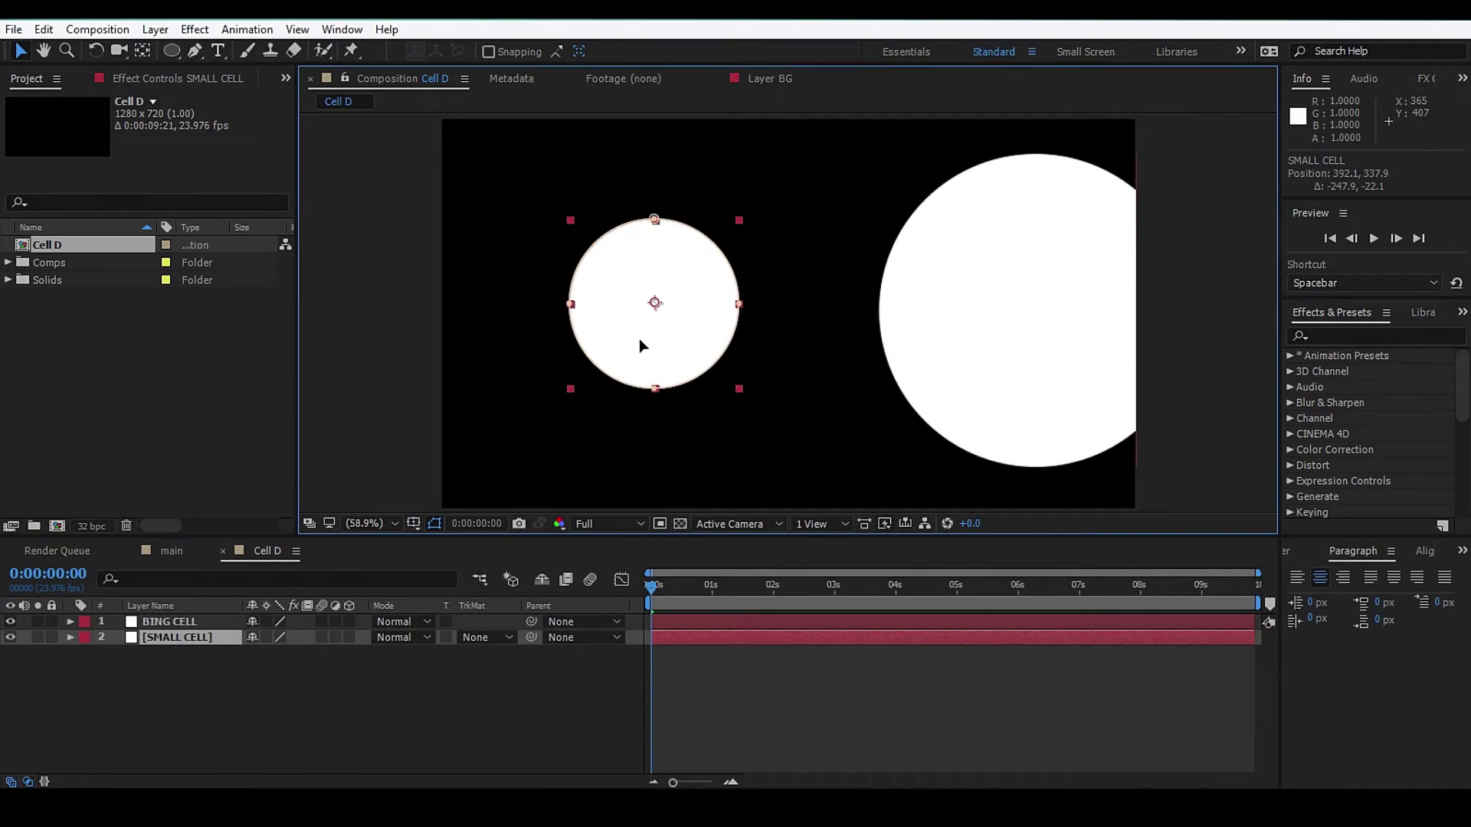
left_click_drag(1080, 340, 991, 316)
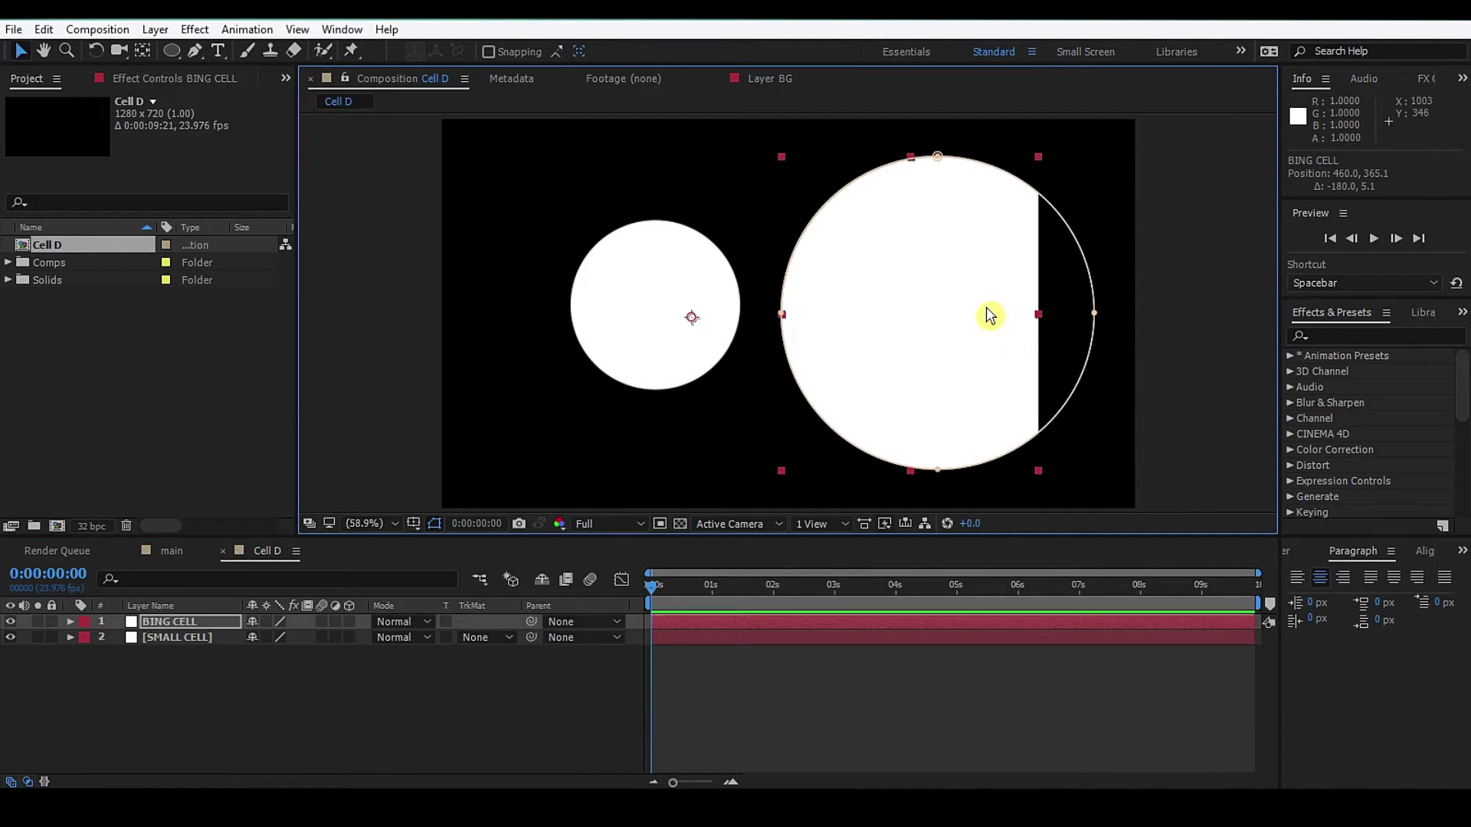
left_click_drag(1098, 319, 953, 355)
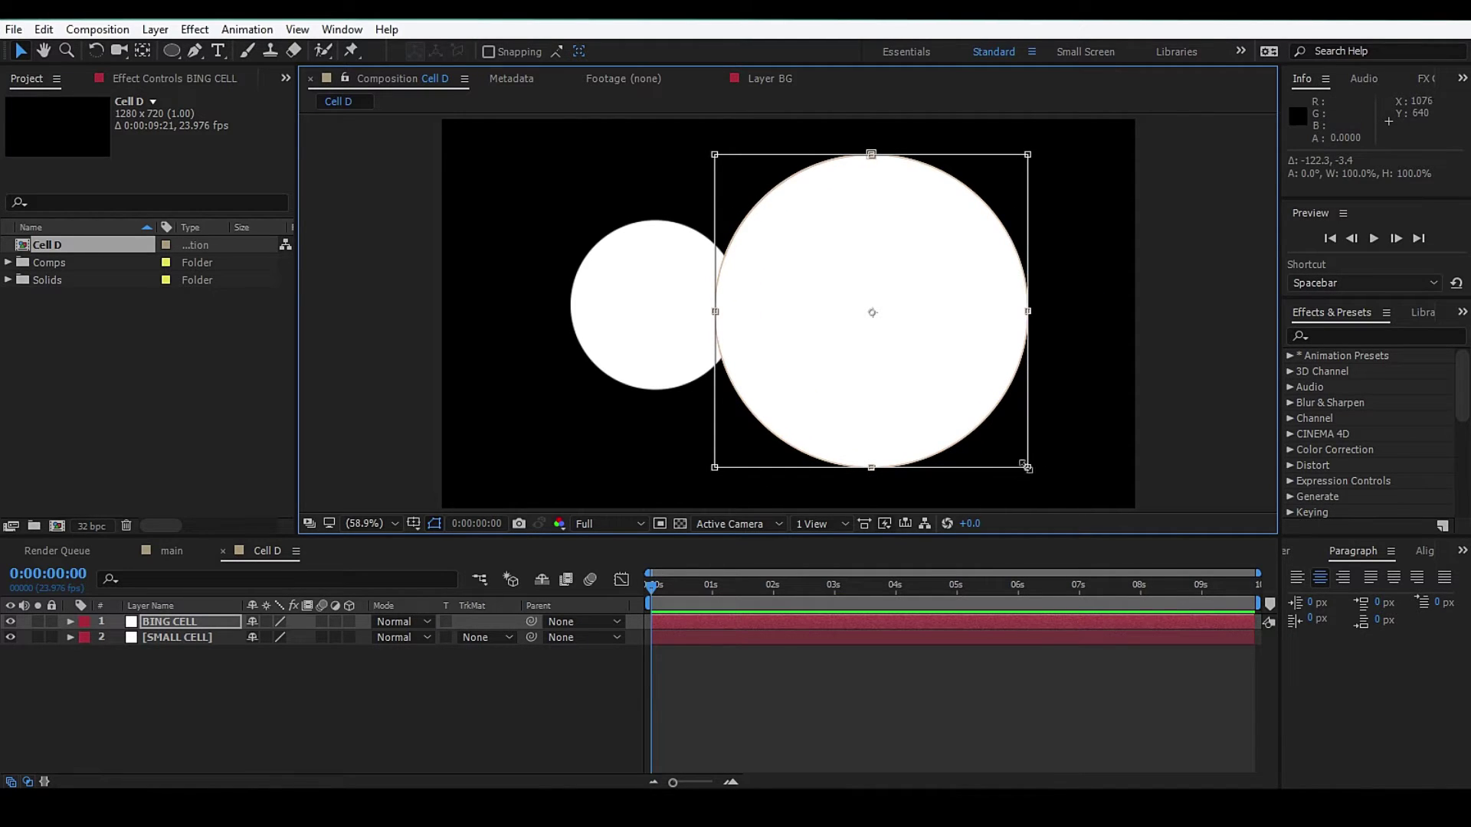
left_click_drag(1027, 467, 988, 441)
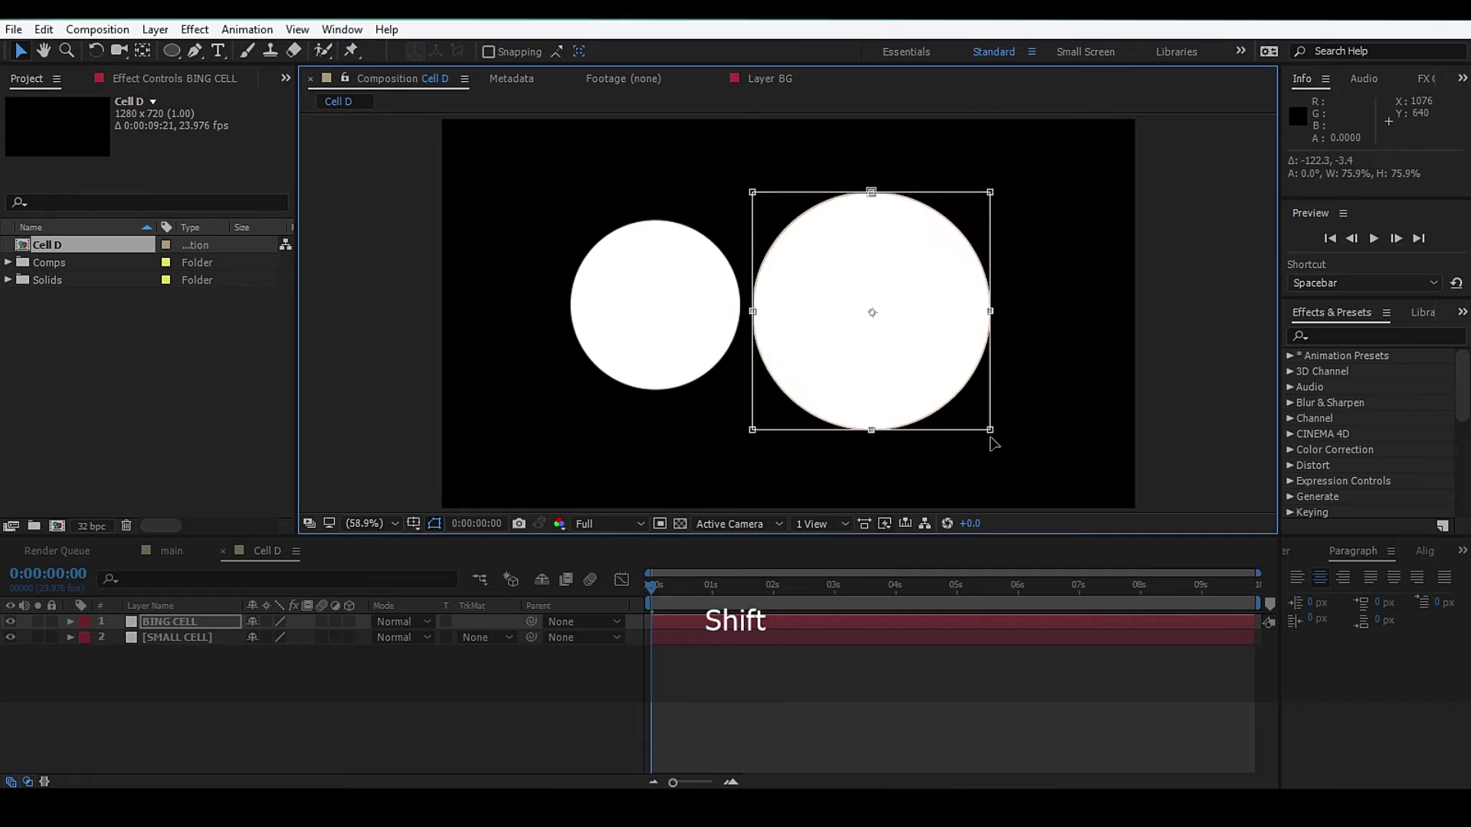
- Pre-compose the BING CELL layer into its own composition named 'BING CELL'
left_click(172, 703)
left_click(150, 637, "shift")
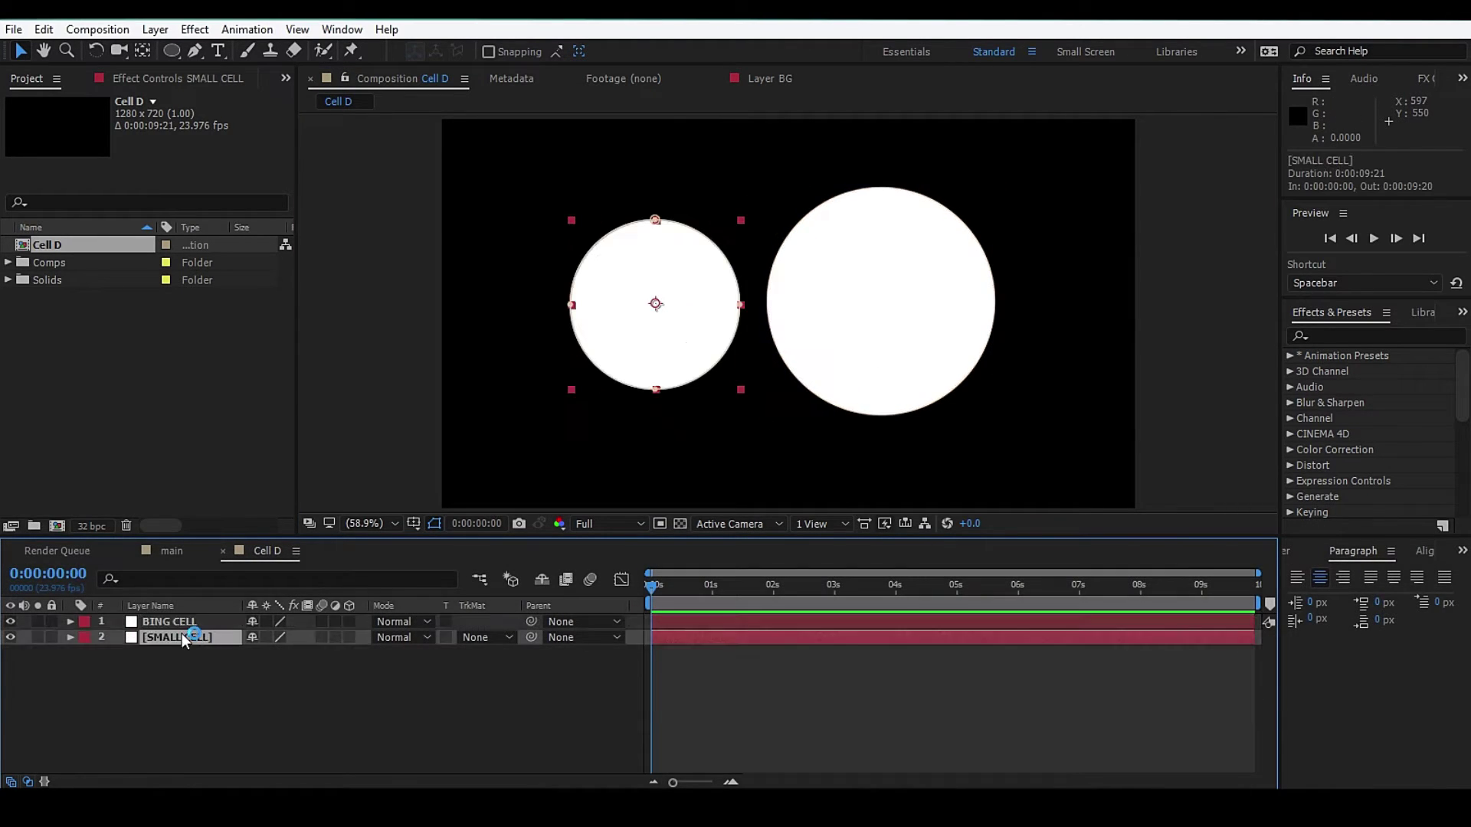
left_click(195, 621)
left_click(210, 627)
right_click(211, 627)
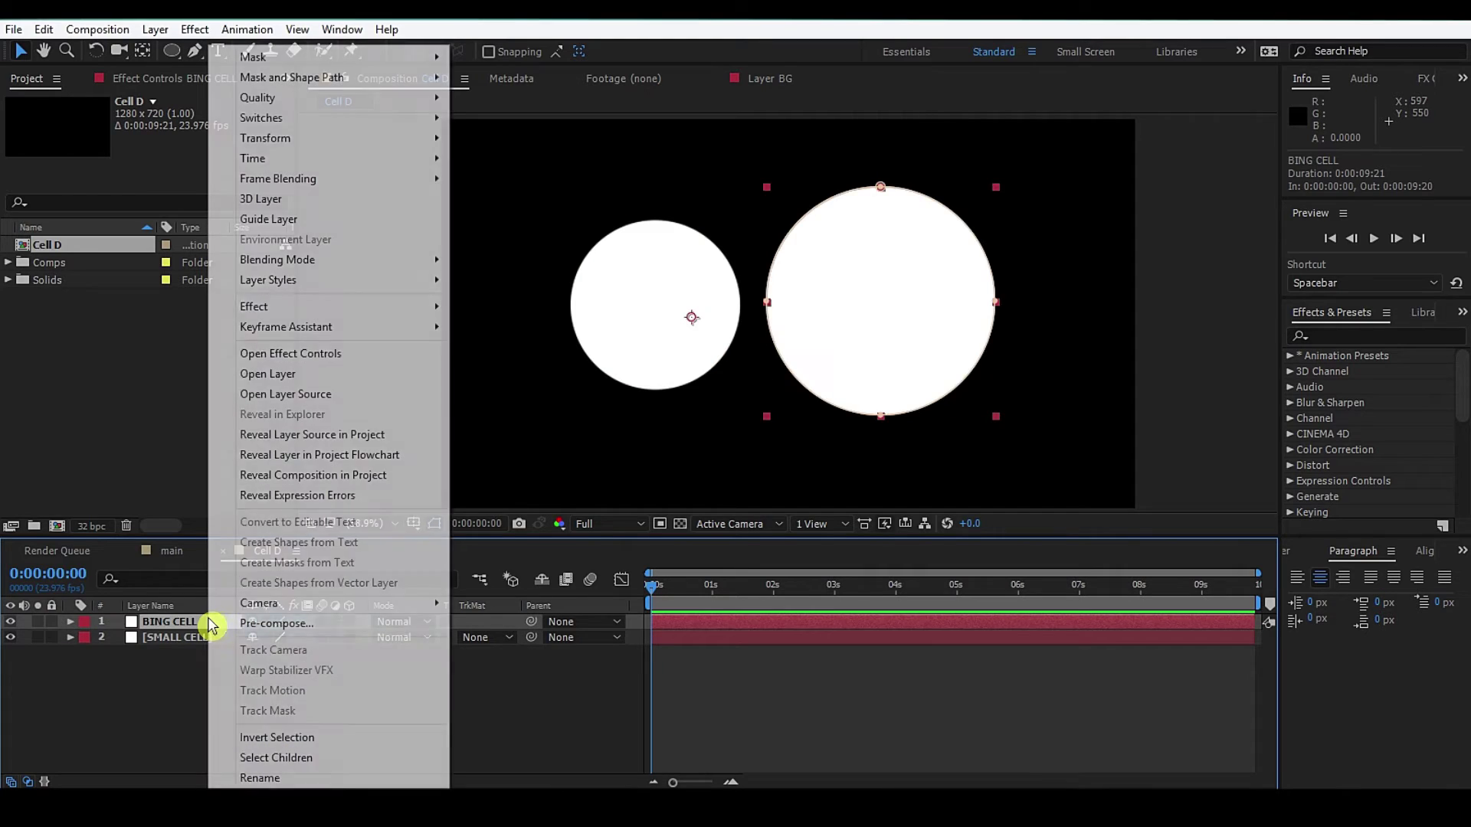
left_click(276, 621)
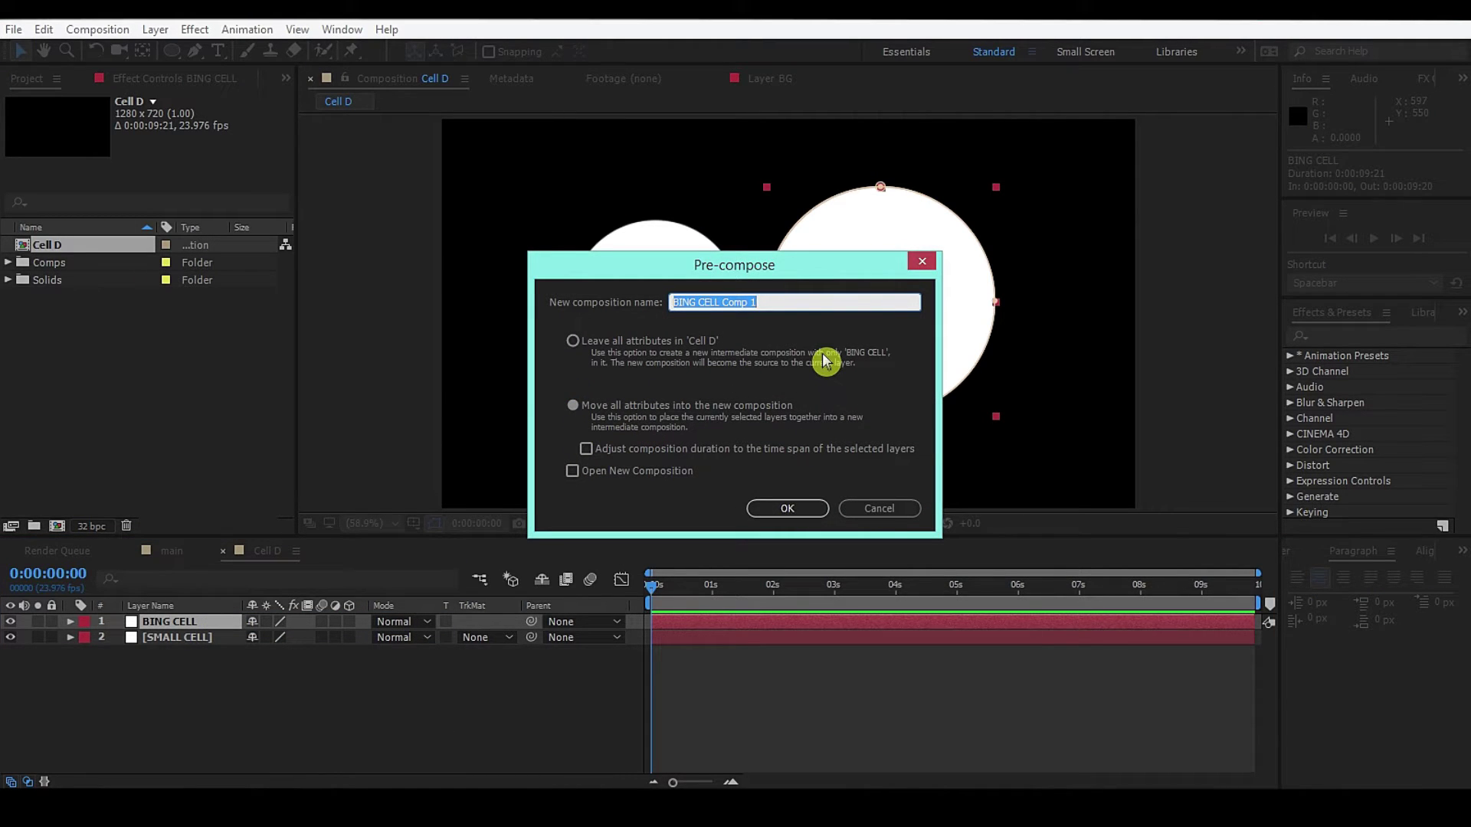
key("BackSpace")
key("BackSpace")
key("BackSpace")
key("BackSpace")
key("Return")
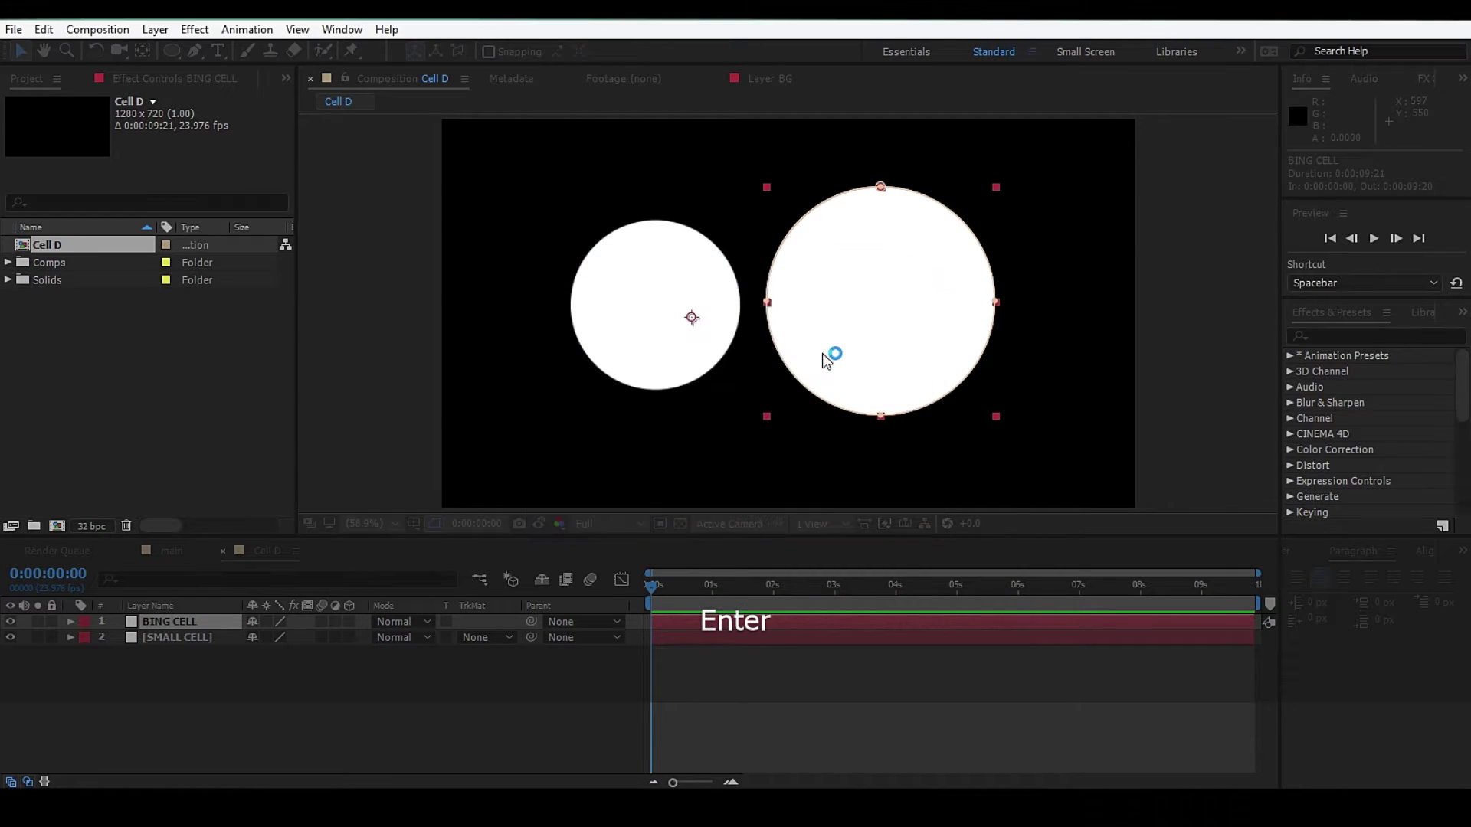
- Pre-compose the SMALL CELL layer into its own composition named 'SMALL CELL'
left_click(201, 638)
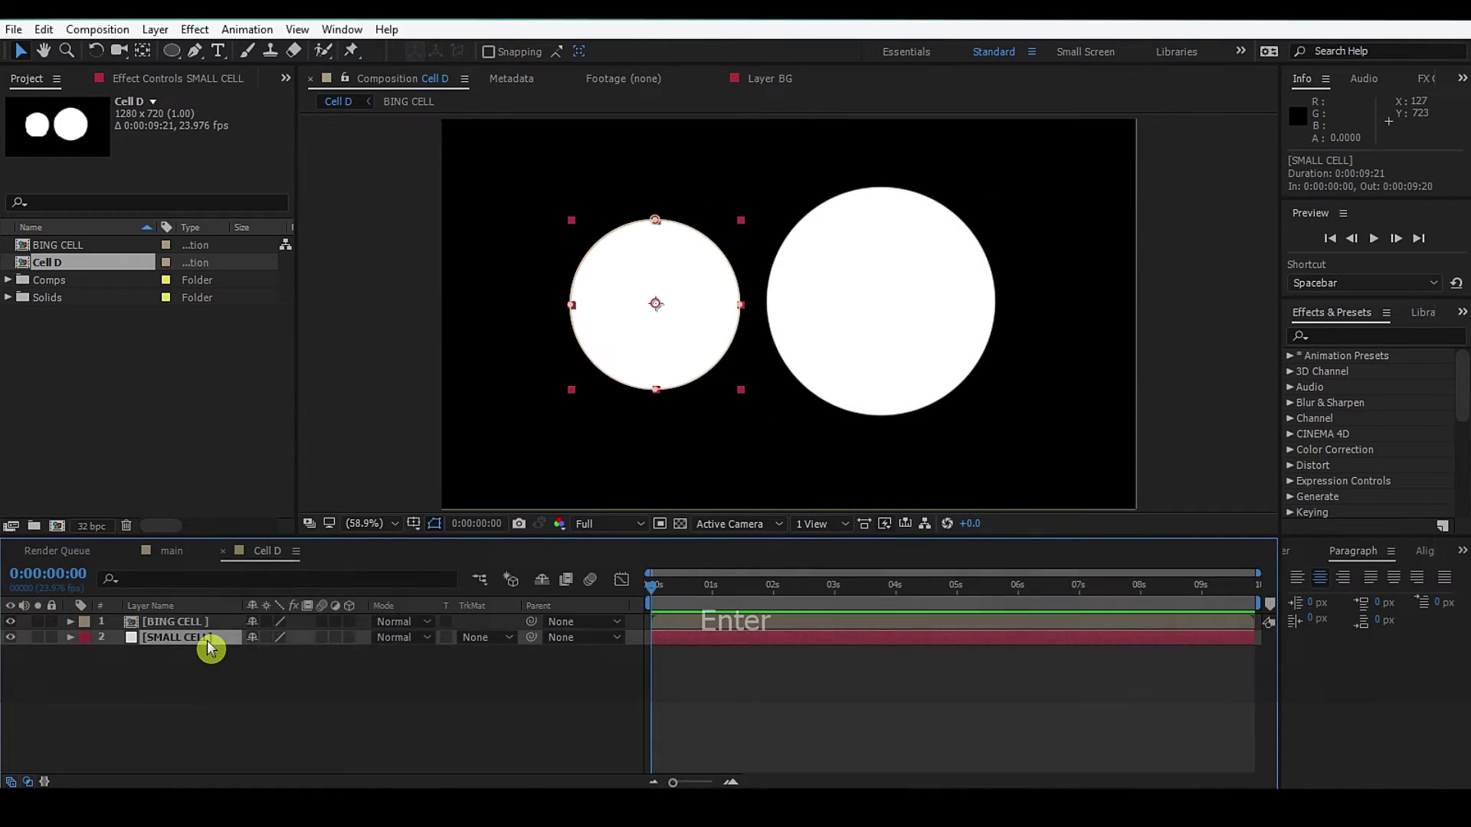
right_click(213, 639)
left_click(287, 621)
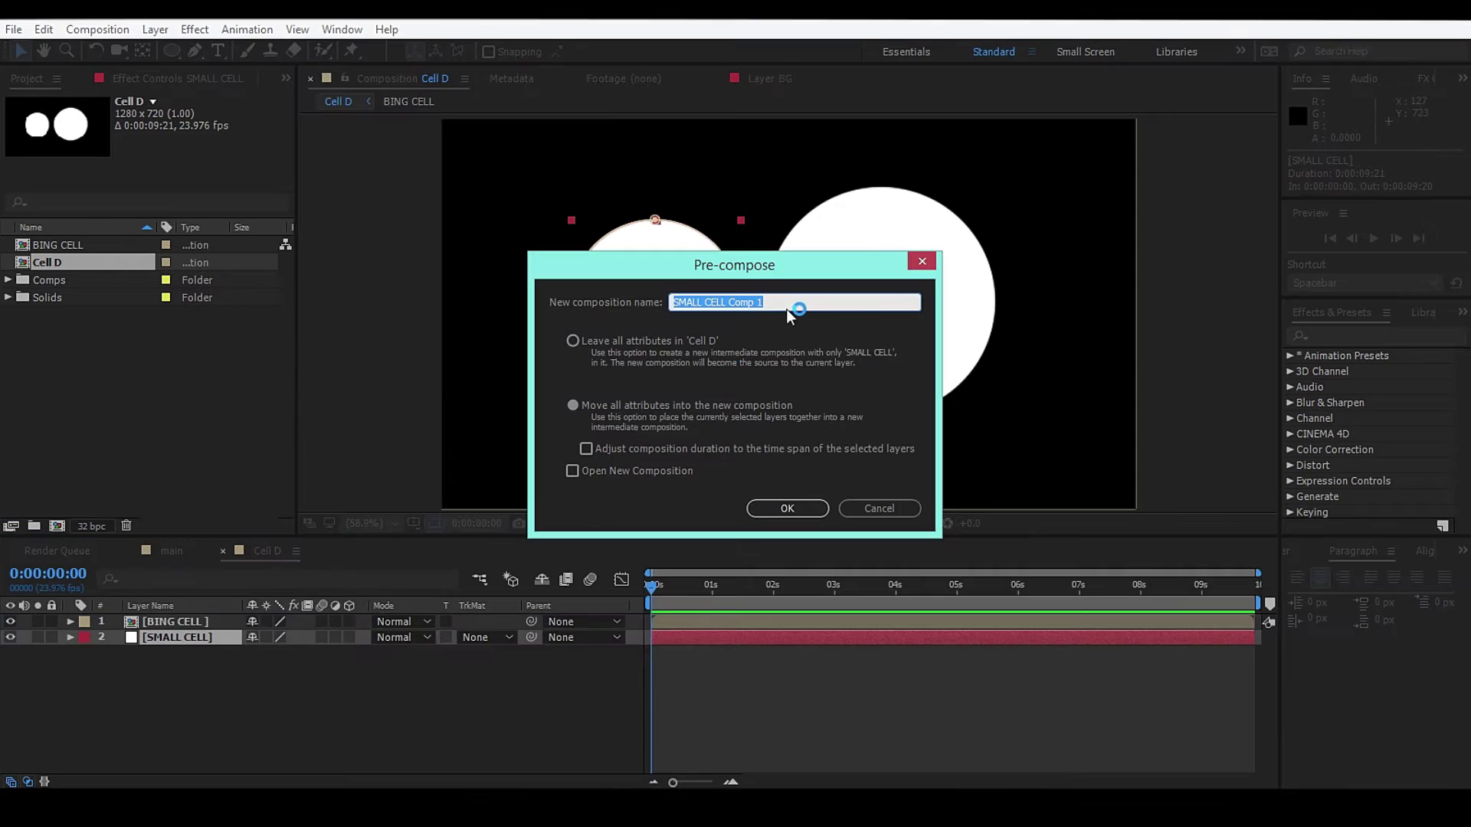
key("Right")
key("BackSpace")
key("BackSpace")
key("BackSpace")
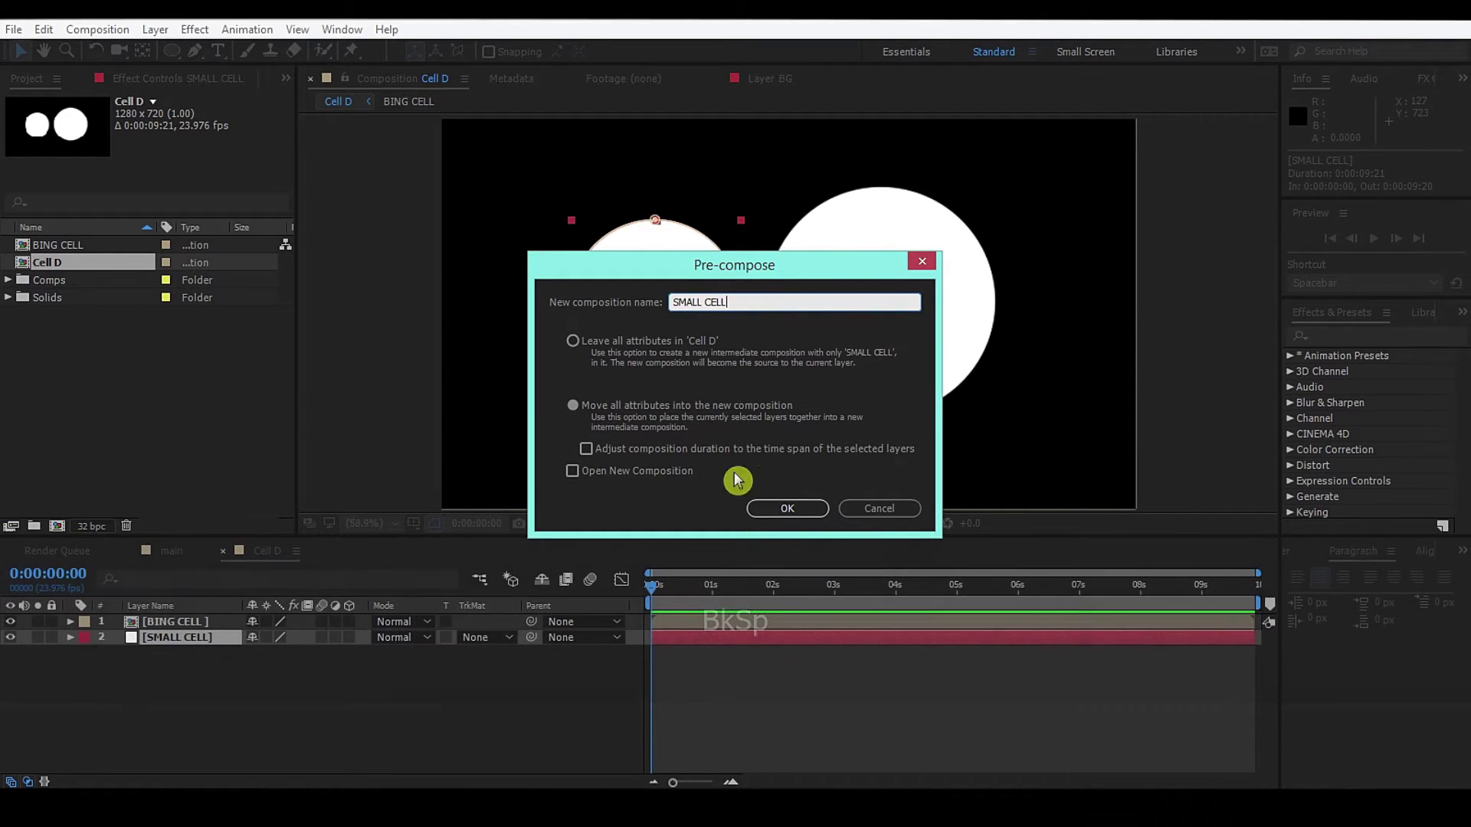
key("Return")
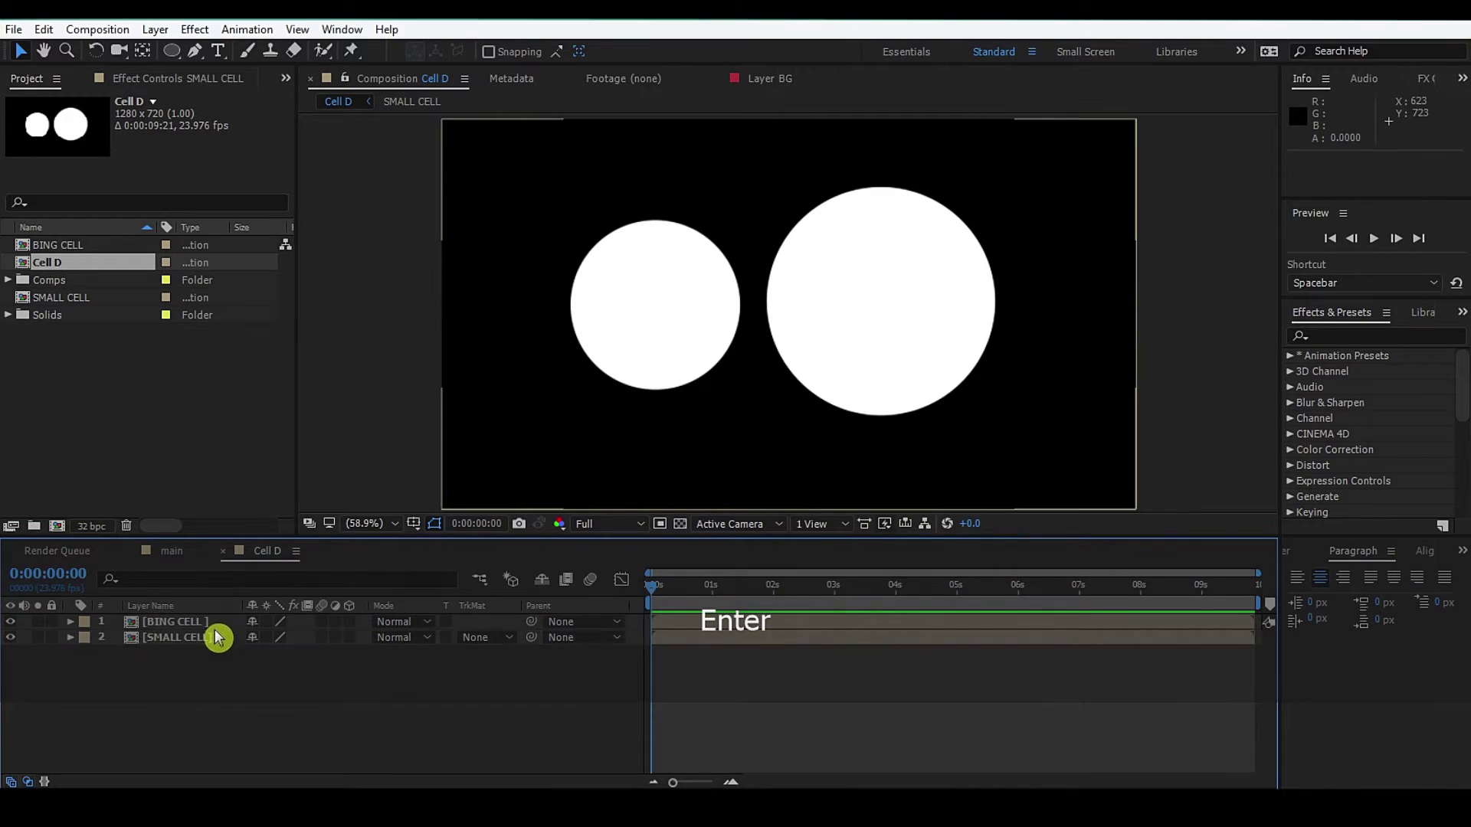
- In the SMALL CELL composition, duplicate the circle and scale the copy to about 64%
double_click(198, 639)
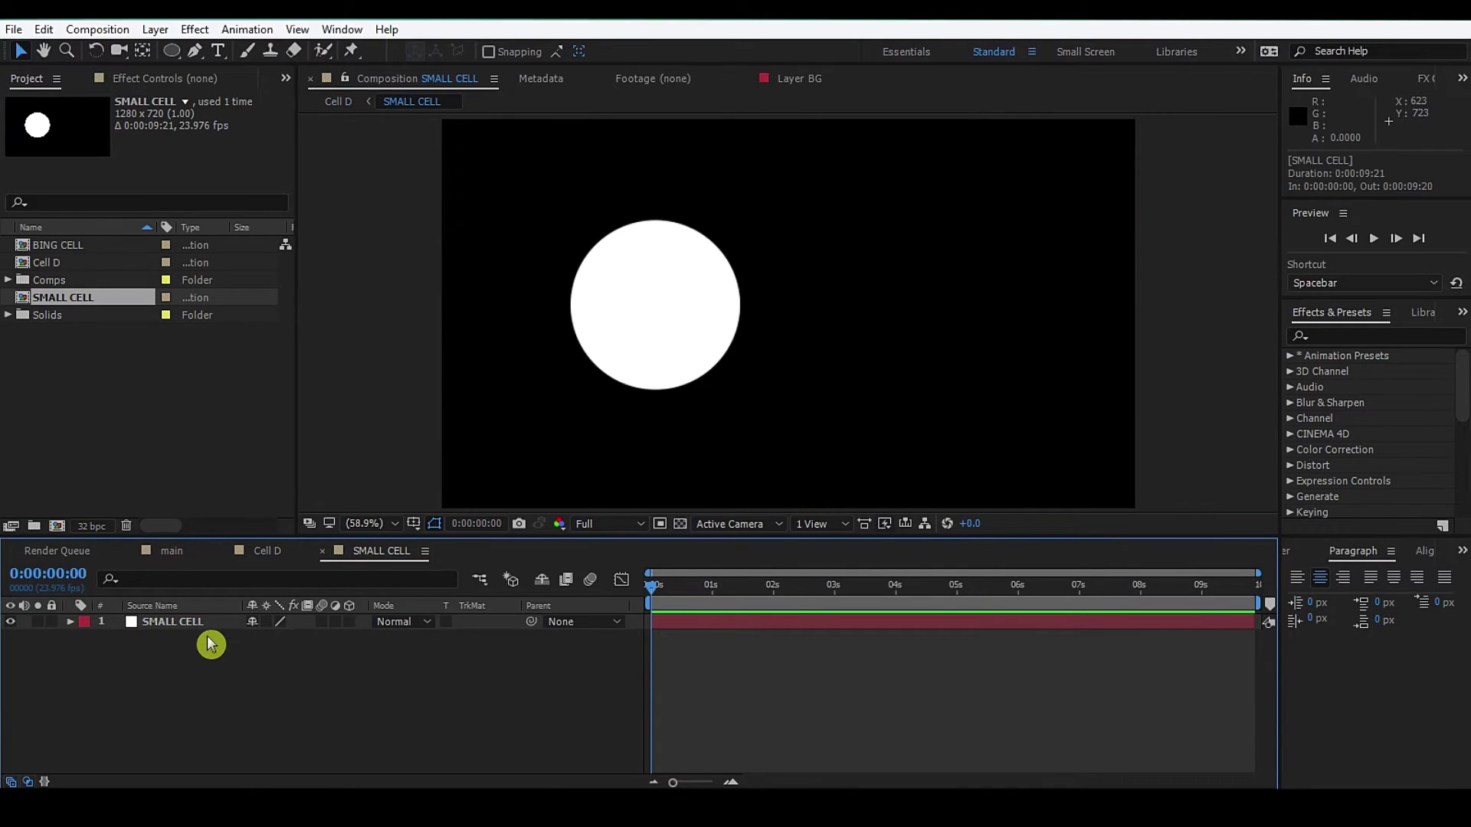
left_click(200, 624)
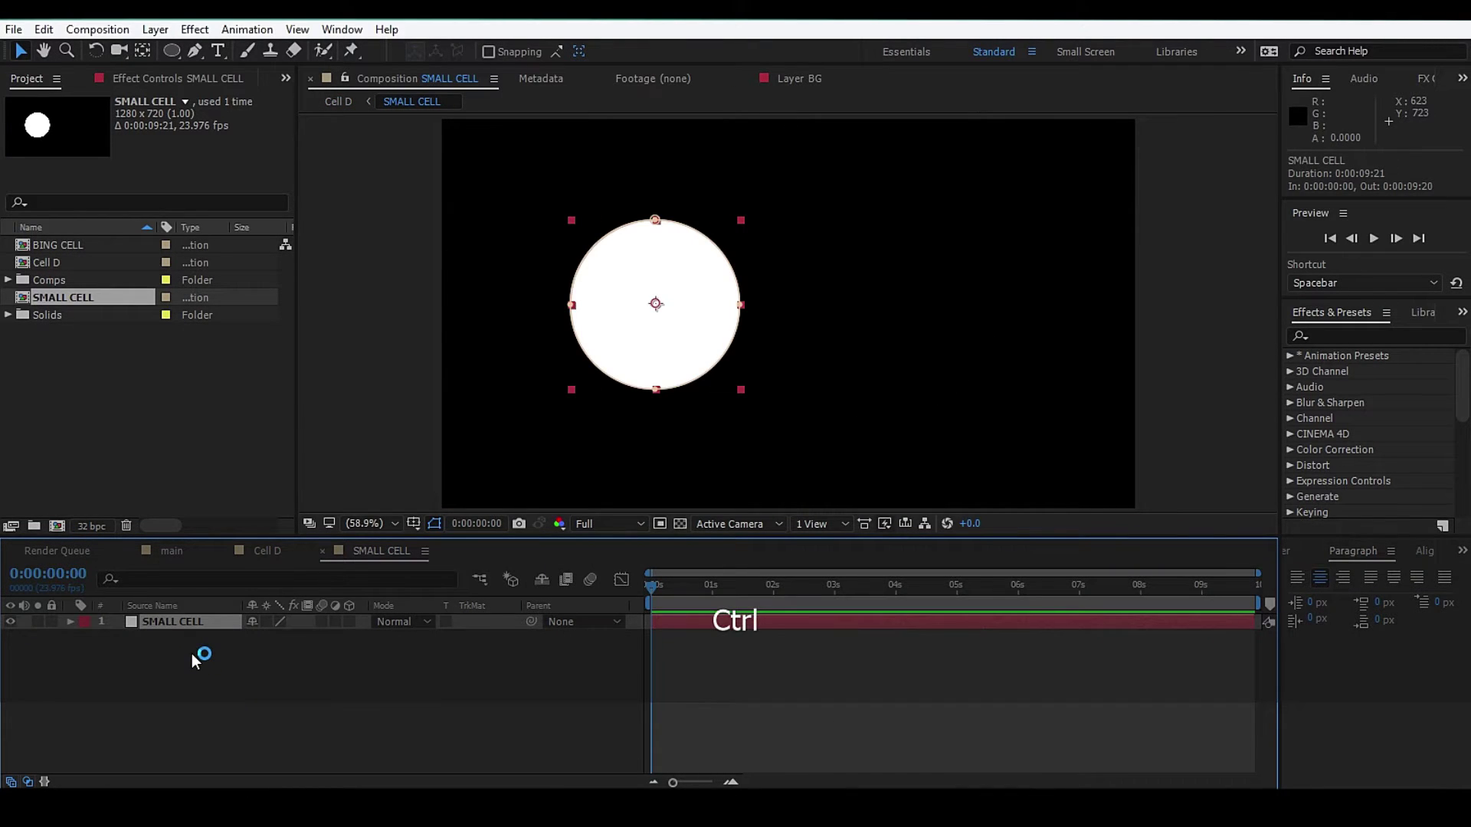
key("ctrl+d")
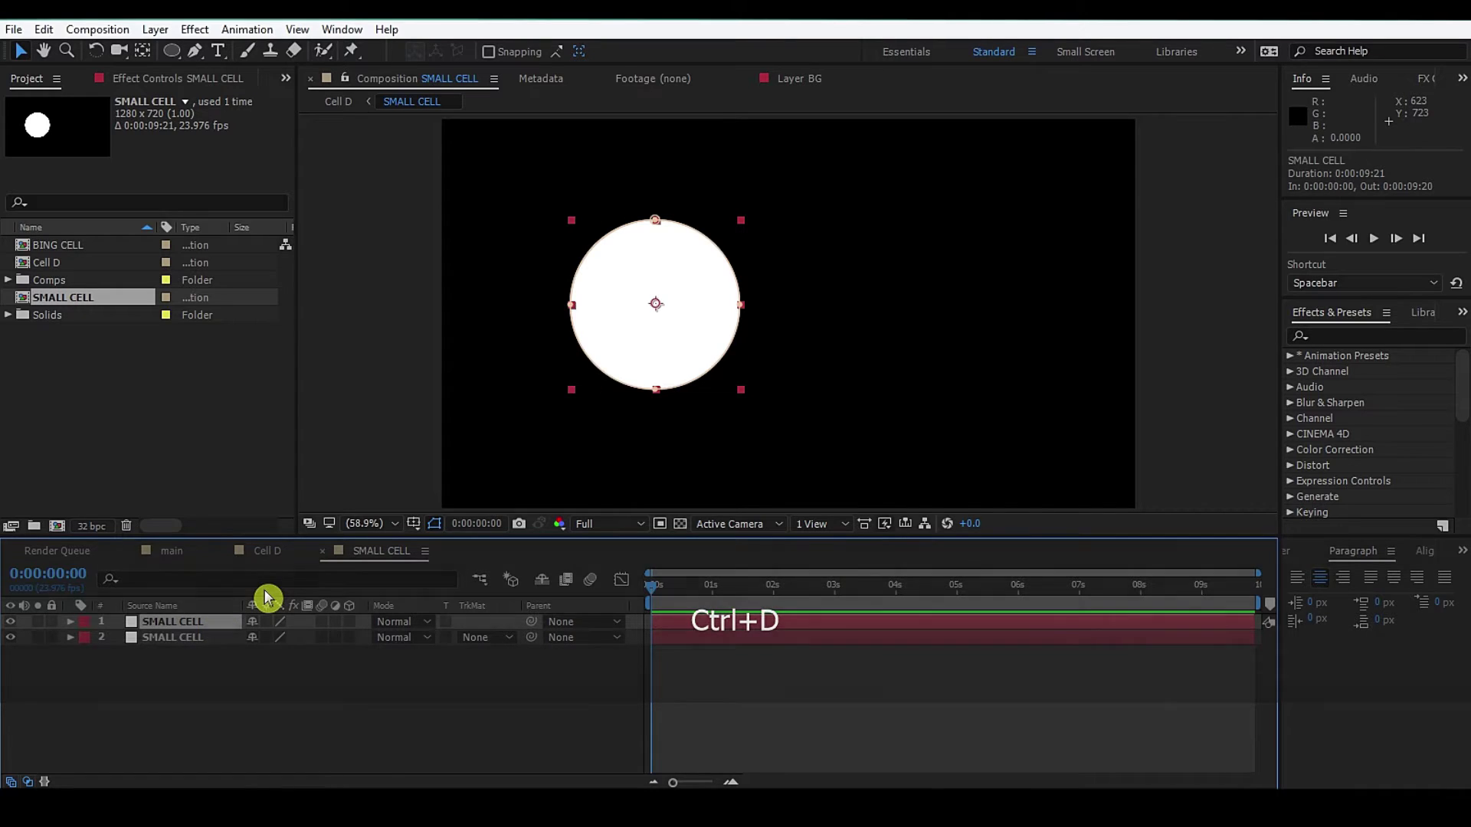
key("v")
left_click(742, 389)
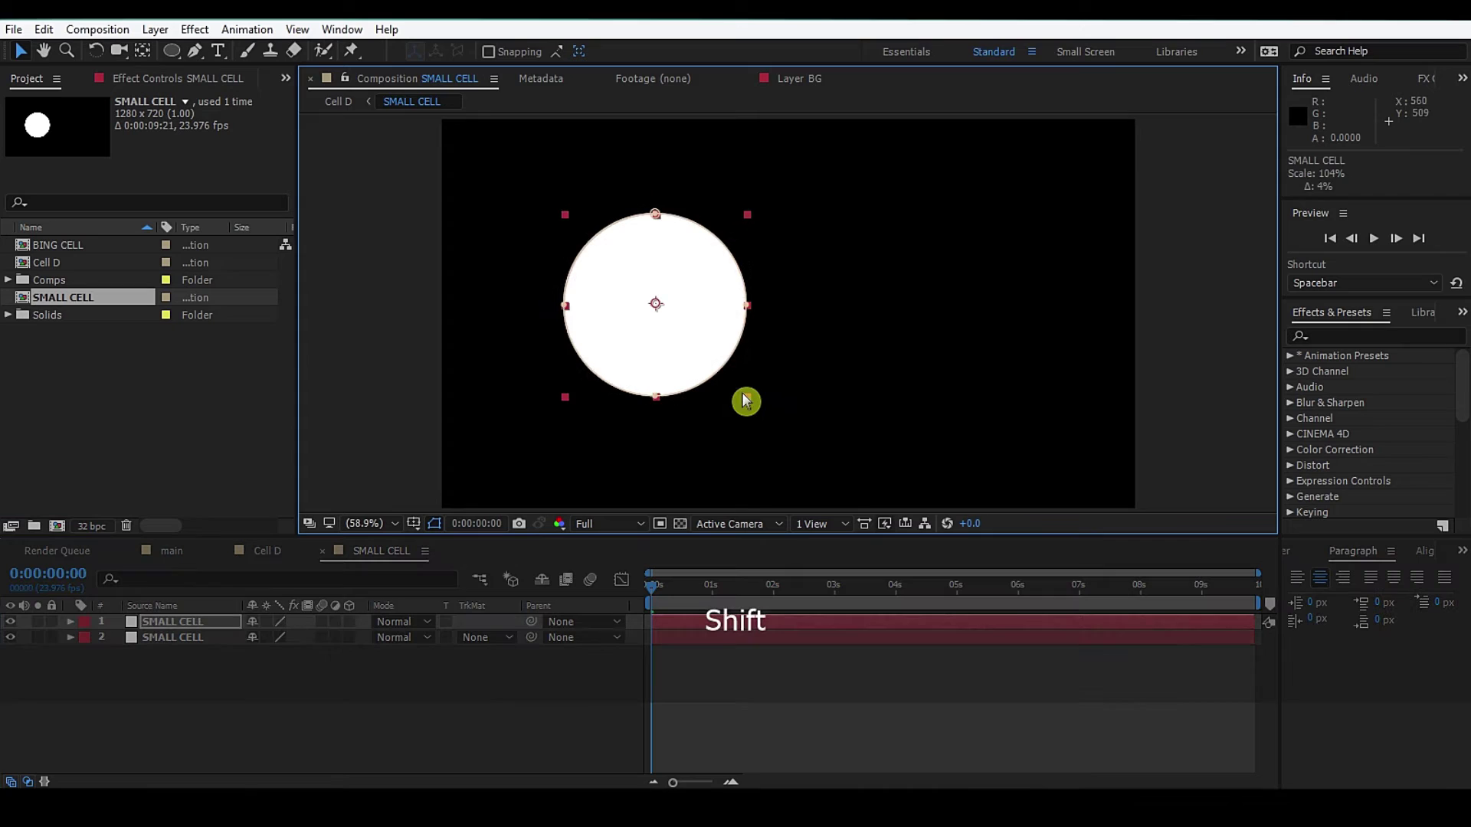
left_click_drag(743, 386, 712, 376)
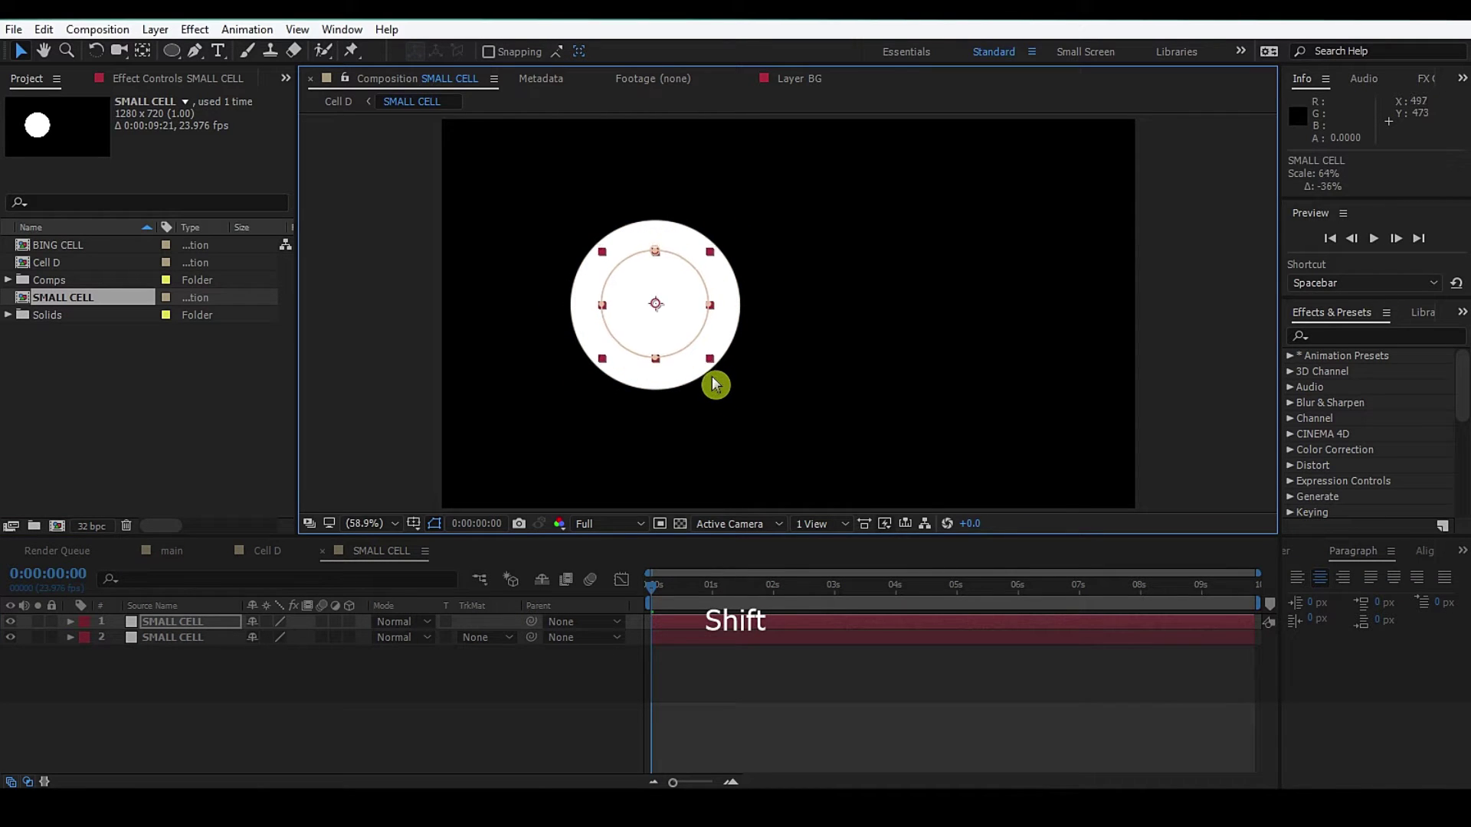
- Recolour the copy pale pink (FF9898) in Solid Settings, then return to the main composition
left_click(213, 623)
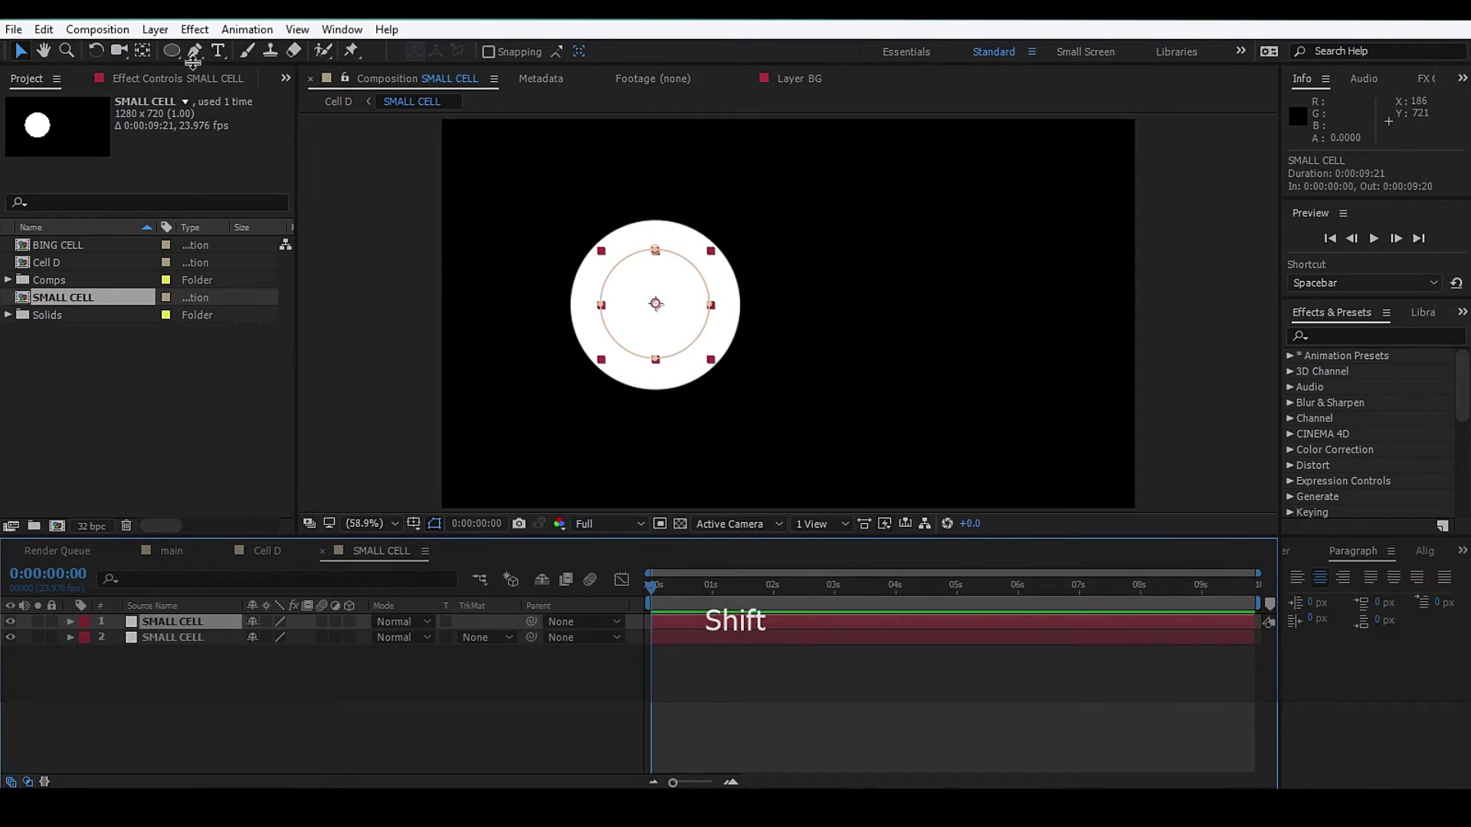
left_click(156, 30)
left_click(202, 70)
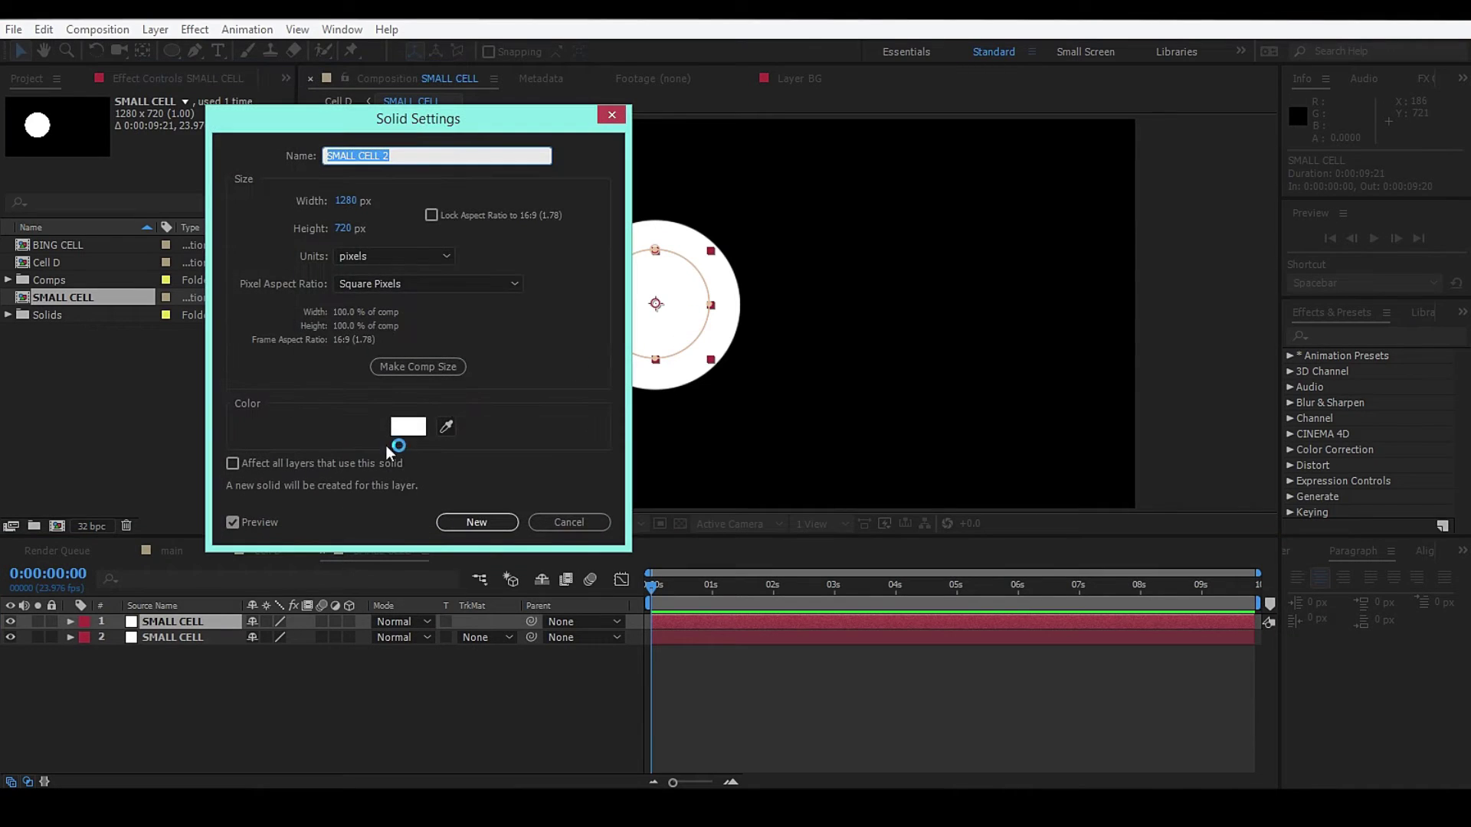
left_click(408, 427)
mouse_move(308, 322)
left_mouse_down()
mouse_move(312, 368)
mouse_move(308, 289)
left_mouse_up()
left_click(135, 290)
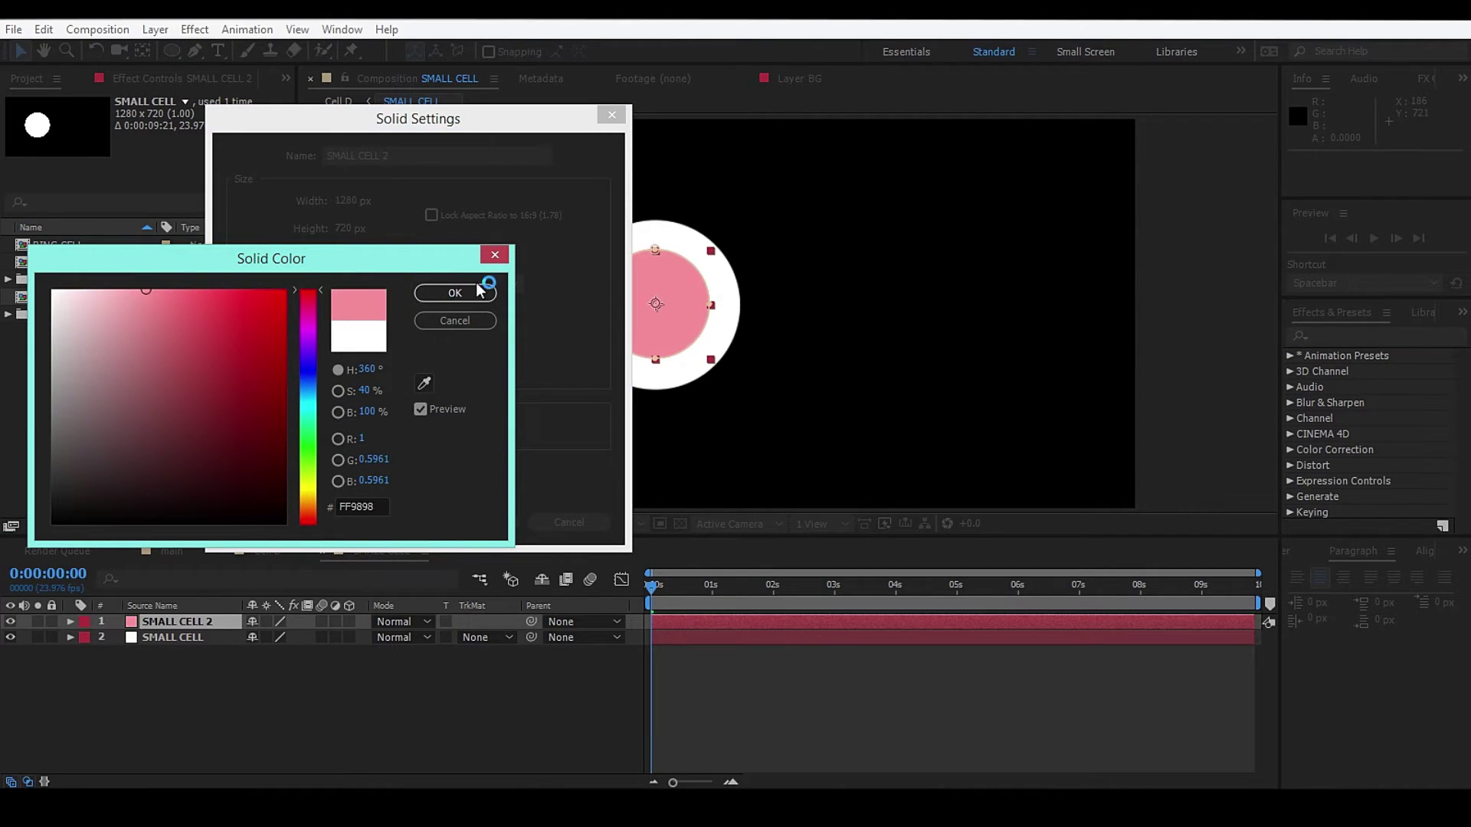
left_click(454, 293)
left_click(477, 520)
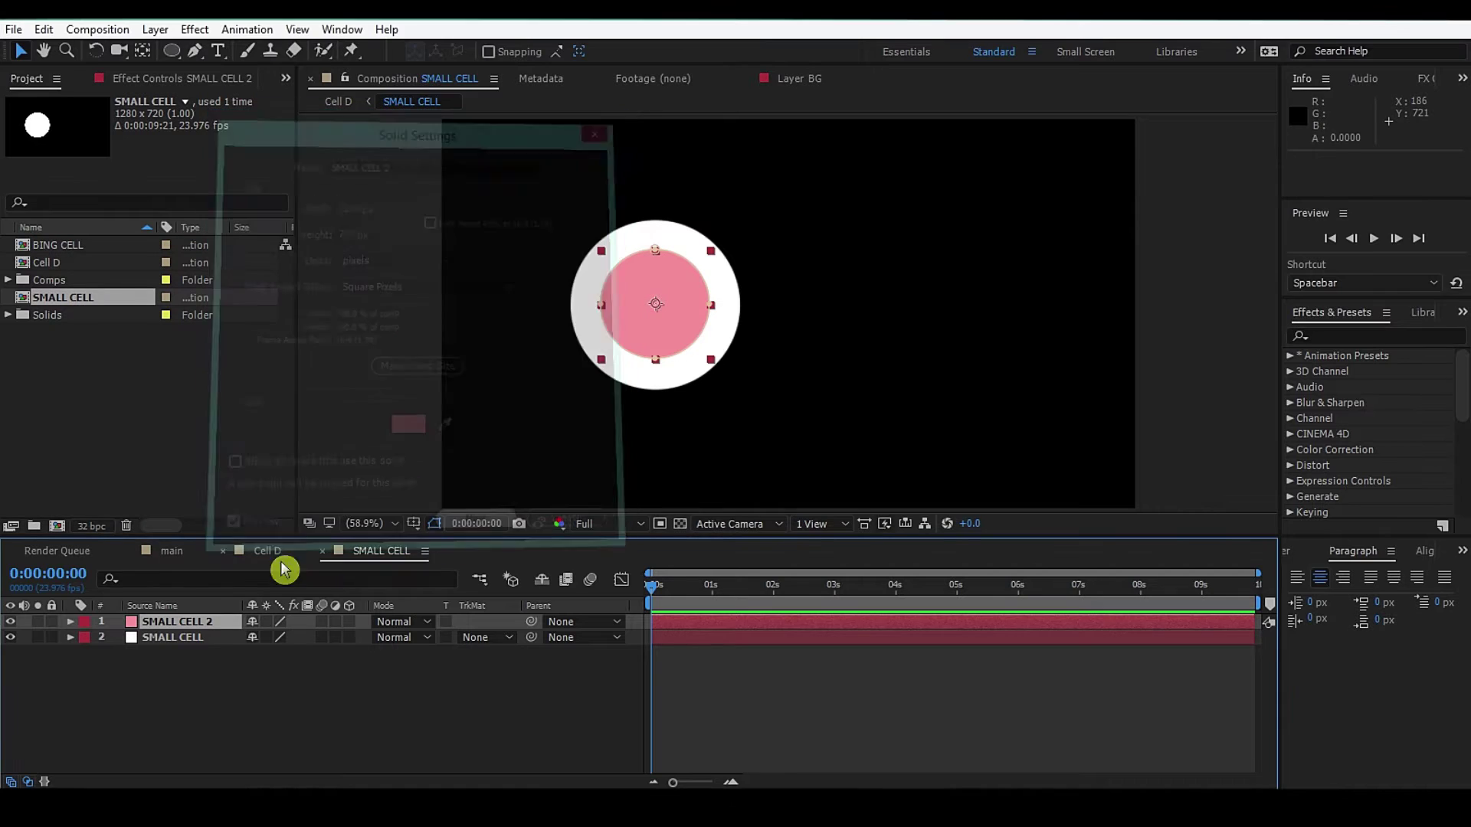
left_click(161, 552)
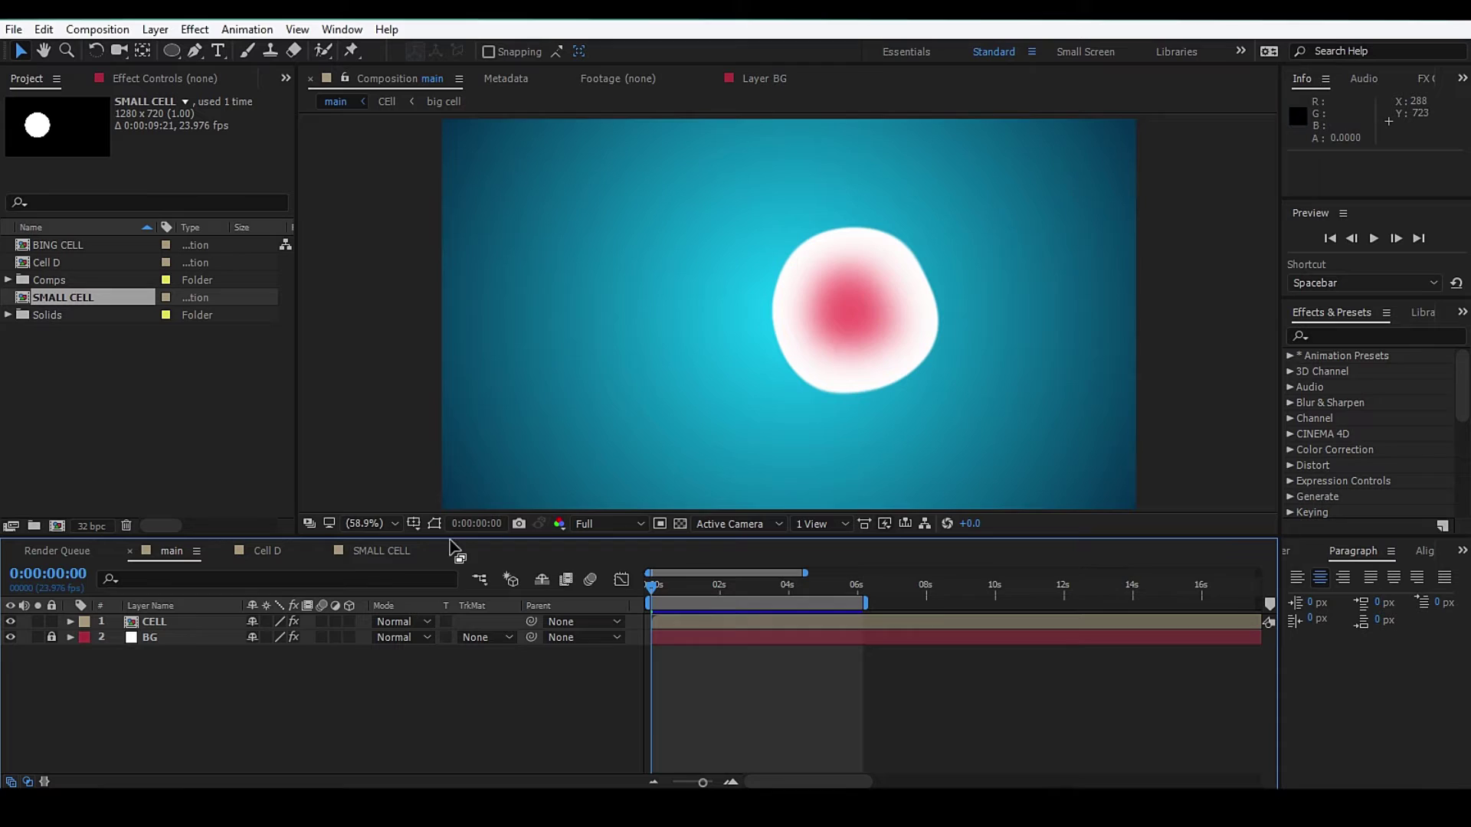
- Set SMALL CELL 2's mask feather to 100 px, then recentre the view at 100%
left_click(380, 552)
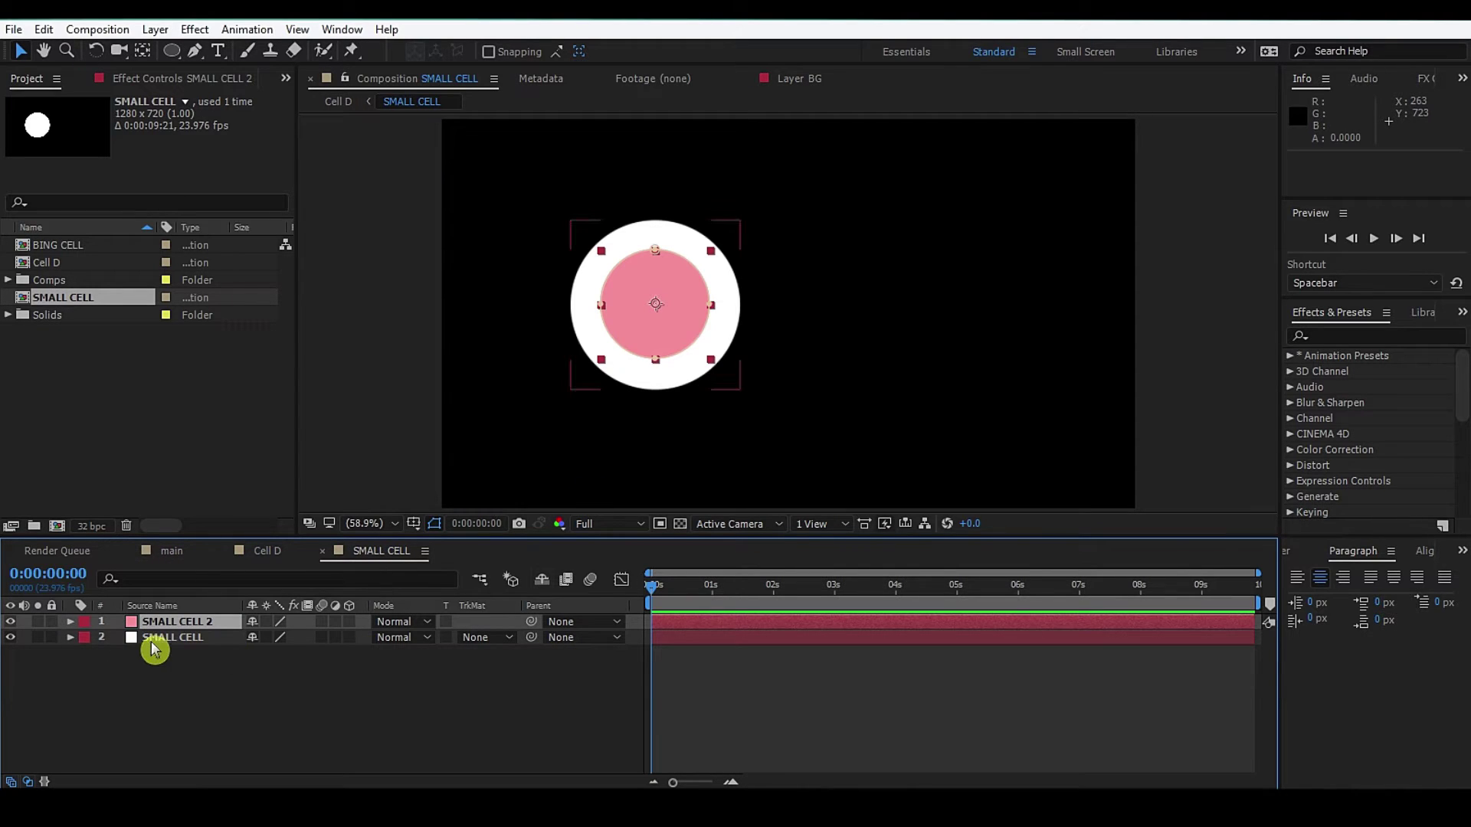
key("f")
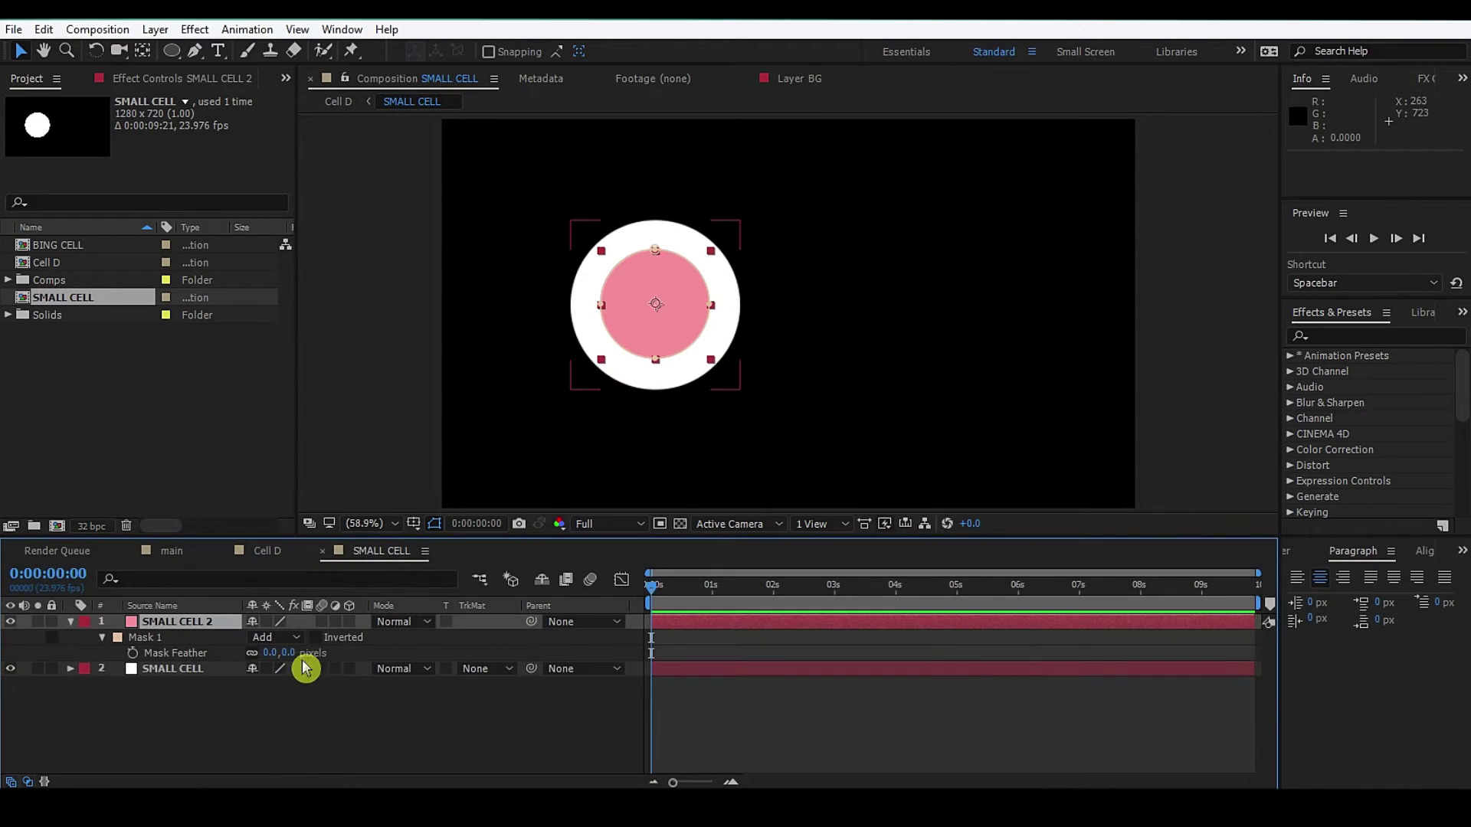
left_click(272, 653)
type("20")
key("Return")
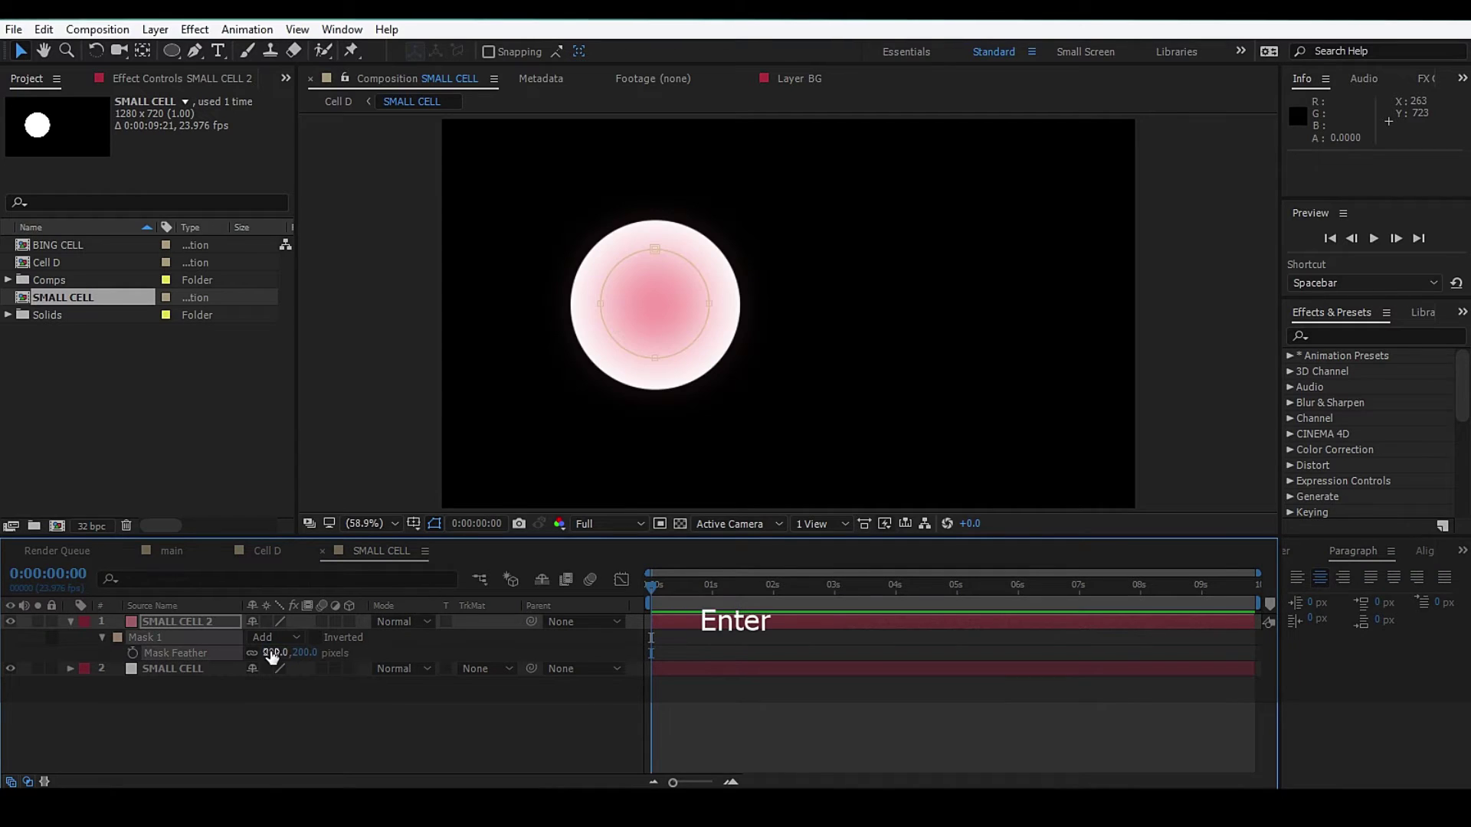
left_click(271, 653)
type("100")
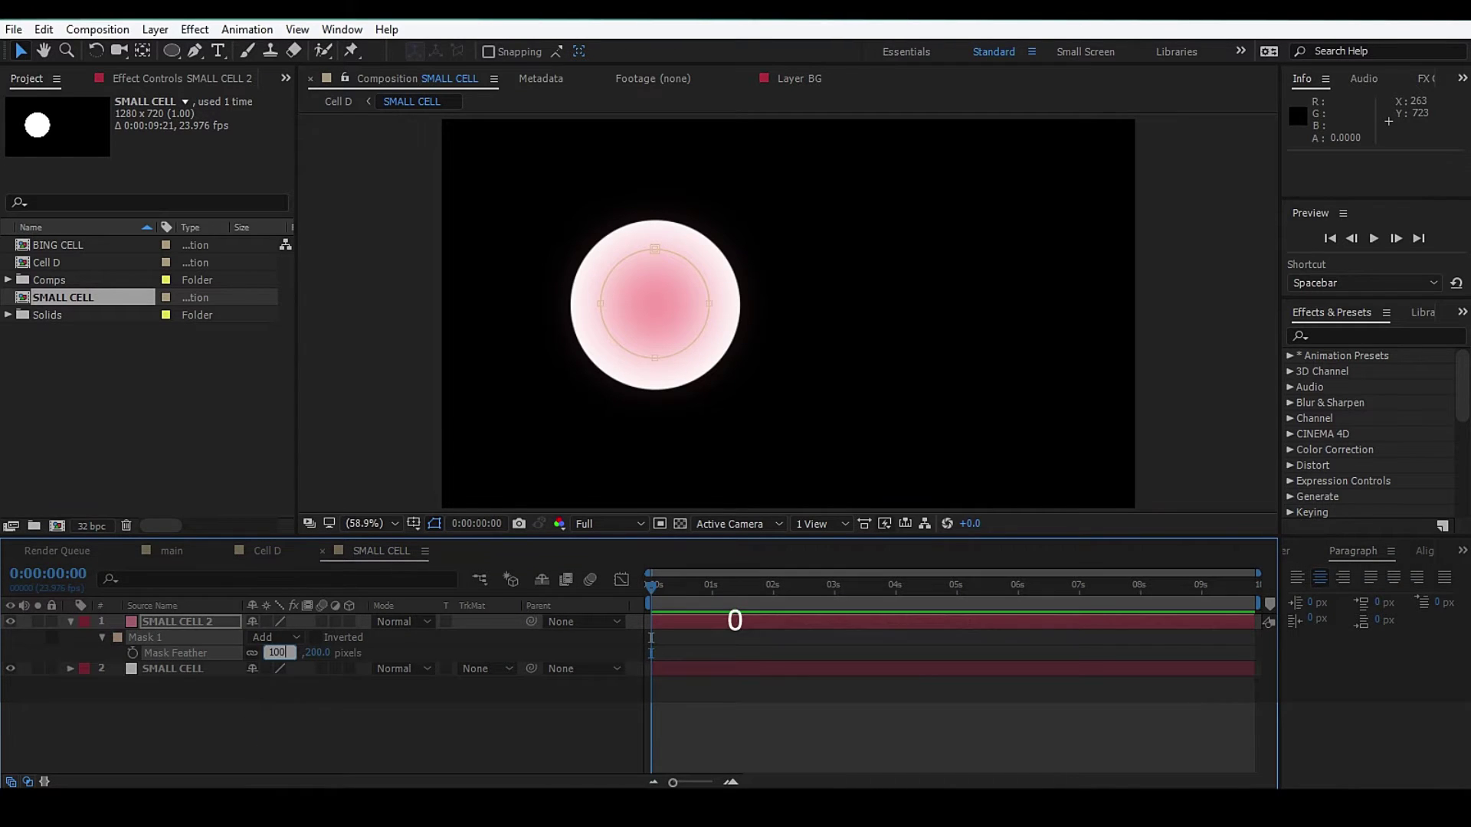
key("Return")
left_click(122, 644)
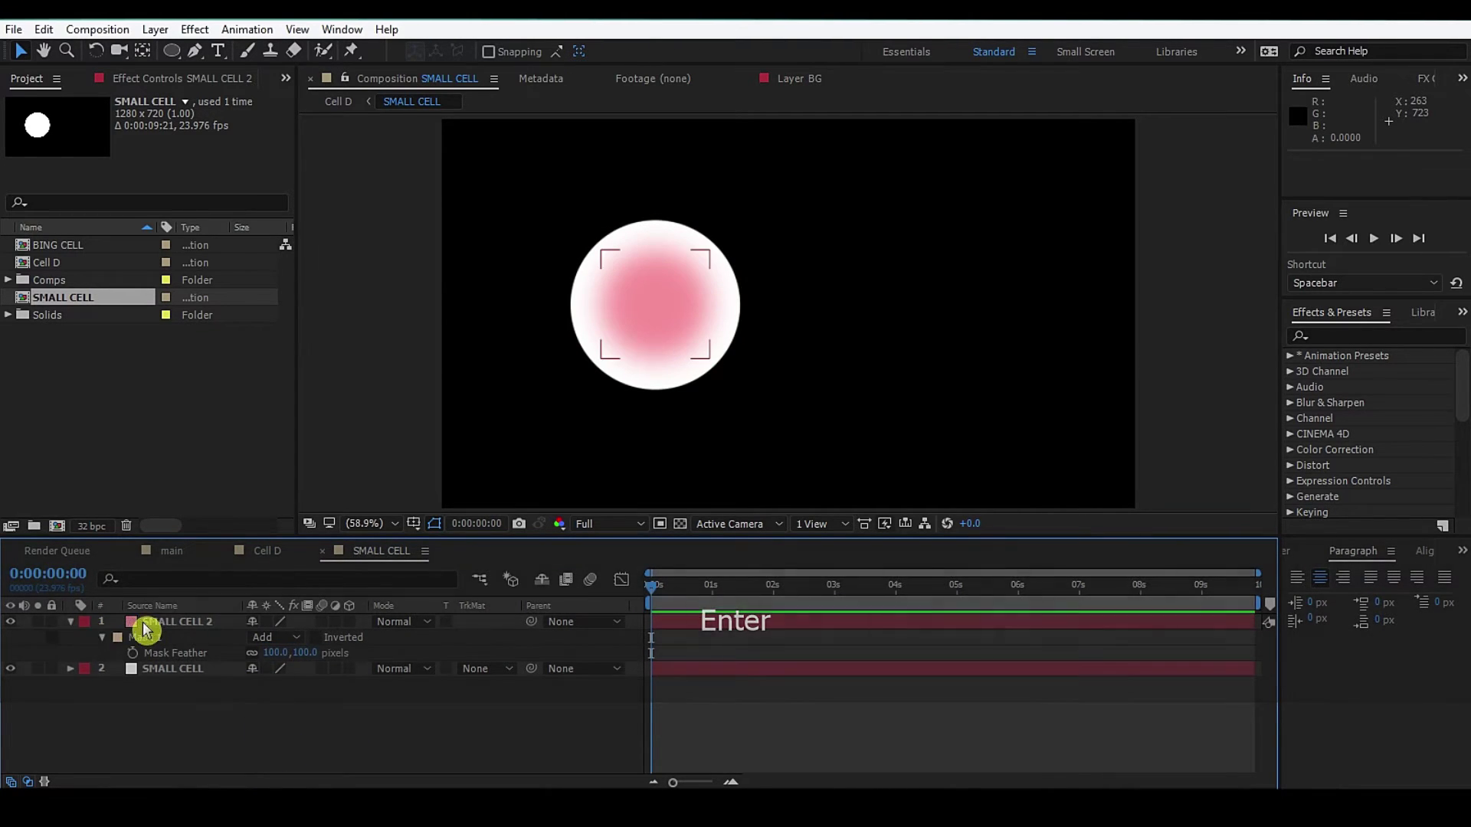
key("period")
key("v")
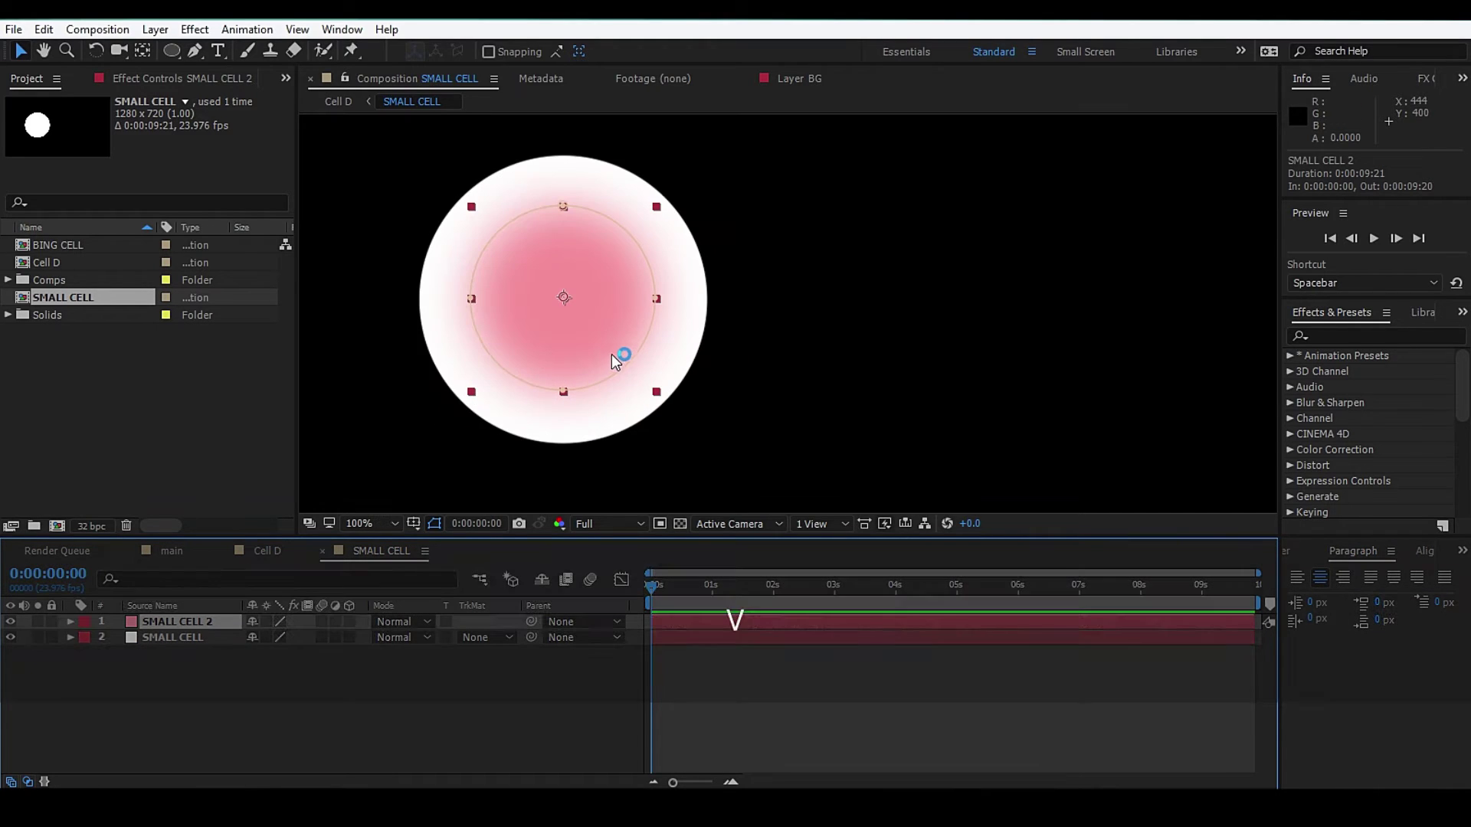
key("space")
mouse_move(612, 354)
left_mouse_down()
mouse_move(698, 358)
mouse_move(742, 388)
left_mouse_up()
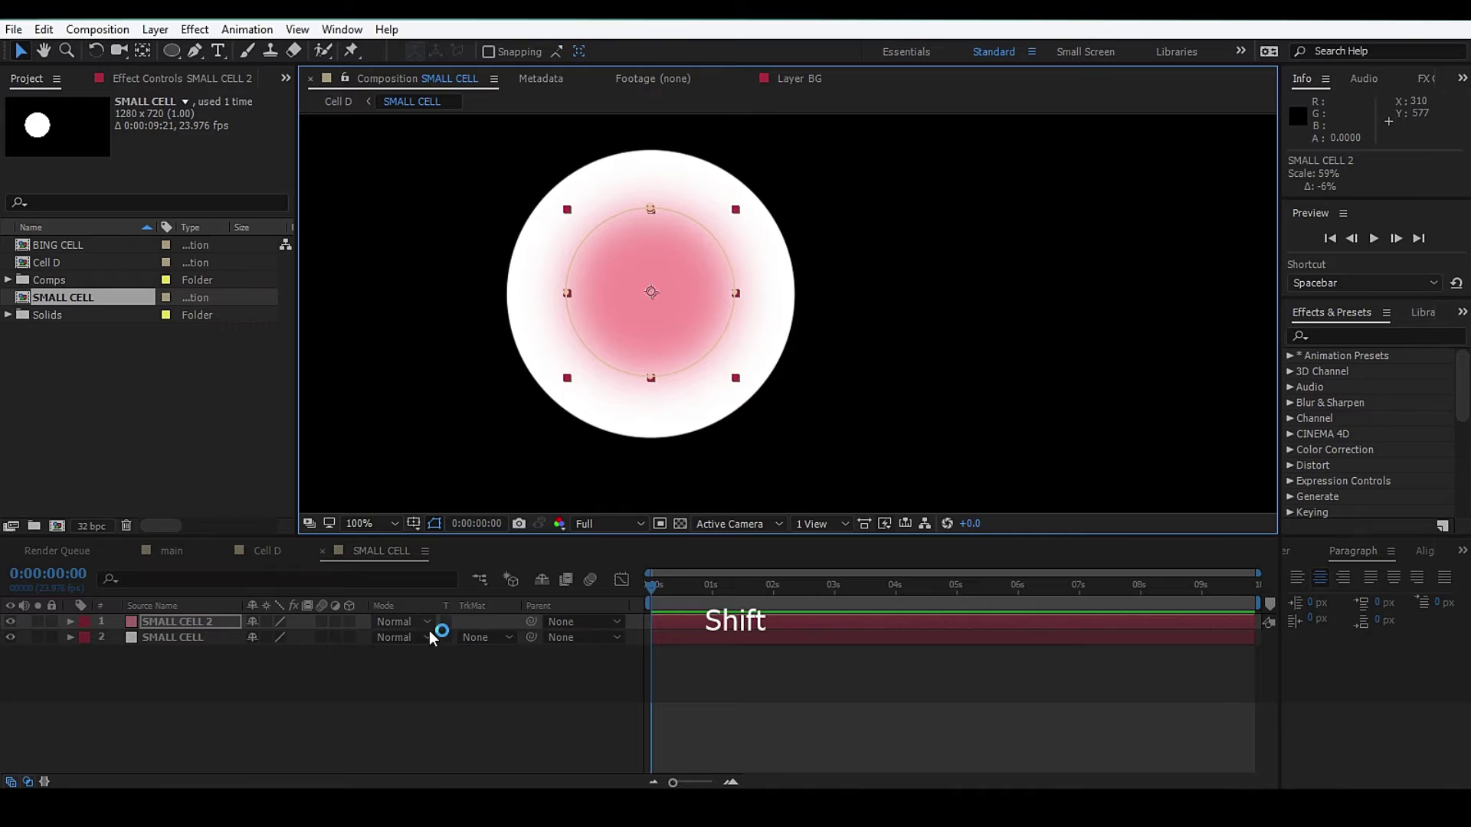
left_click(248, 665)
- Paste the pink feathered centre into BING CELL and centre it on the big circle
left_click(194, 626)
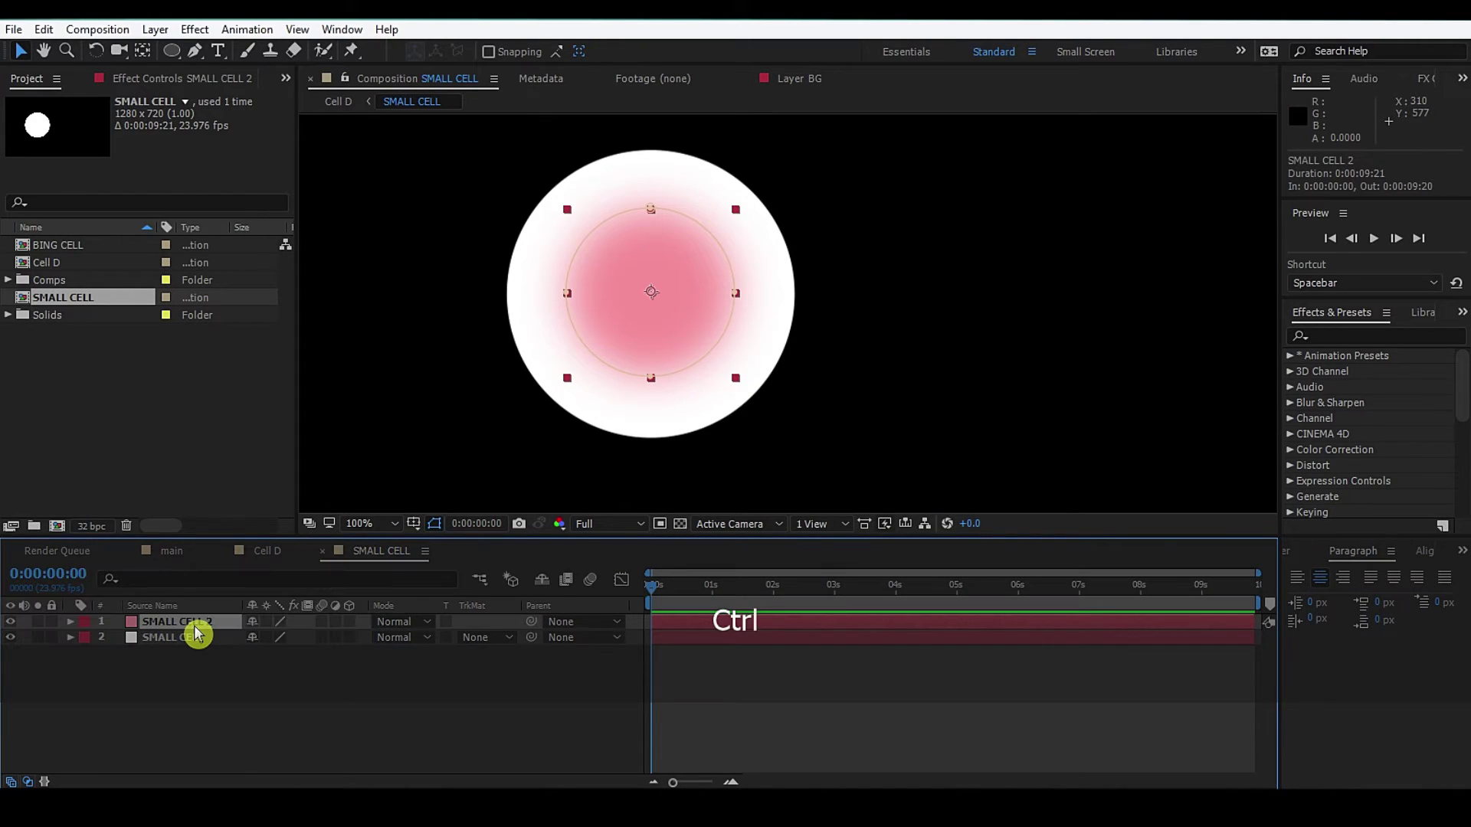
key("ctrl+d")
key("Delete")
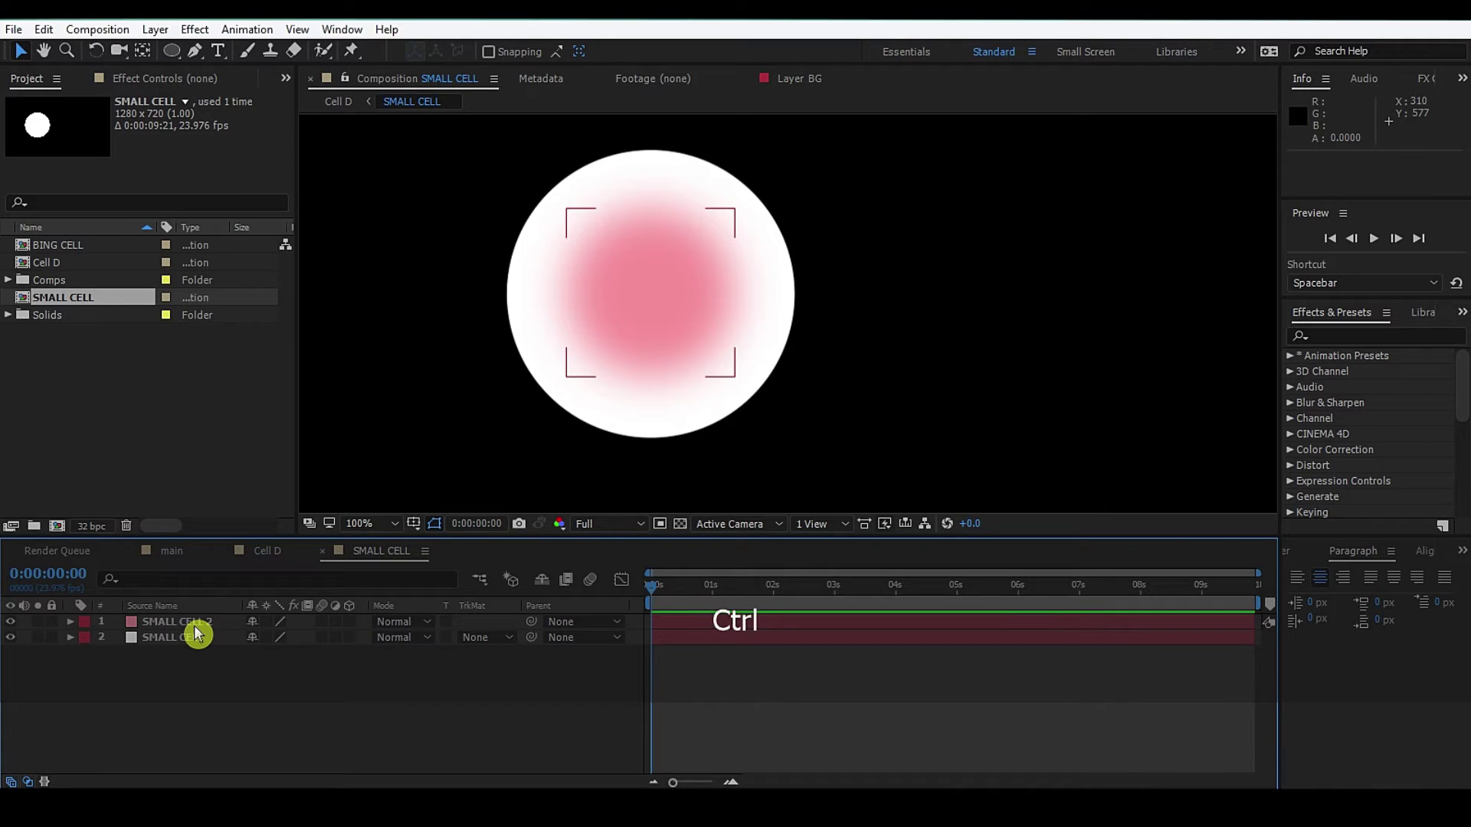
left_click(267, 551)
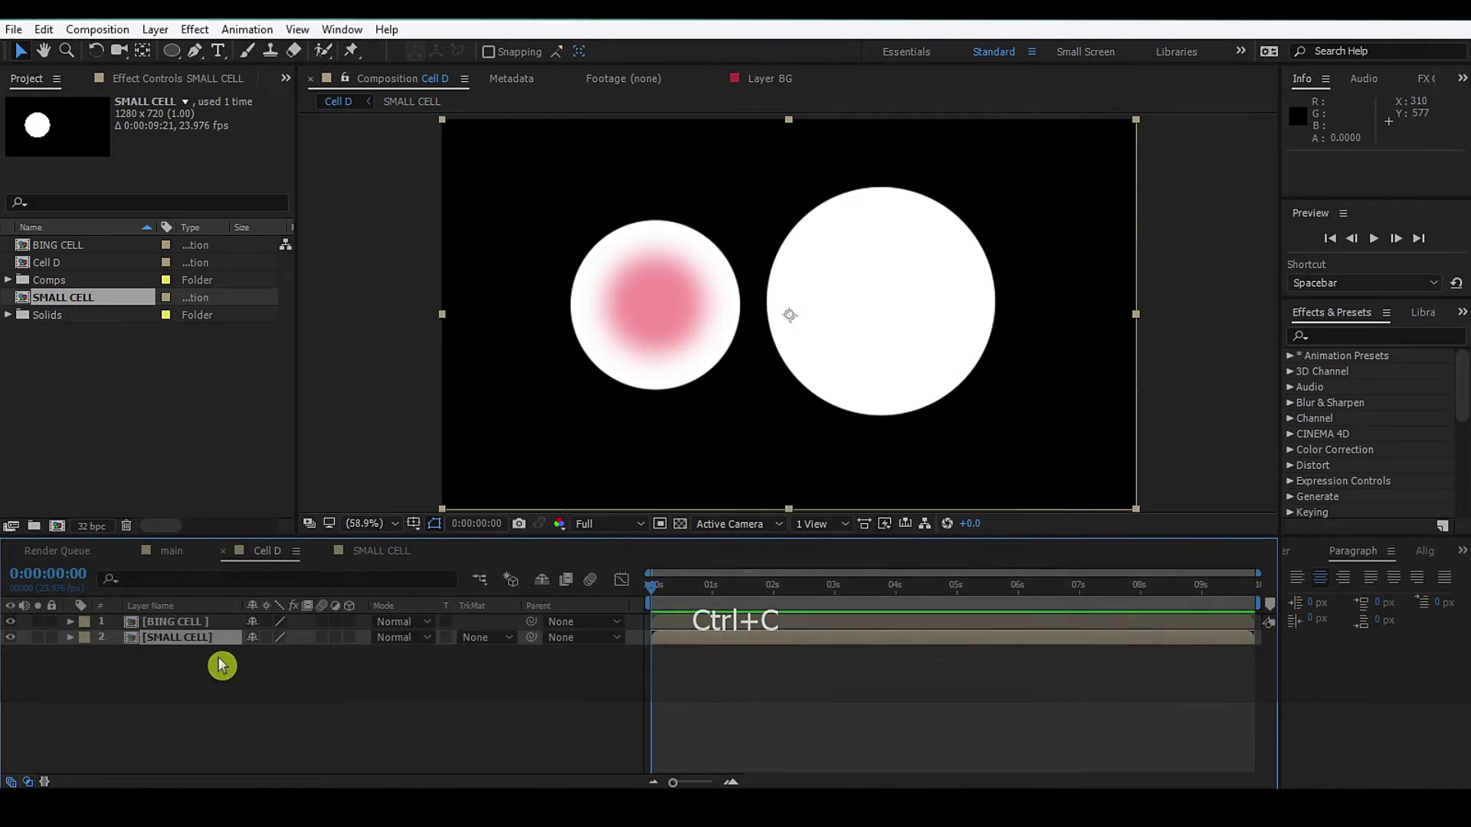
double_click(196, 631)
left_click(197, 646)
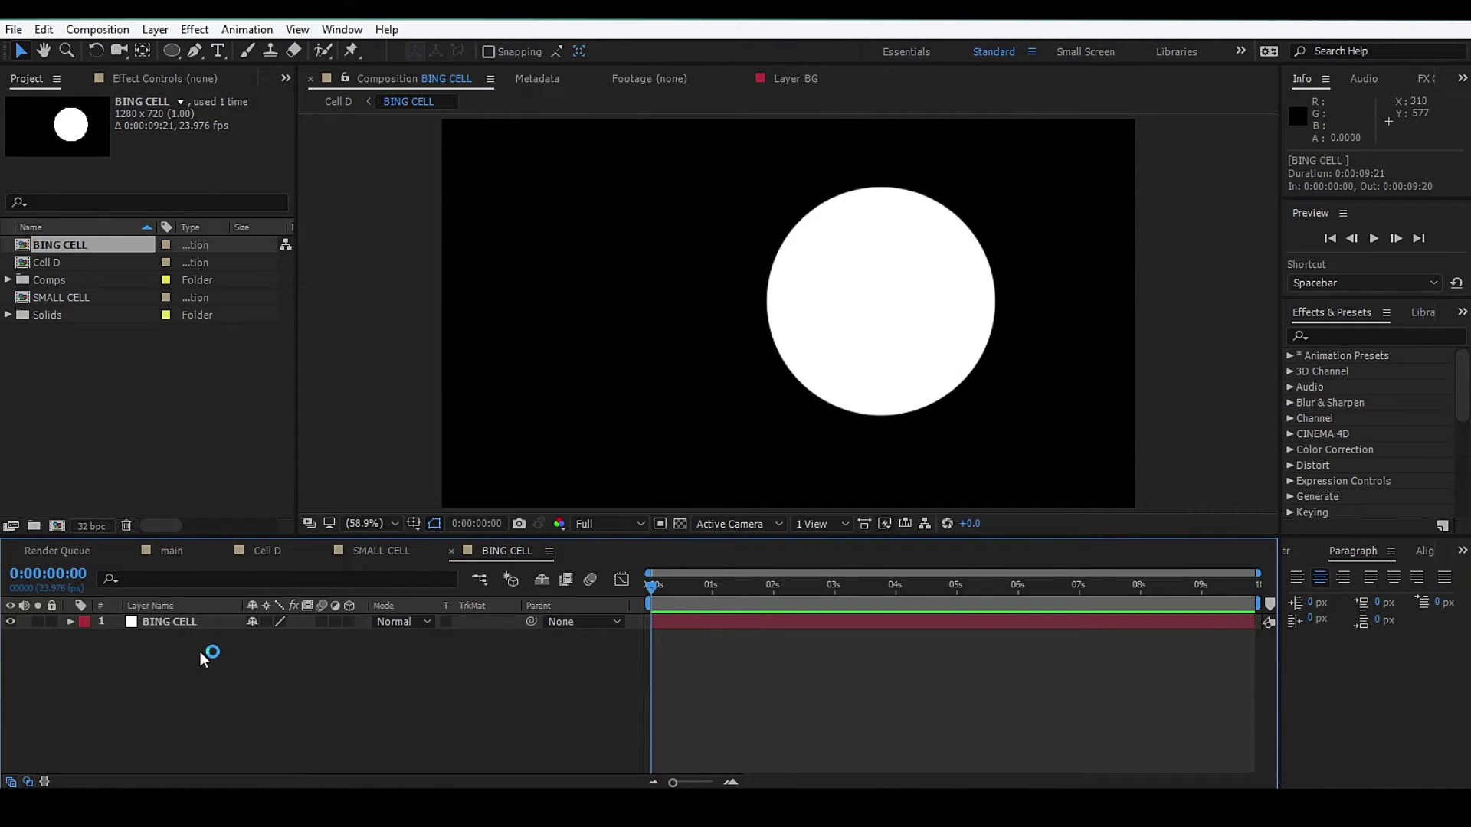
key("ctrl+v")
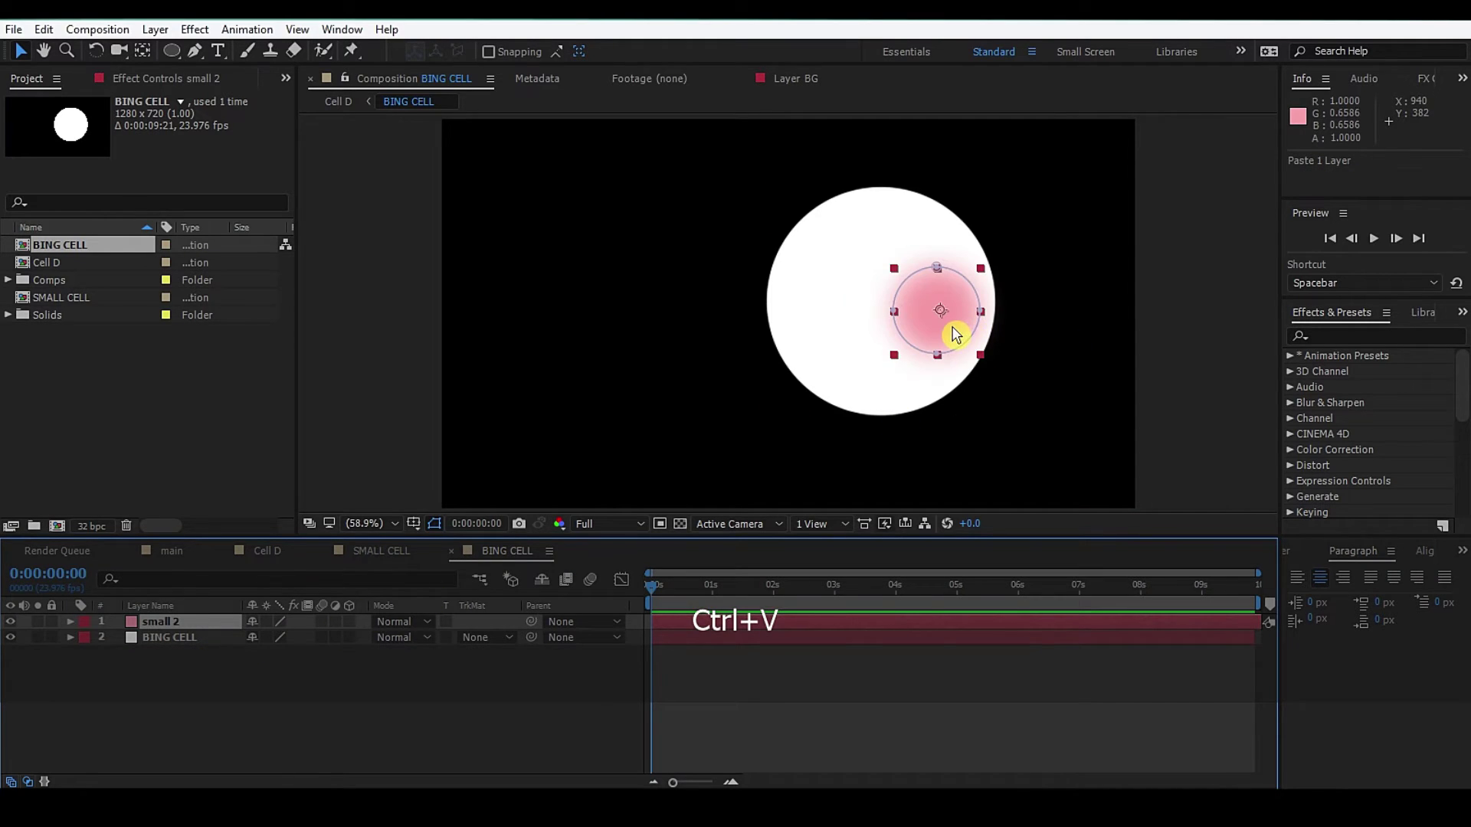
mouse_move(952, 333)
left_mouse_down()
mouse_move(902, 313)
mouse_move(959, 372)
left_mouse_up()
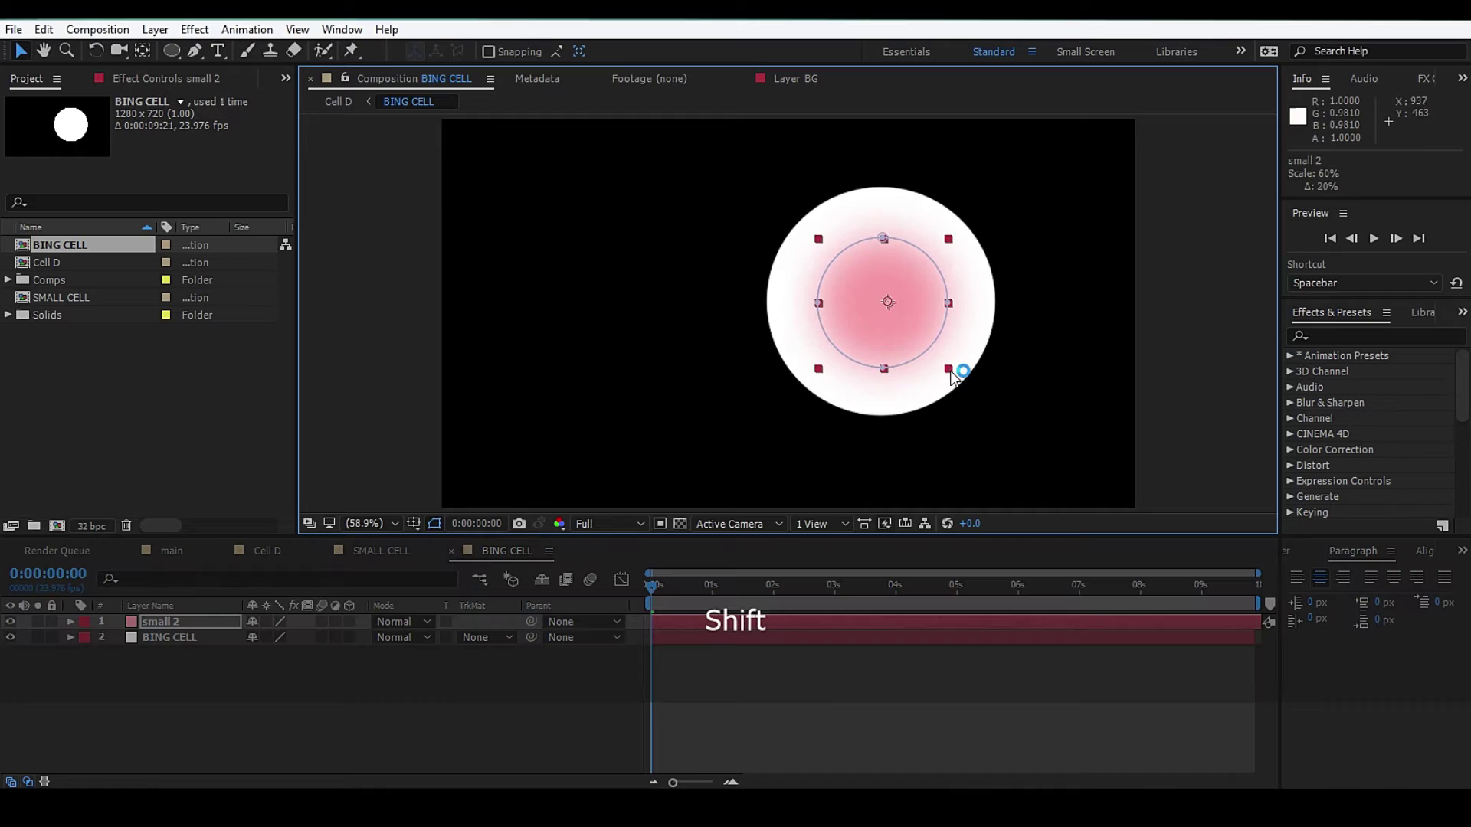
- Dismiss the magnification menu, deselect the layer, and return to Cell D
left_click(373, 524)
key("Escape")
left_click(367, 724)
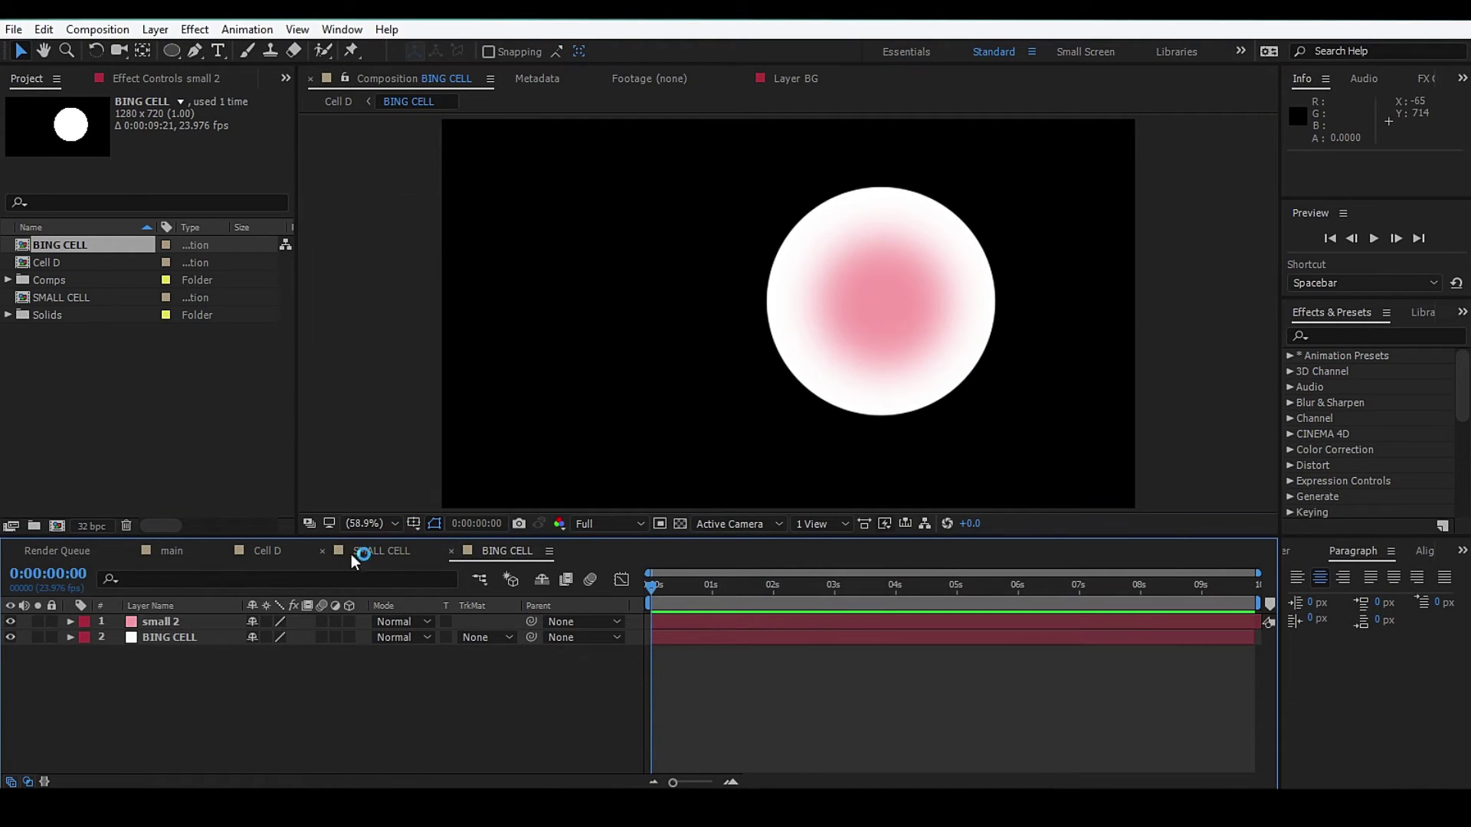
left_click(273, 550)
- Preview Cell D and add a new adjustment layer to it
left_click(268, 717)
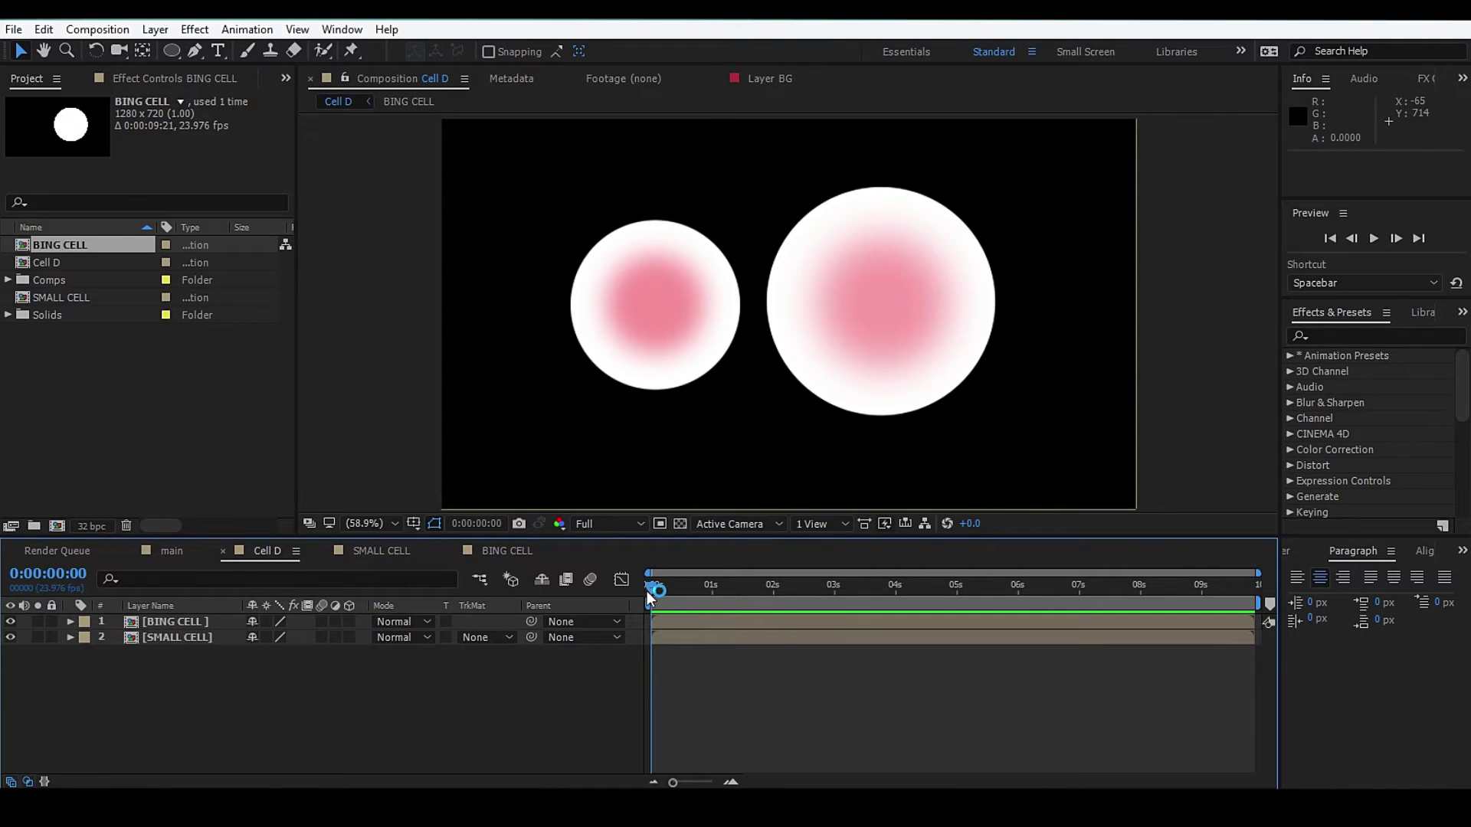
key("space")
key("space")
right_click(306, 706)
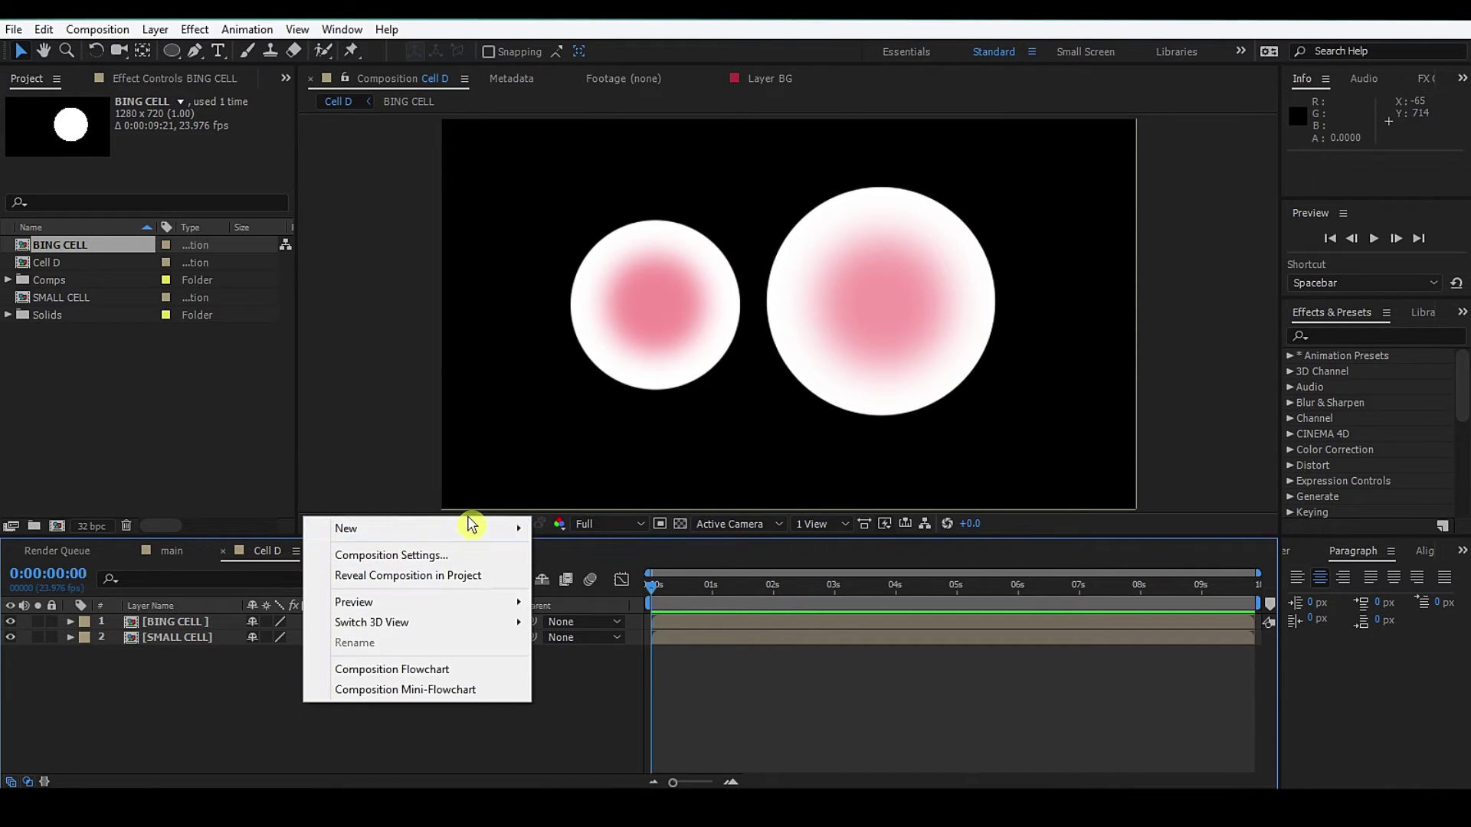
left_click(598, 676)
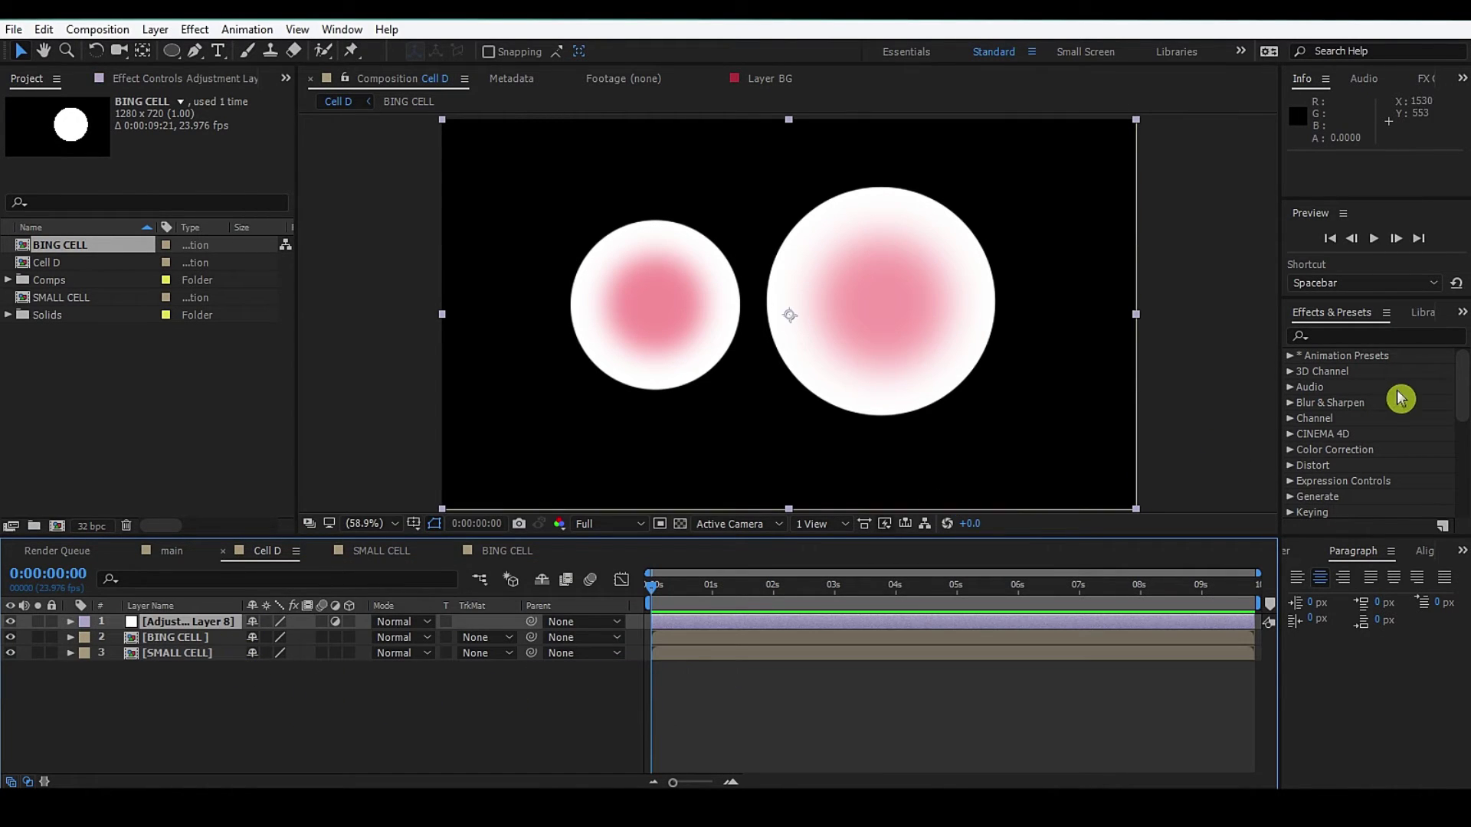
- Apply Fast Blur with Blurriness 60 to the adjustment layer
left_click(1362, 338)
type("f")
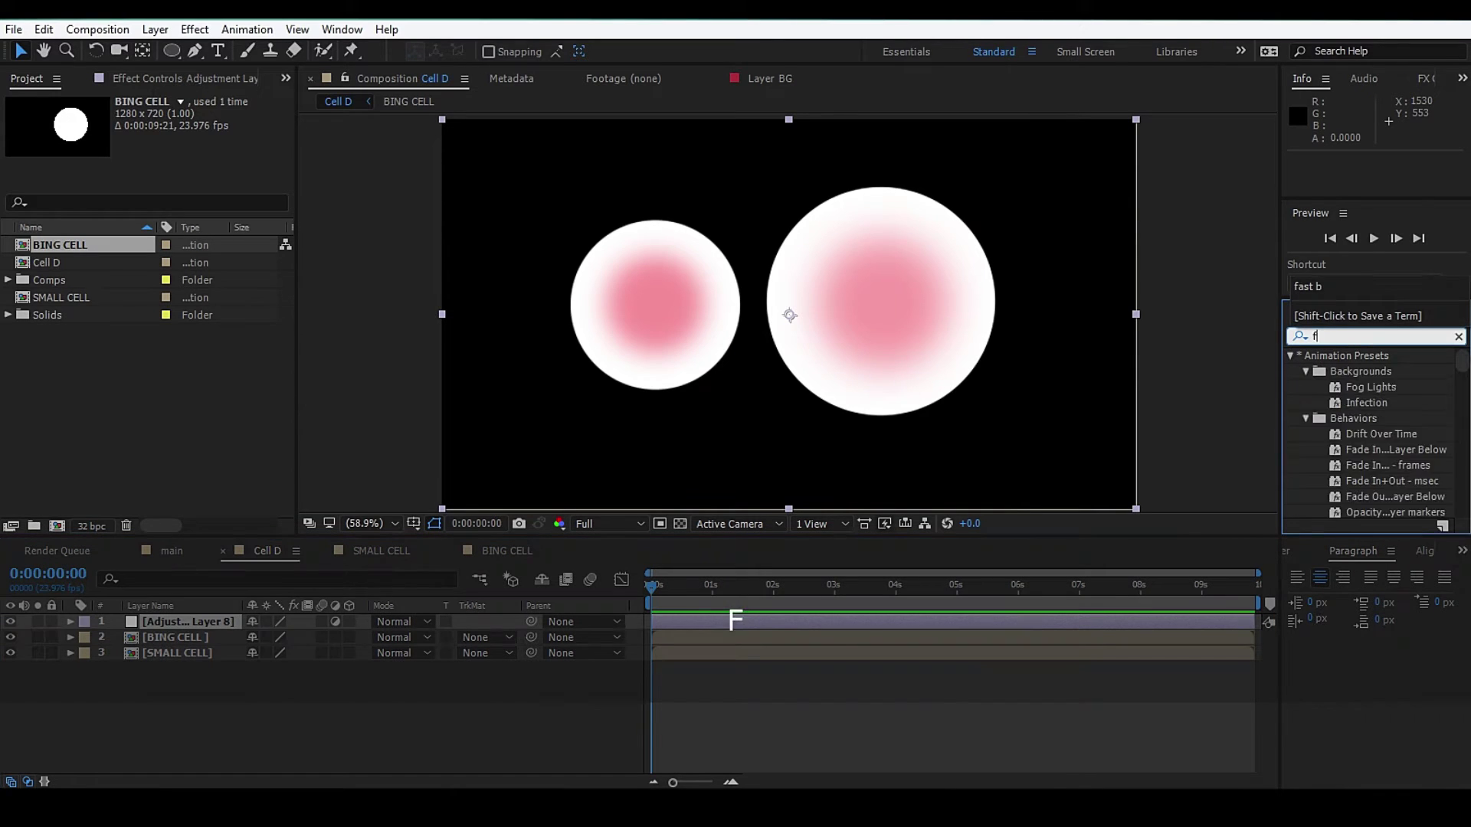
type("ast b")
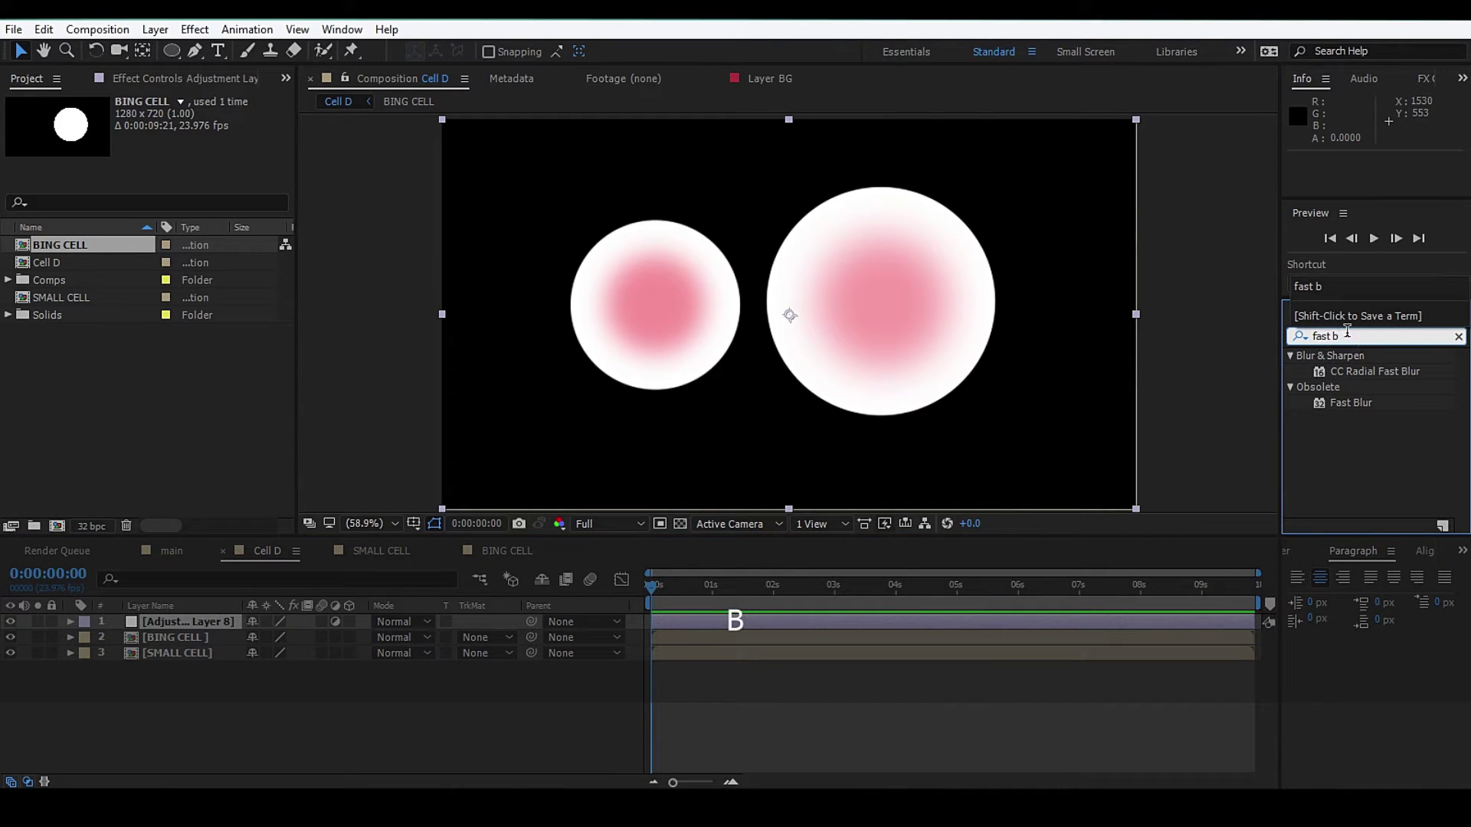
left_click_drag(1350, 403, 220, 626)
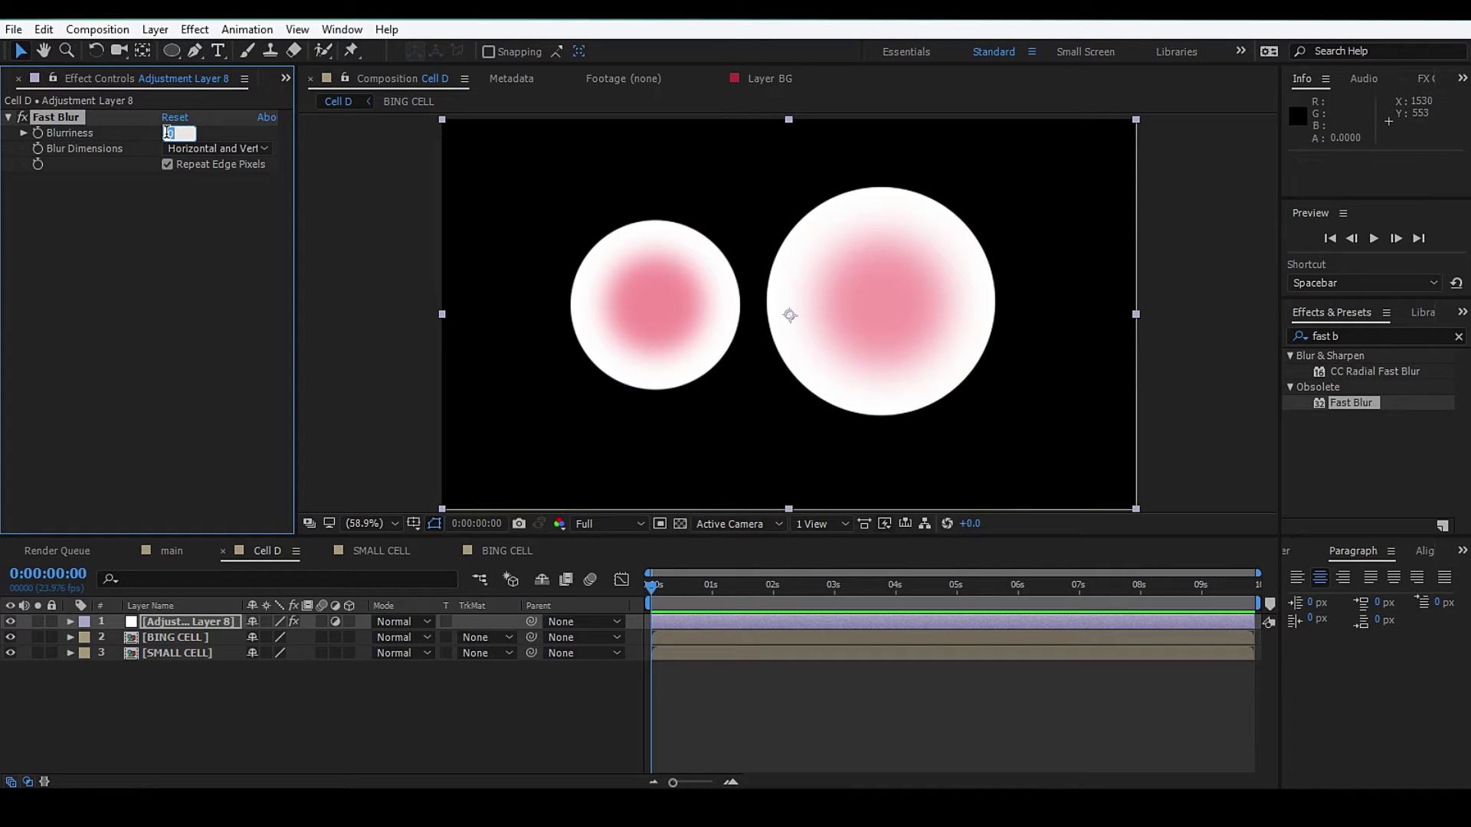
type("60.0")
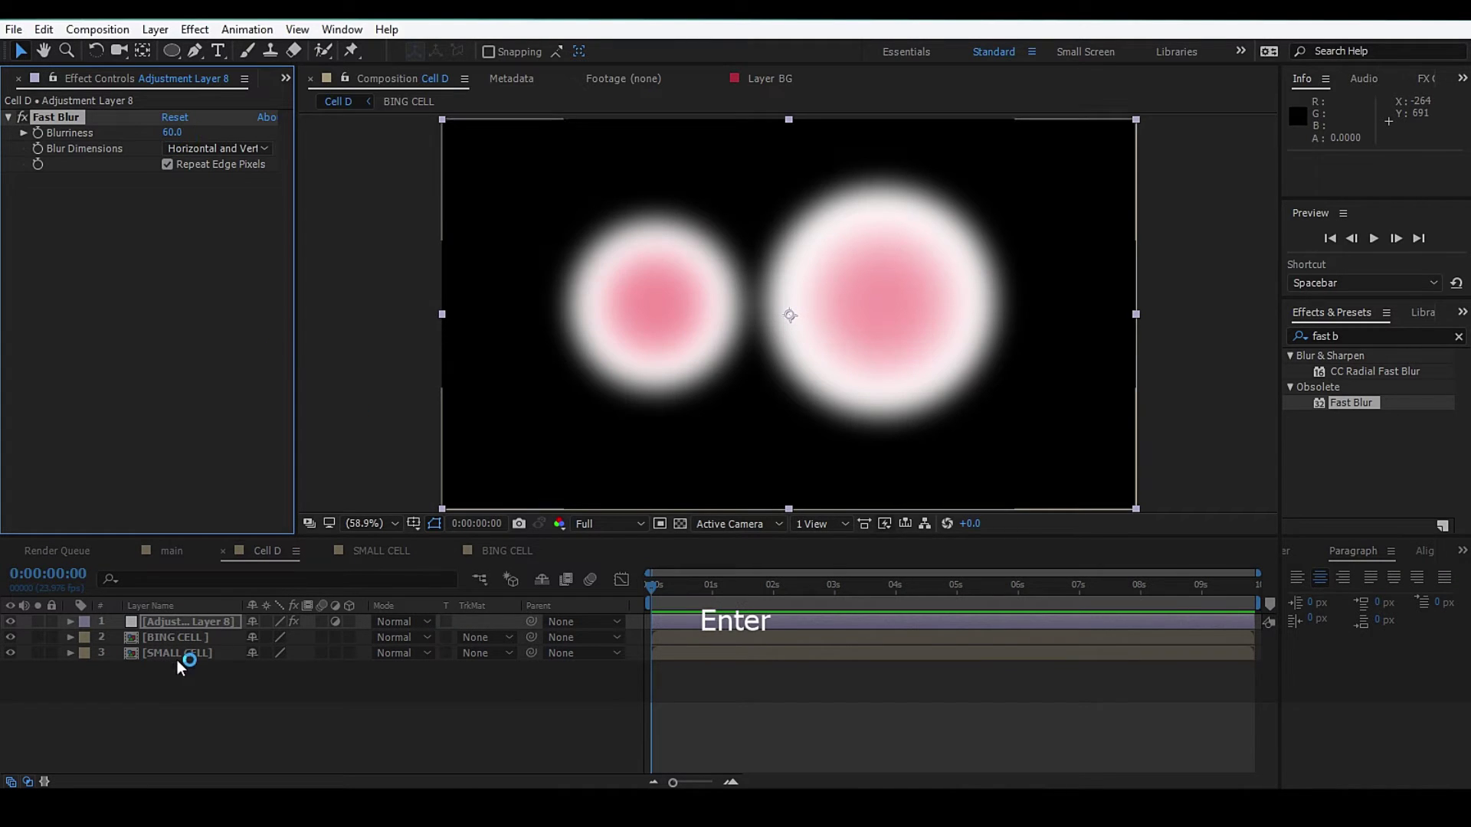
left_click(204, 628)
- Move the big cell right, apart from the small cell, and reselect the adjustment layer
key("v")
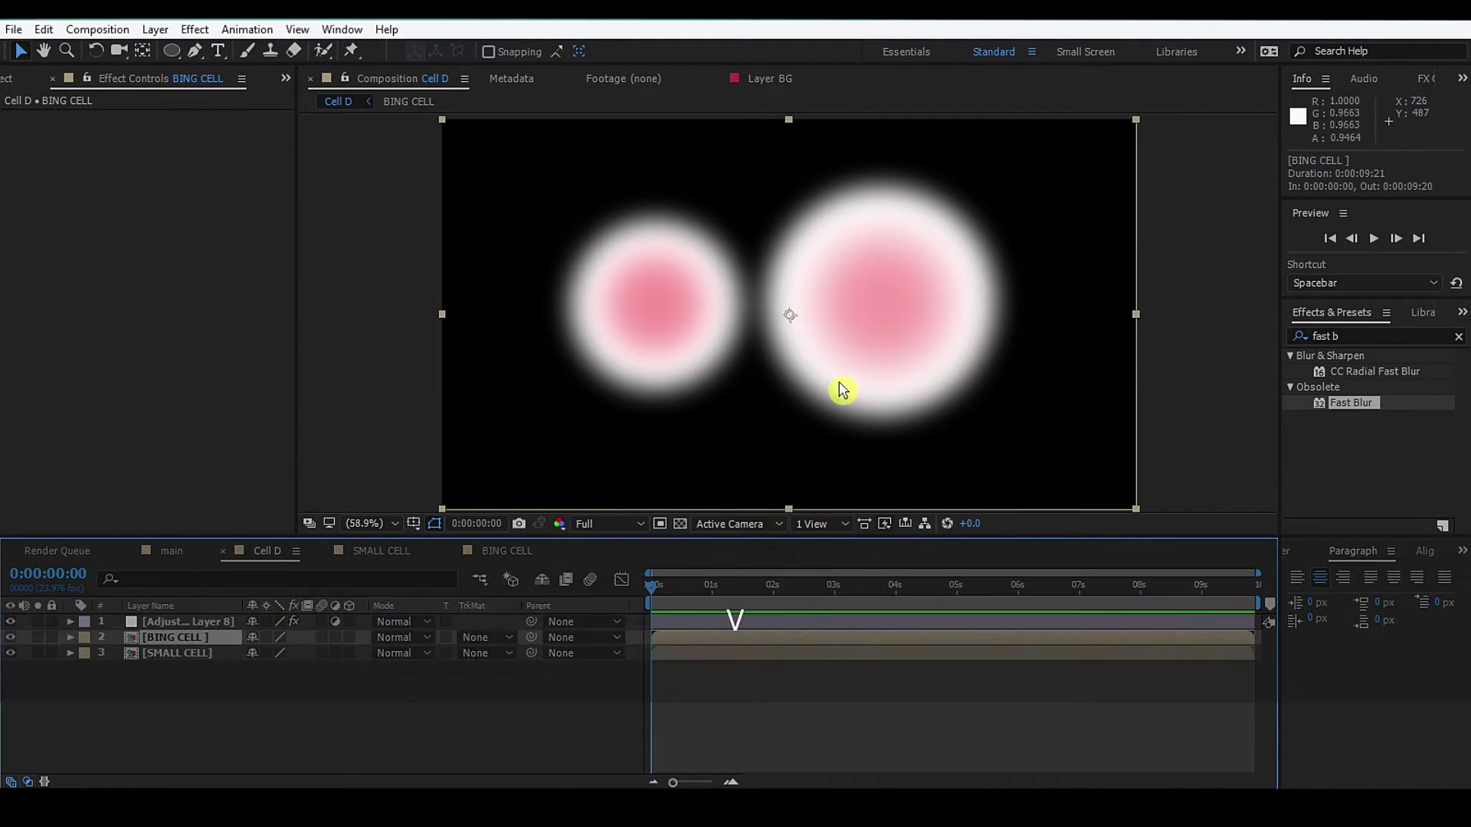
mouse_move(891, 342)
left_mouse_down()
mouse_move(885, 365)
mouse_move(756, 357)
left_mouse_up()
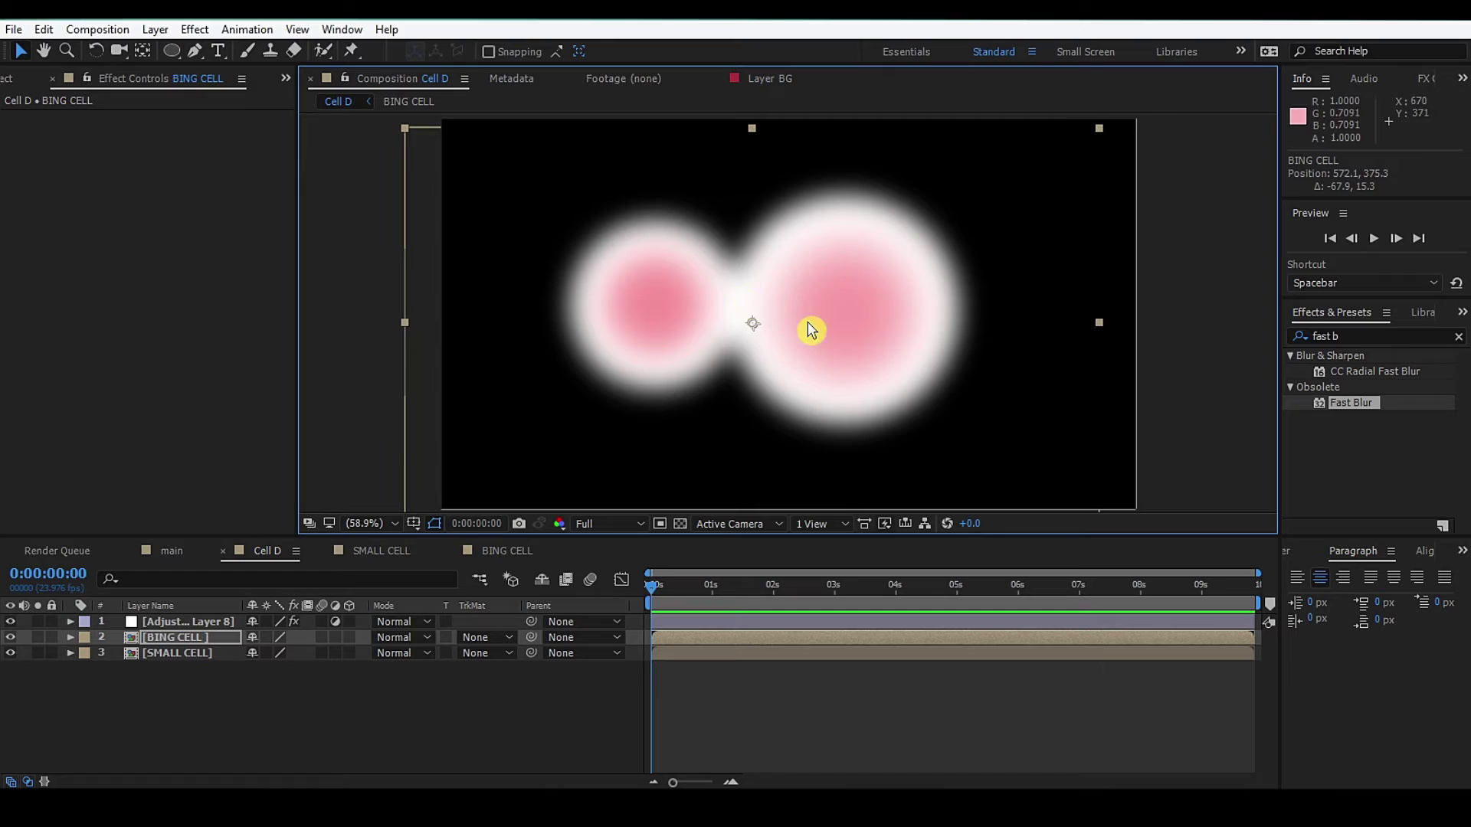
left_click_drag(810, 331, 857, 322)
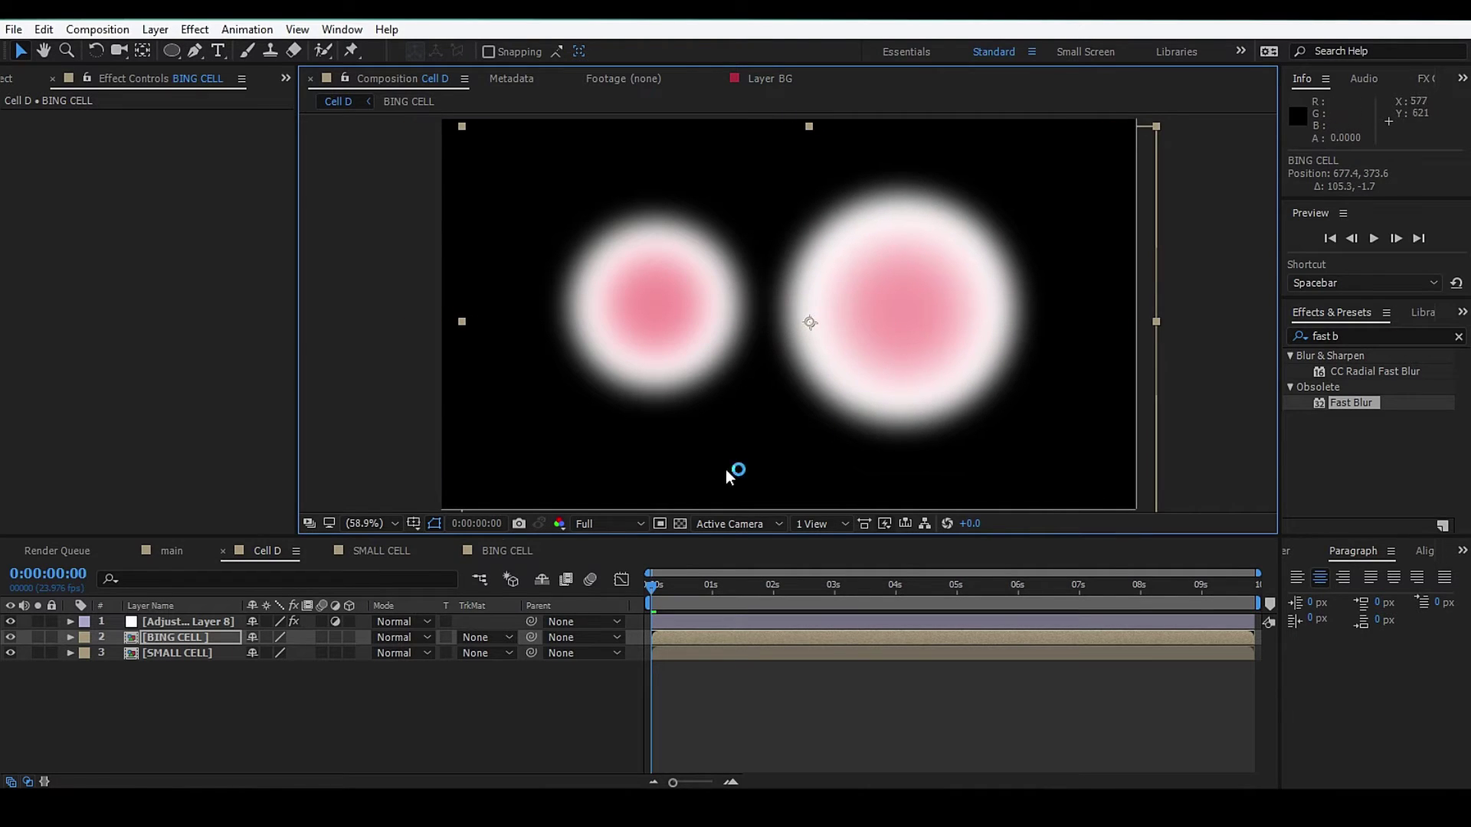
left_click(229, 622)
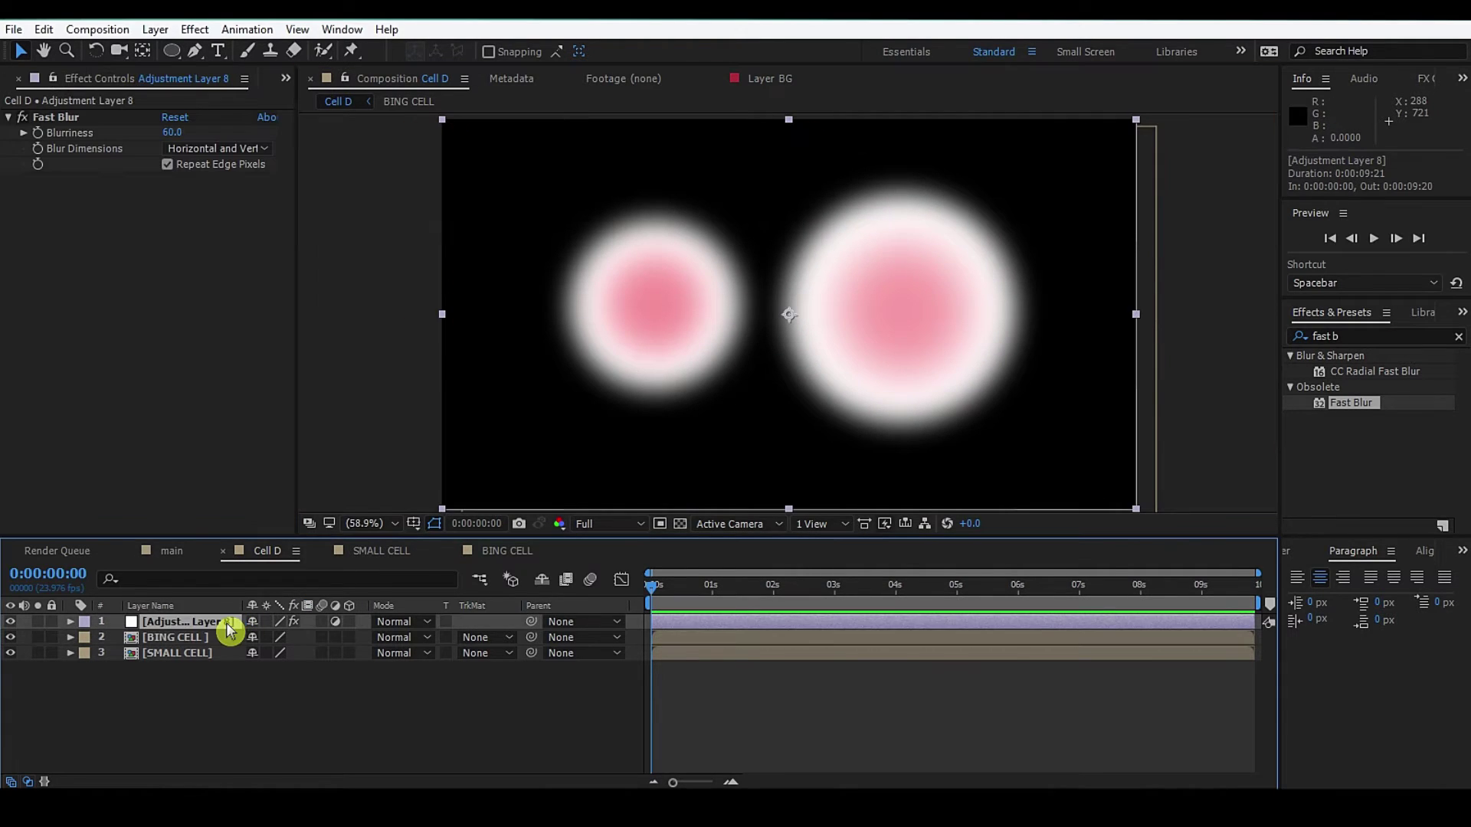
- Apply Curves to the adjustment layer with its channel set to Alpha
left_click(1353, 336)
type("cur")
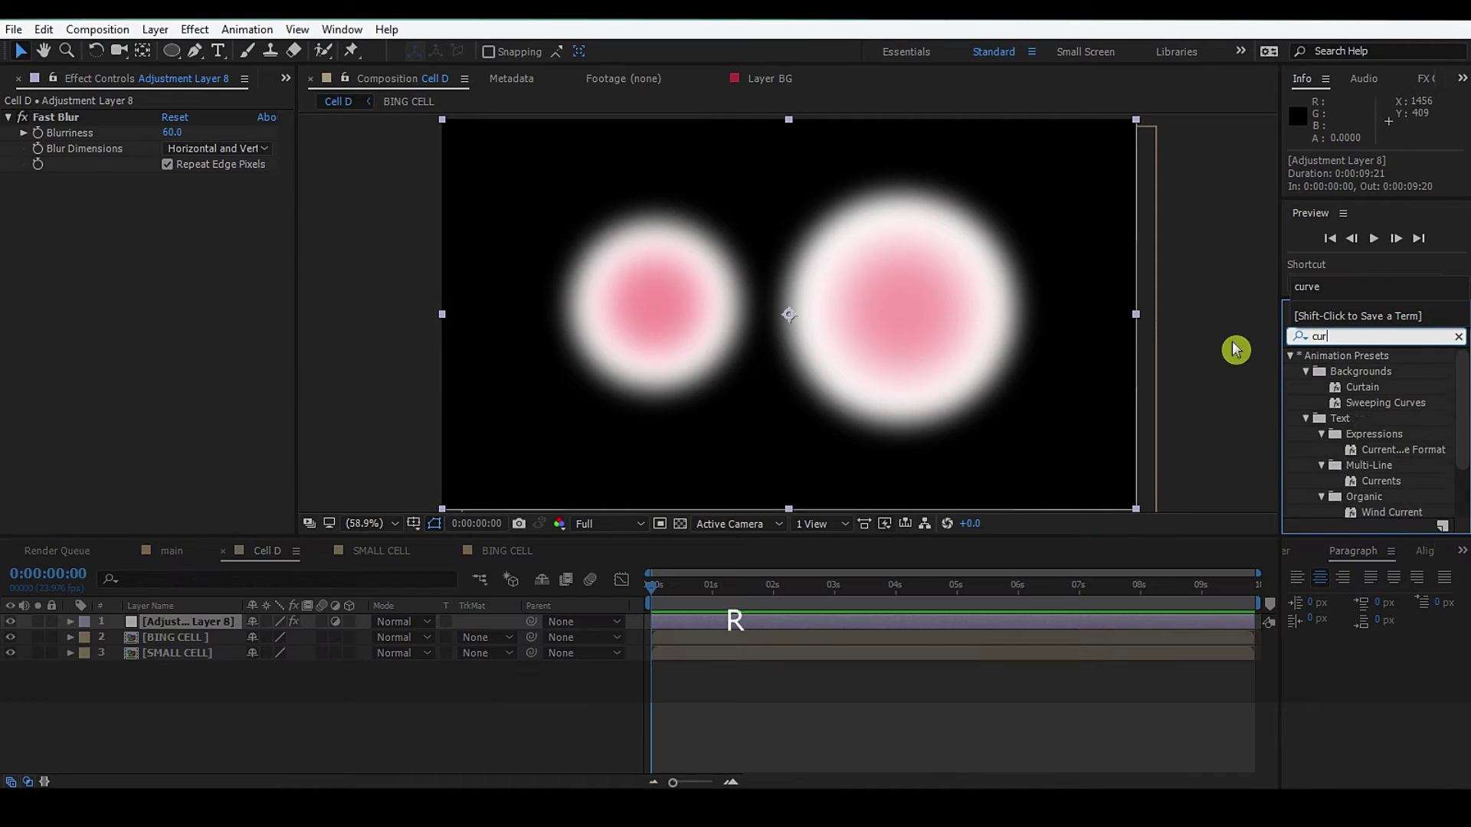
type("ve")
double_click(1347, 420)
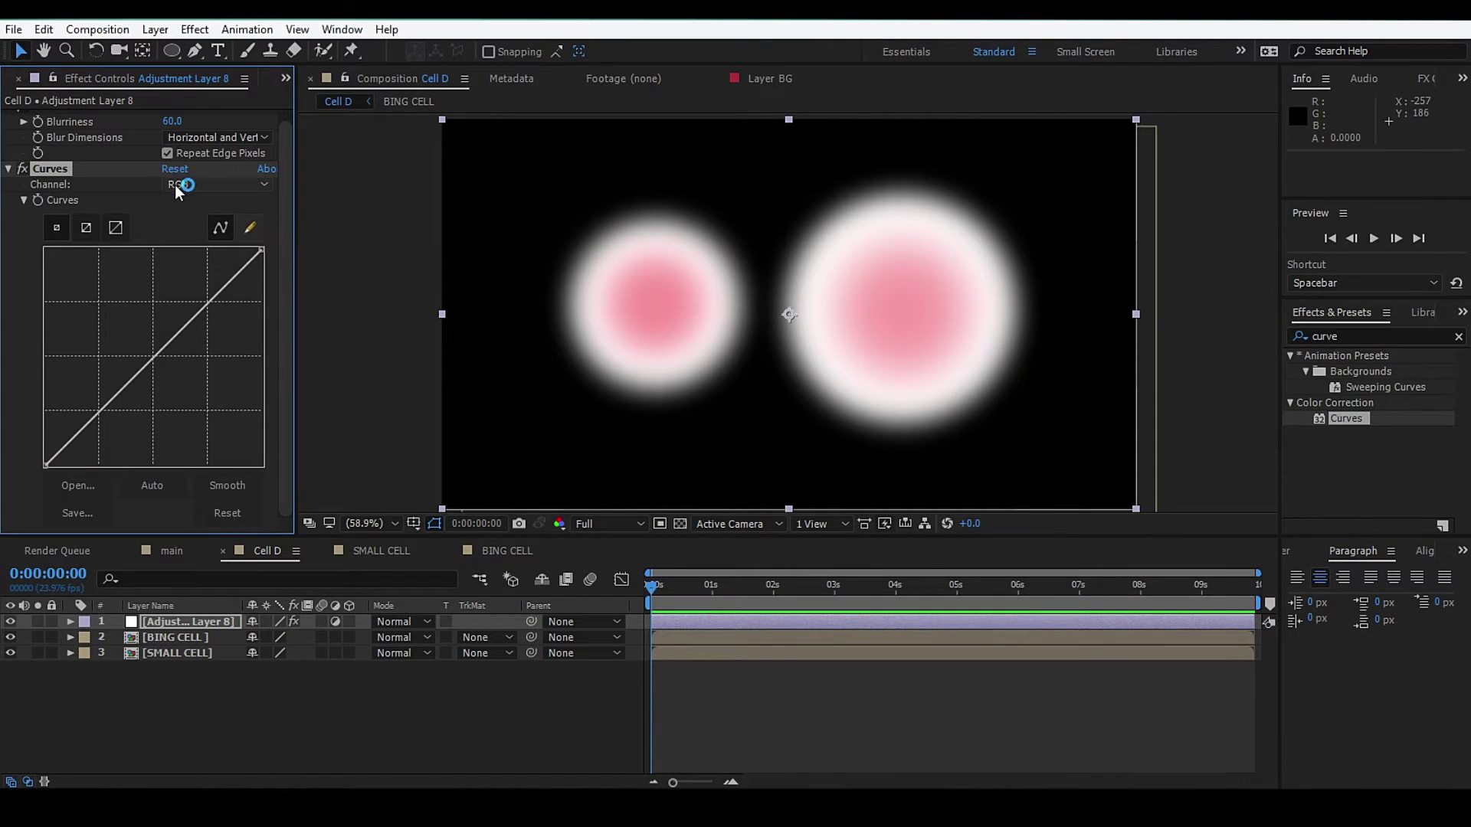
left_click(176, 191)
left_click(196, 284)
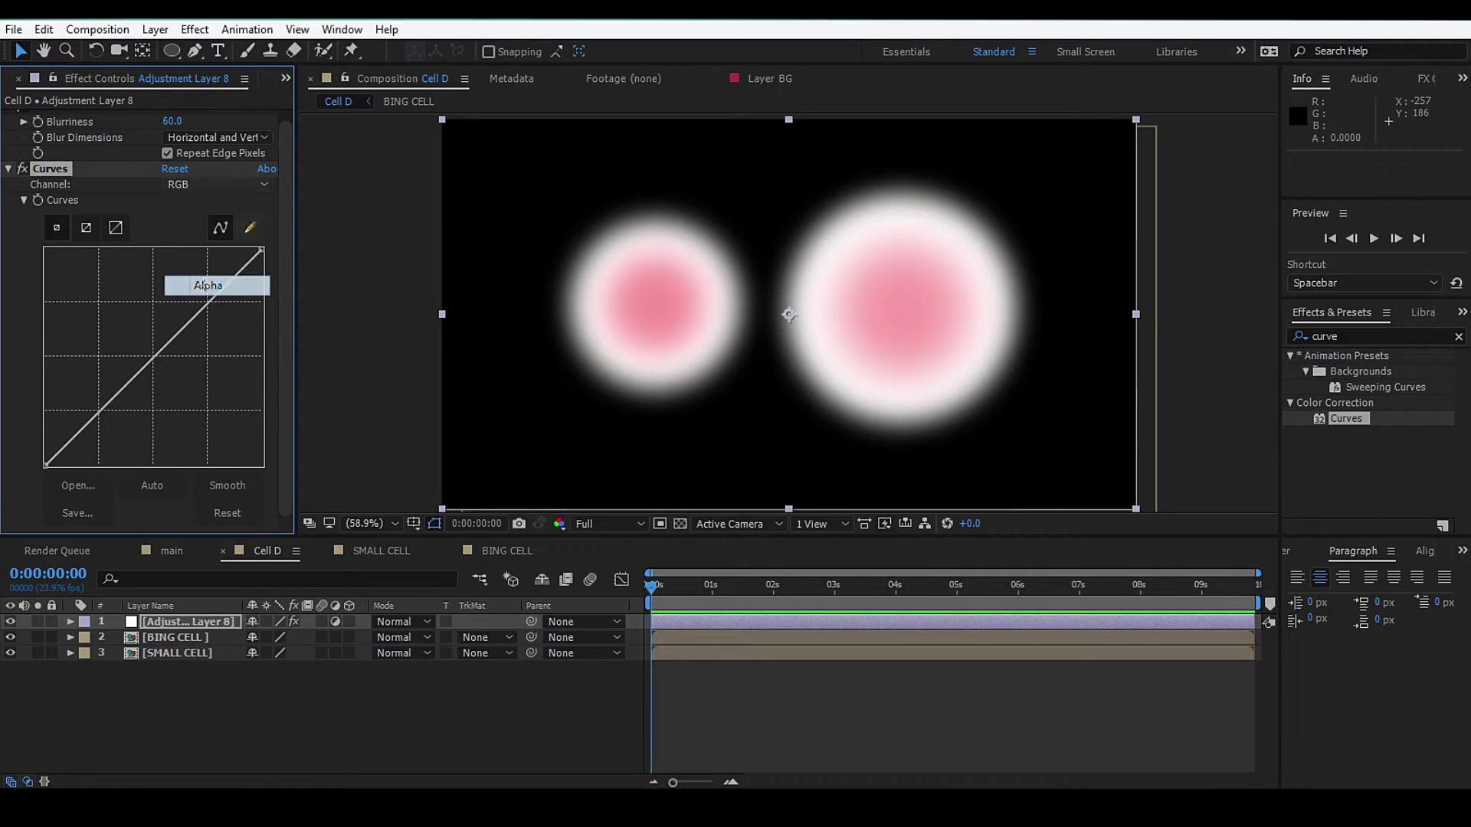
left_click(679, 524)
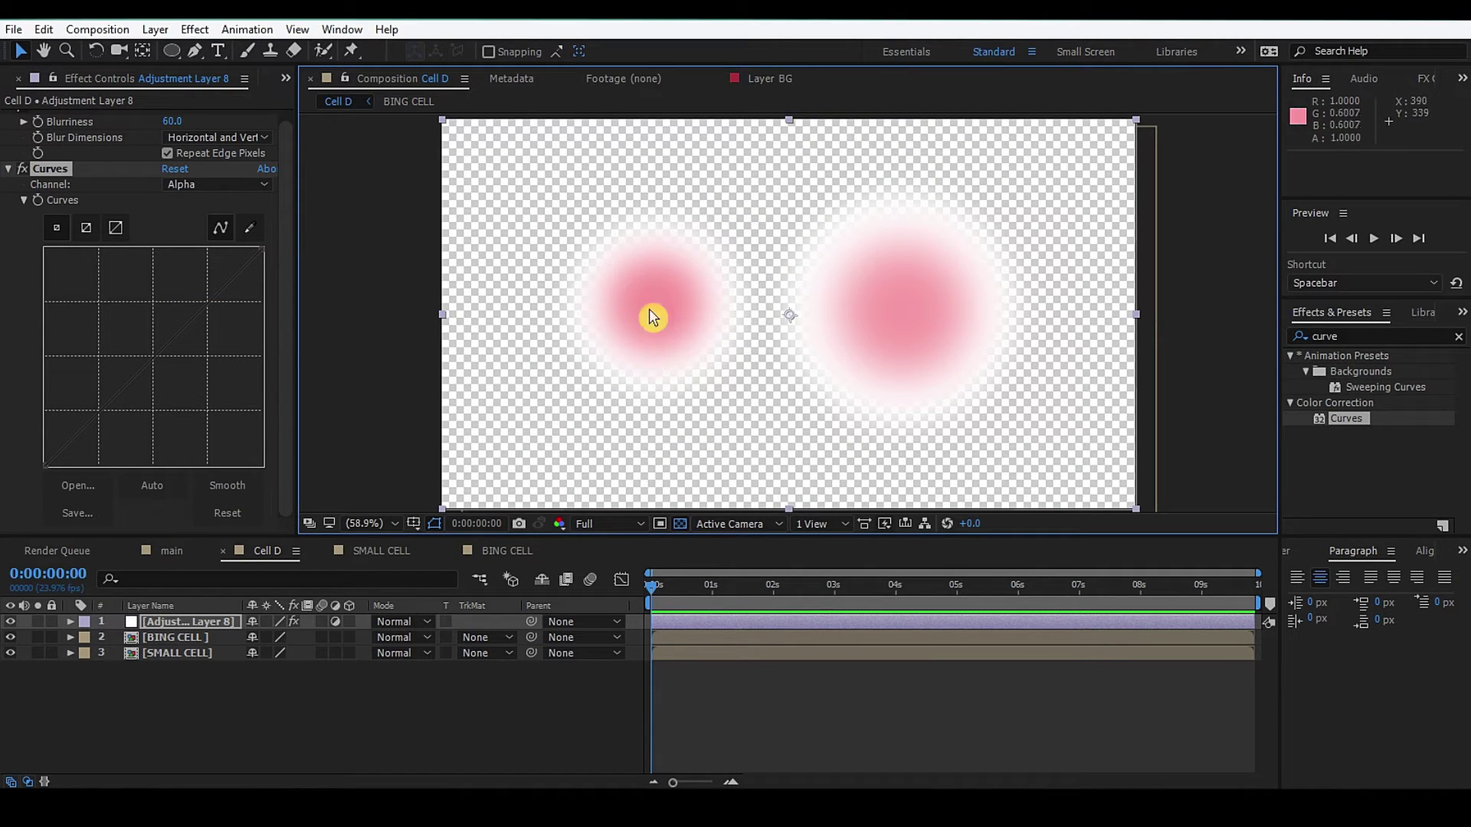
left_click(679, 524)
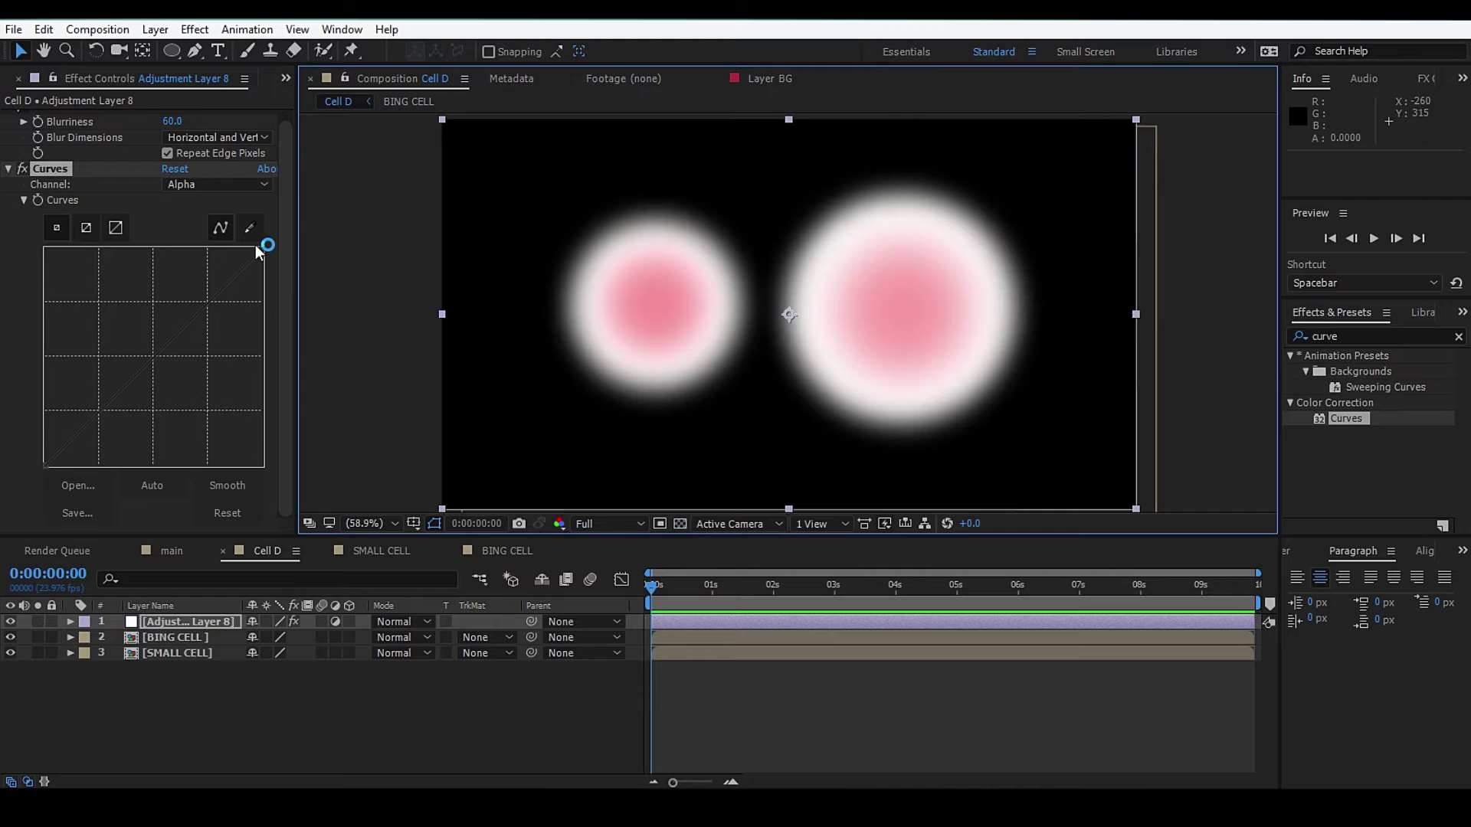
- Steepen the alpha curve so the blurred cell edges become crisp
left_click_drag(262, 245, 170, 247)
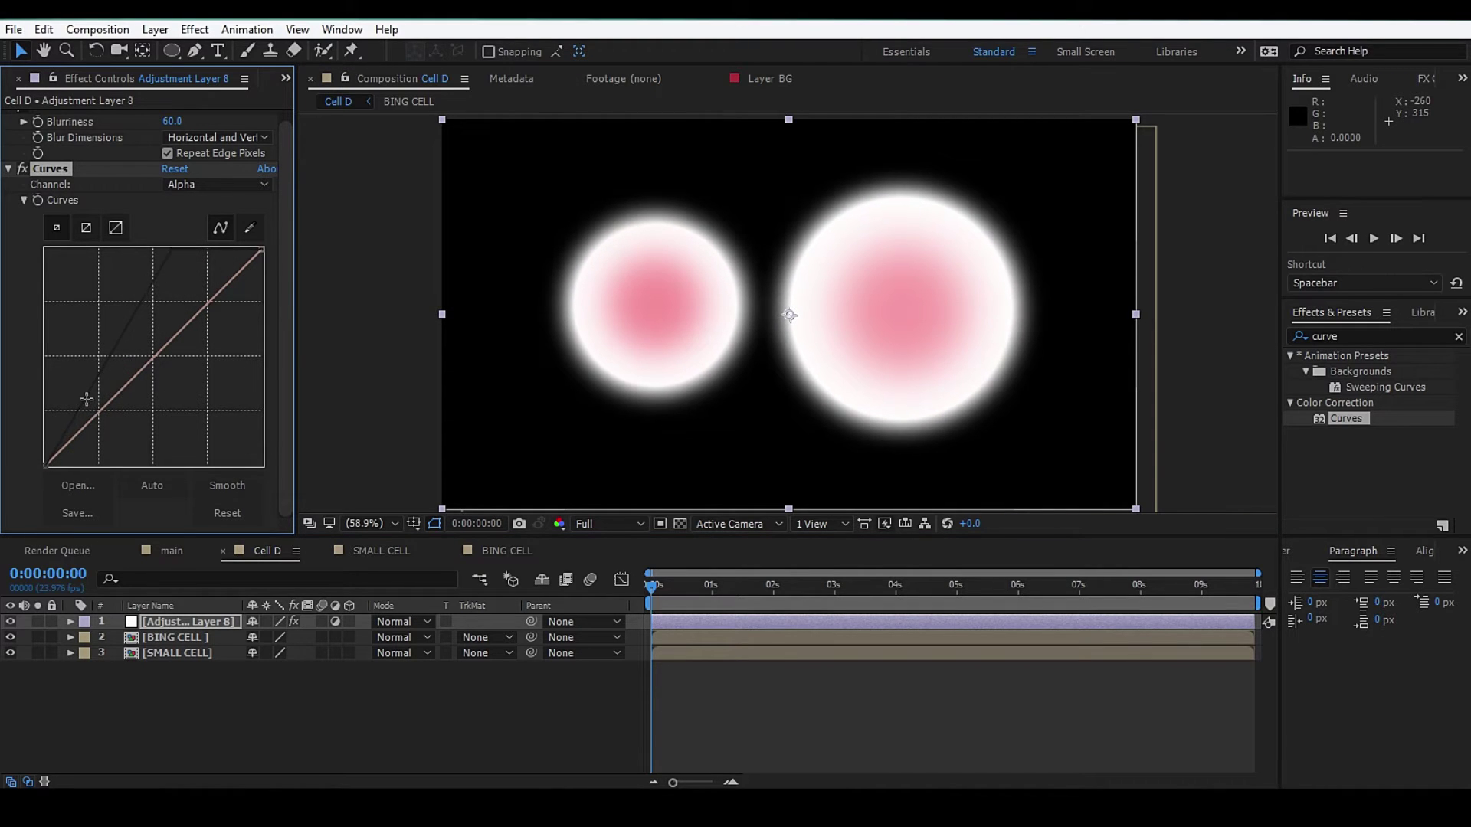
left_click_drag(89, 410, 130, 434)
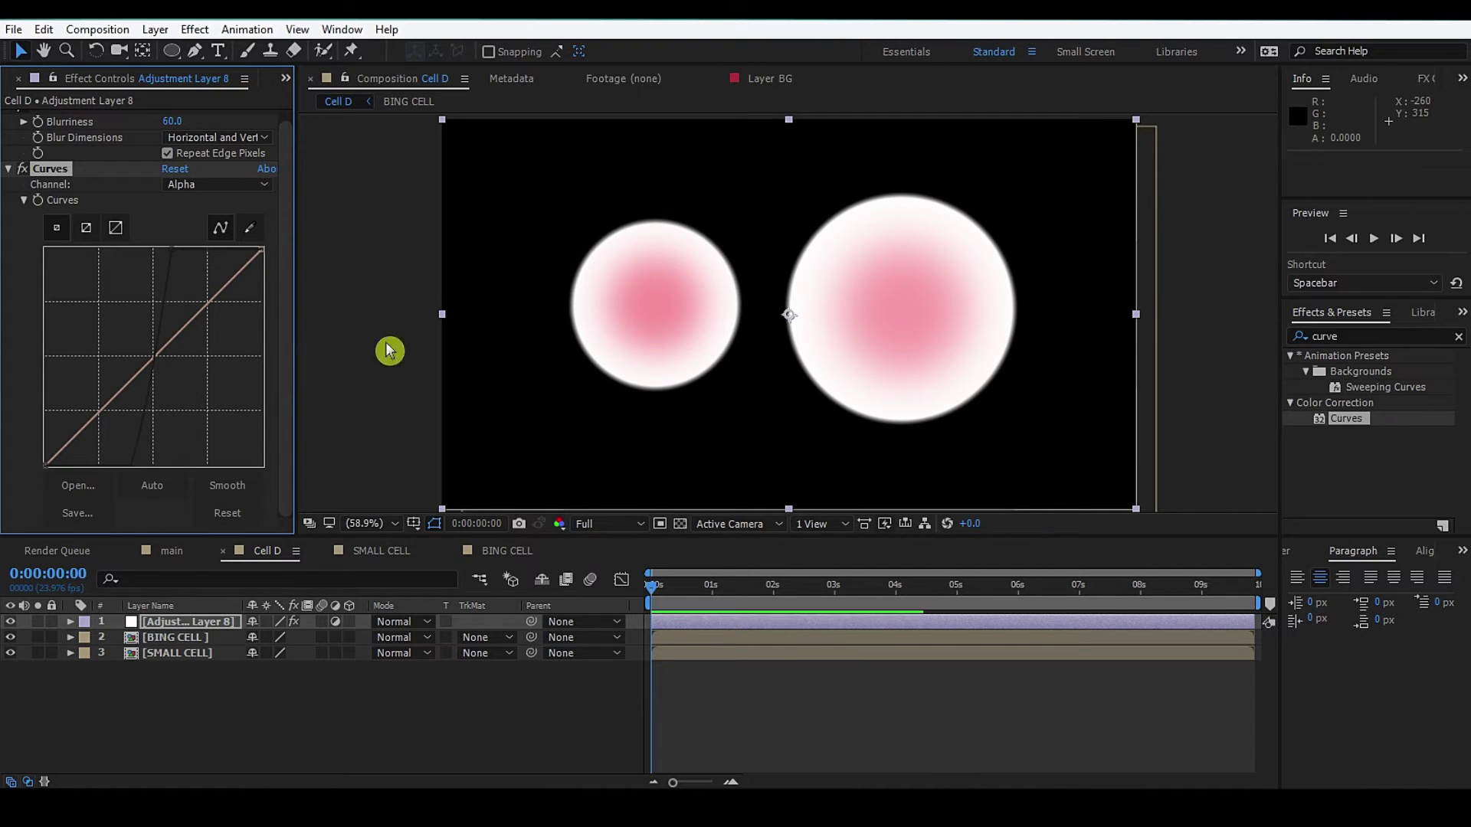
scroll(516, 326, "up", 2)
left_click_drag(436, 342, 615, 337)
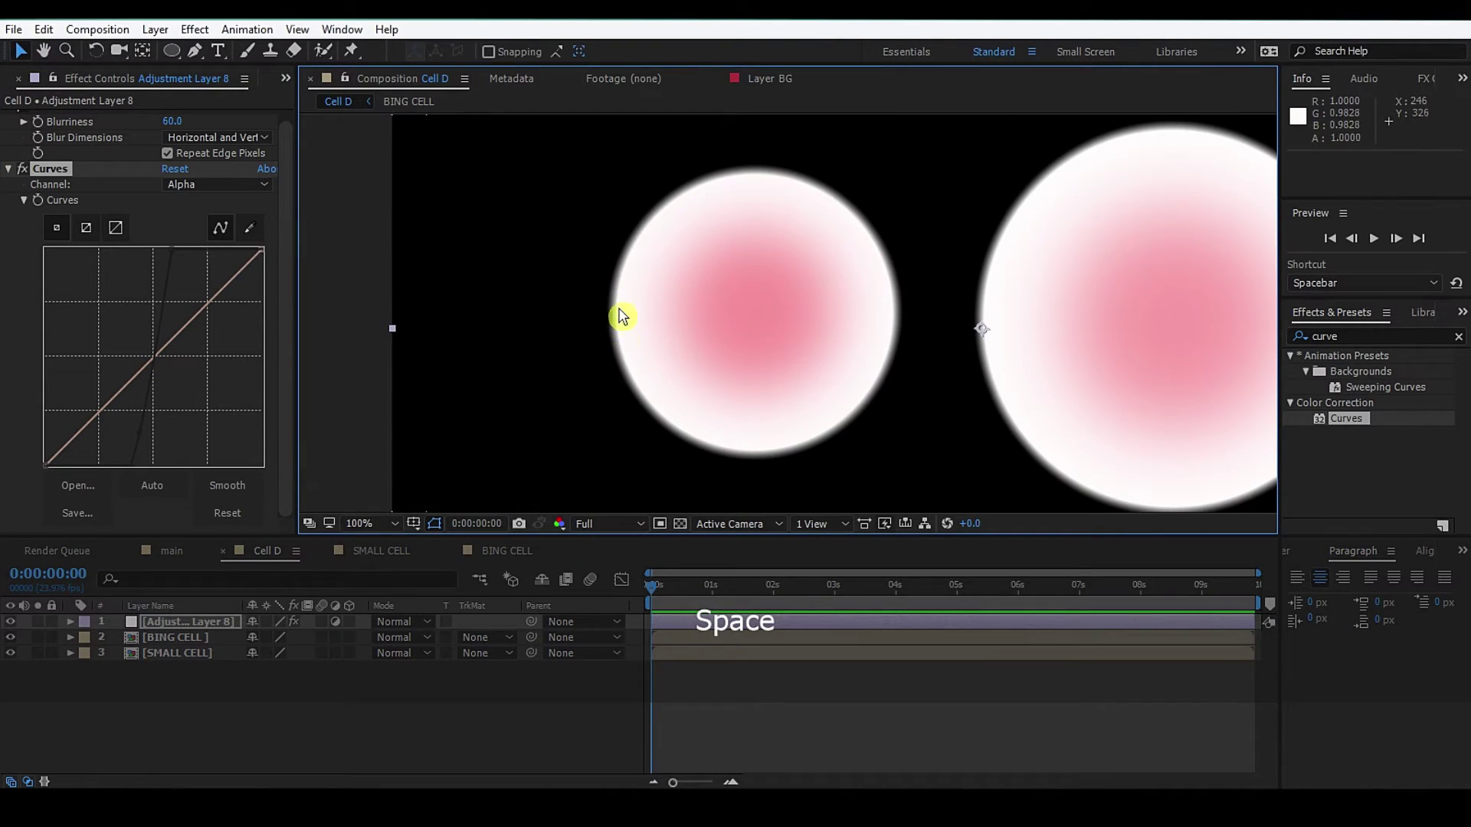
left_click(140, 438)
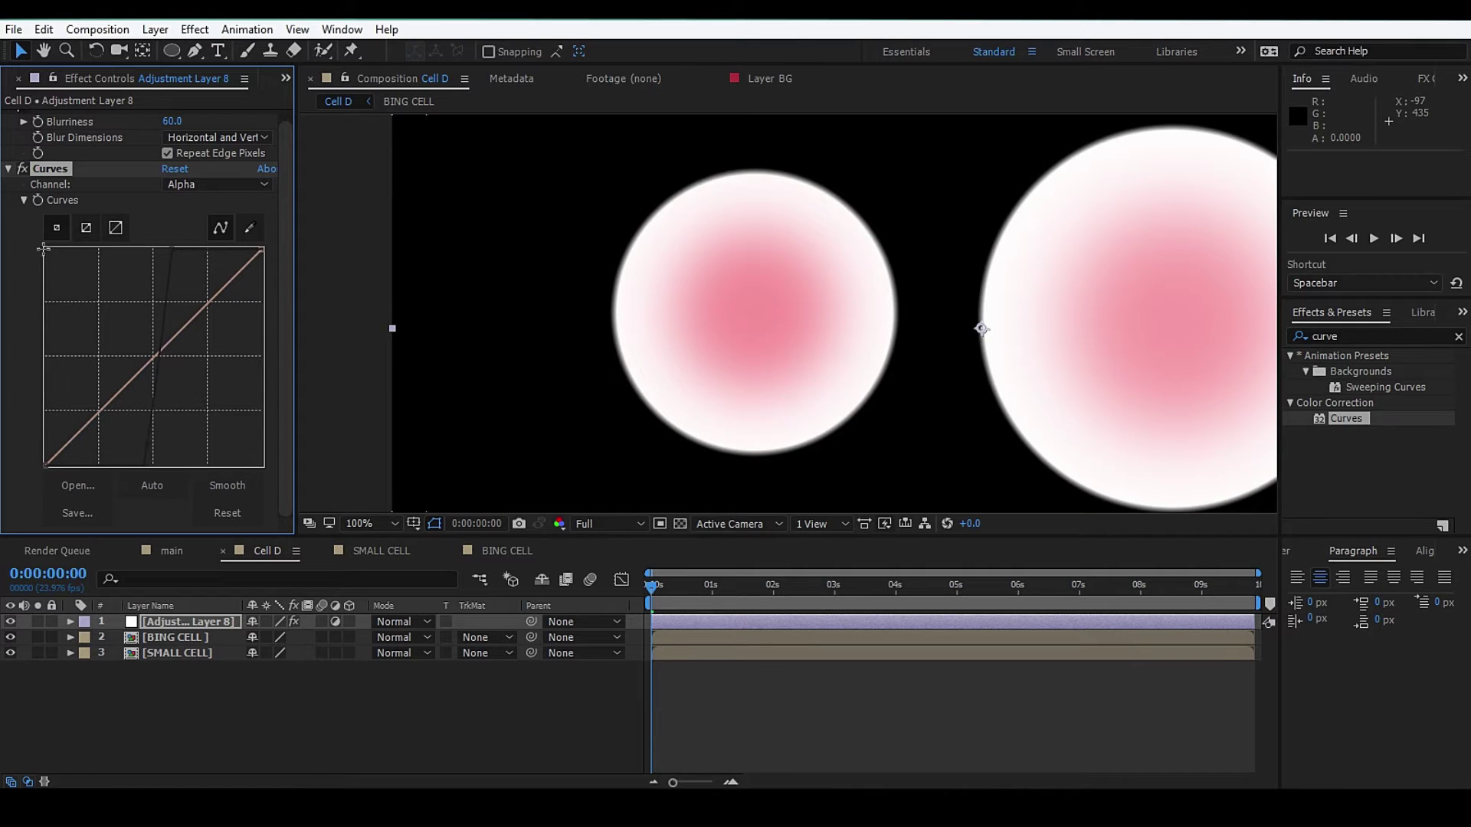
left_click(10, 169)
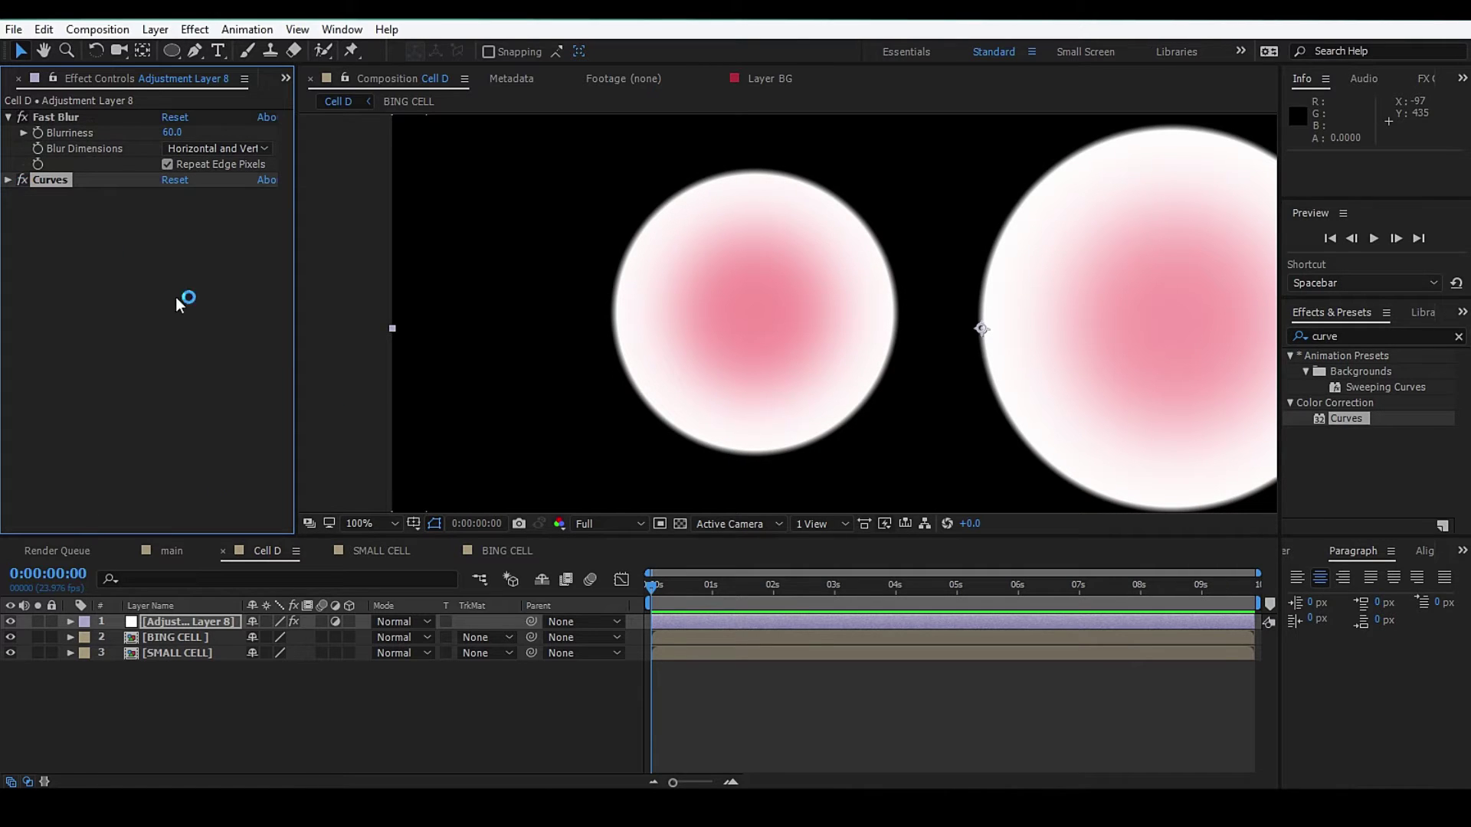
- Fit the view and drag BING CELL against the small cell to test merging
left_click(378, 523)
left_click(387, 204)
left_click(230, 642)
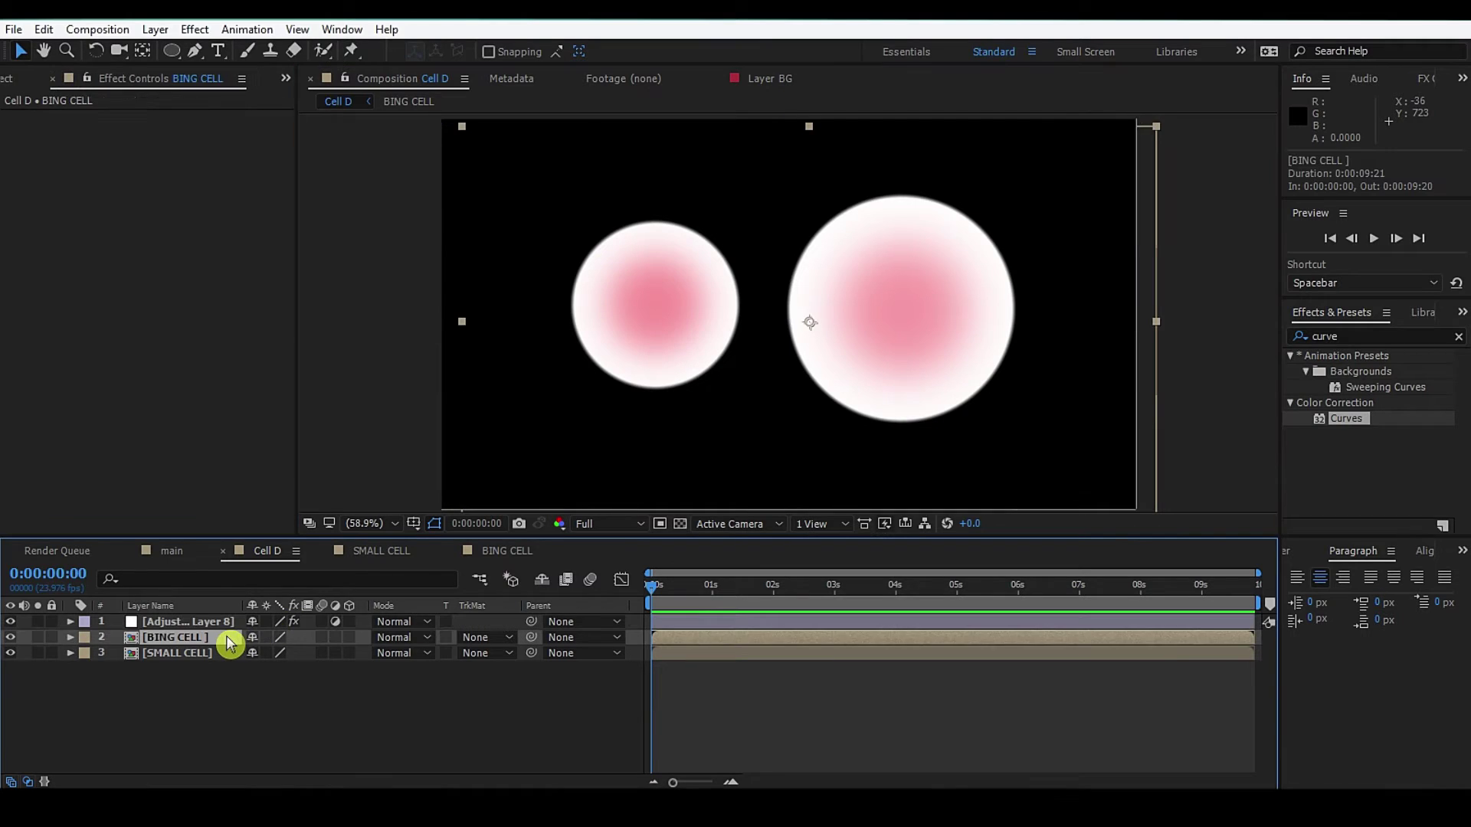
mouse_move(794, 374)
left_mouse_down()
mouse_move(741, 383)
mouse_move(762, 278)
left_mouse_up()
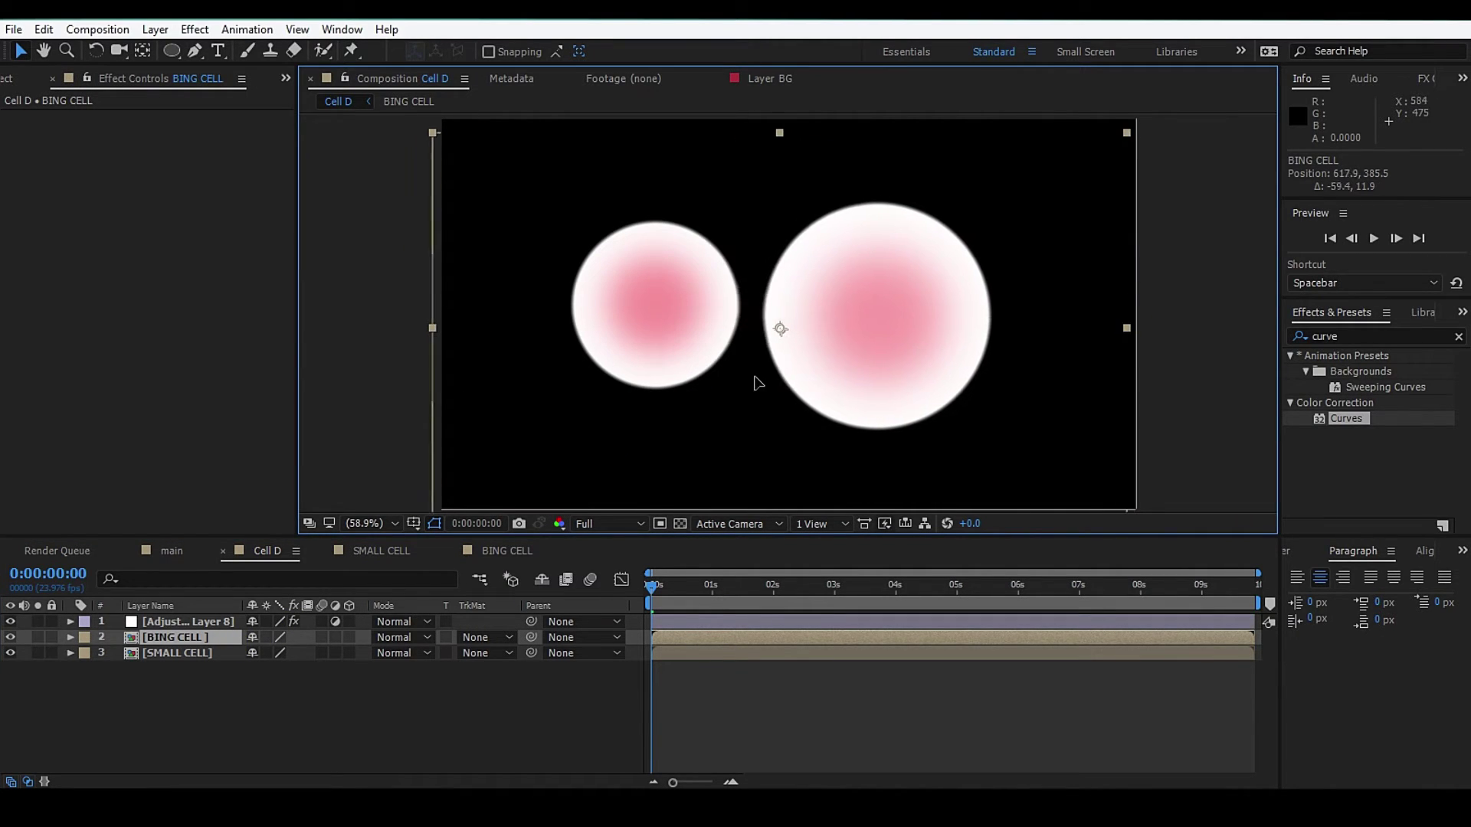
left_click_drag(835, 348, 807, 341)
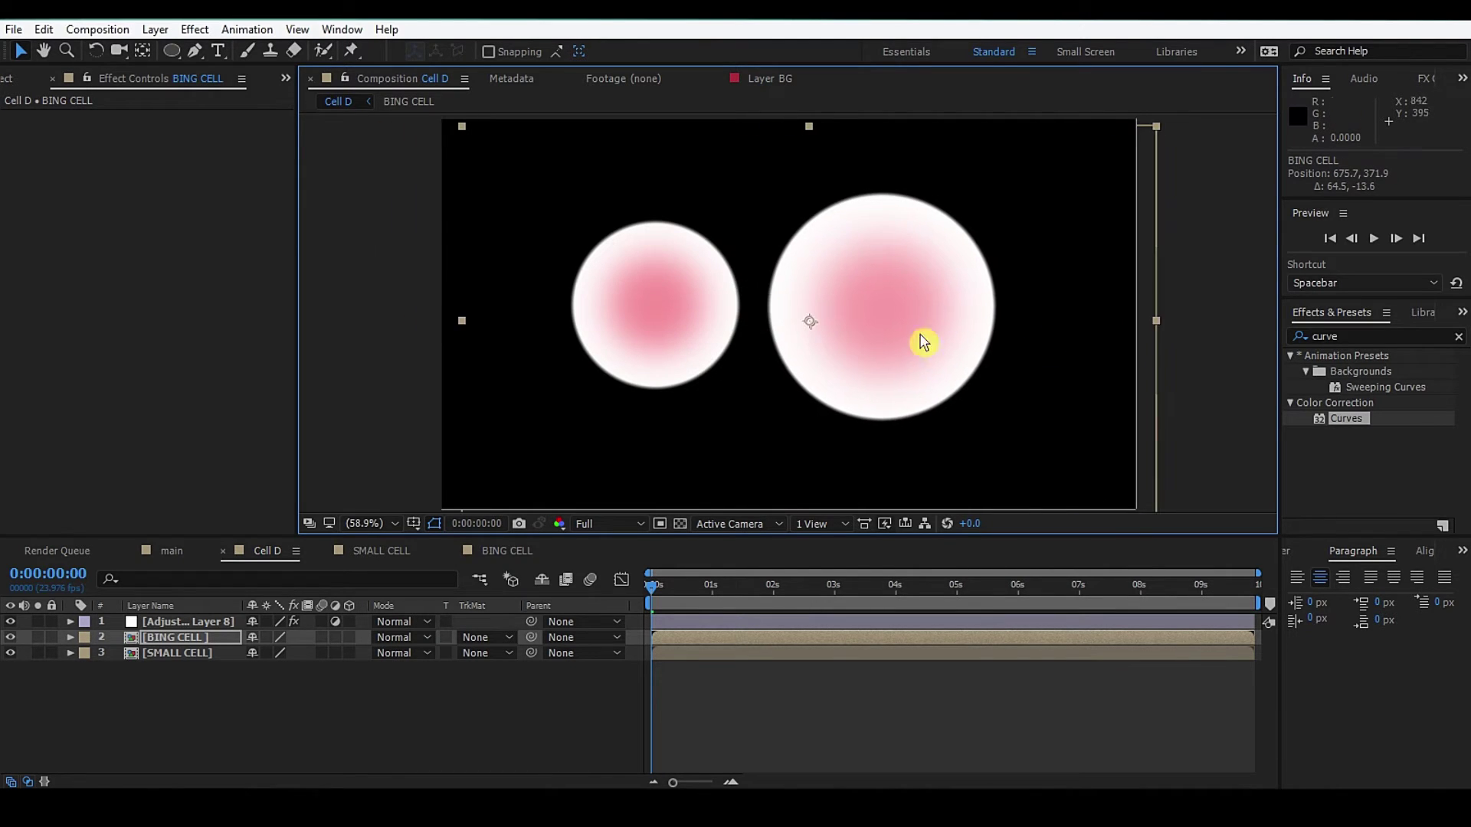
left_click_drag(808, 341, 839, 338)
left_click(1460, 337)
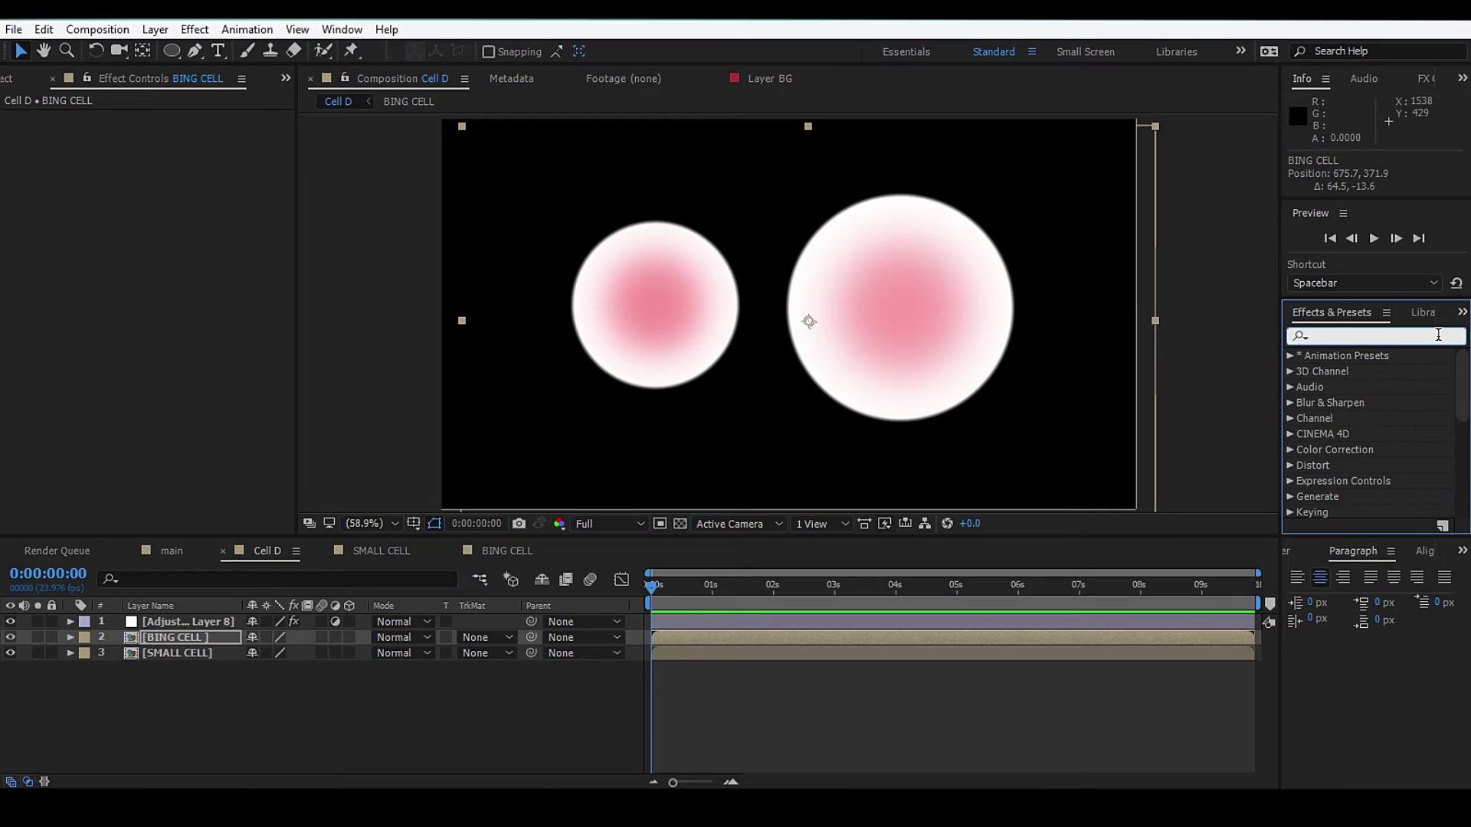
type("cc ")
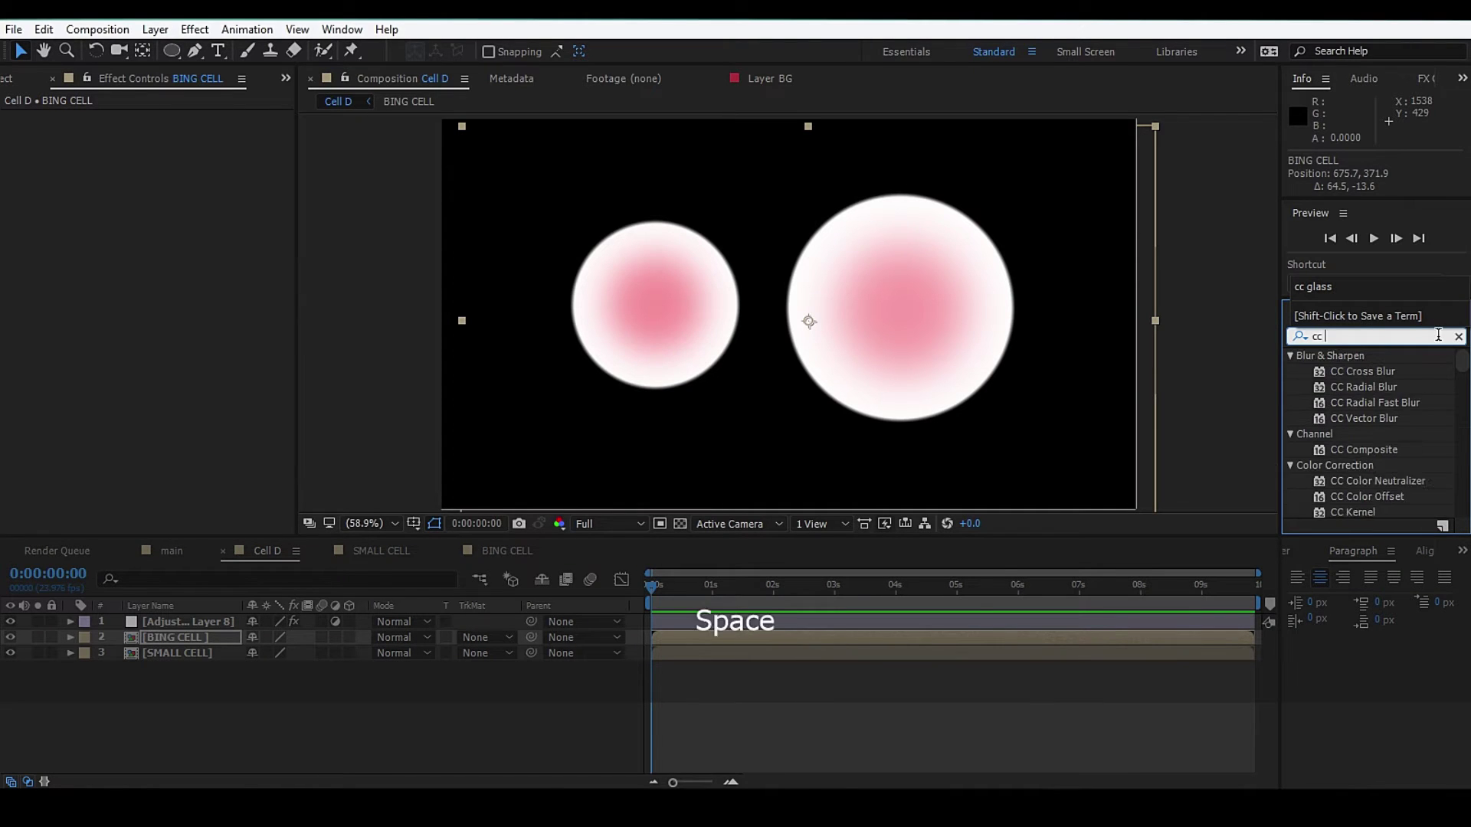
type("glass")
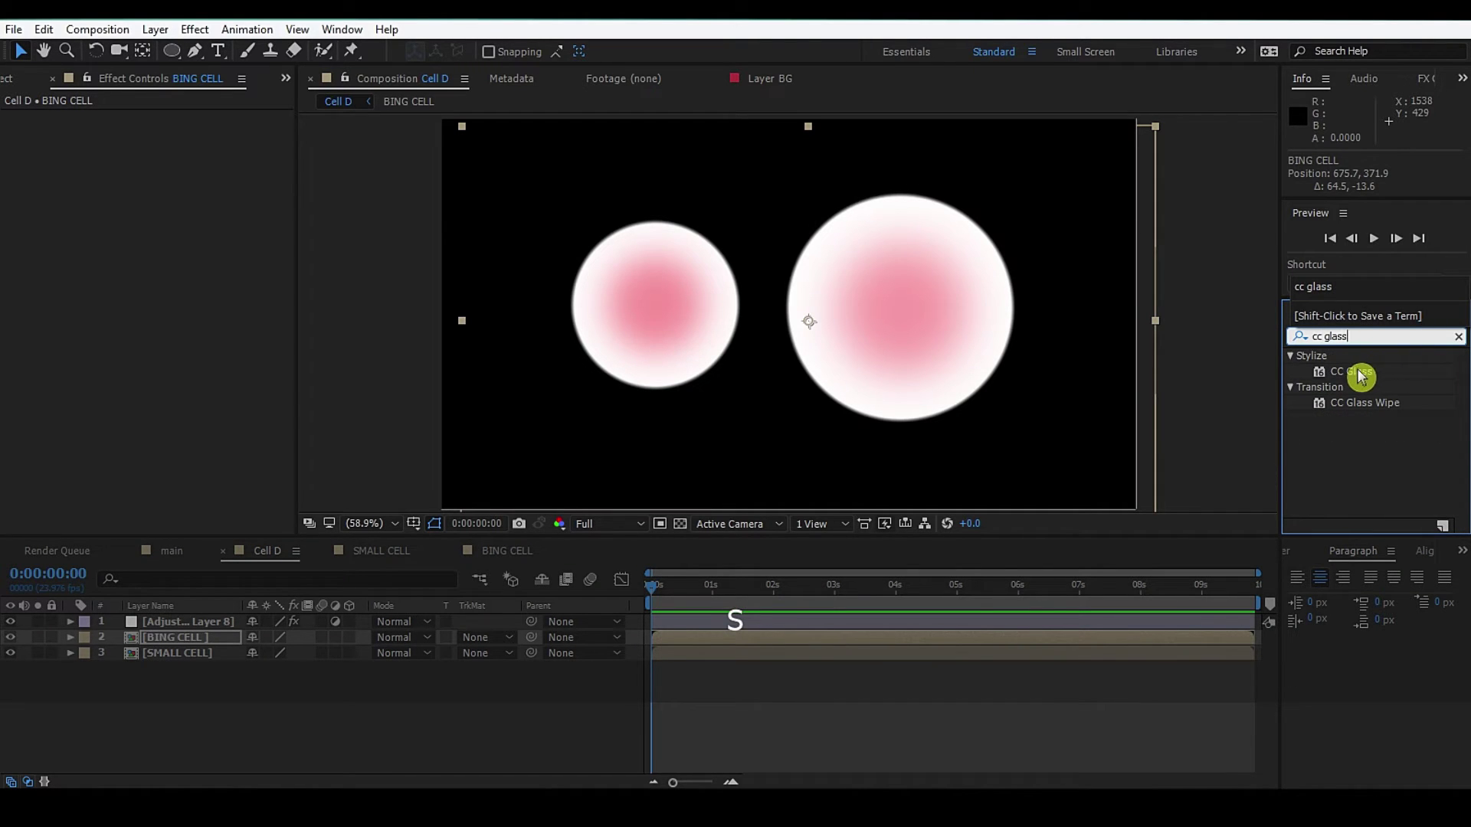
- Apply CC Glass to the adjustment layer and expand its Surface and Shading groups
mouse_move(1351, 372)
left_mouse_down()
mouse_move(180, 629)
mouse_move(189, 622)
left_mouse_up()
scroll(14, 144, "up", 2)
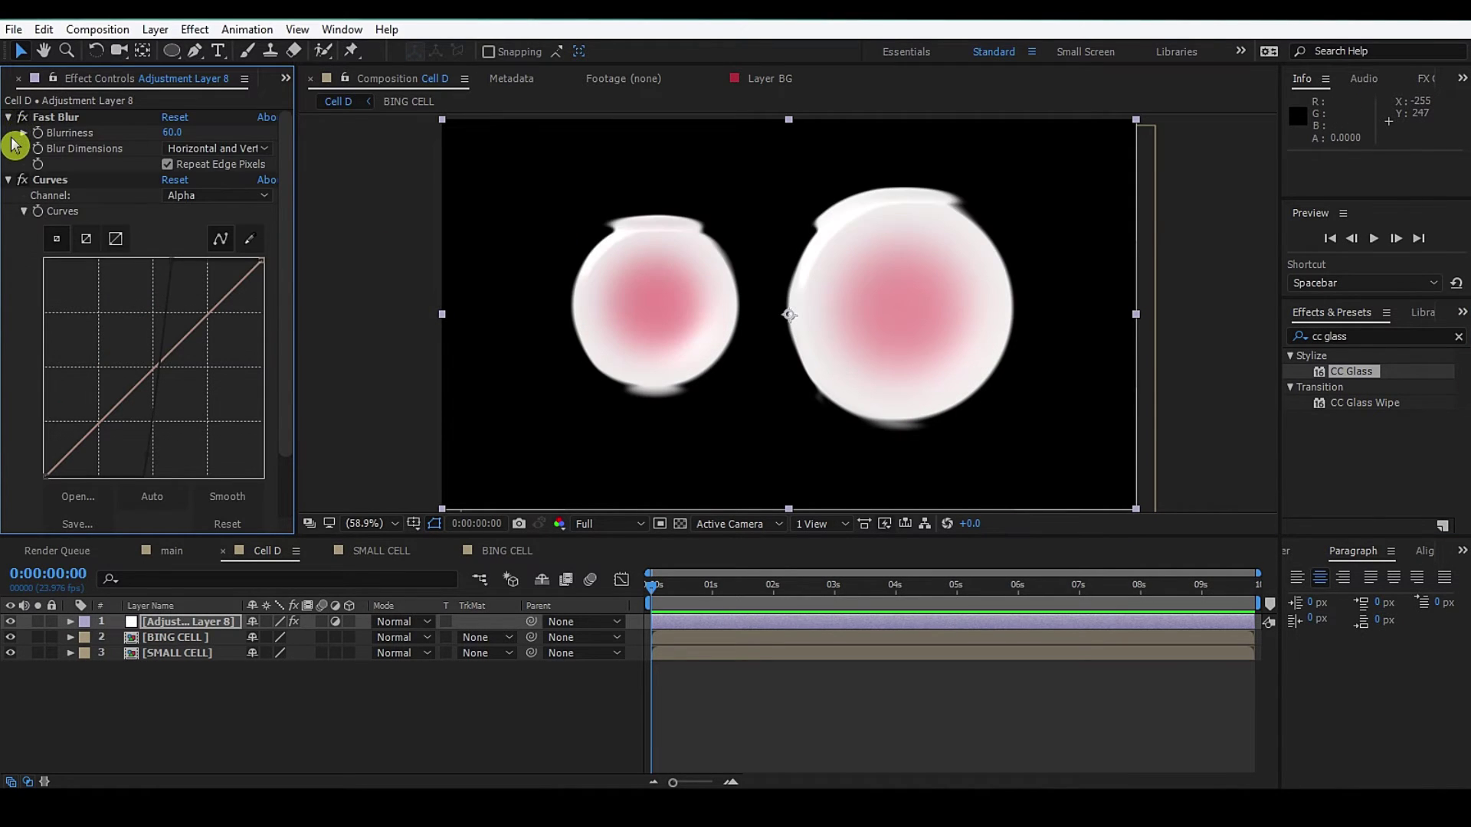
left_click(10, 117)
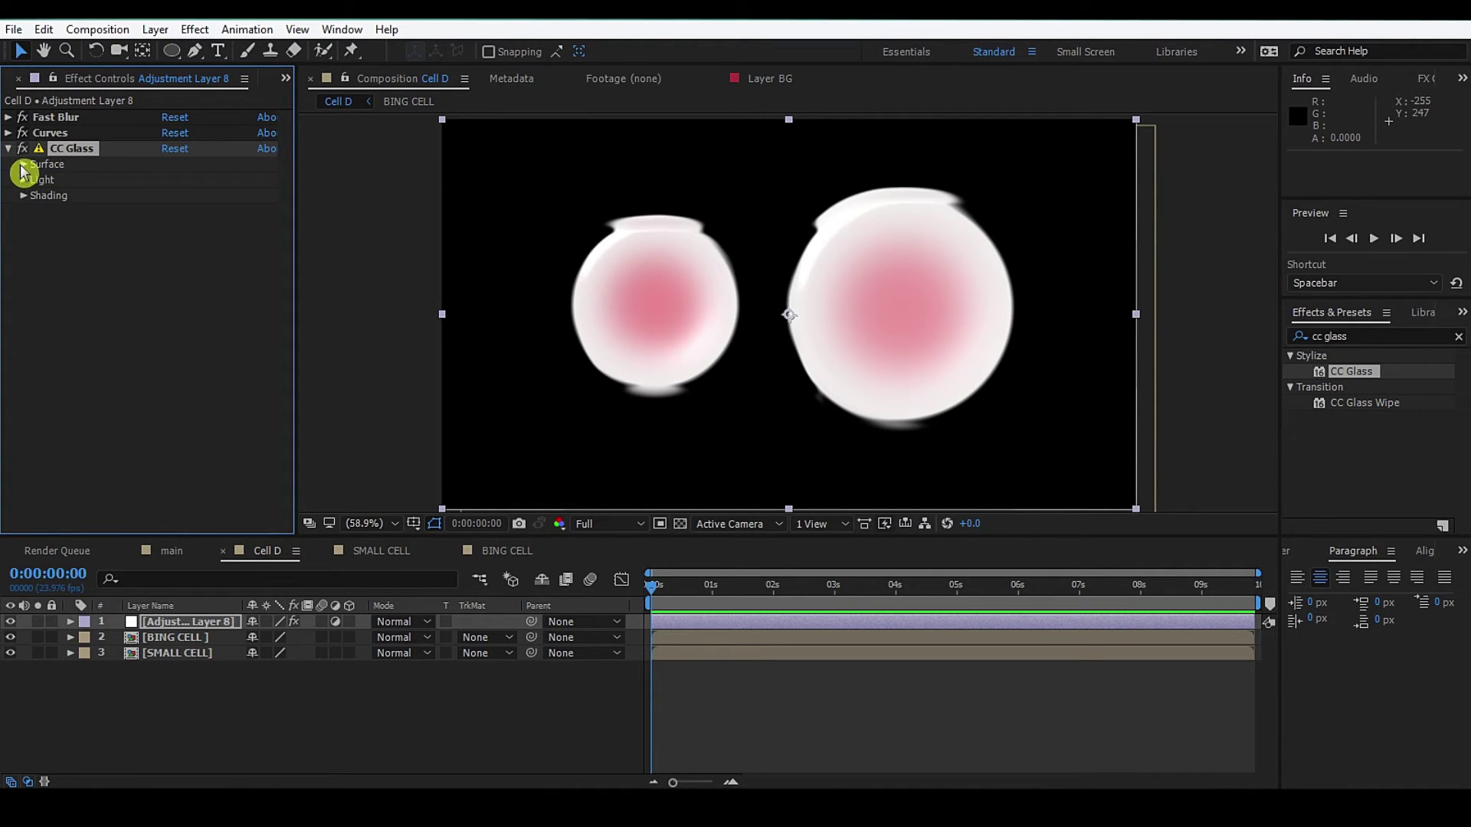
left_click(23, 165)
left_click(23, 274)
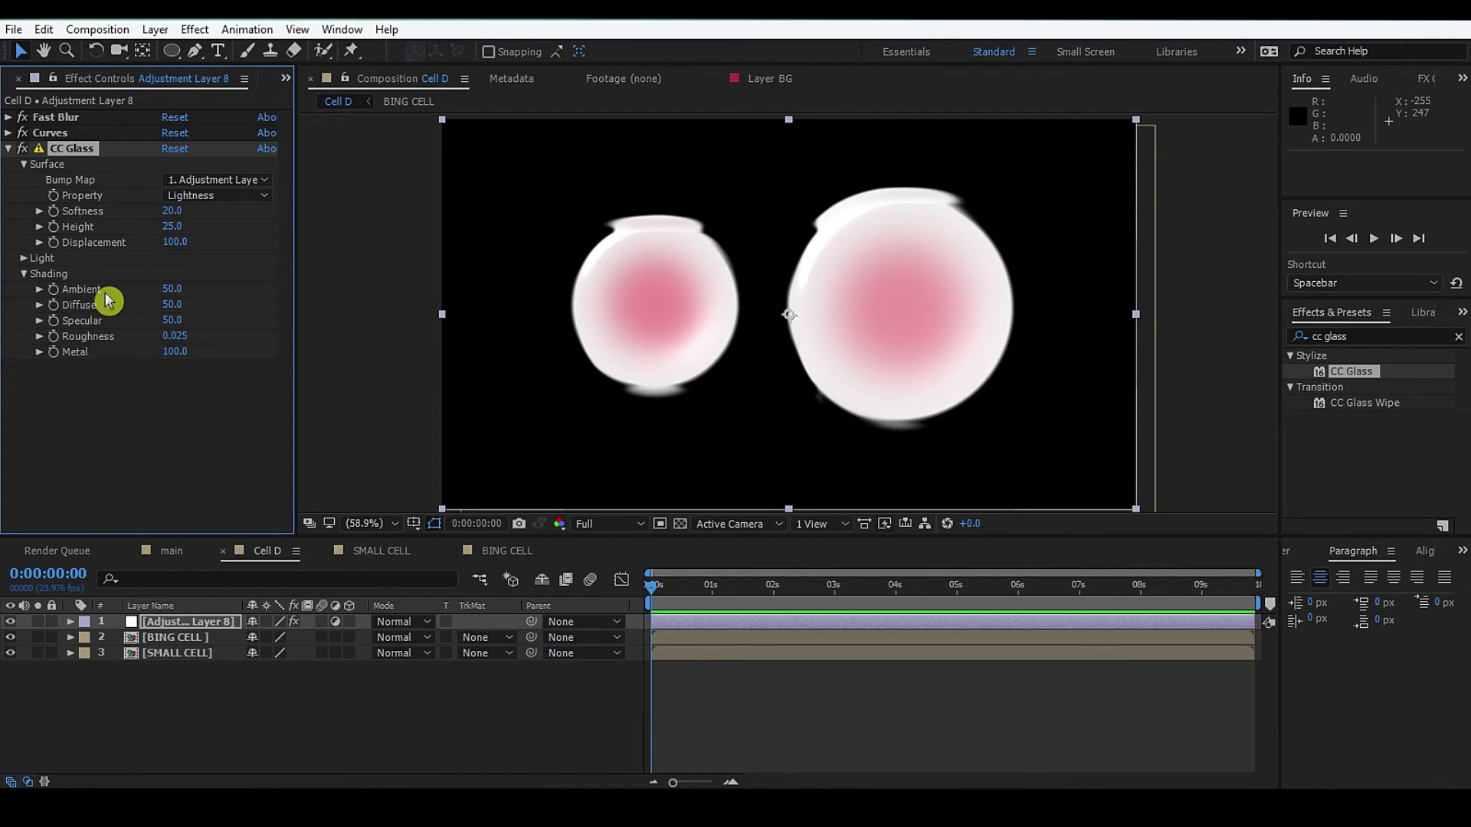
type("1")
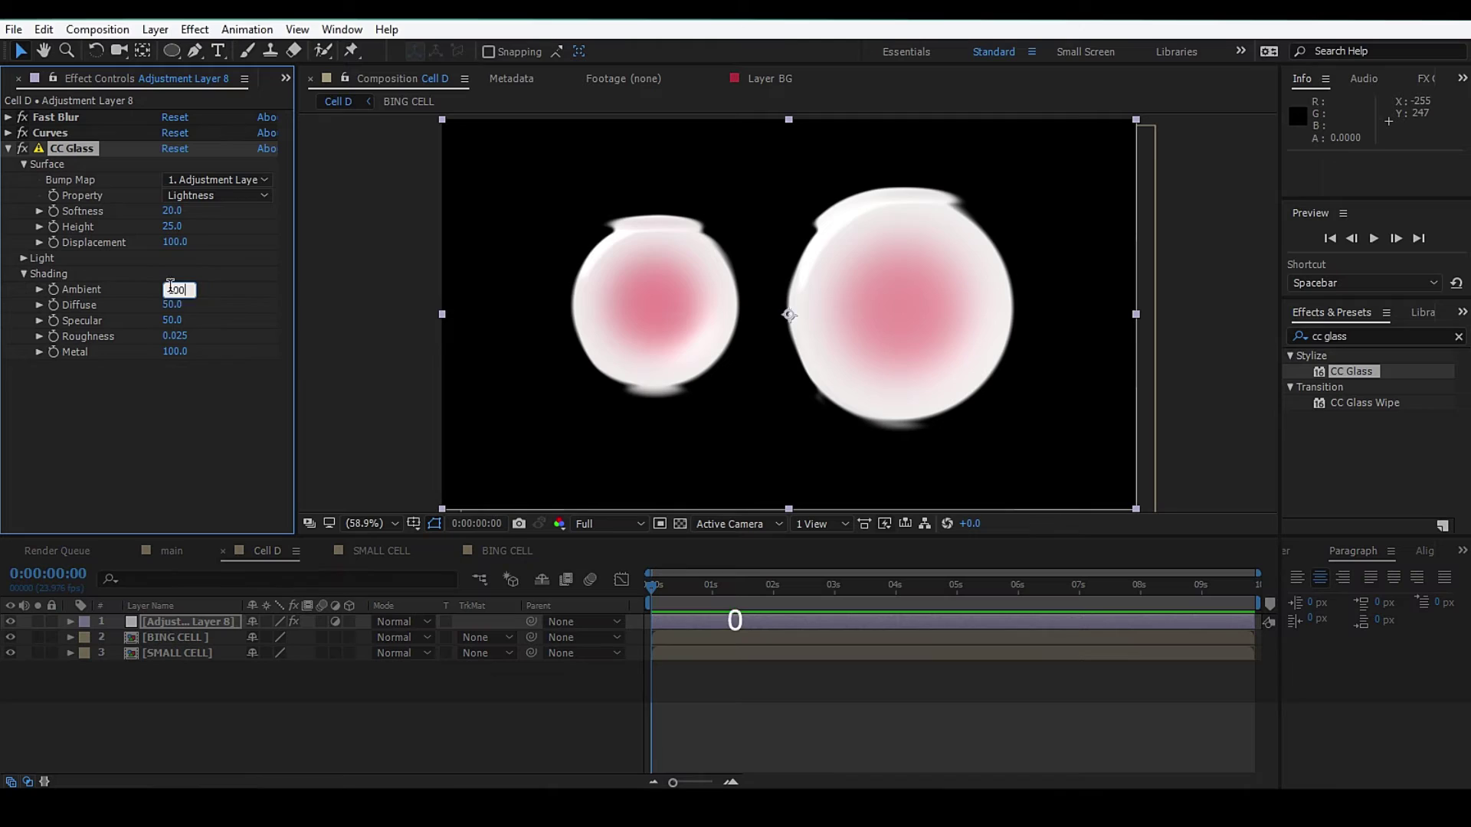
type("0")
- Set CC Glass Ambient 100, Diffuse 0, Softness 100 and Displacement 150
key("Return")
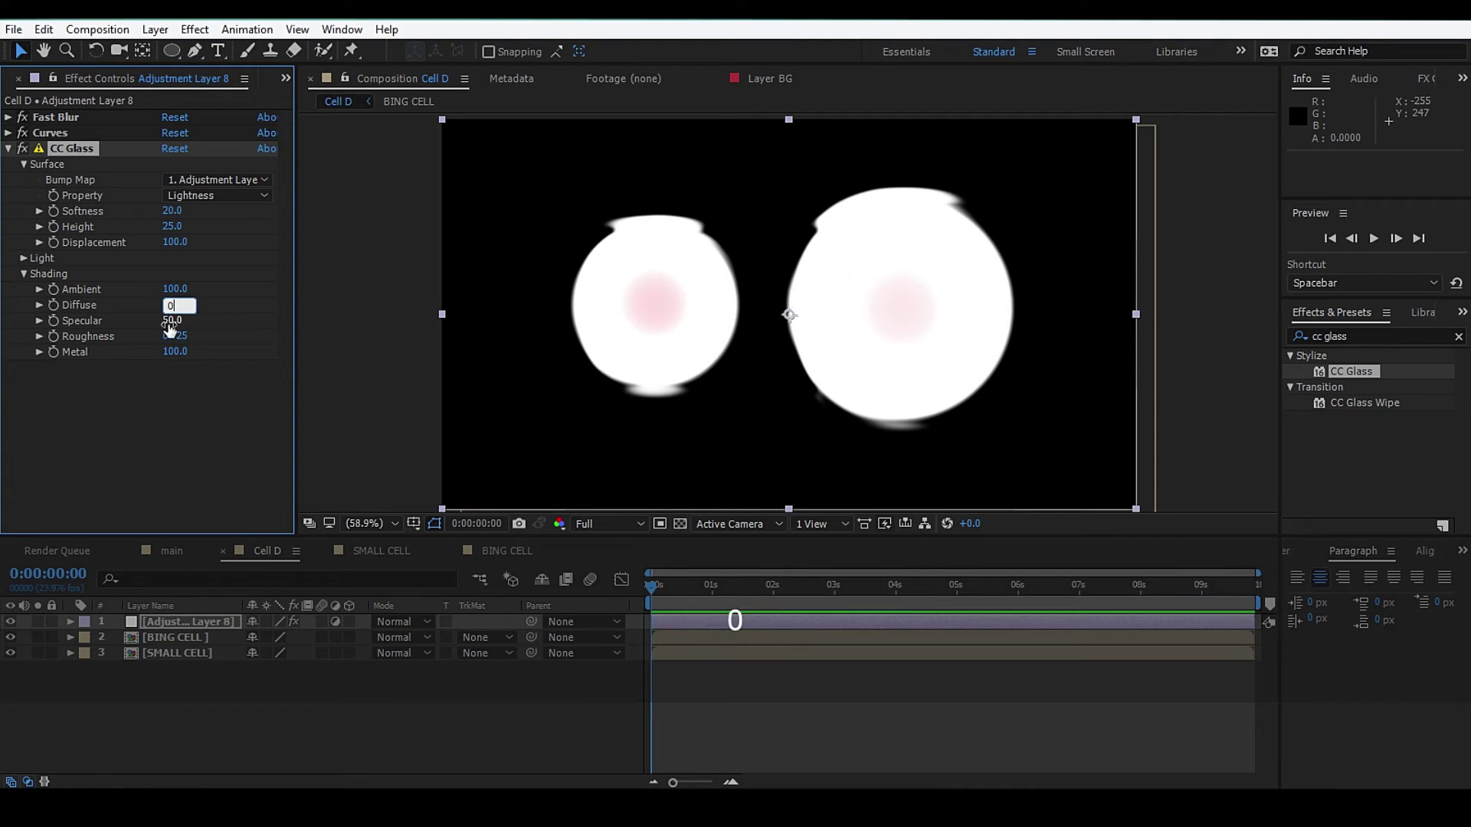
left_click(168, 323)
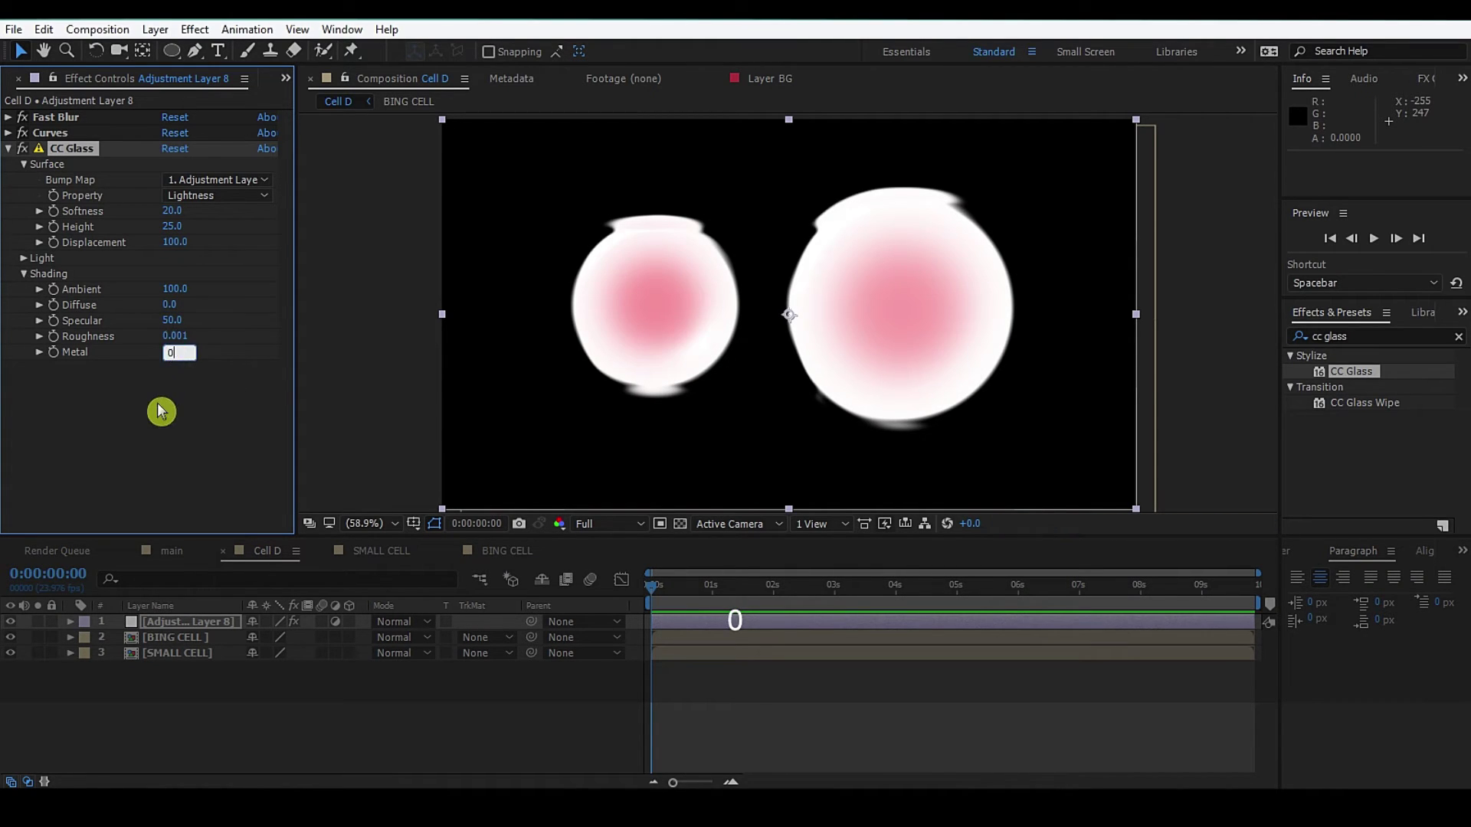
left_click(23, 274)
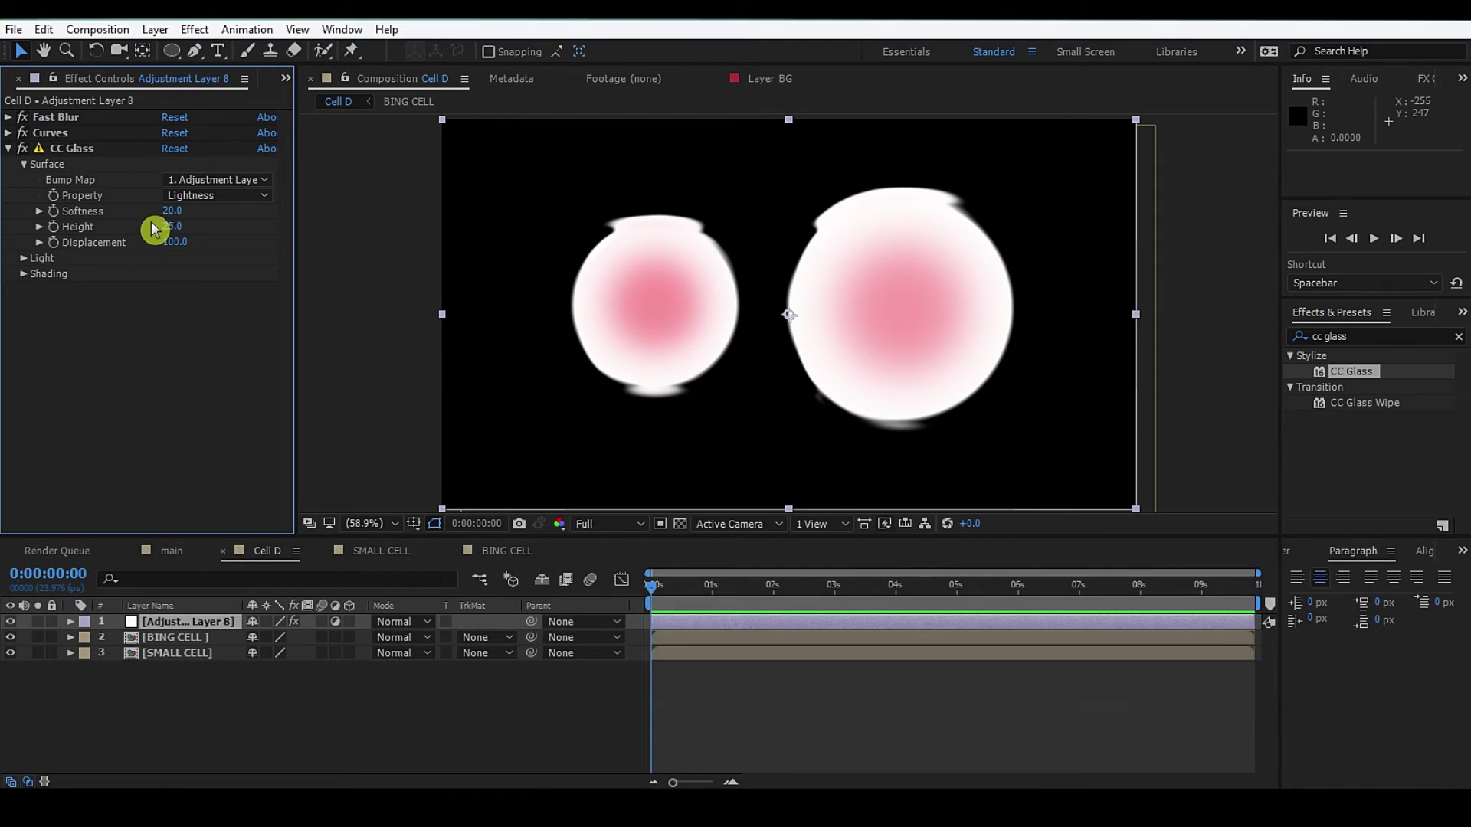
type("100")
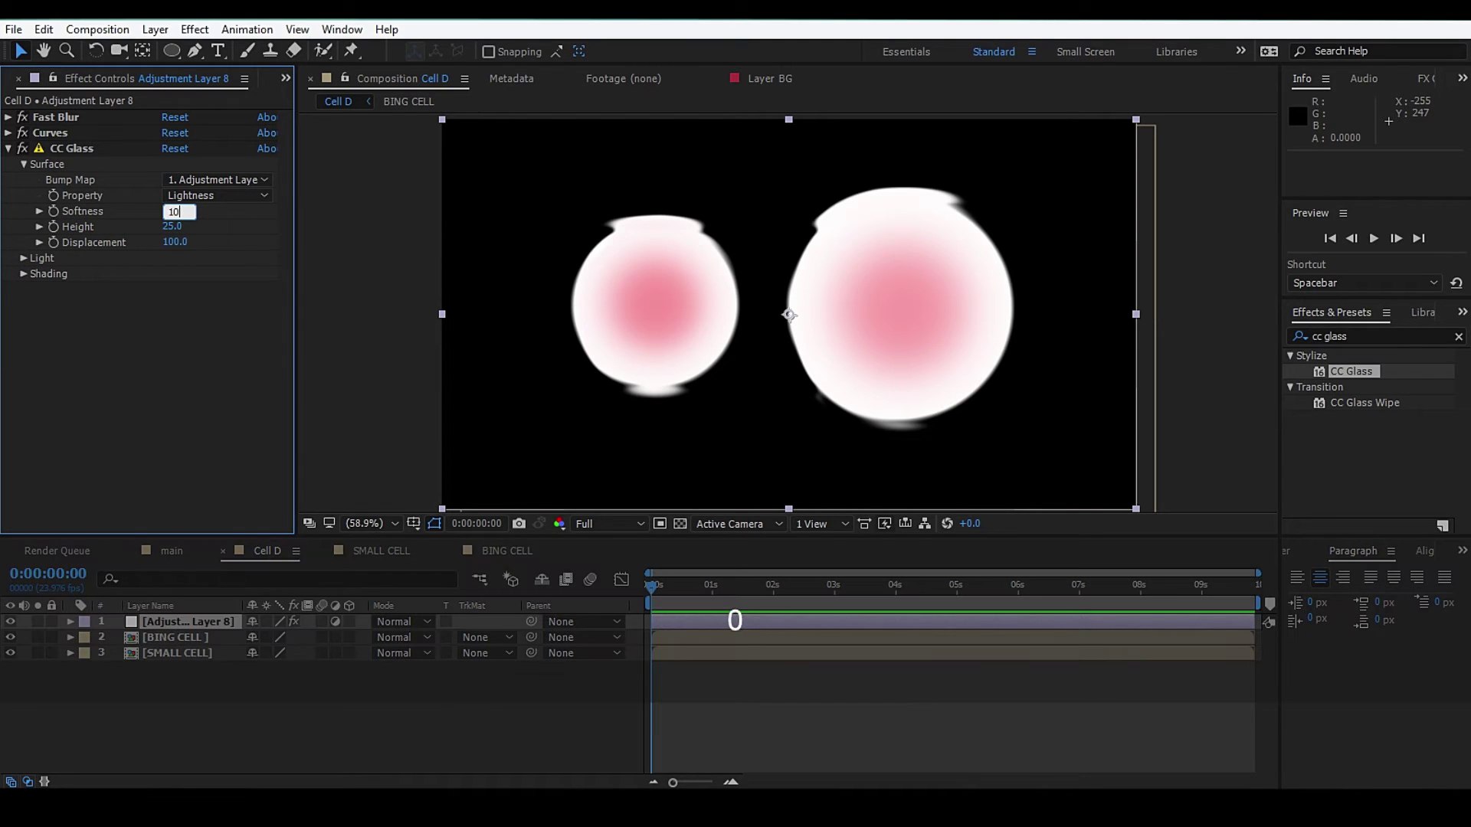
key("Return")
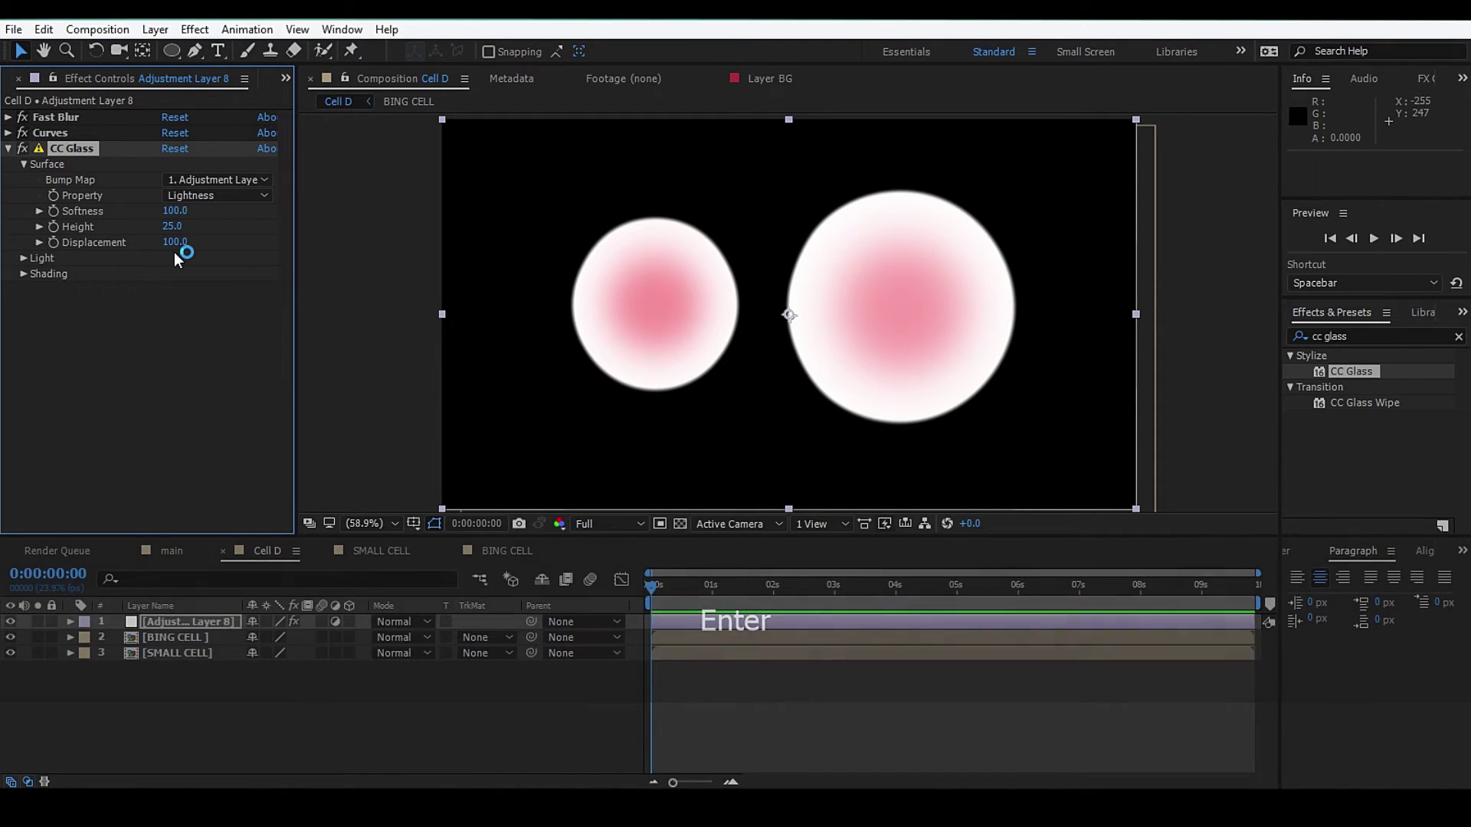
left_click(175, 243)
type("1")
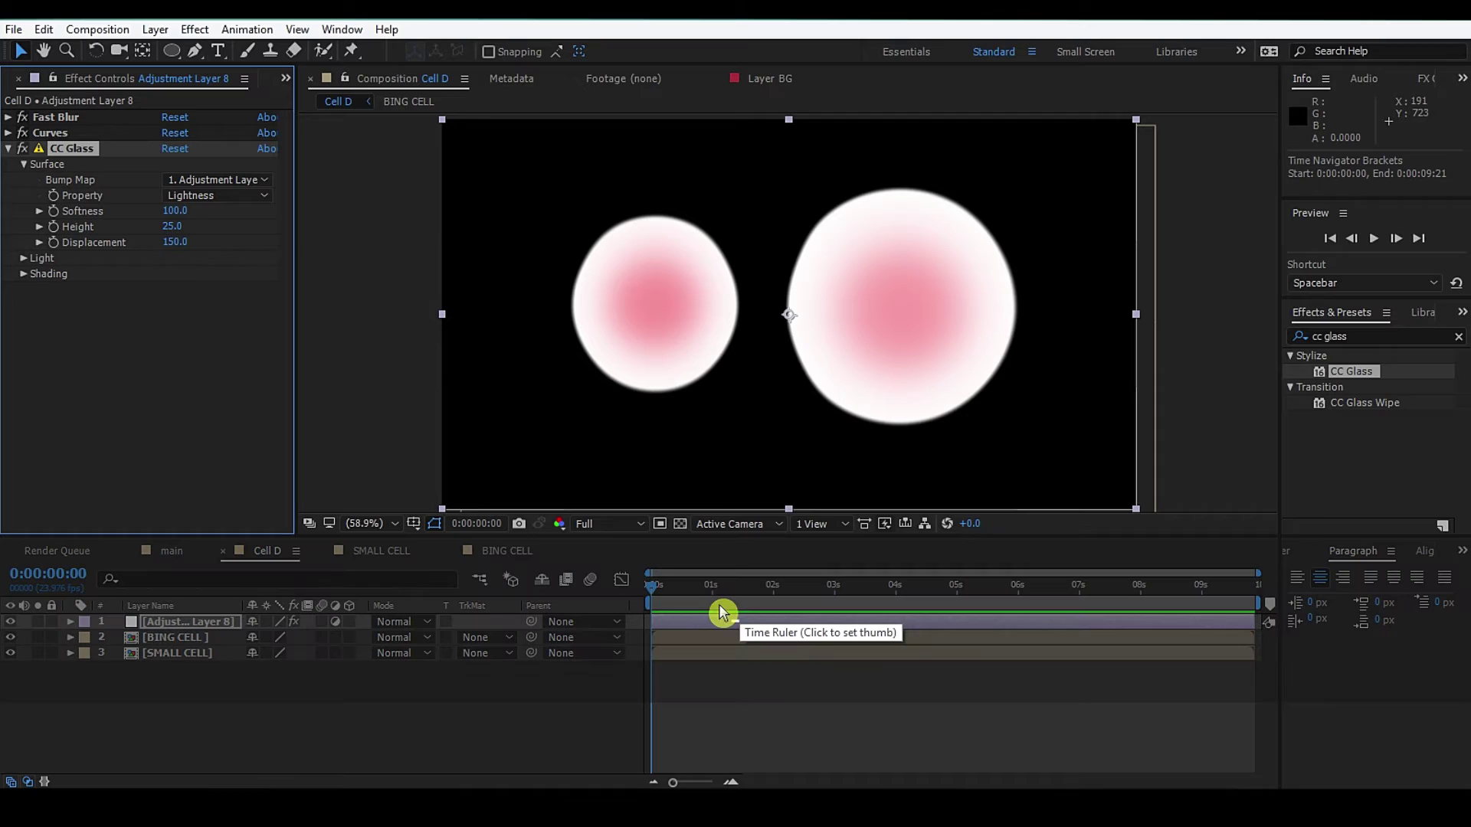
- Undo the accidental nudge of the adjustment layer
left_click_drag(902, 341, 889, 343)
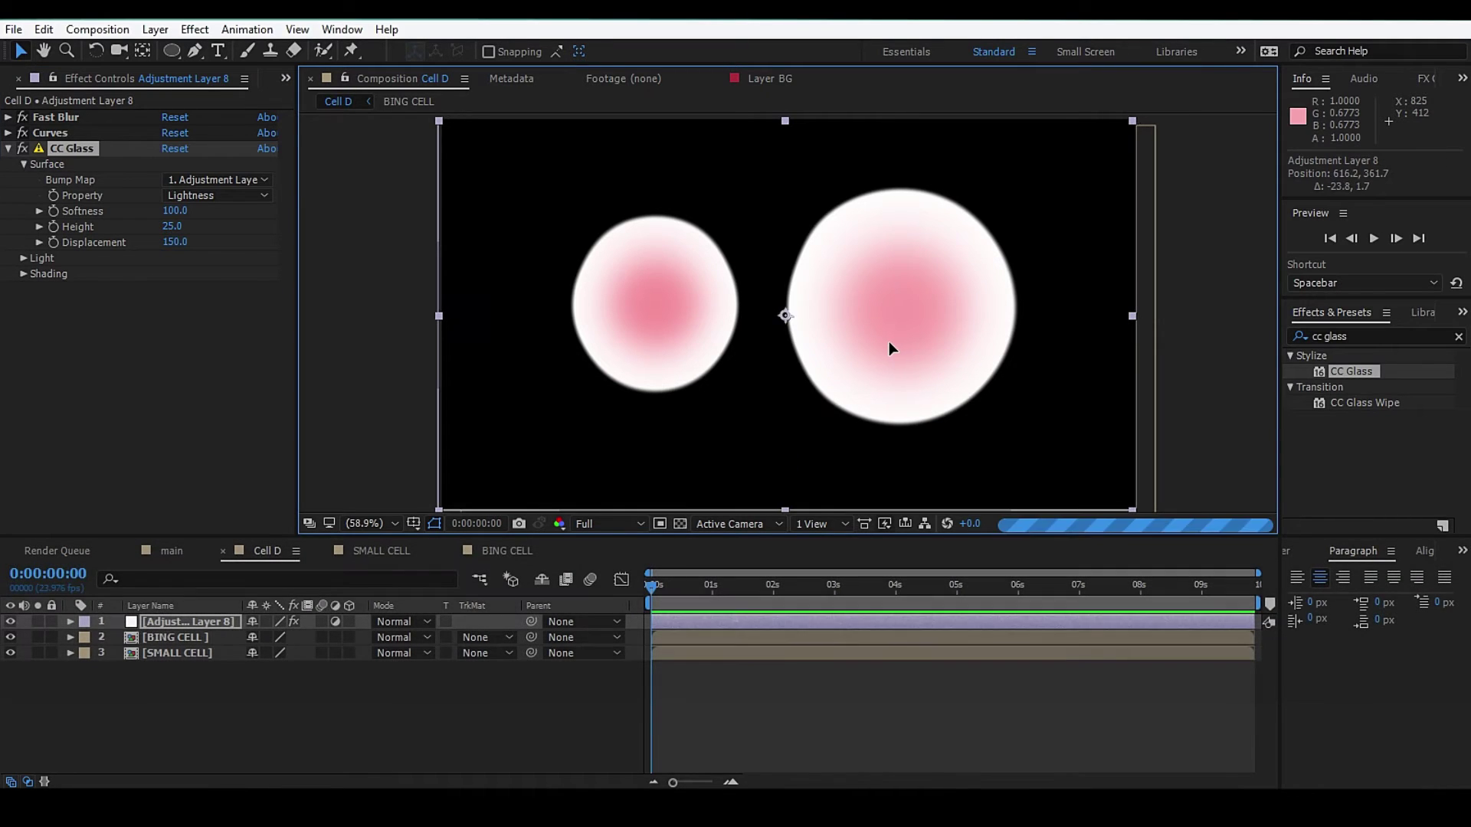
key("ctrl+z")
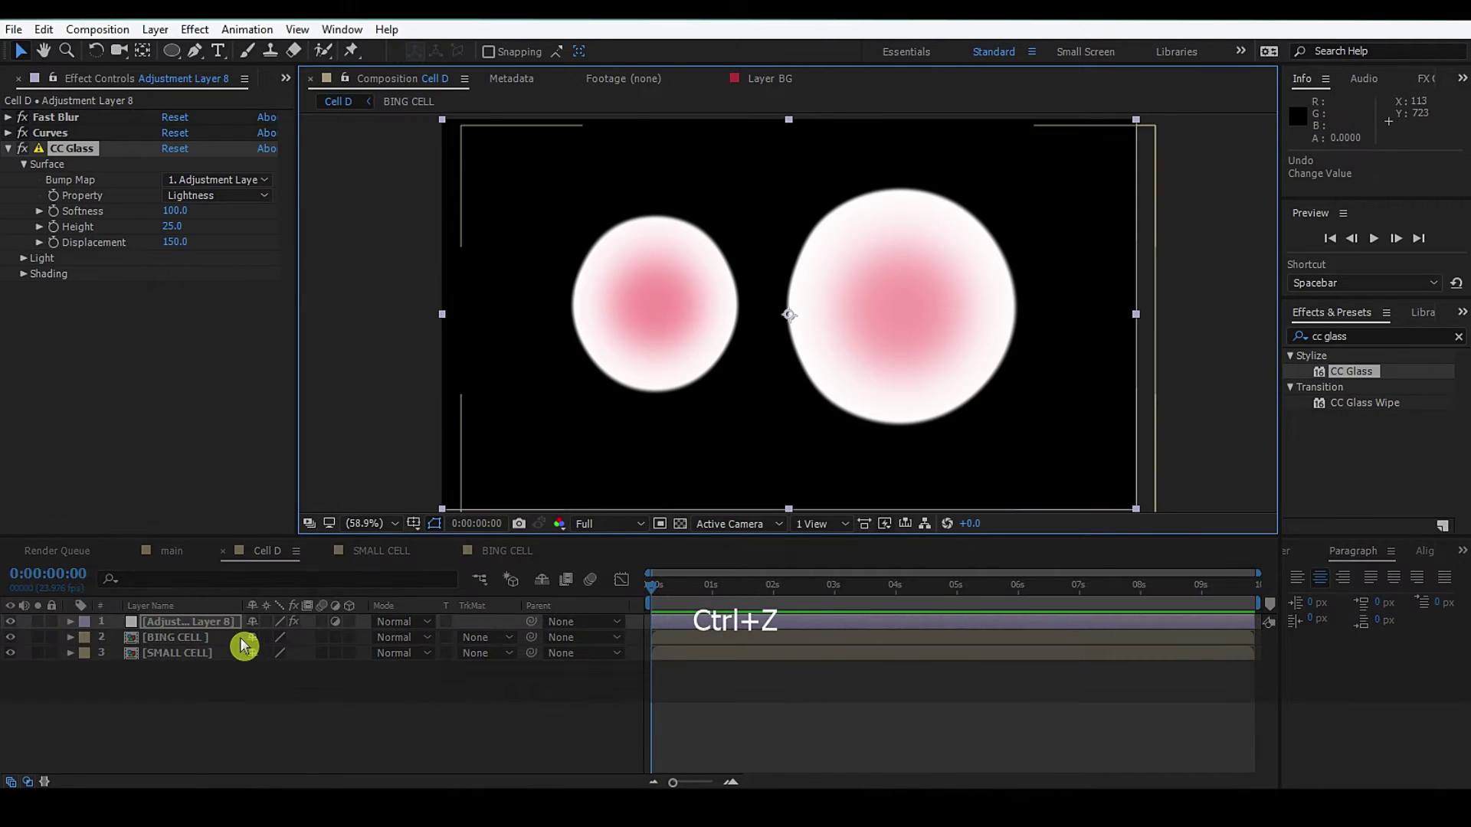
left_click(204, 692)
left_click(212, 637)
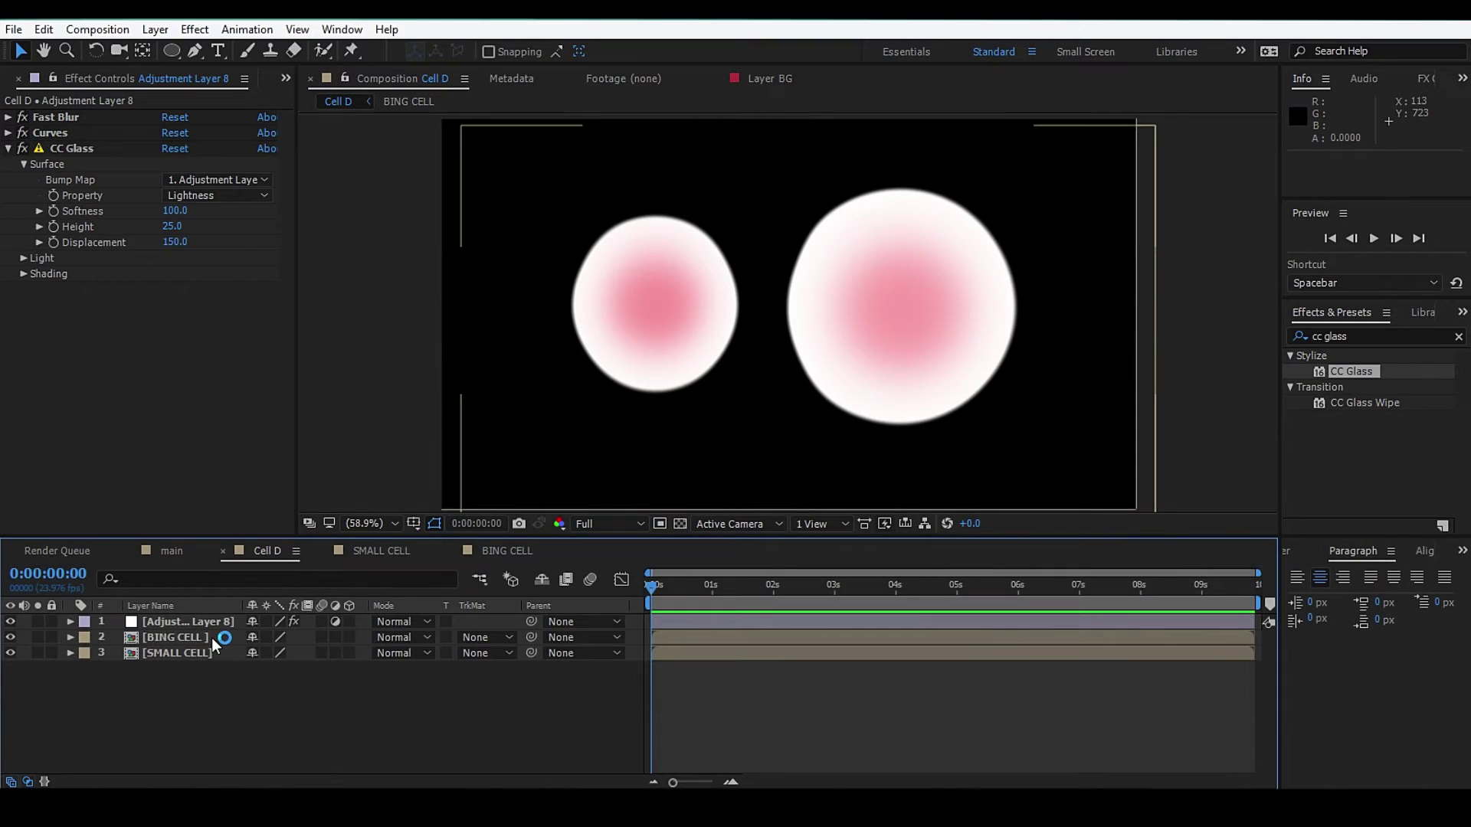
- Move SMALL CELL's position rightward so it overlaps BING CELL
left_click(196, 655)
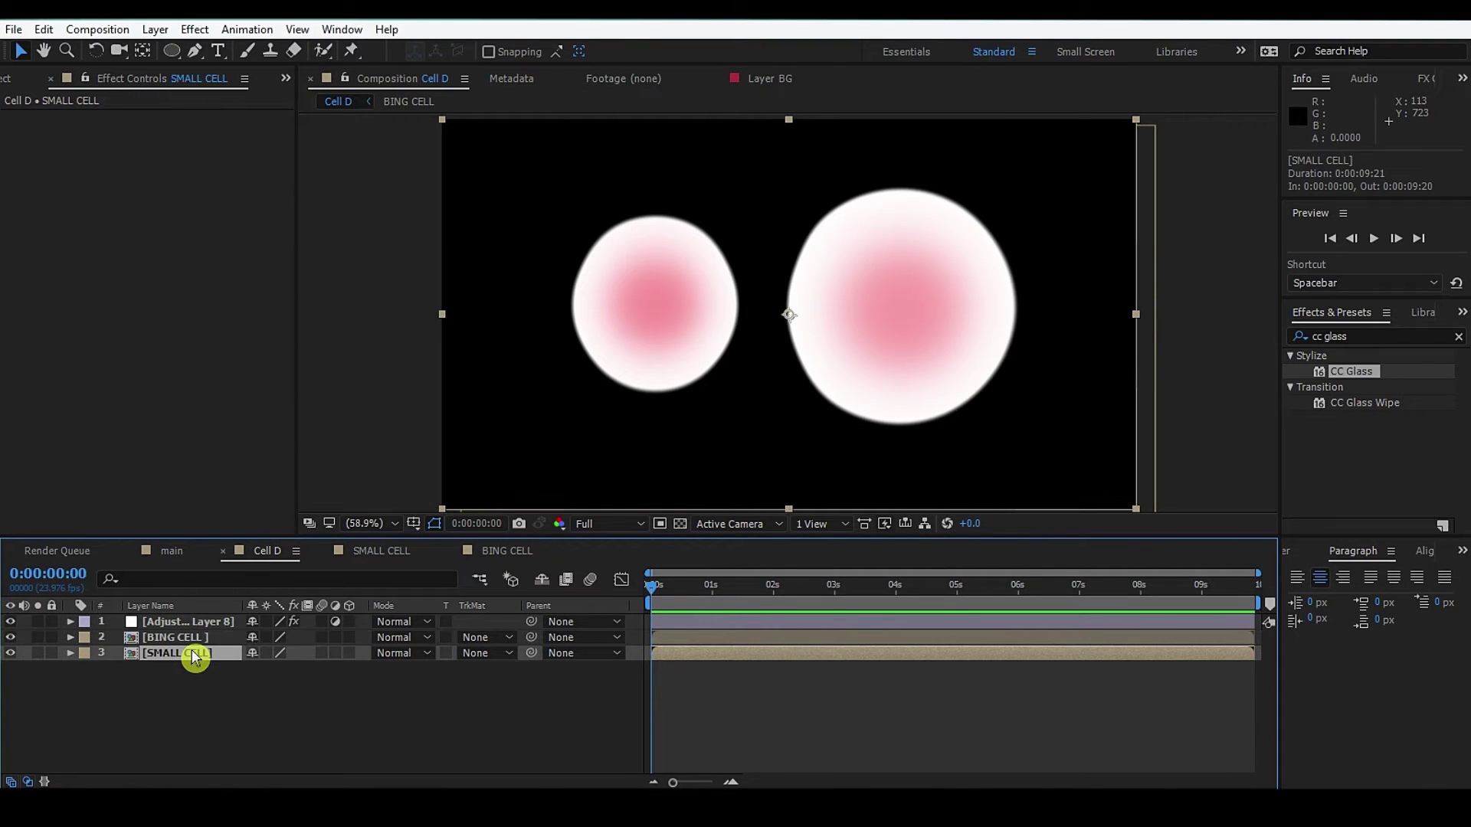
key("p")
mouse_move(667, 345)
left_mouse_down()
mouse_move(880, 353)
mouse_move(923, 370)
mouse_move(787, 373)
left_mouse_up()
left_click(598, 525)
- Set preview resolution to Half and restack SMALL CELL above BING CELL
left_click(612, 592)
key("comma")
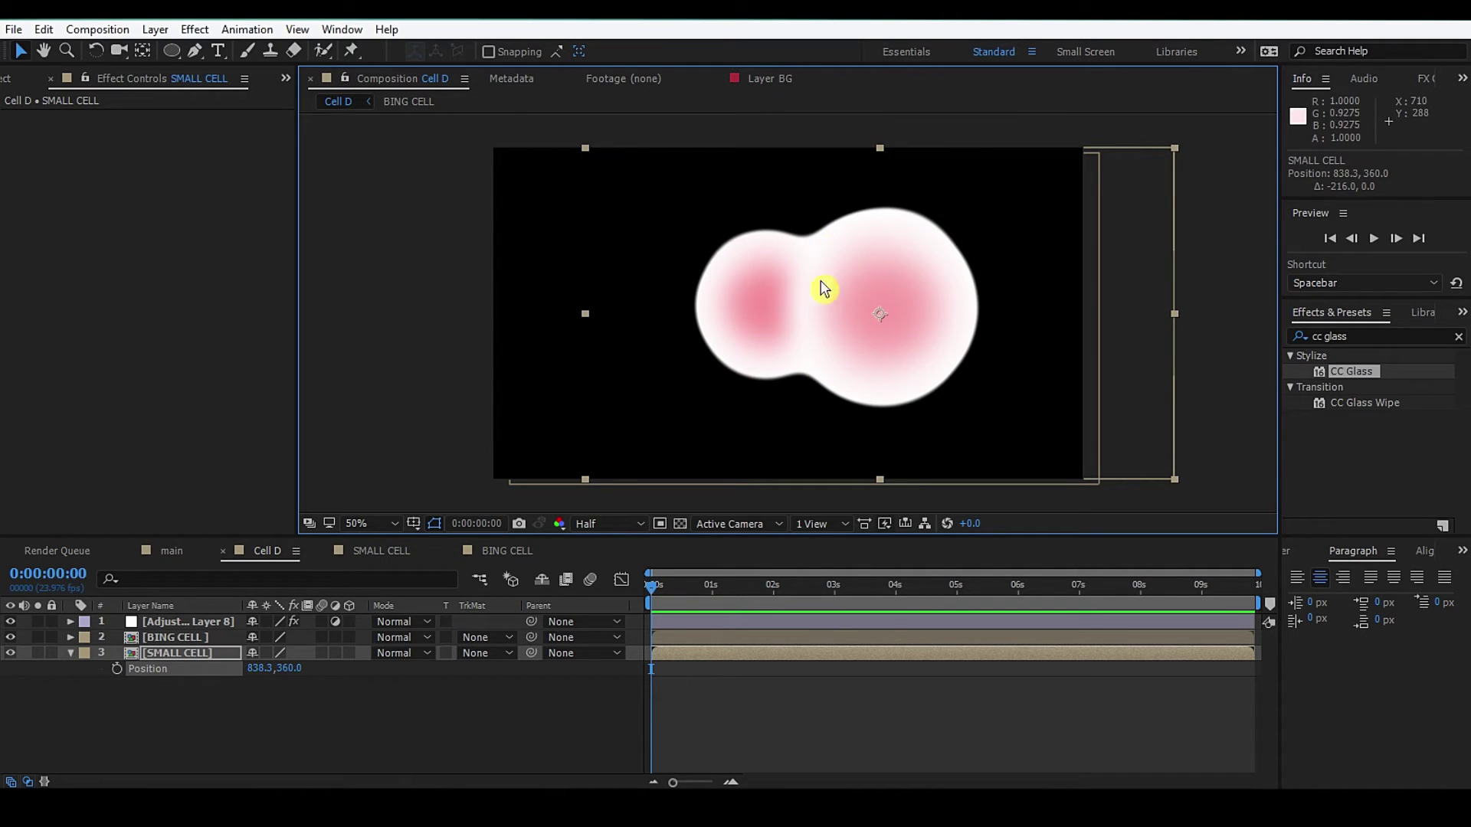
left_click_drag(206, 656, 196, 634)
- Give SMALL CELL the Darker Color blending mode
left_click(178, 668)
left_click(201, 639)
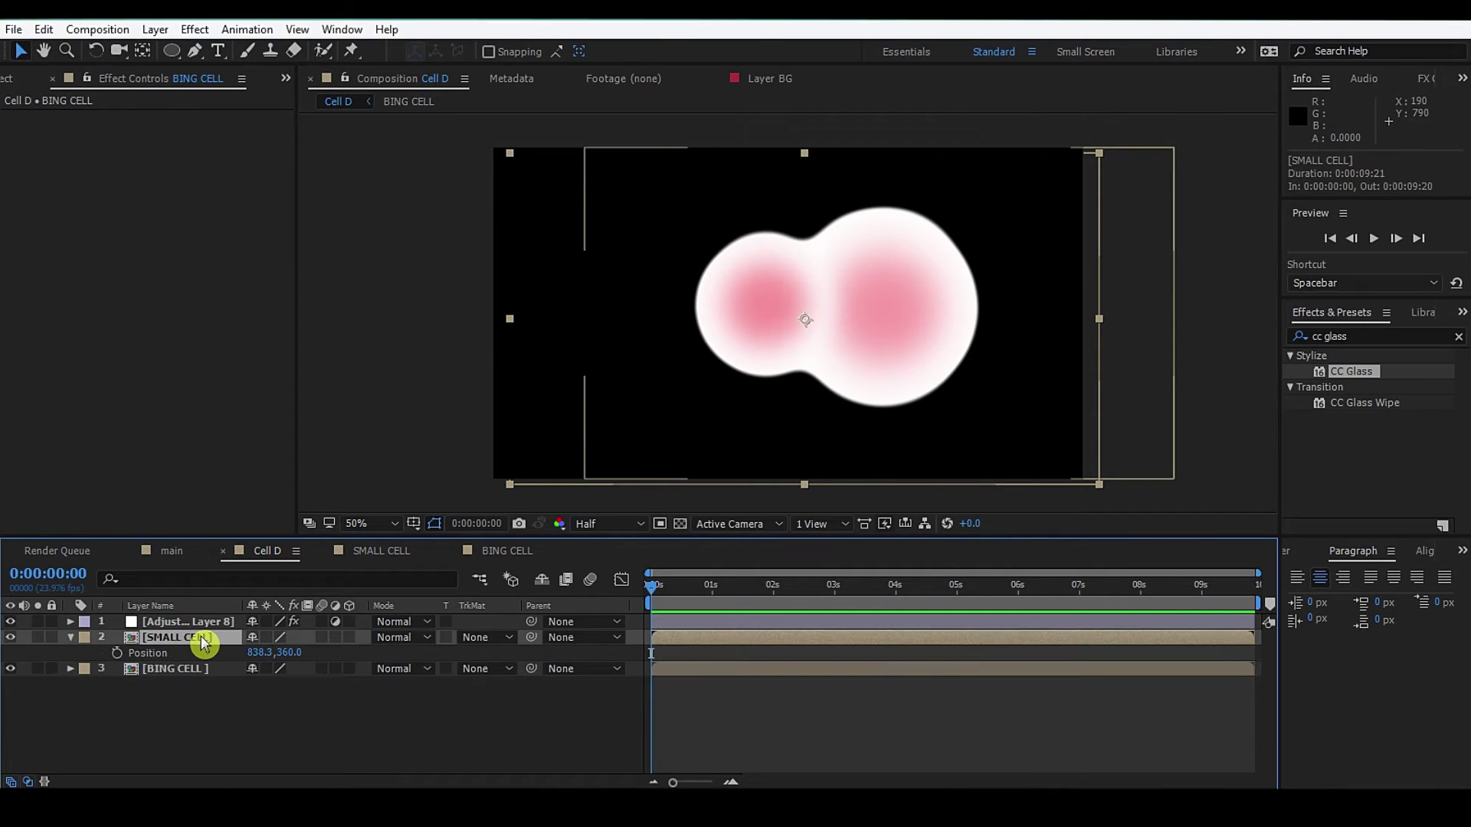
left_click(415, 641)
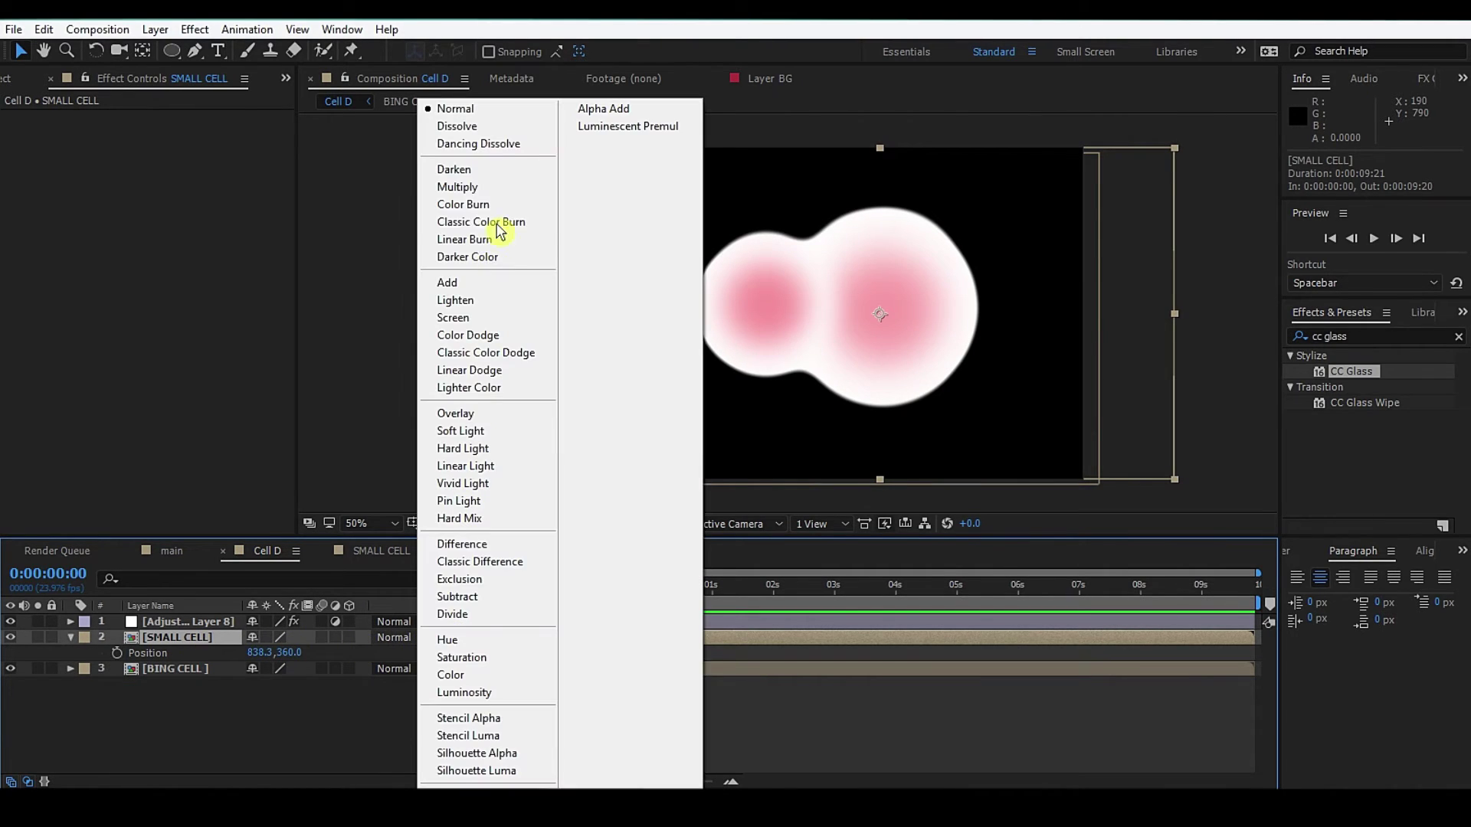
left_click(469, 264)
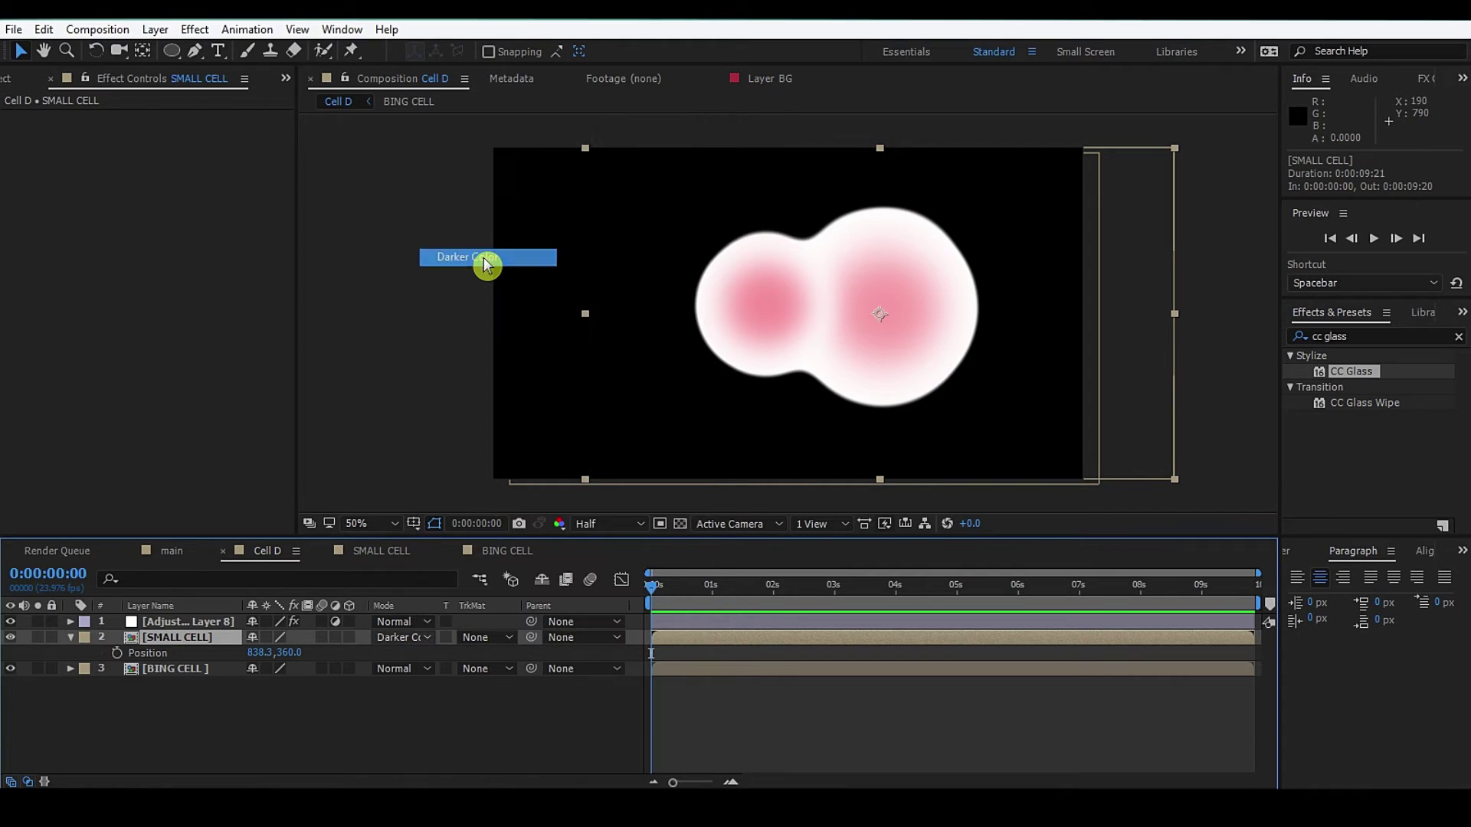
left_click(73, 640)
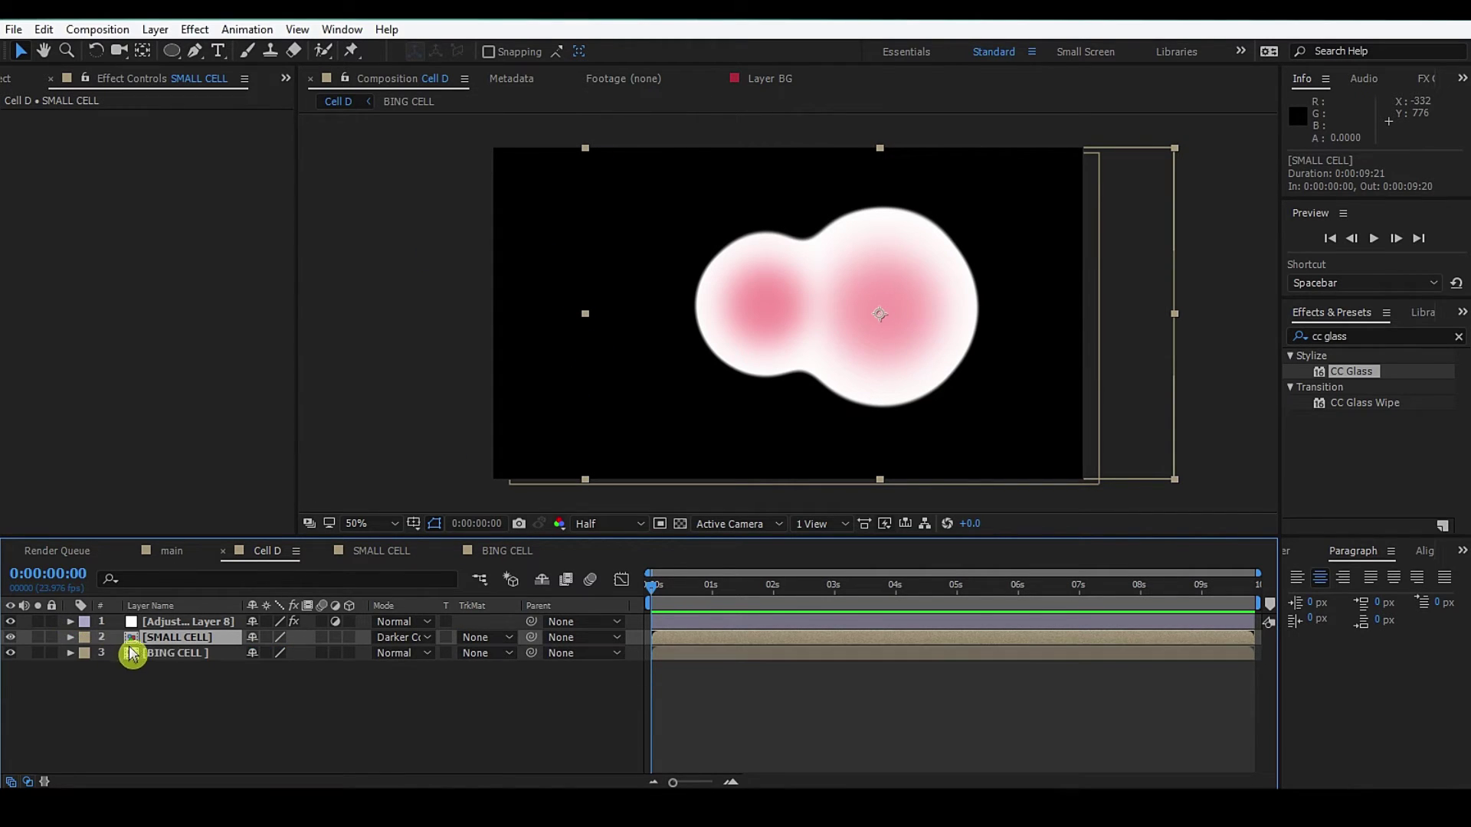
- Fit the view to the composition and slide the small cell right onto the big cell
mouse_move(771, 356)
left_mouse_down()
mouse_move(730, 351)
mouse_move(818, 353)
left_mouse_up()
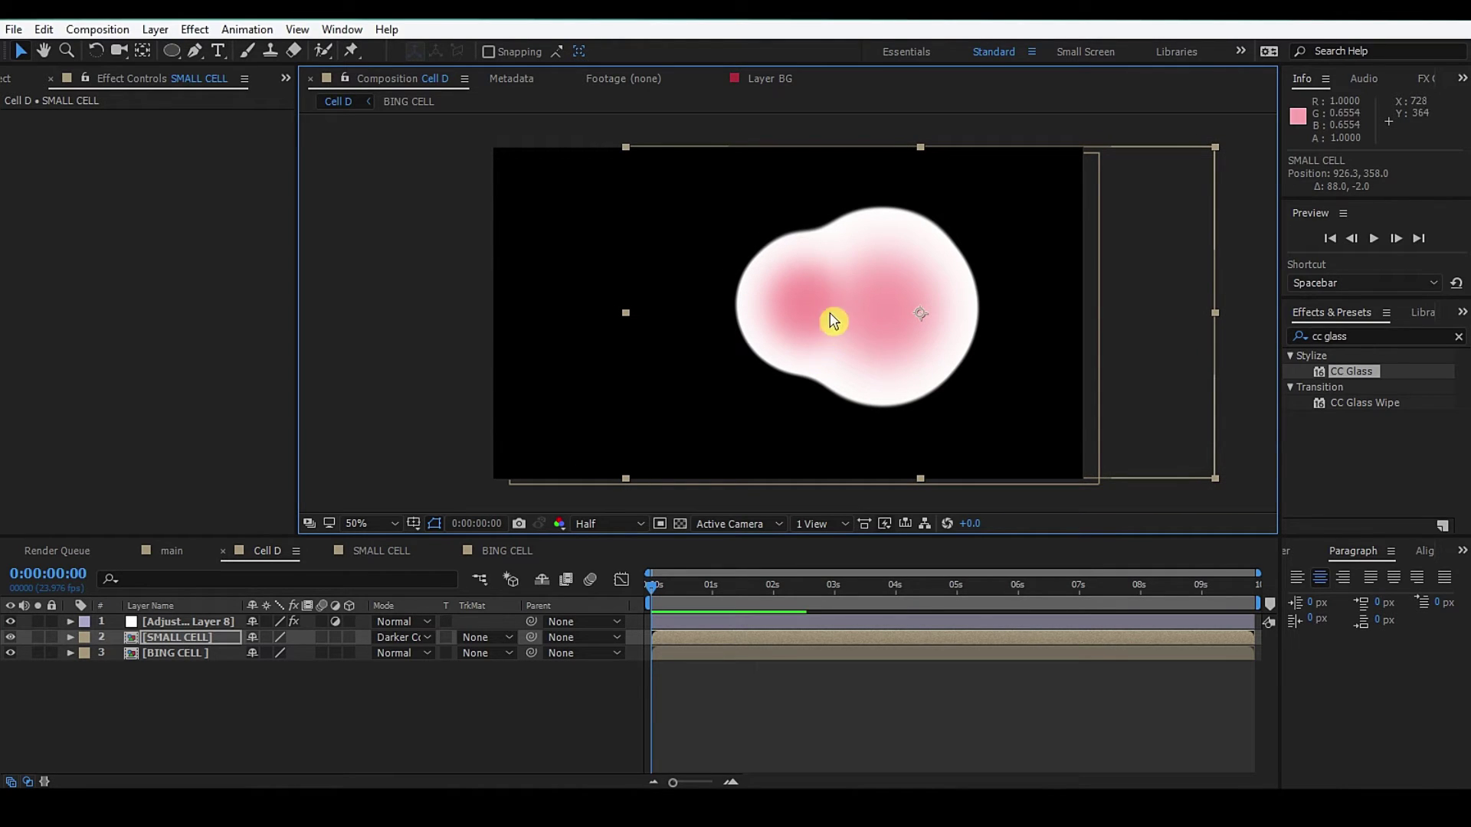
key("period")
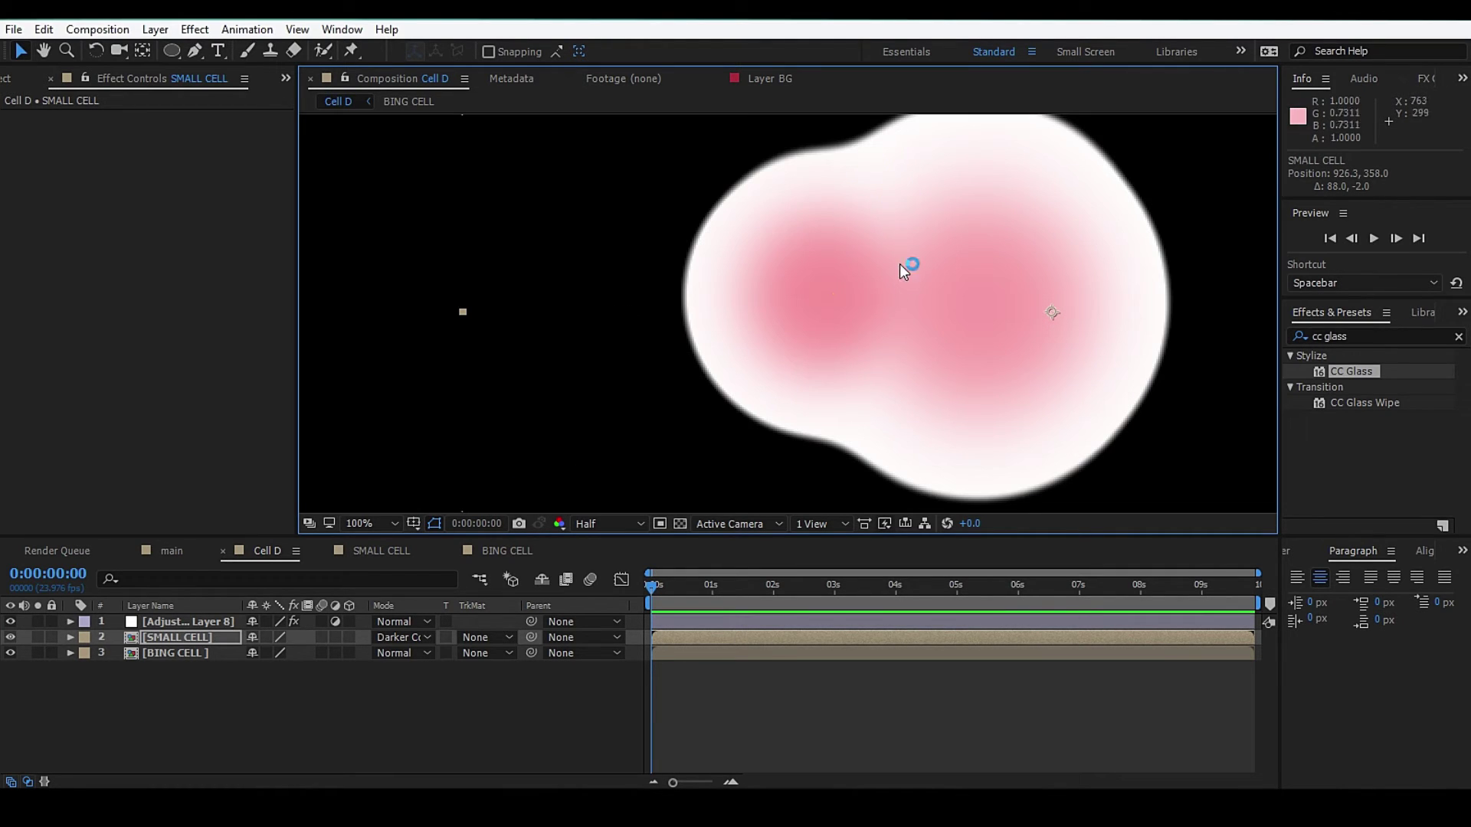
left_click(374, 522)
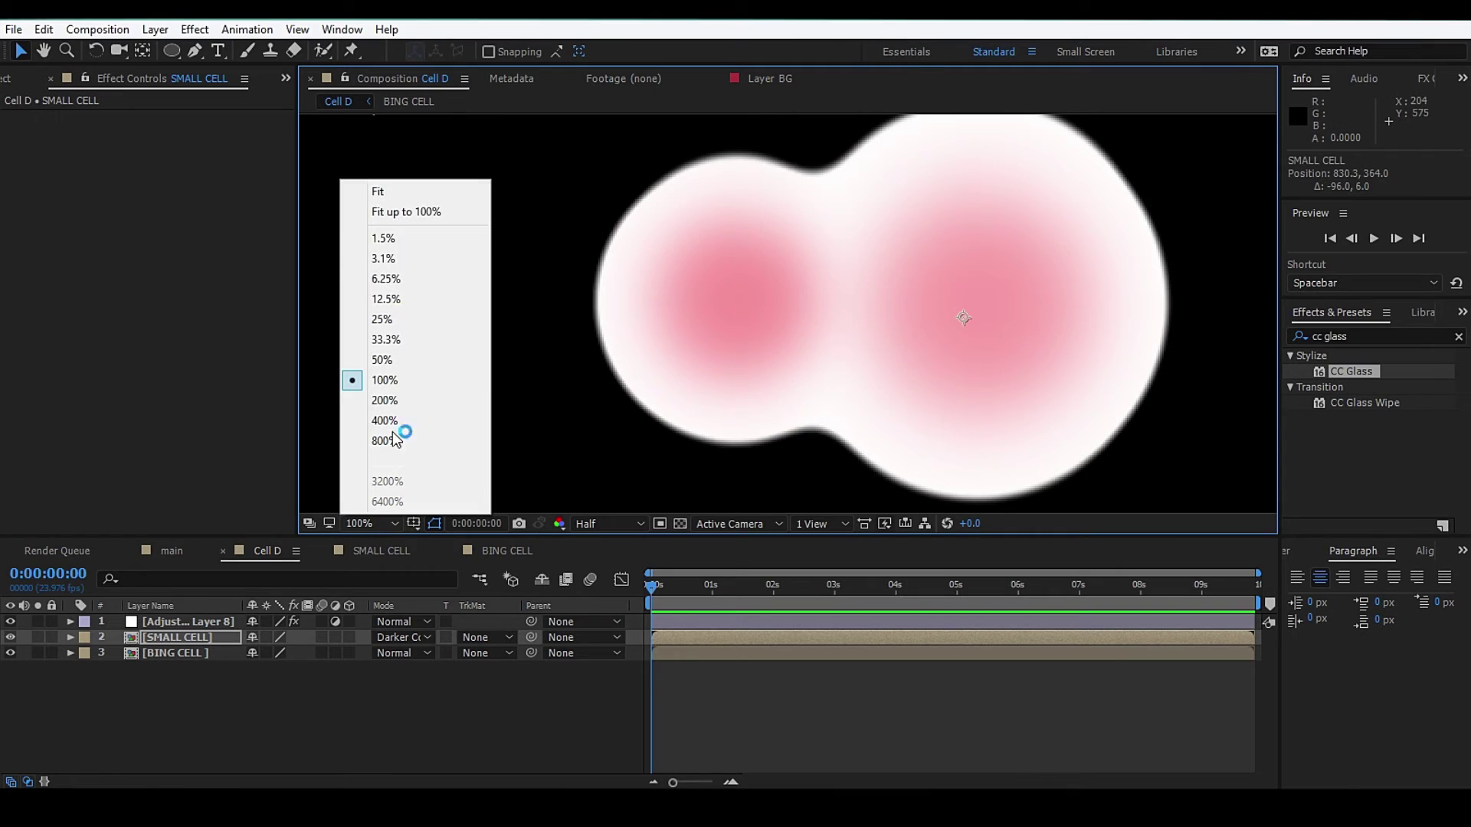
left_click(449, 213)
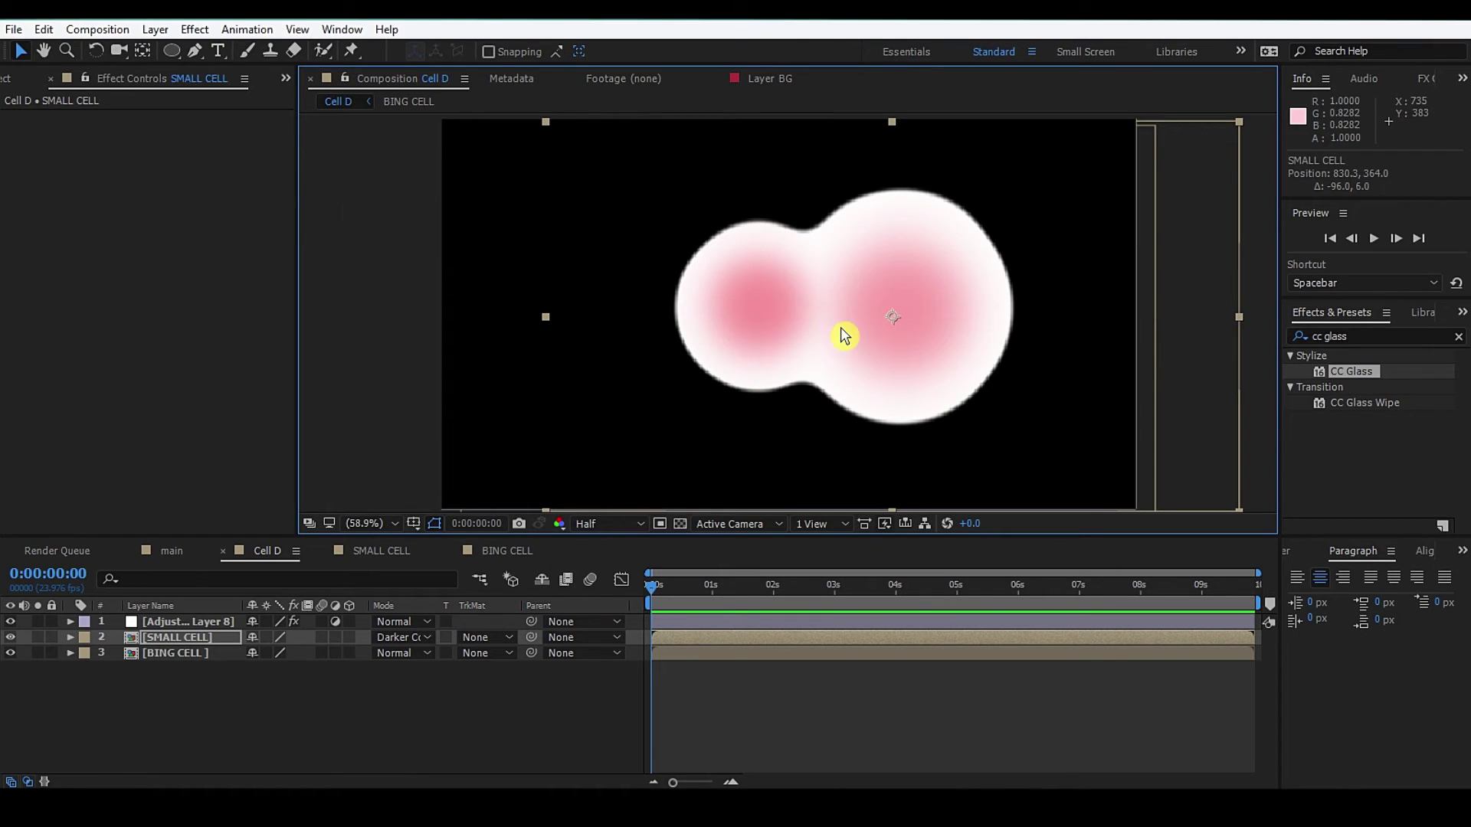
key("comma")
left_click_drag(782, 314, 905, 311)
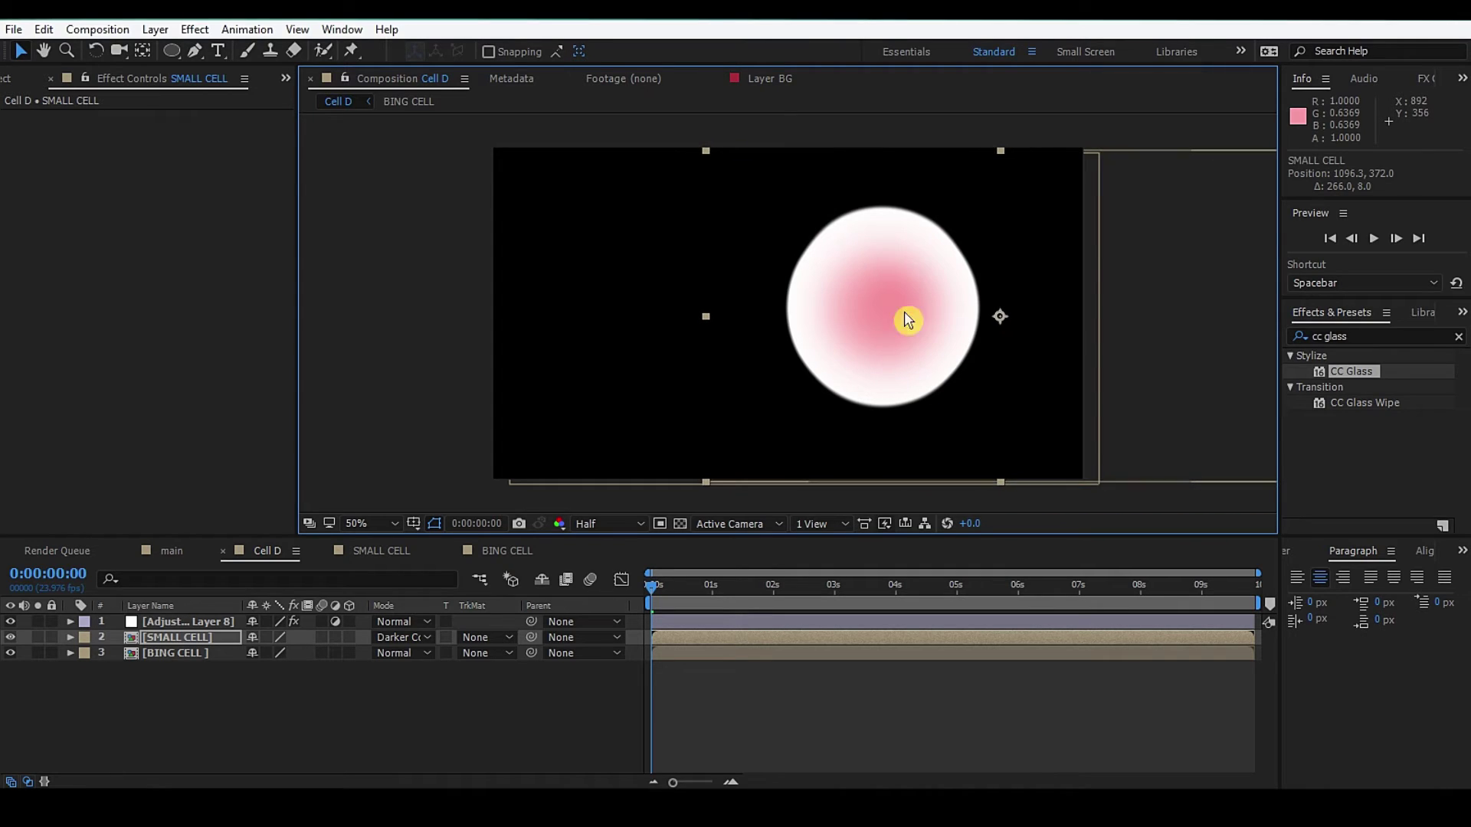
- Turn on Position keyframing and move the small cell upward at 0:23
key("p")
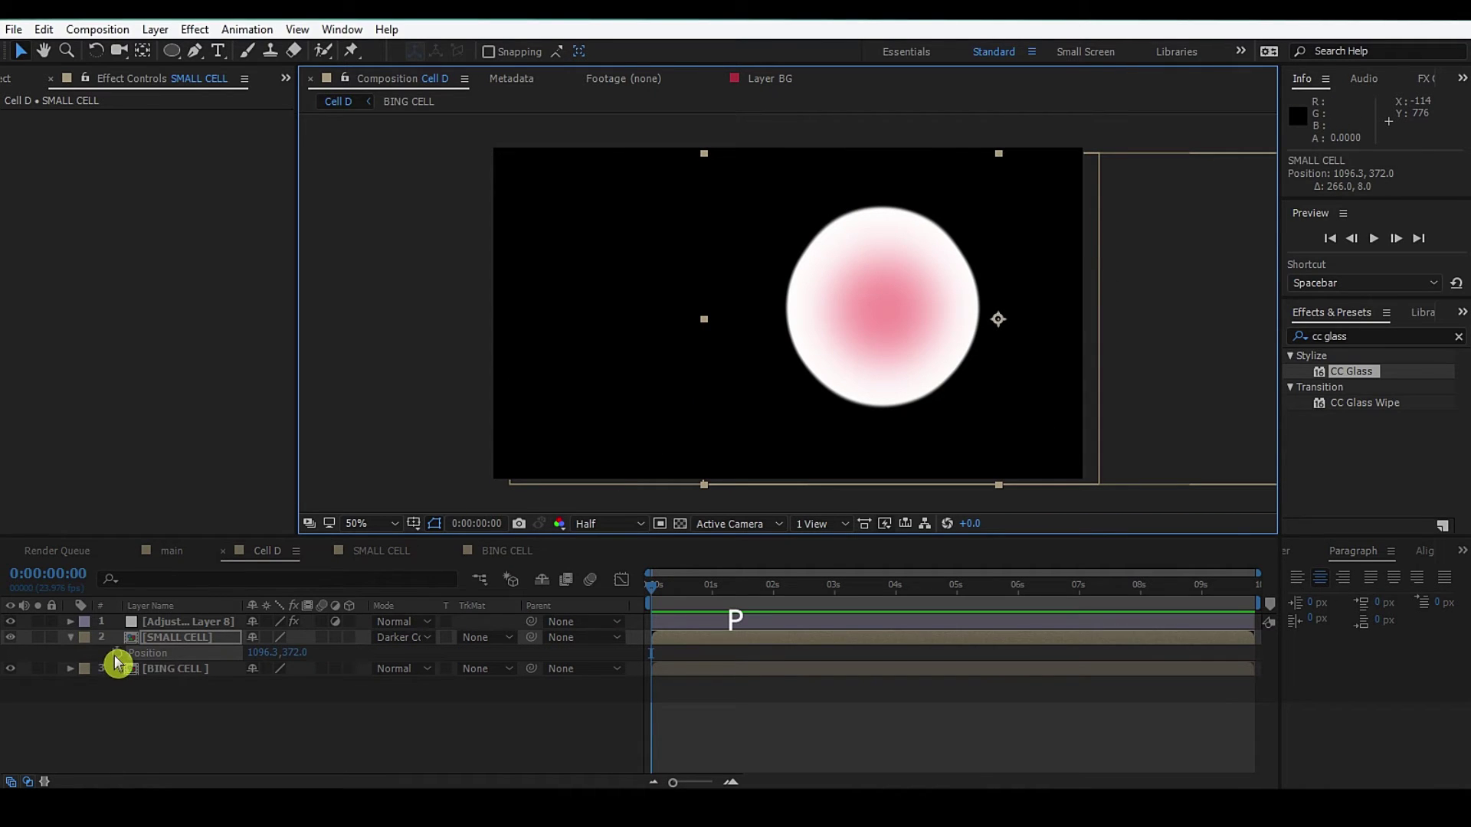
left_click(115, 651)
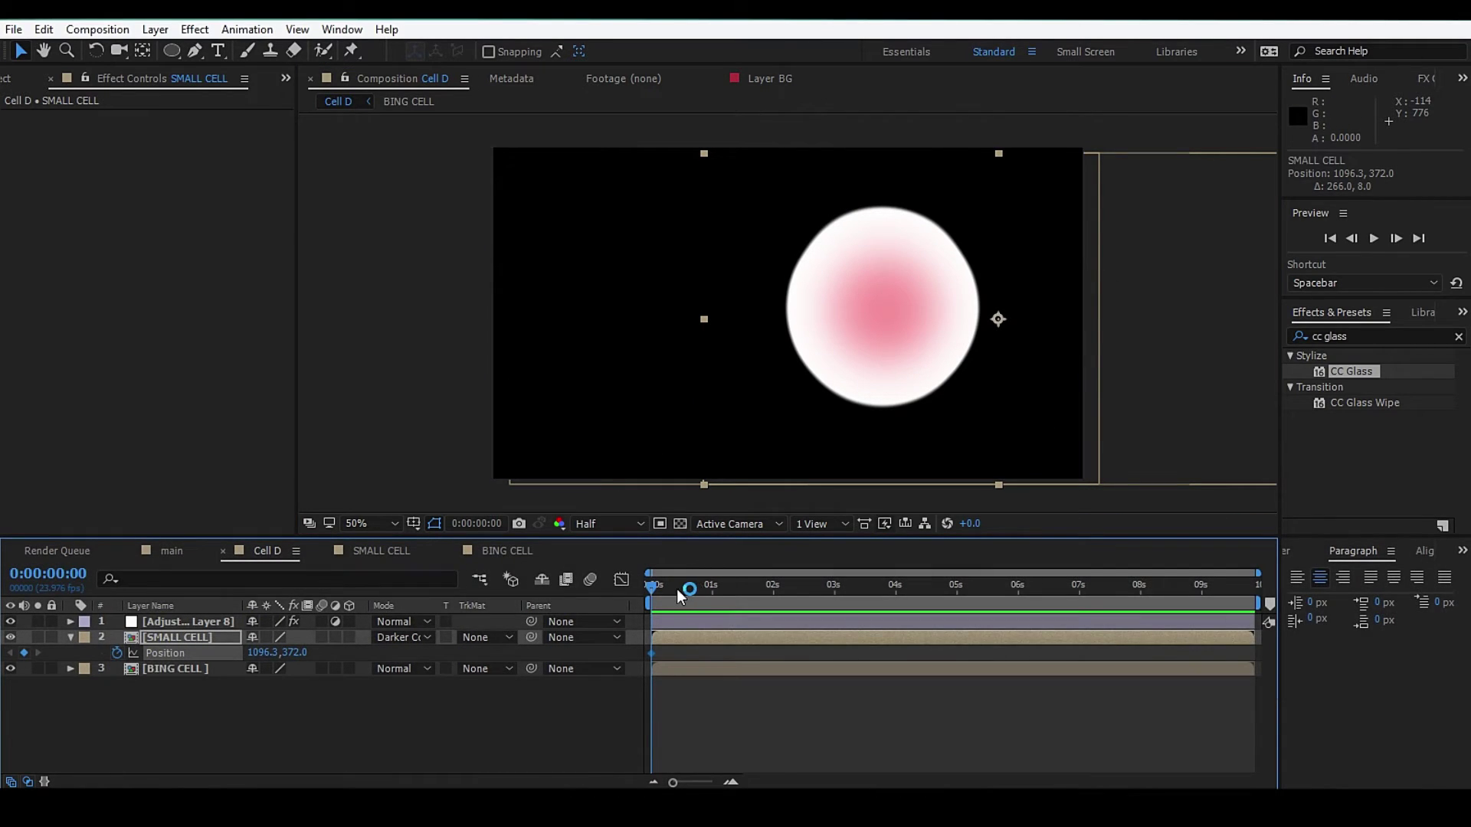
left_click_drag(660, 588, 690, 588)
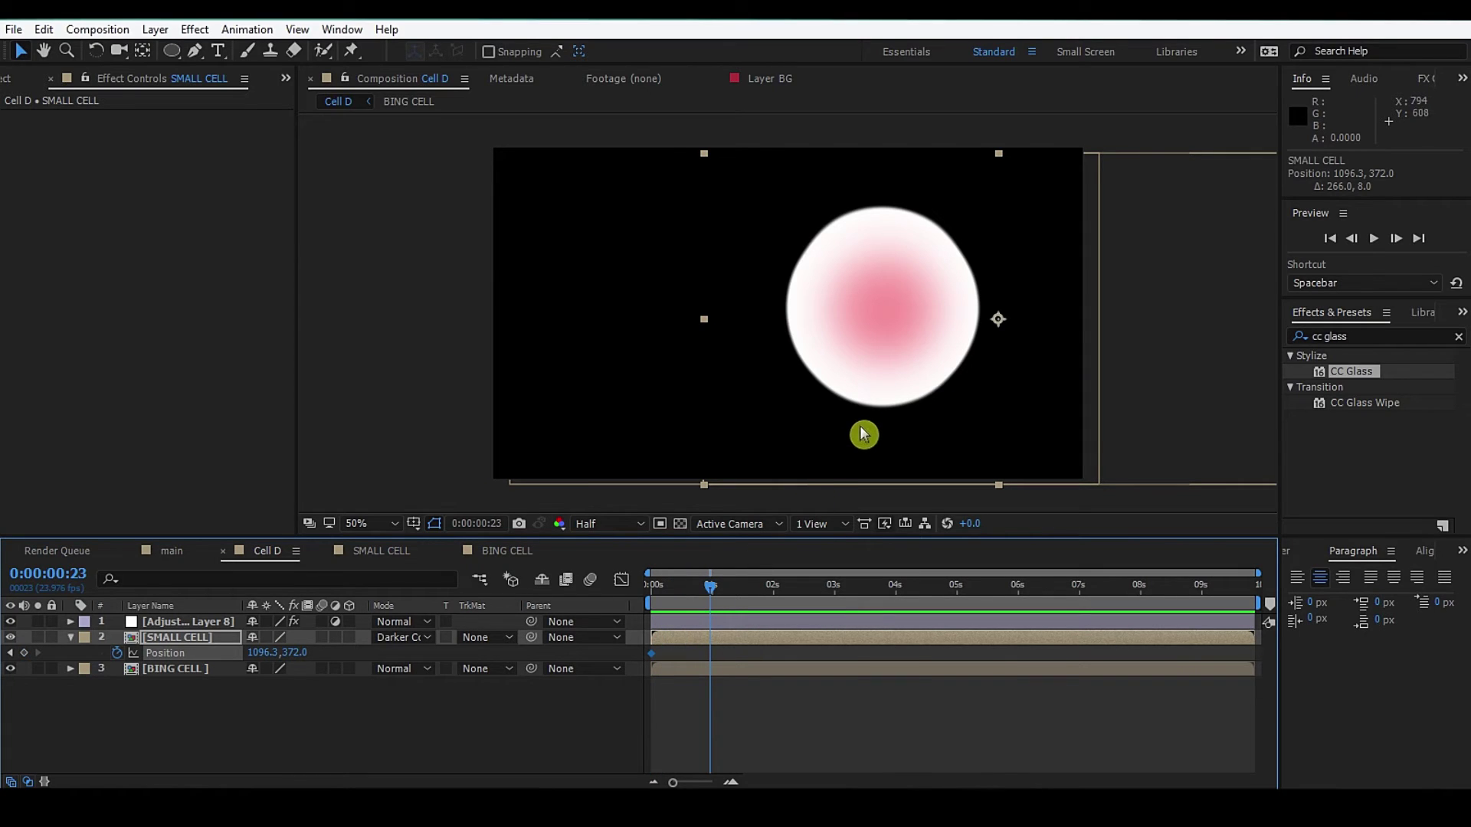
left_click_drag(863, 435, 881, 356)
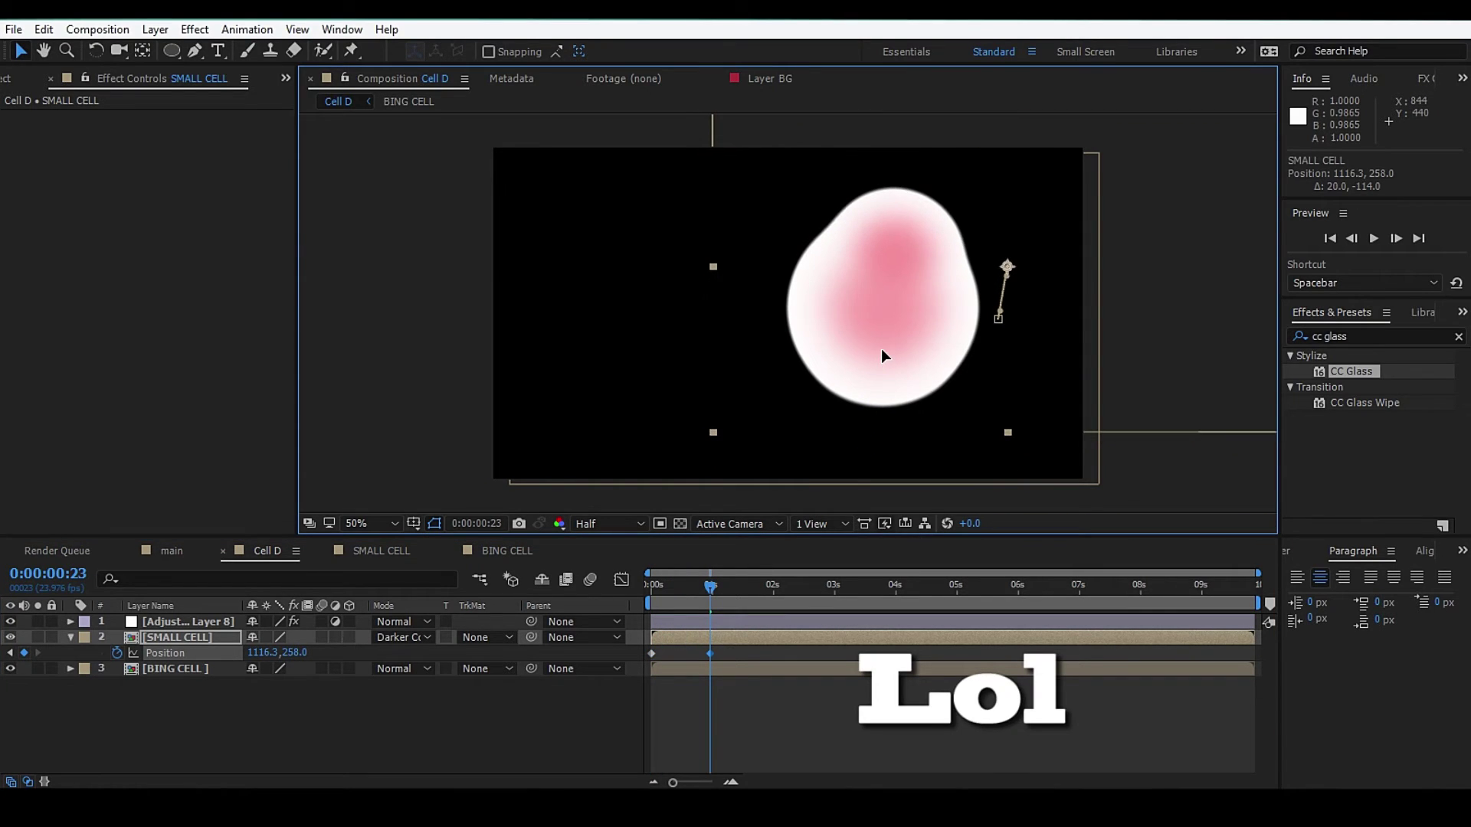
- At 1:23, move the small cell down toward the big cell's lower right
left_click_drag(713, 588, 772, 595)
left_click(846, 441)
left_click(876, 372)
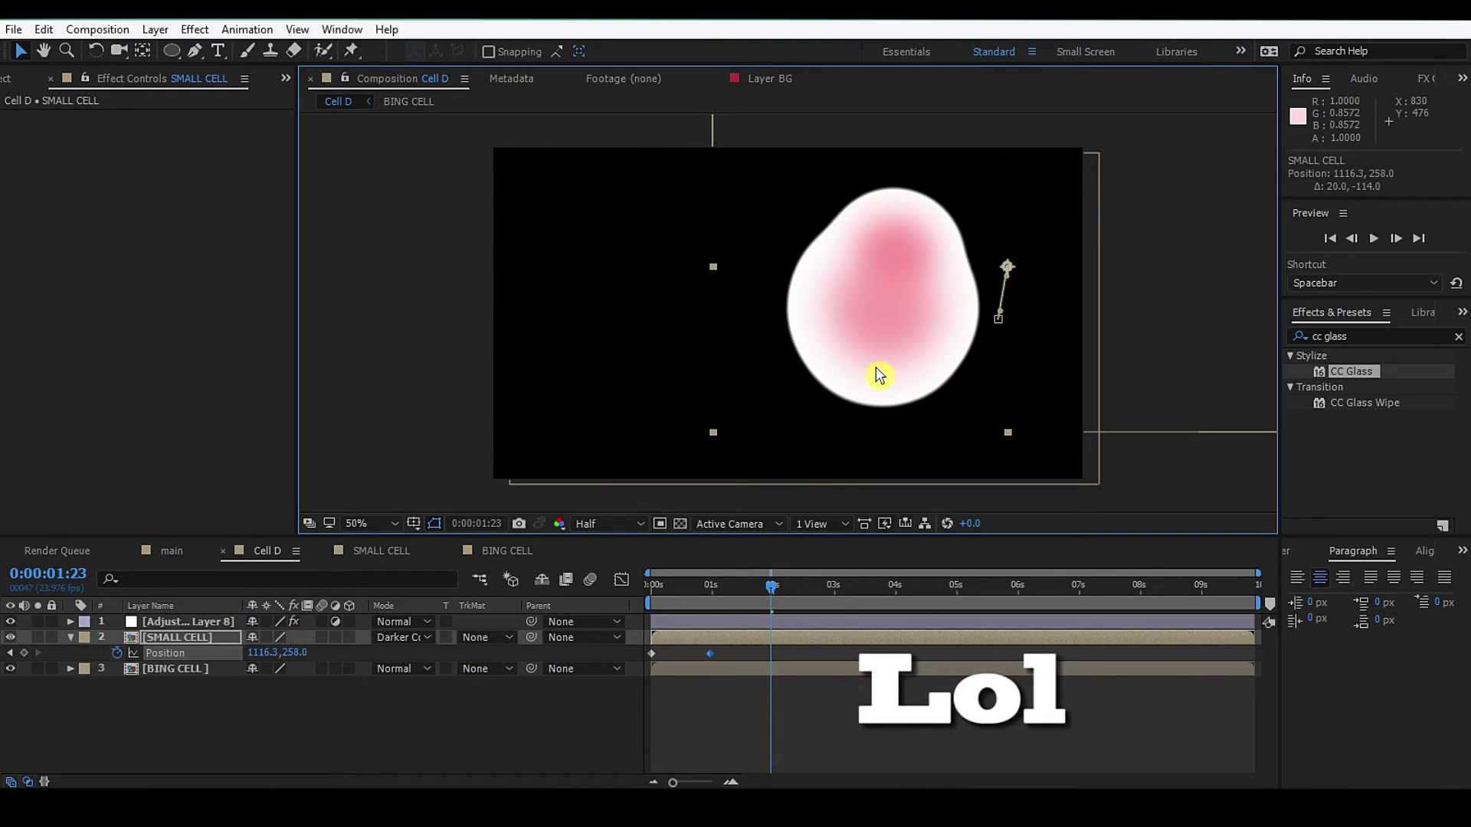
key("ctrl+z")
mouse_move(870, 363)
left_mouse_down()
mouse_move(856, 409)
mouse_move(875, 459)
left_mouse_up()
- Move the small cell up-left at 2:22, pull it out left at 4:11, then rewind
left_click(839, 591)
left_click_drag(840, 591, 834, 594)
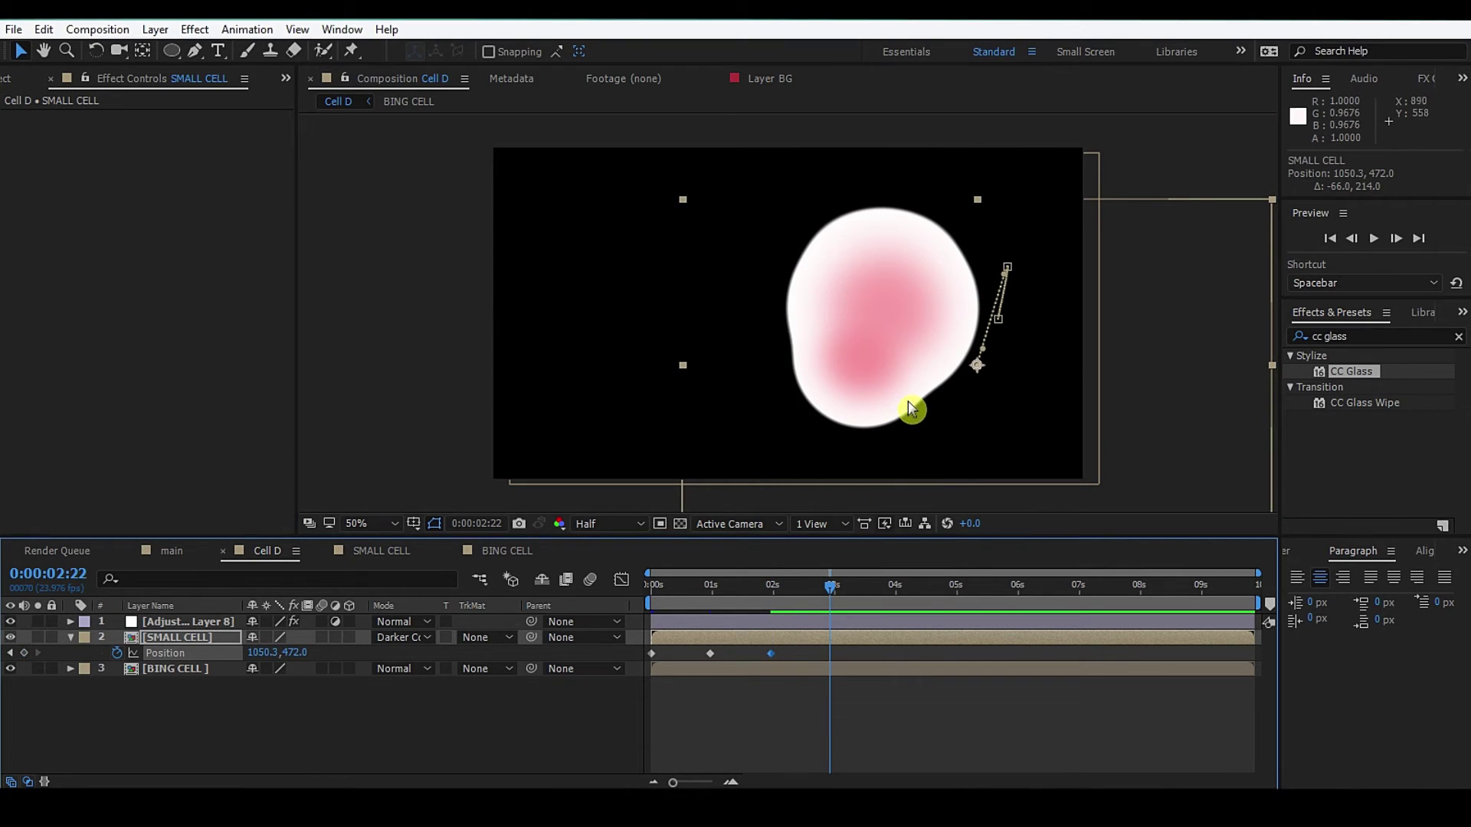
left_click_drag(907, 405, 870, 336)
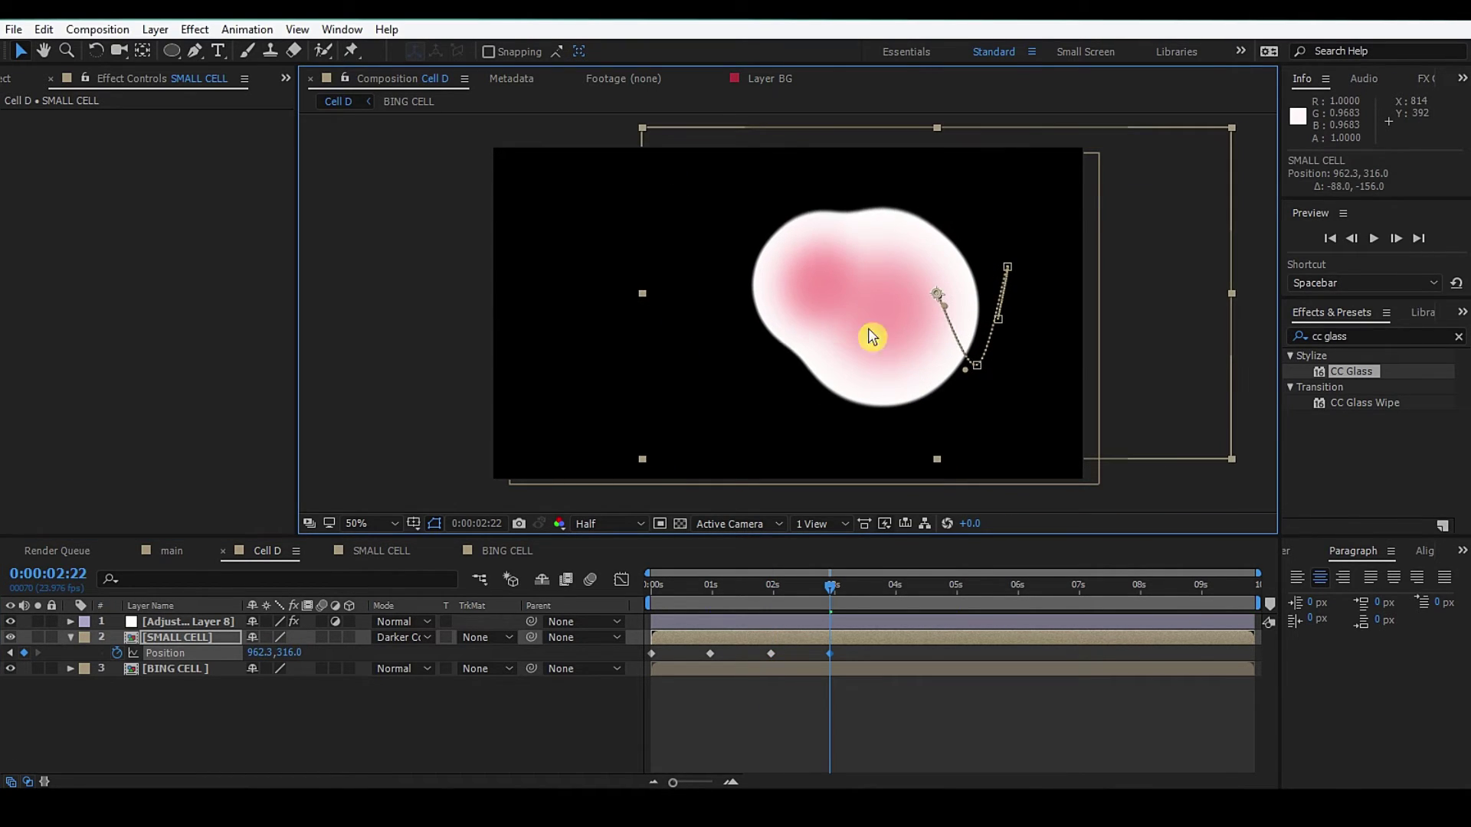
left_click_drag(895, 591, 922, 594)
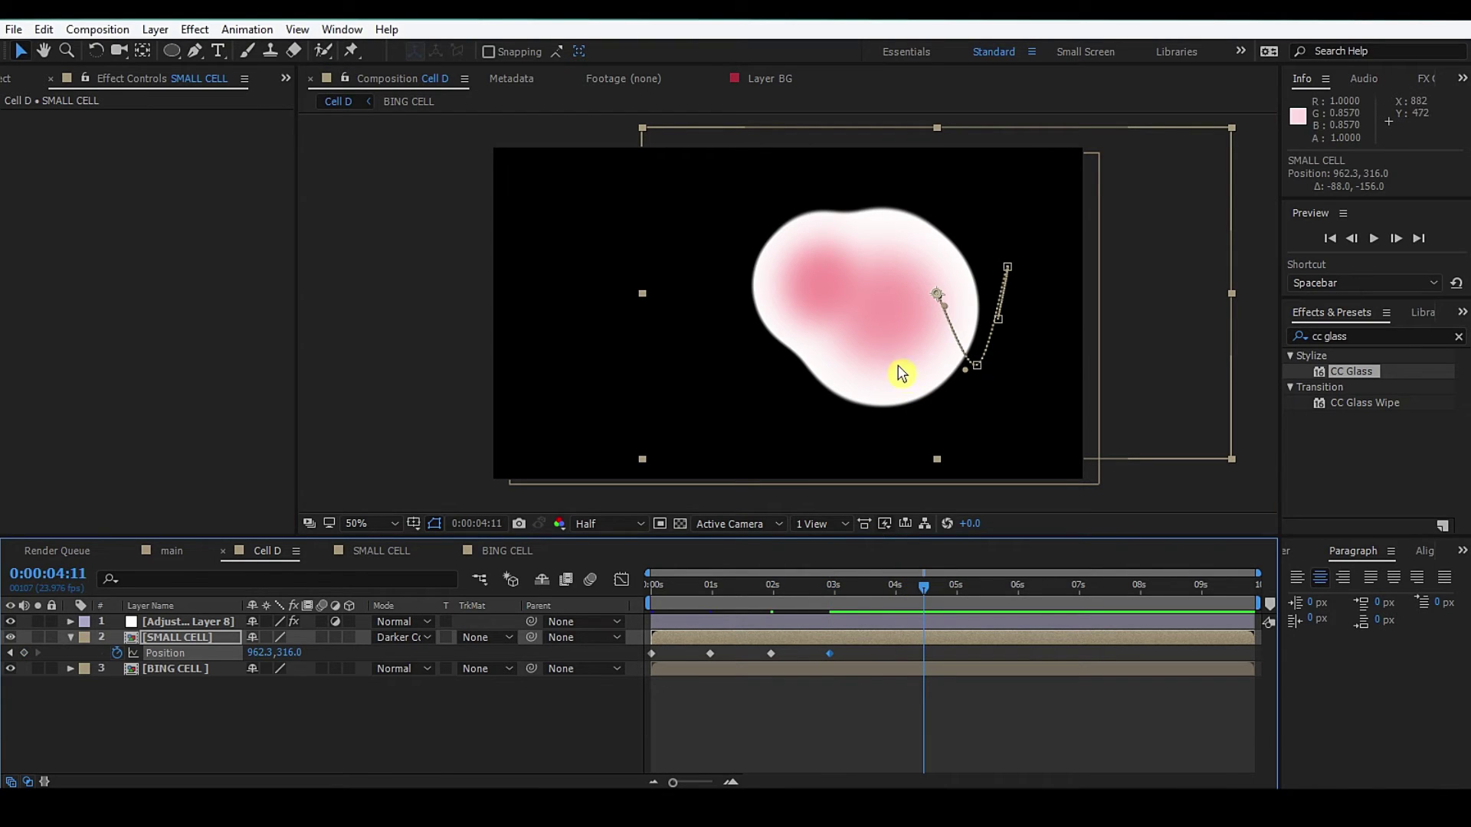
left_click_drag(900, 374, 725, 383)
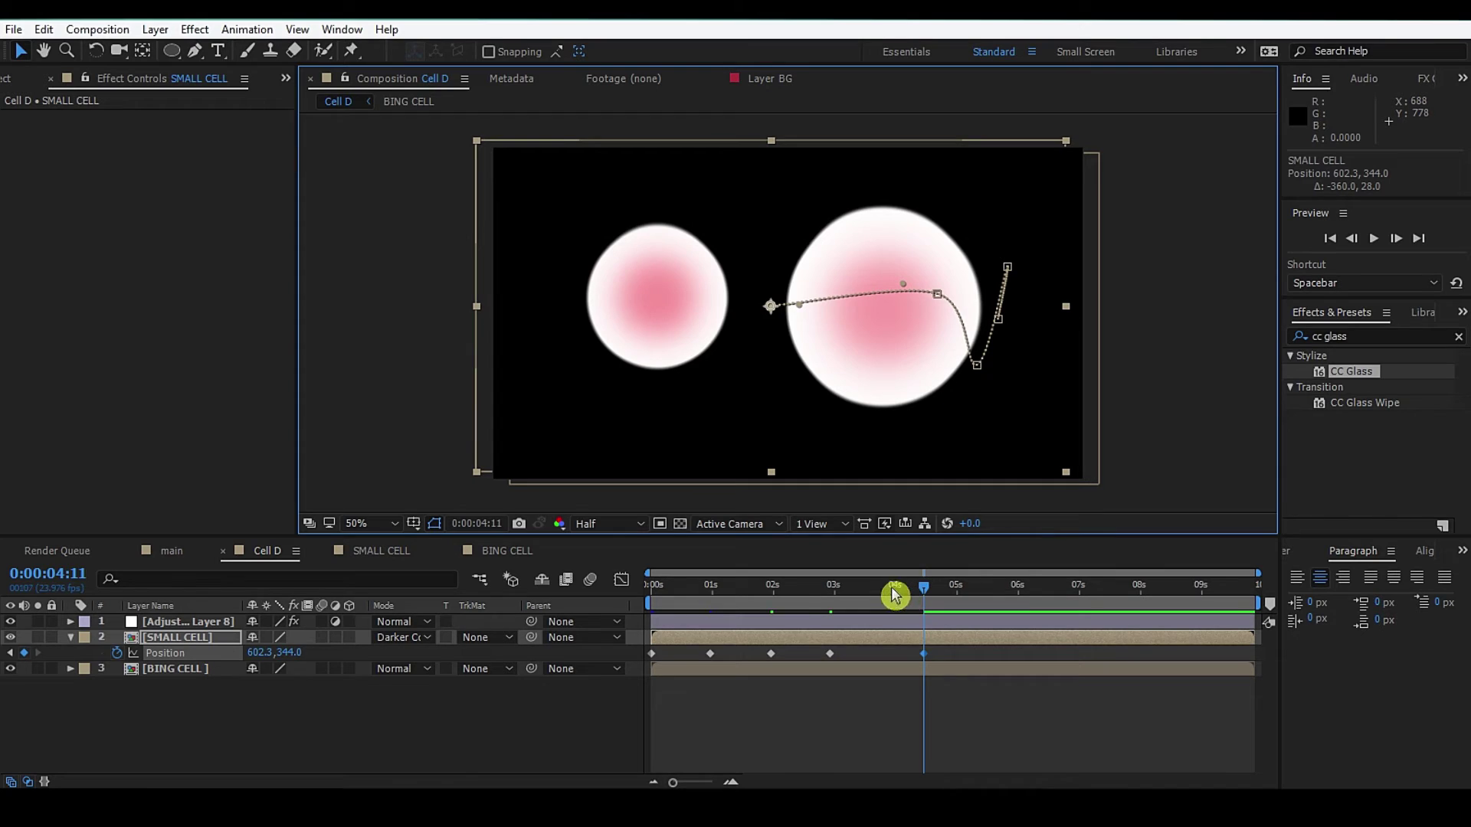
left_click_drag(895, 594, 644, 638)
- Trim the Cell D composition to a work area ending around six seconds
key("space")
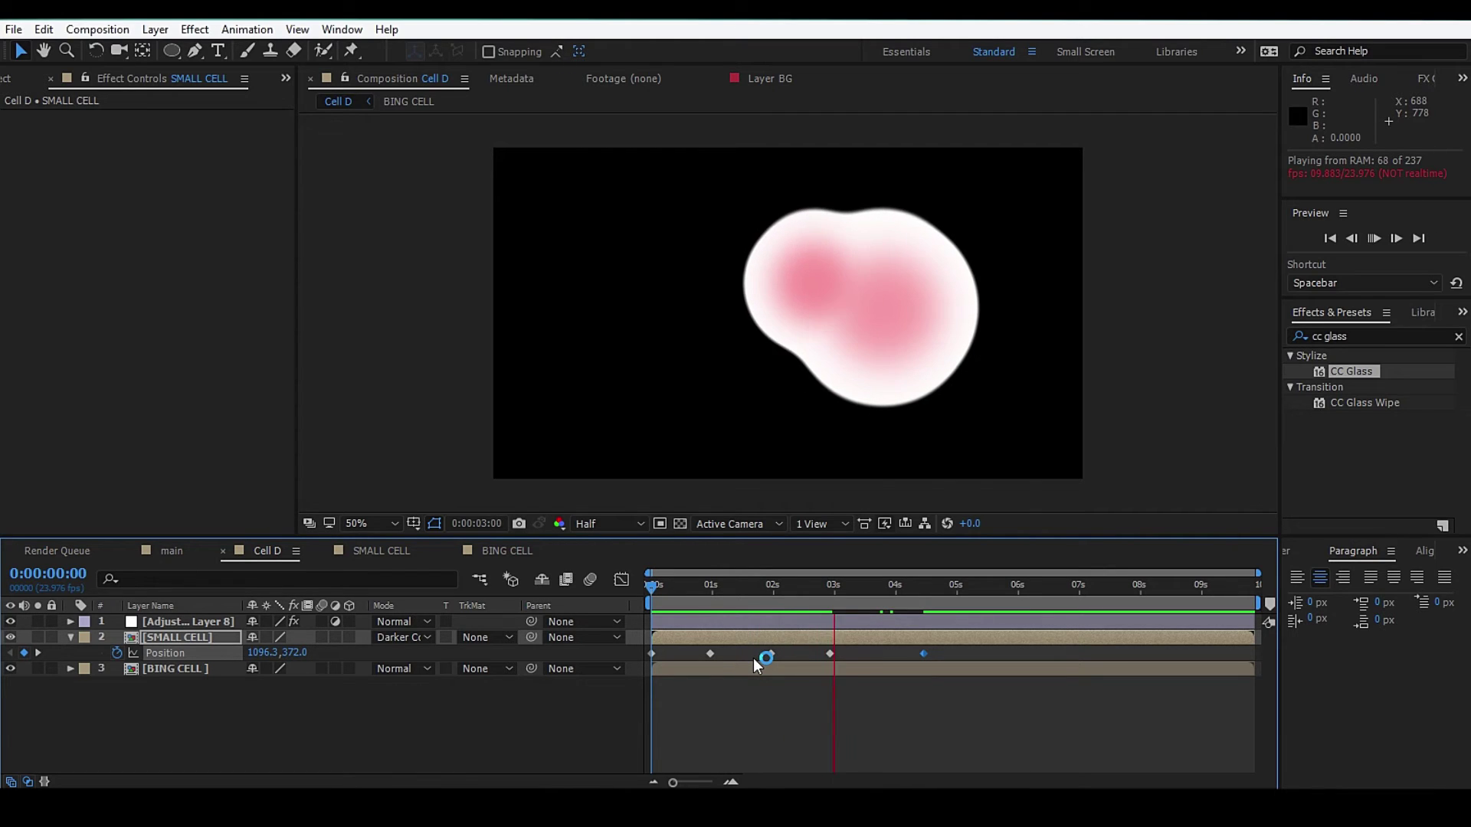
mouse_move(808, 592)
left_mouse_down()
mouse_move(1034, 600)
mouse_move(957, 602)
left_mouse_up()
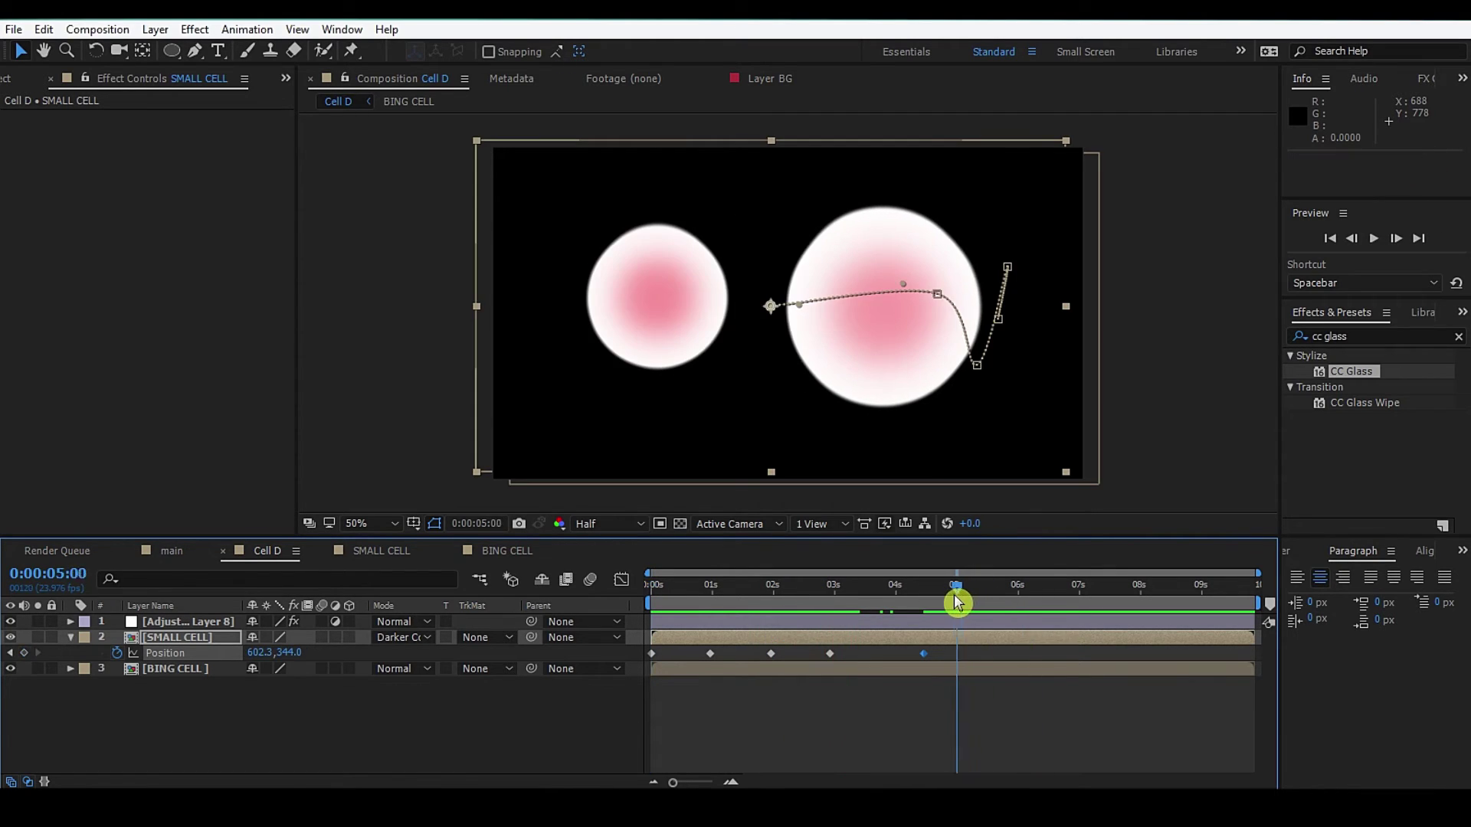
key("n")
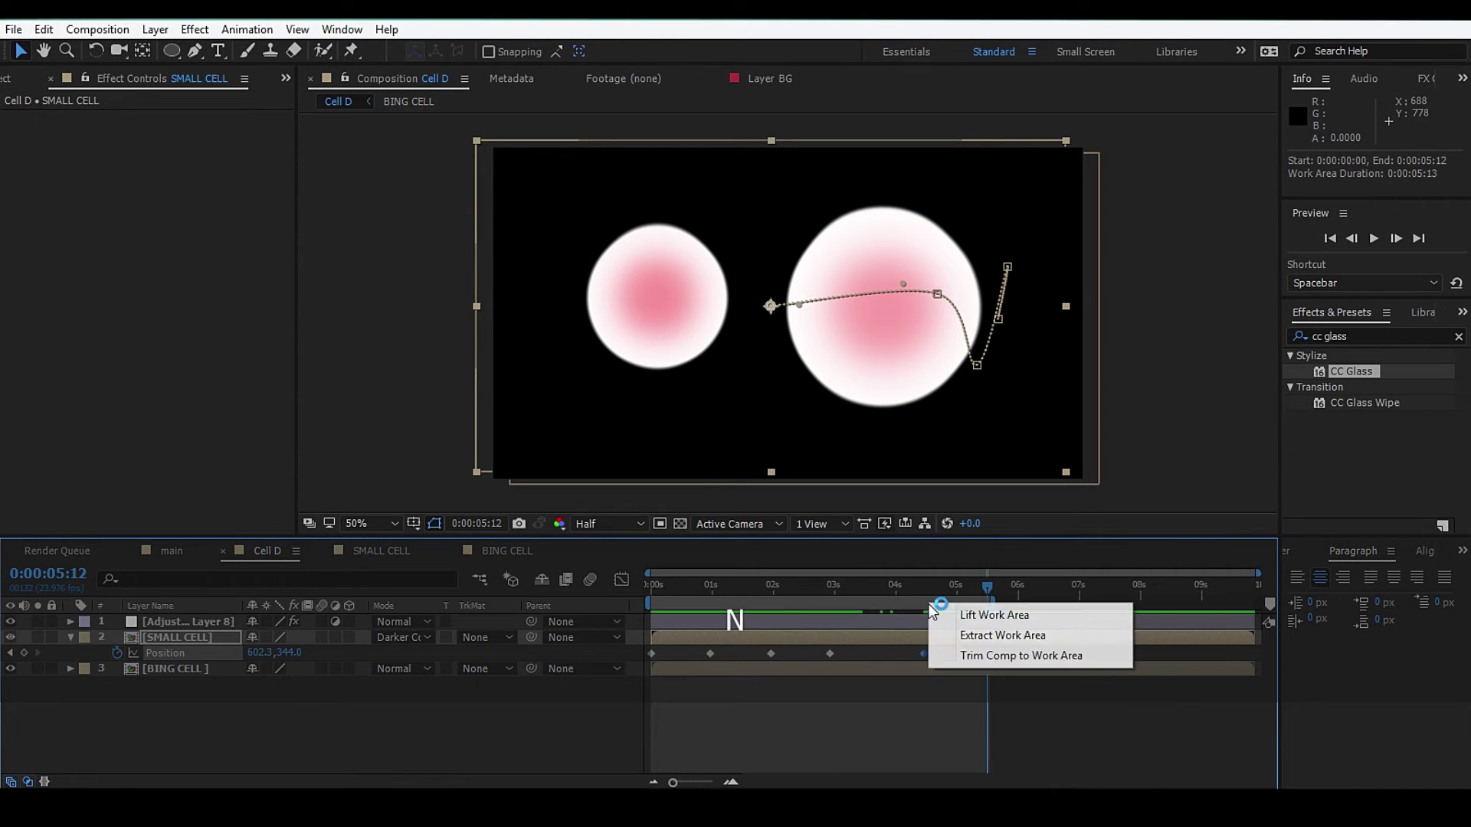
right_click(928, 600)
left_click(1012, 655)
key("Home")
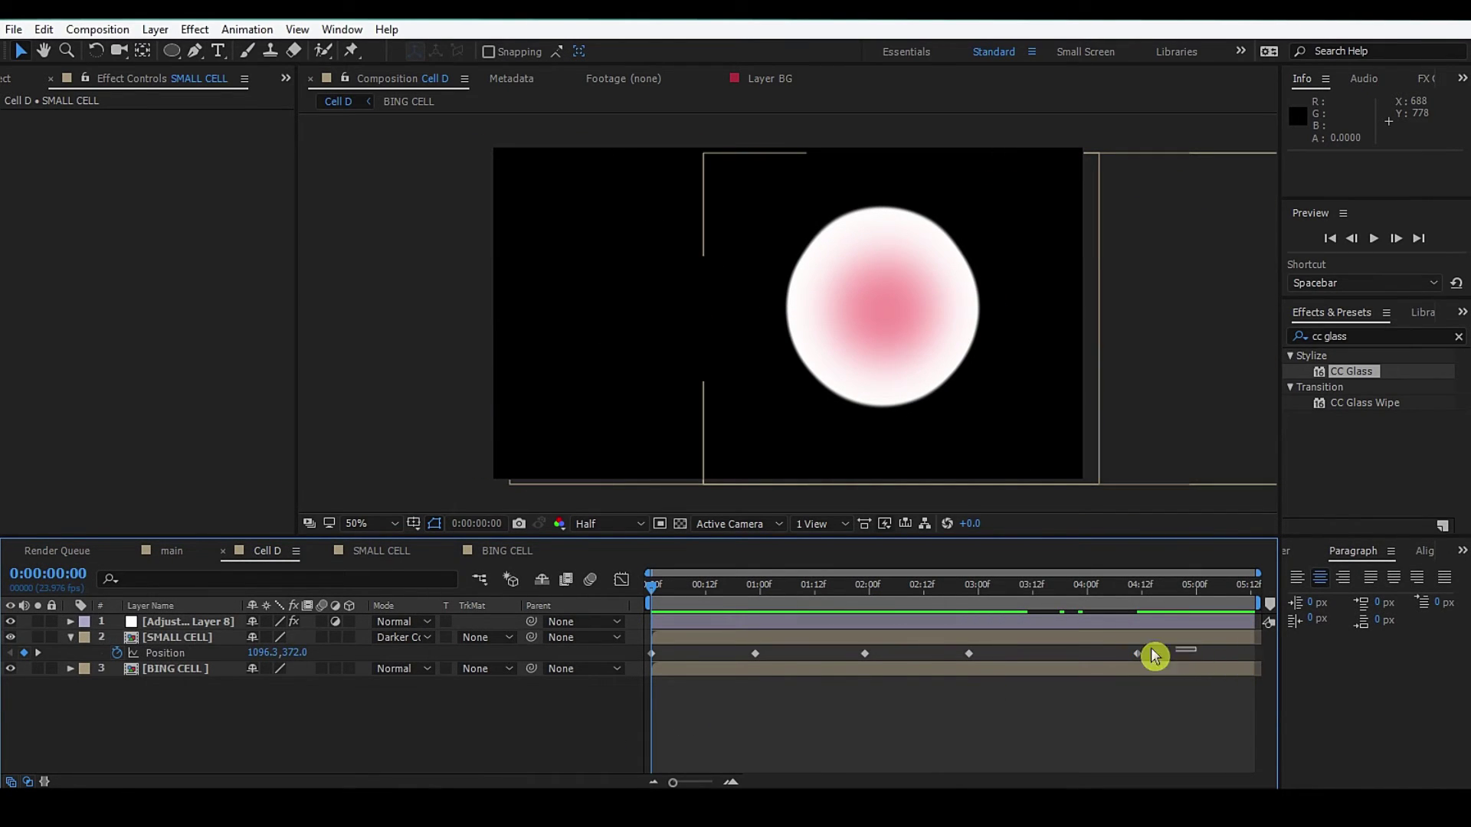
- Apply Easy Ease (F9) to all the small cell's Position keyframes and preview
left_click_drag(1153, 657, 644, 664)
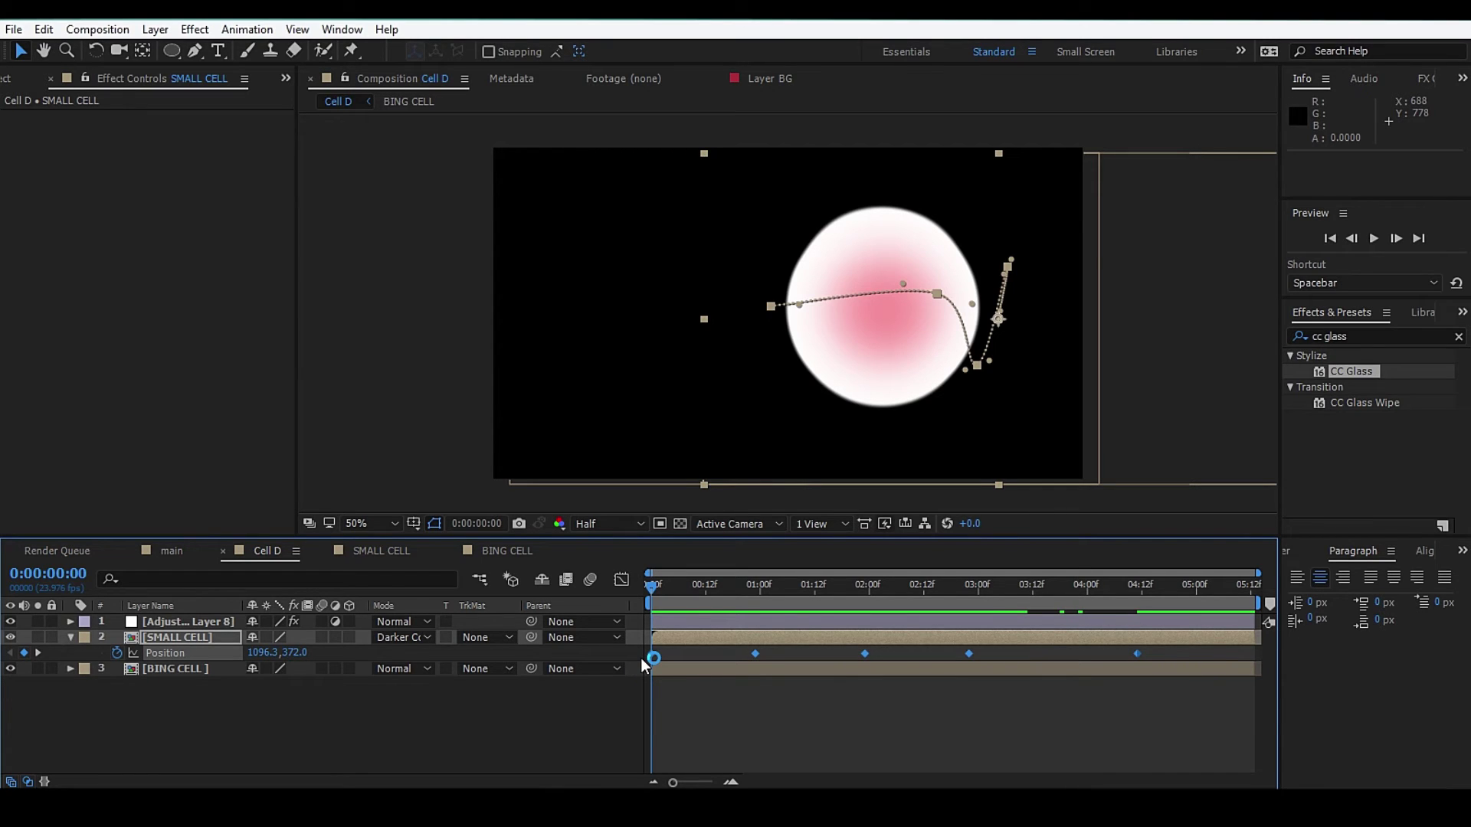
key("F9")
left_click(624, 740)
left_click(663, 600)
key("space")
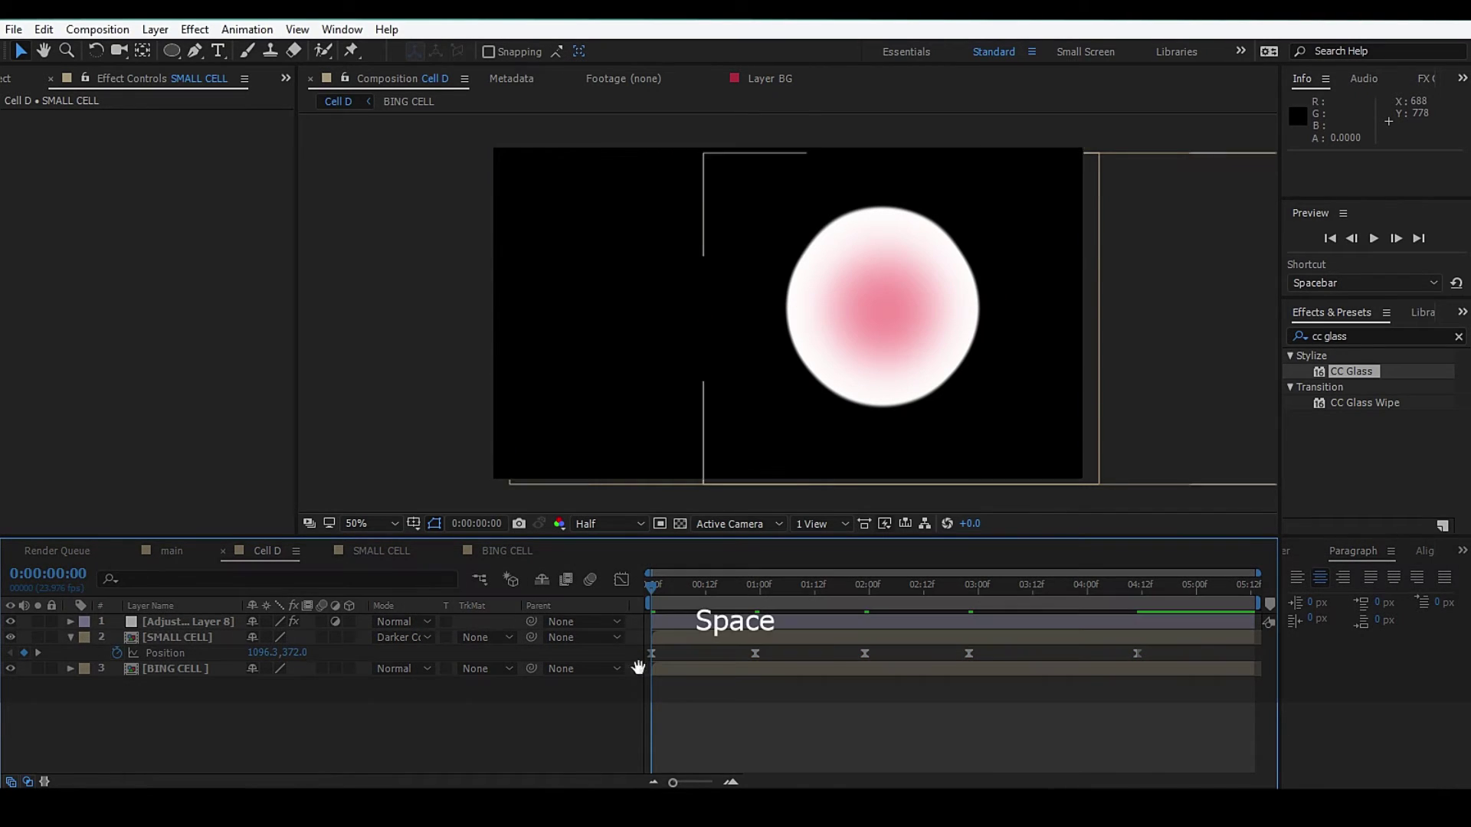
left_click(632, 716)
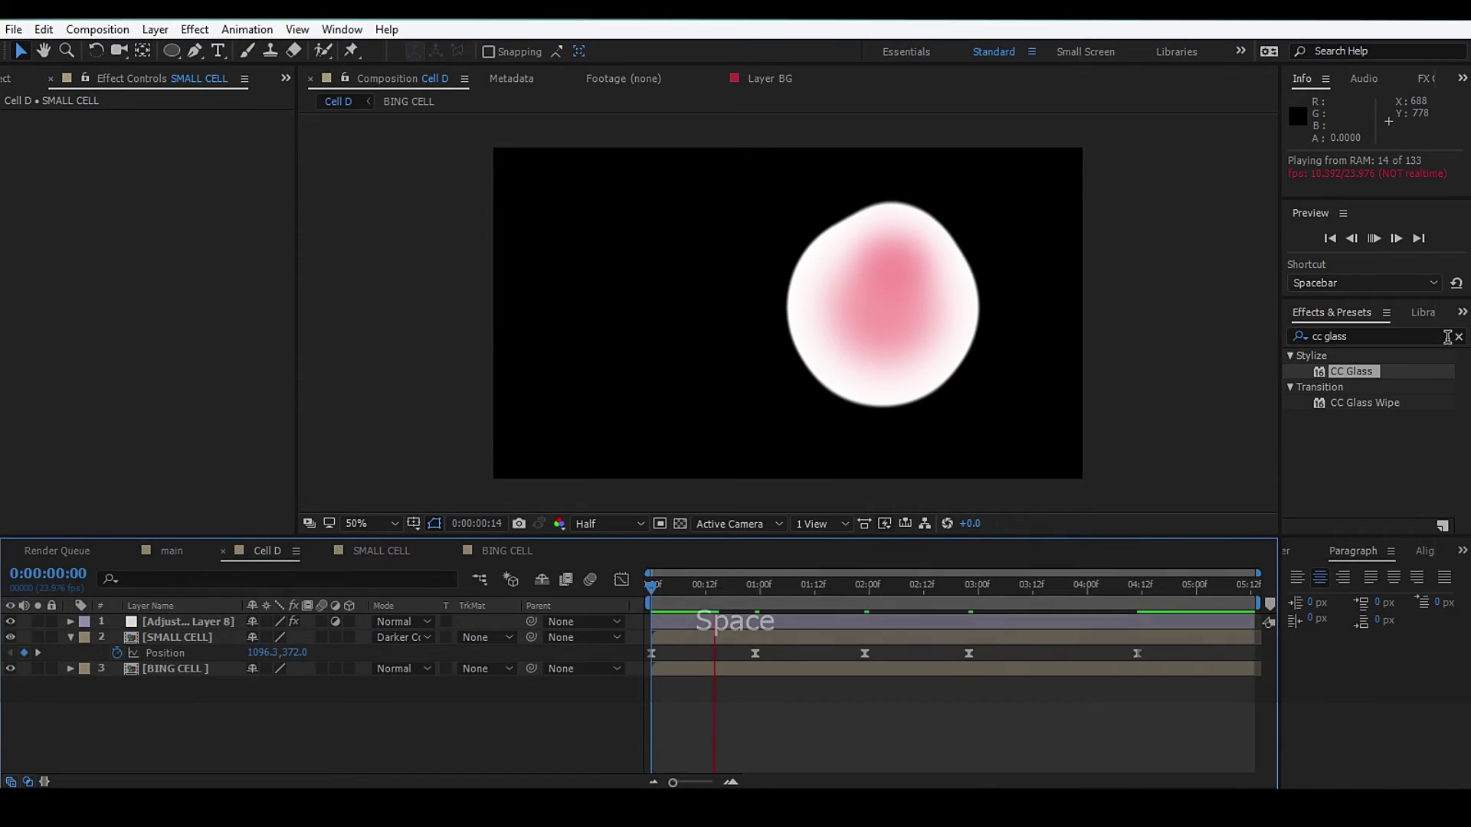
- Clear the effects search, scrub the eased animation, and collapse the small cell's properties
left_click(1458, 335)
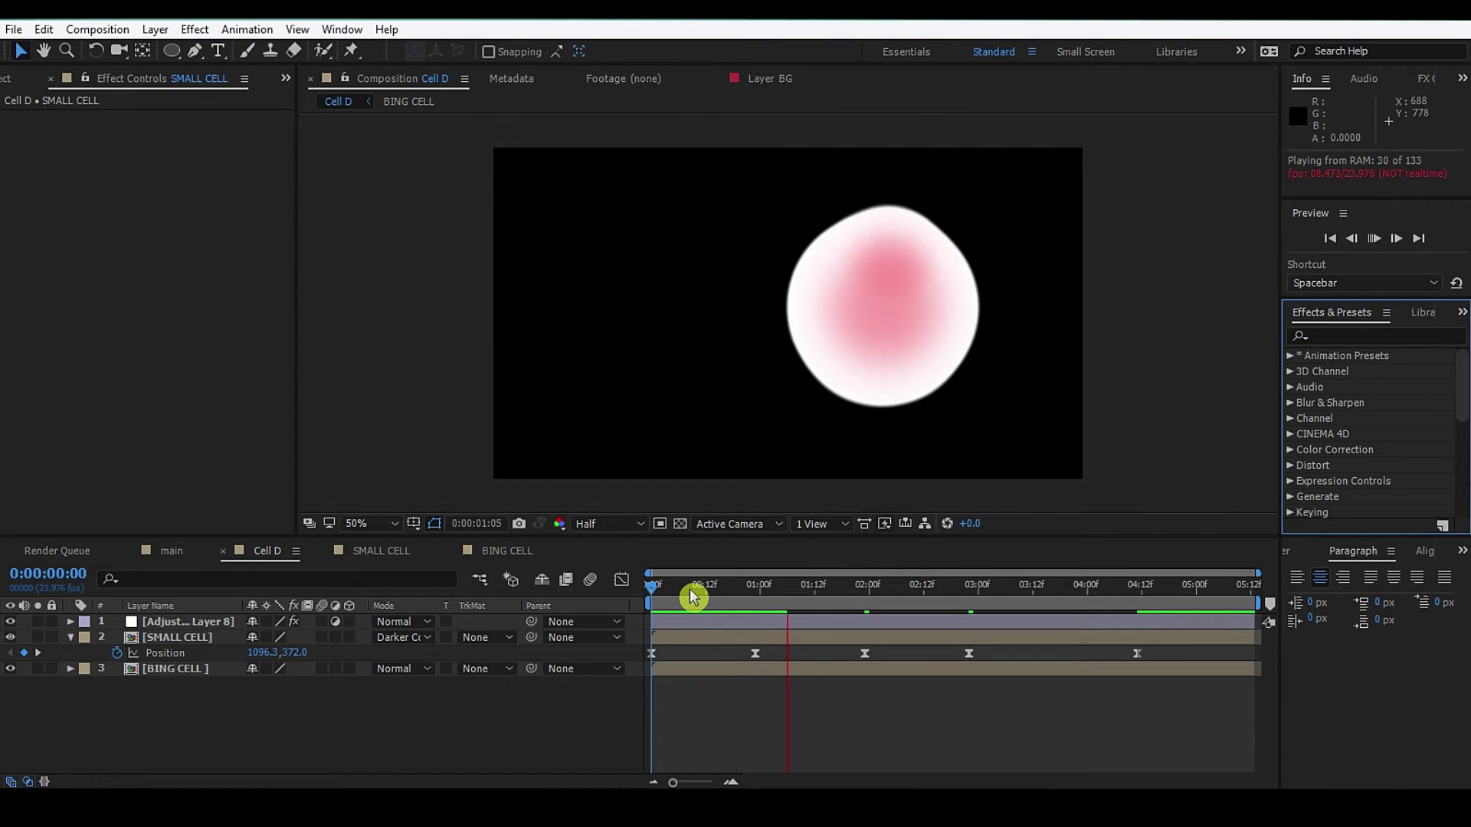
left_click_drag(704, 598, 997, 618)
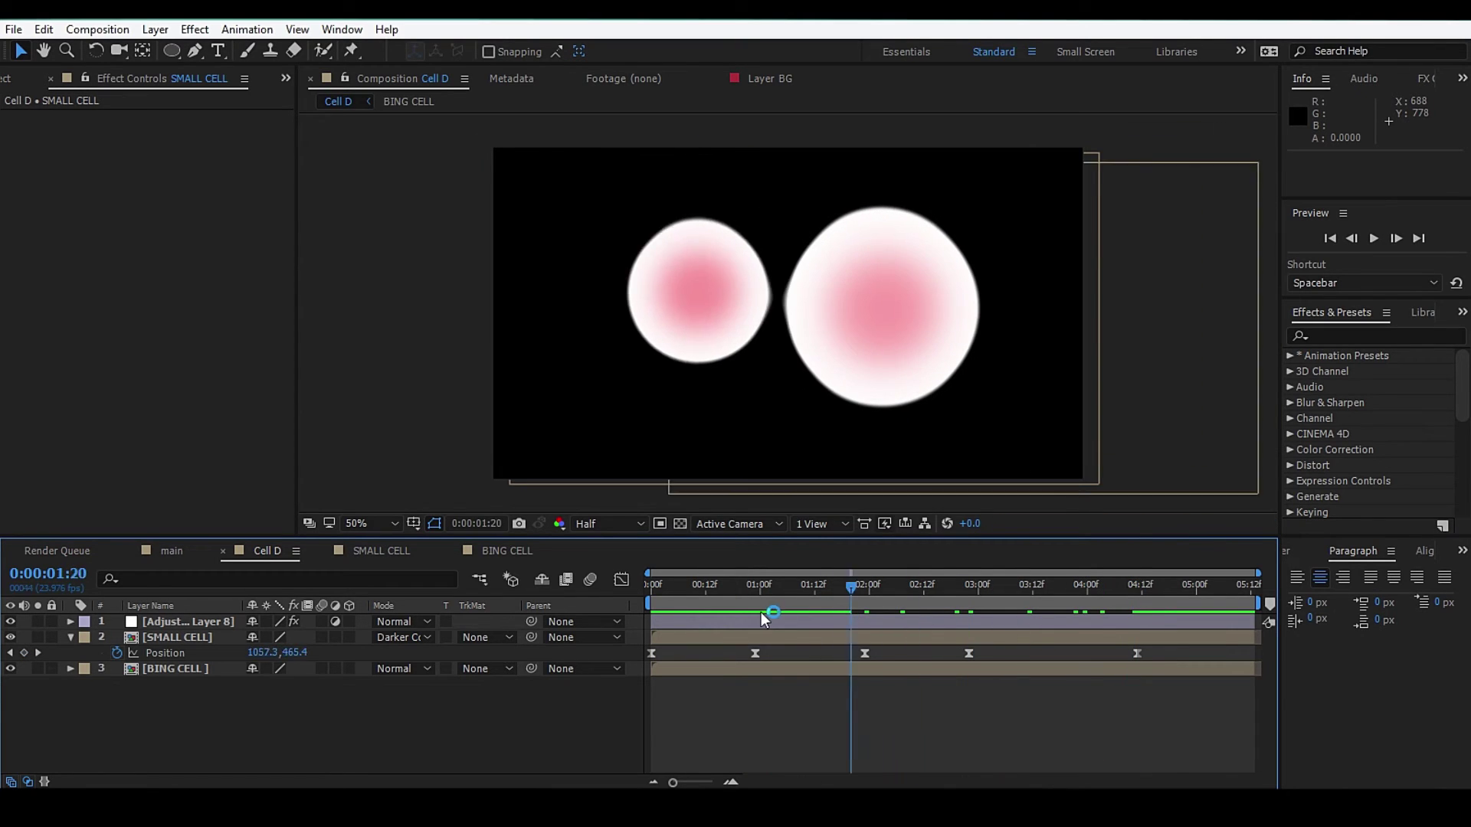
left_click_drag(998, 617, 94, 664)
left_click(71, 637)
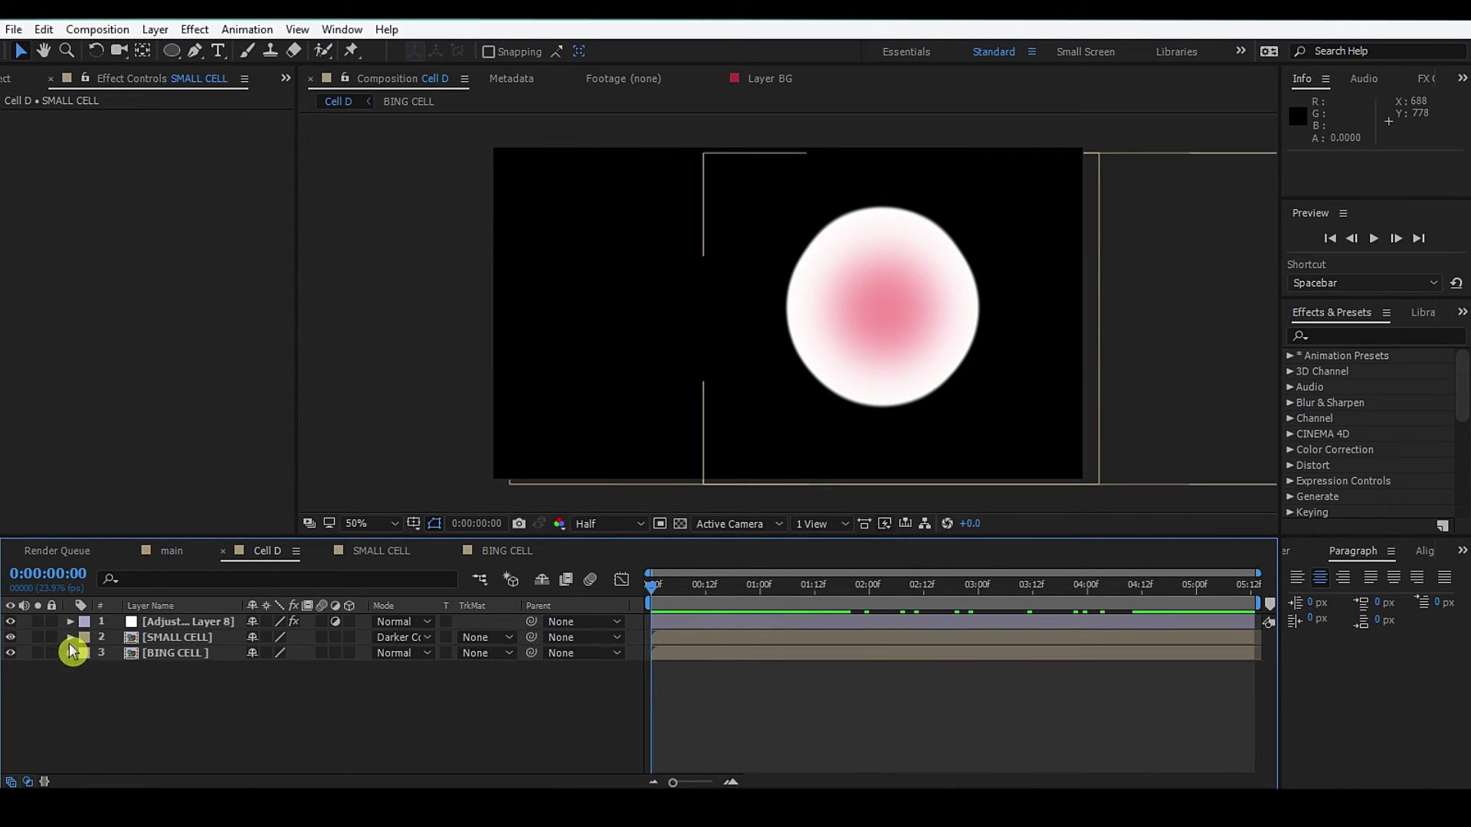
- Check the merge near four seconds in the main composition, then open BING CELL
left_click(172, 551)
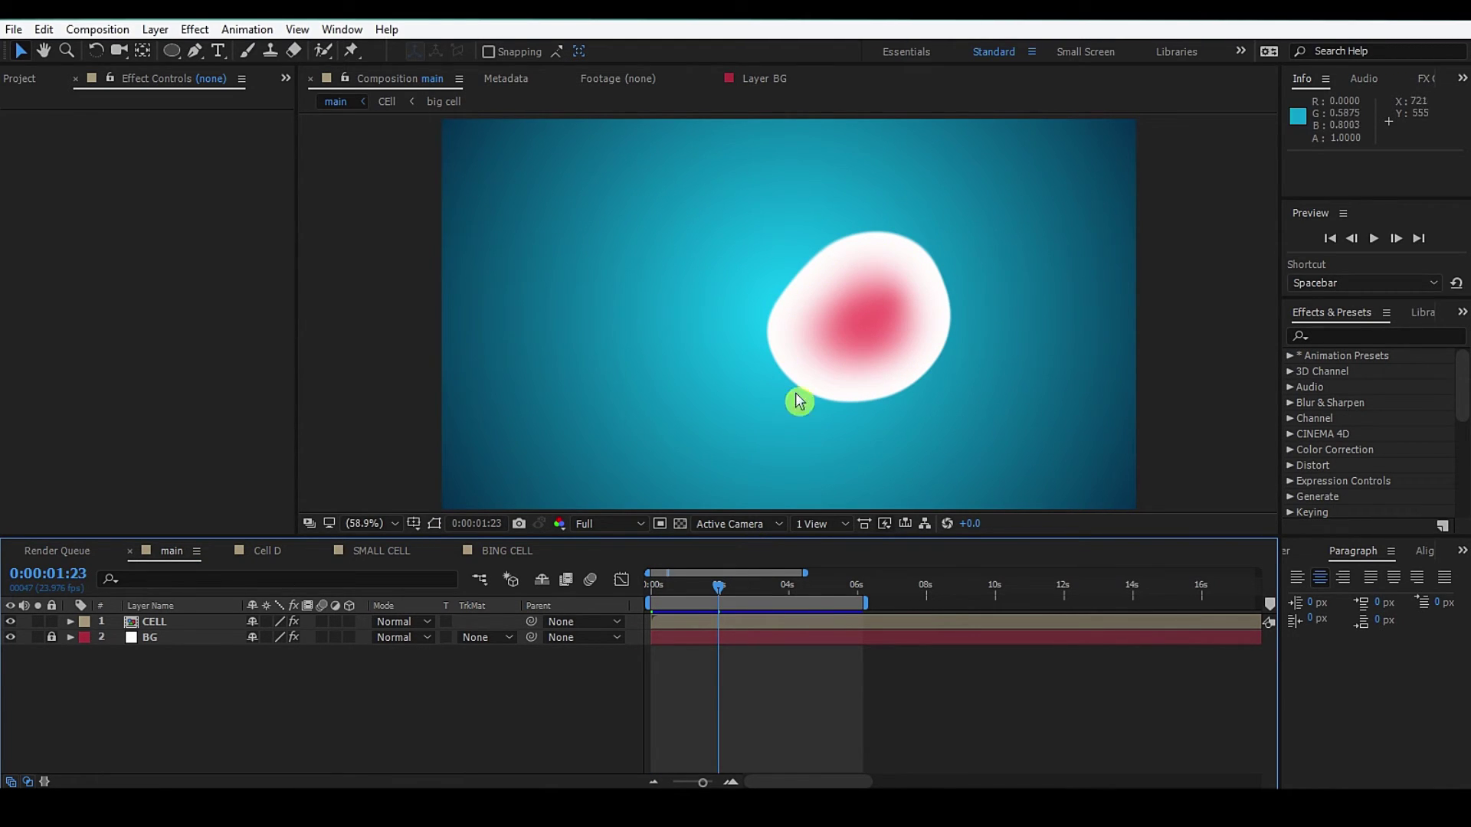
left_click(787, 592)
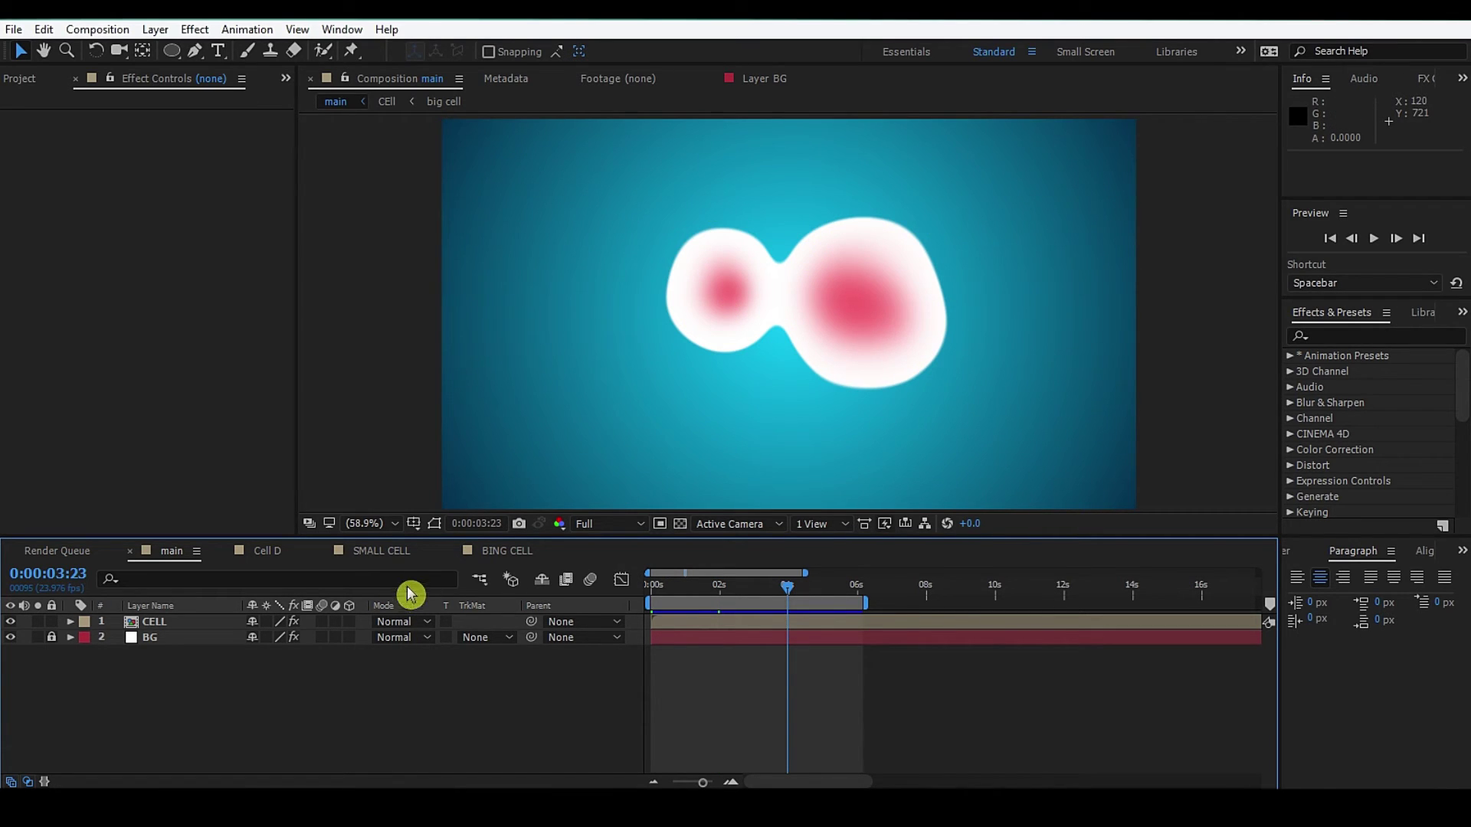
left_click(380, 552)
left_click(499, 550)
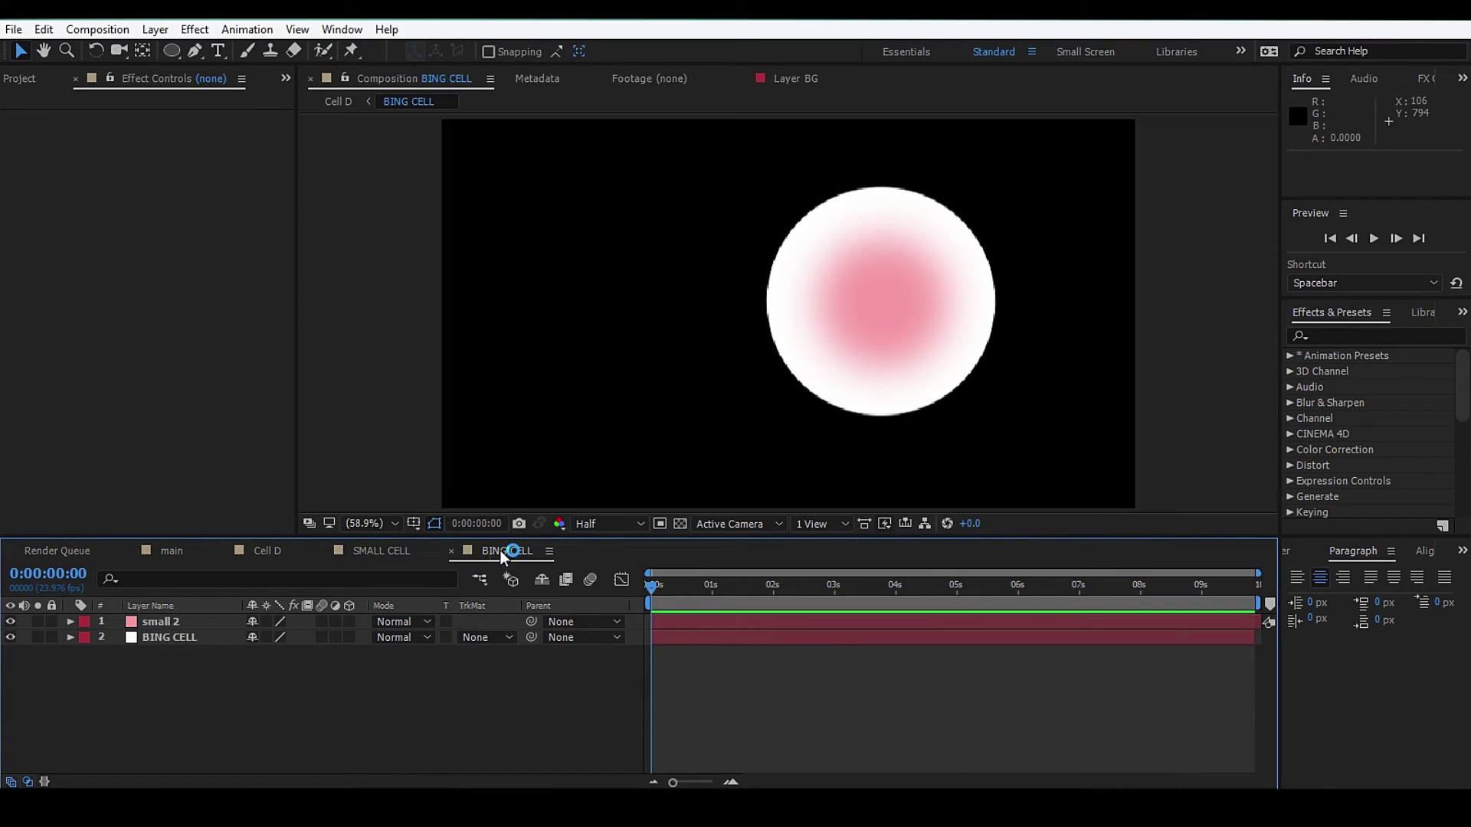
- Pre-compose all three Cell D layers into a new composition named CELL MAIN
left_click(380, 551)
left_click(271, 554)
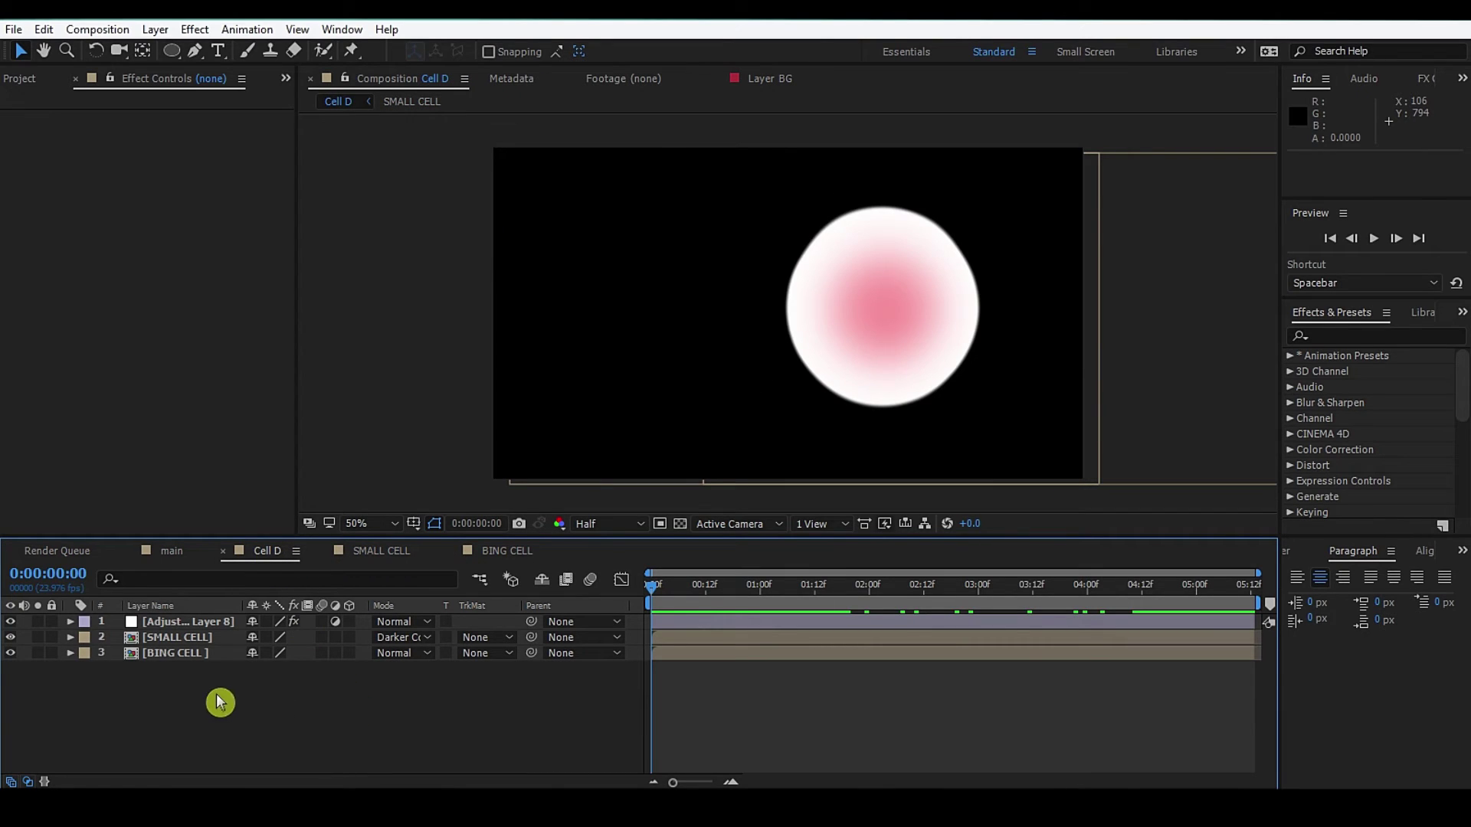
left_click_drag(190, 686, 207, 631)
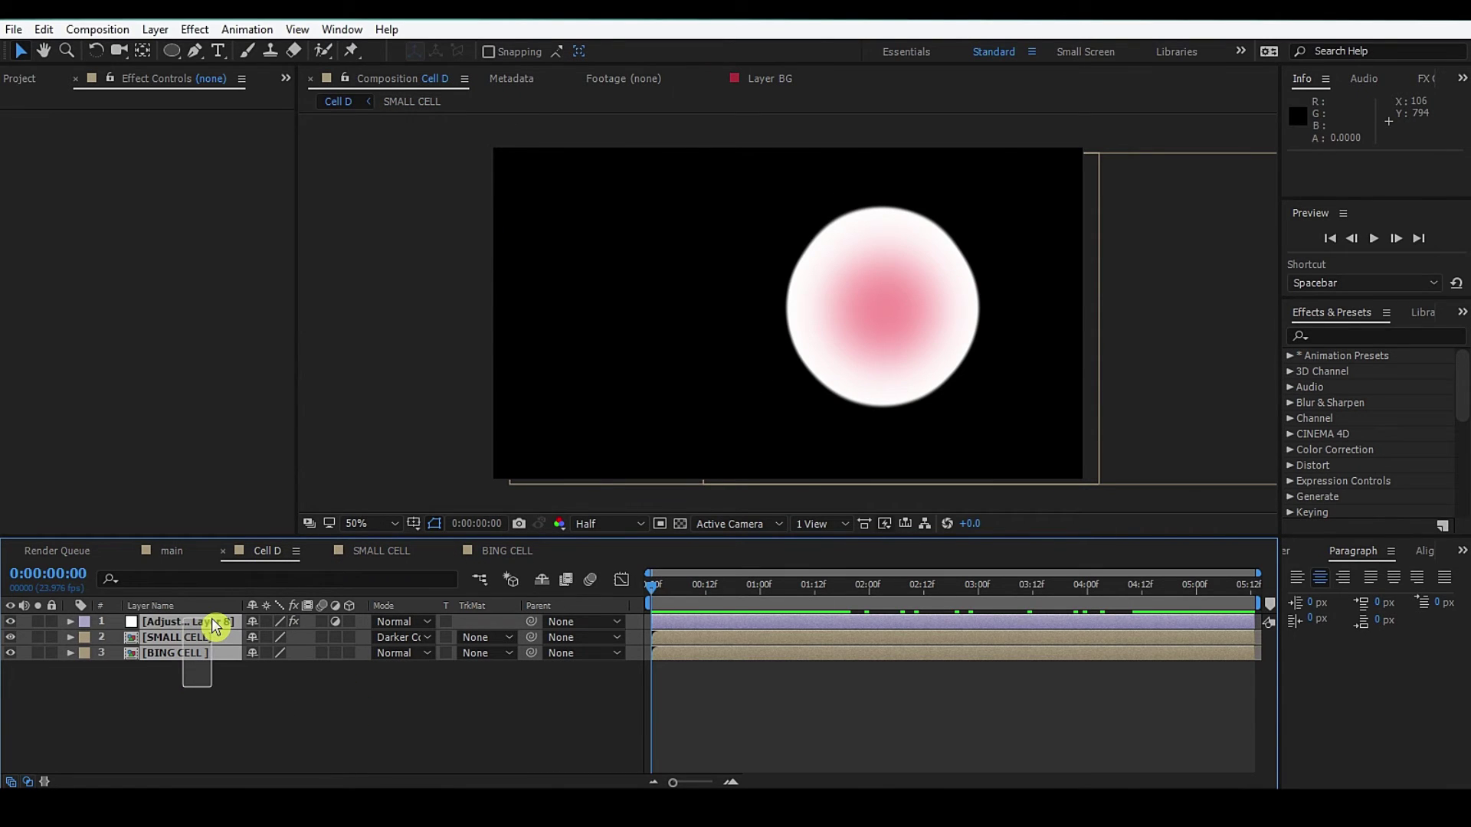
right_click(208, 640)
left_click(259, 629)
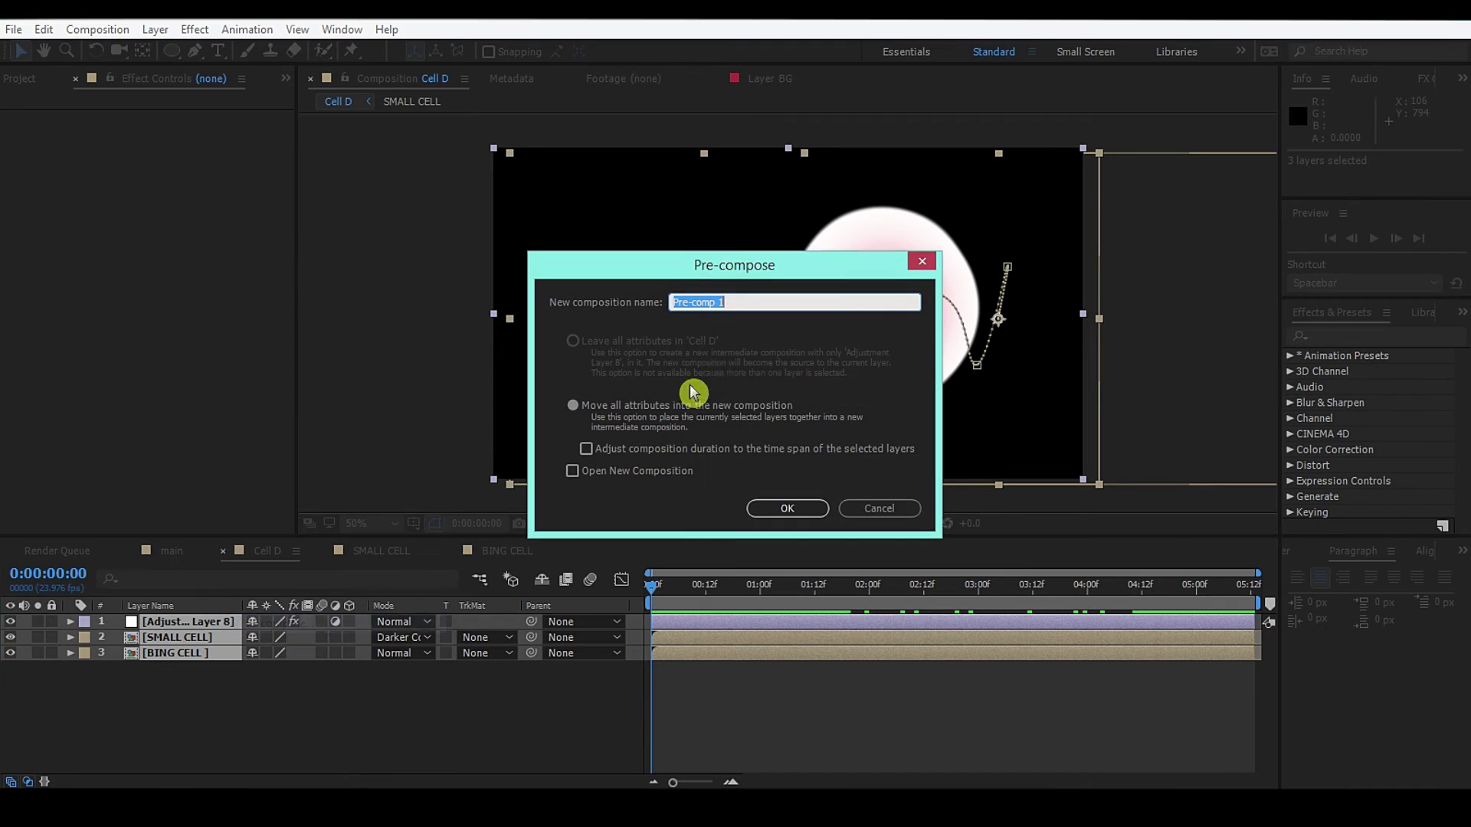
key("Caps_Lock")
type("CELL")
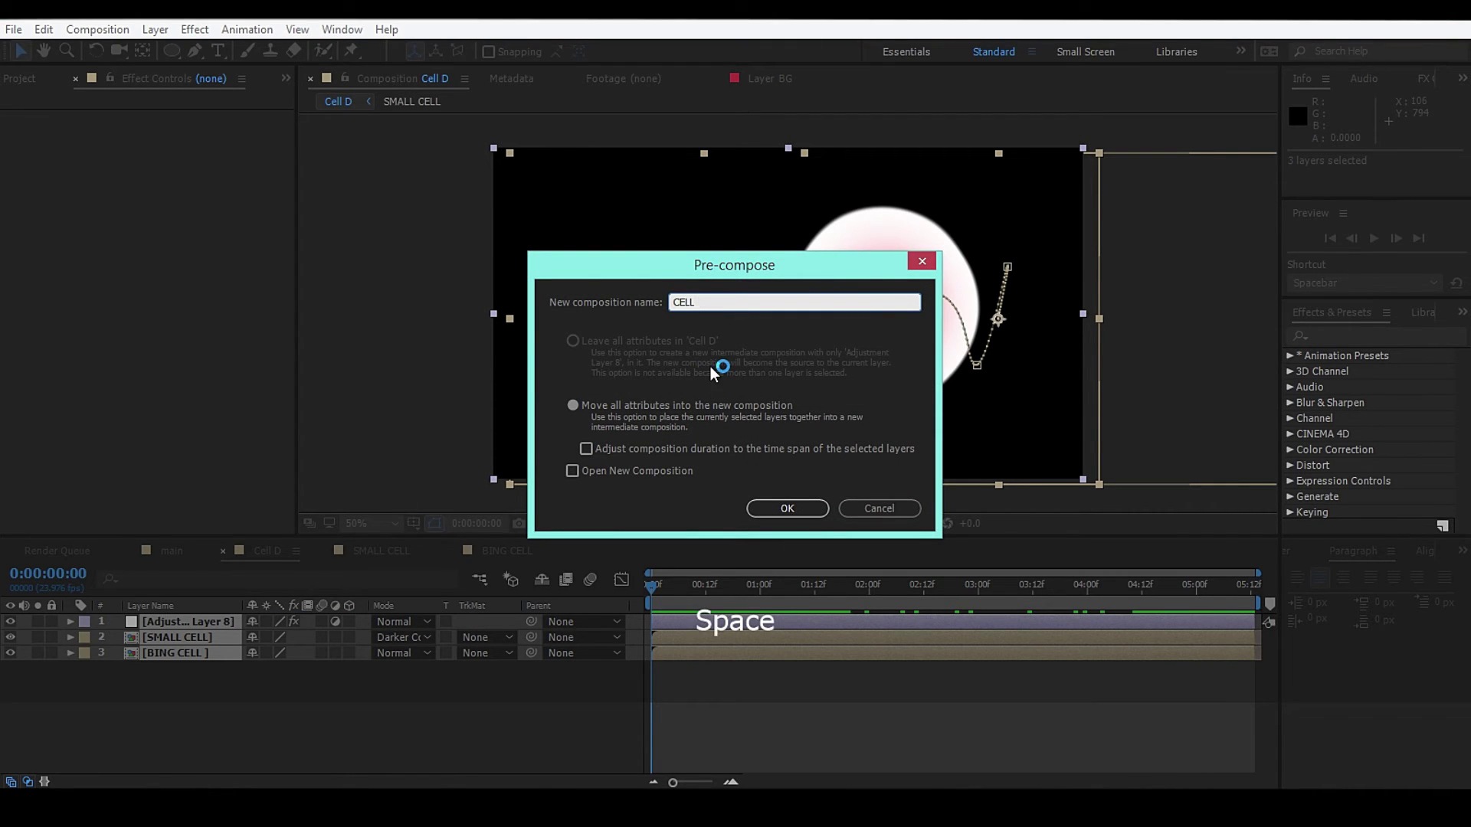
type("N")
key("Return")
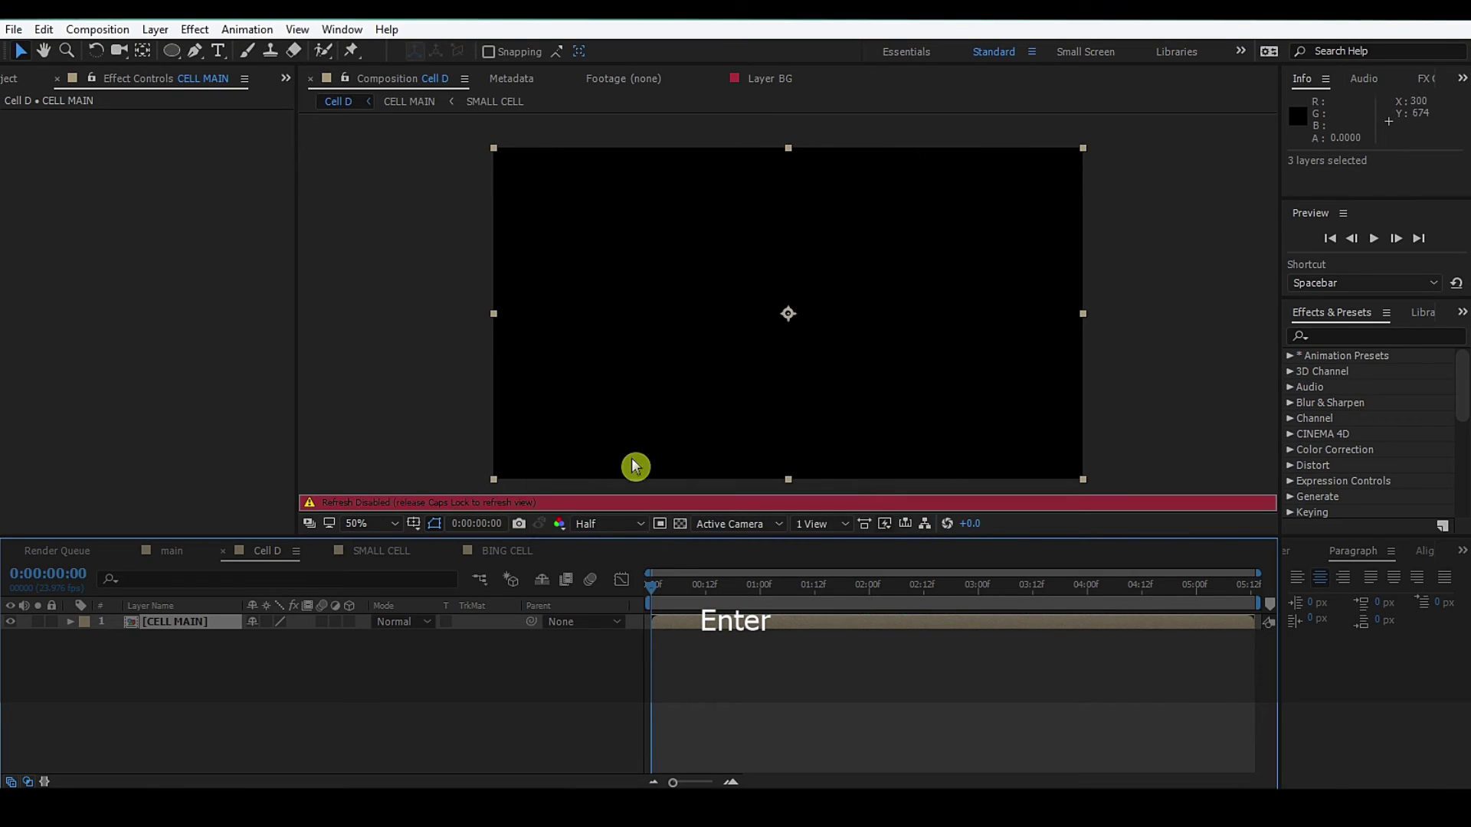
key("Caps_Lock")
right_click(349, 679)
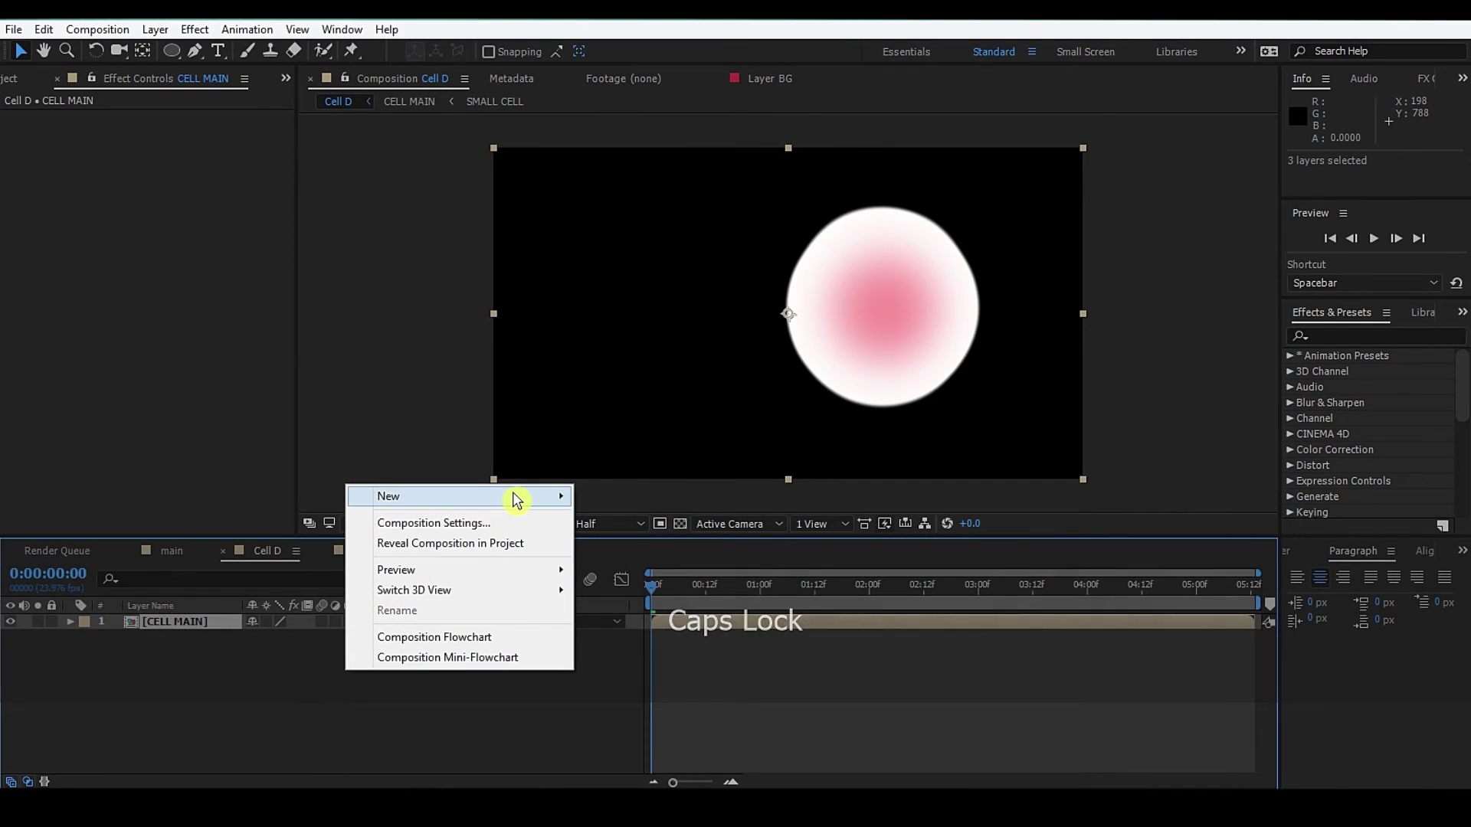
- Add the adjustment layer, then a white solid named BG at the stack's bottom
mouse_move(460, 497)
left_click(644, 645)
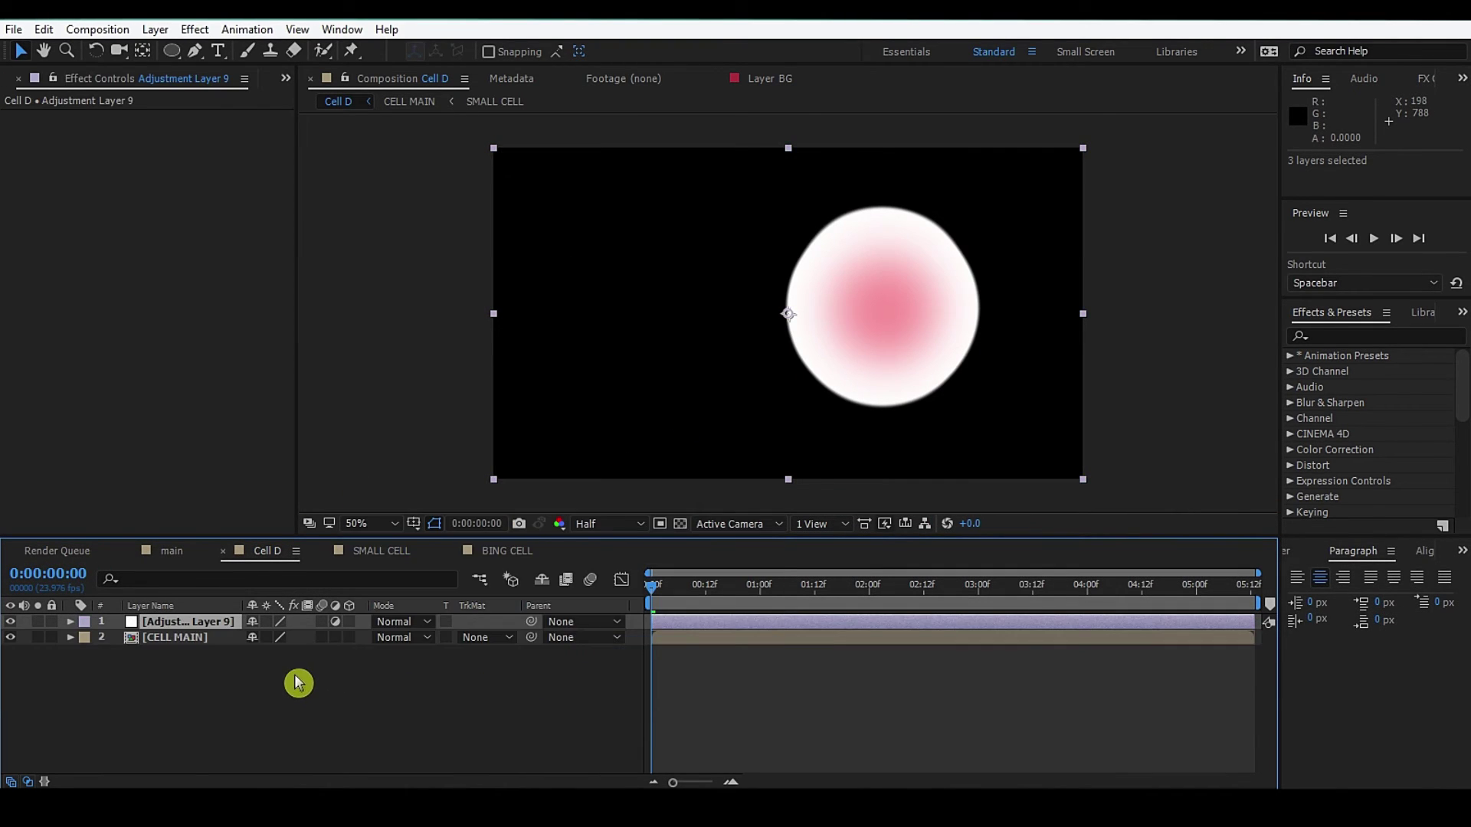
right_click(296, 679)
left_click(563, 546)
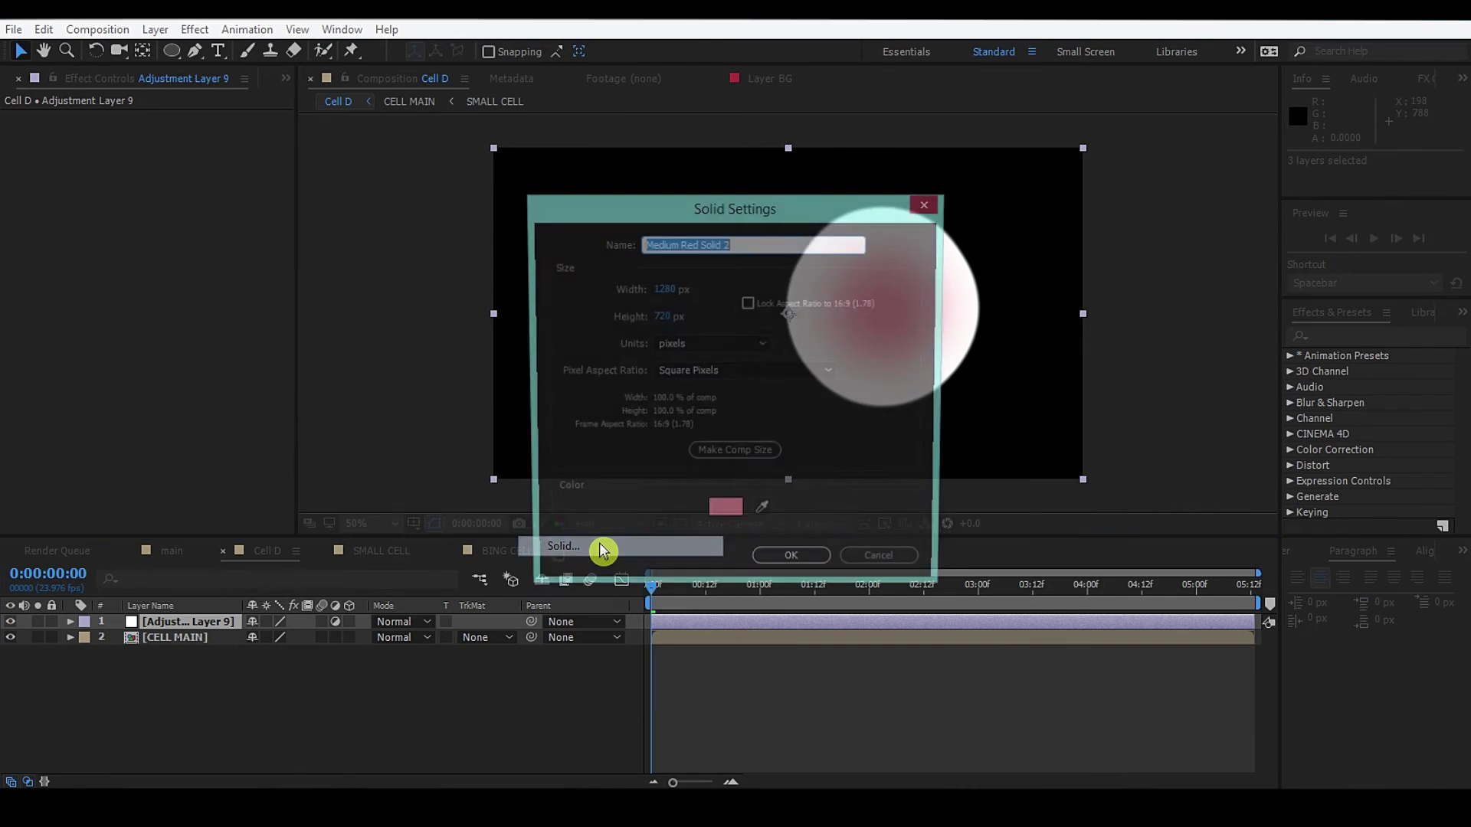
key("Caps_Lock")
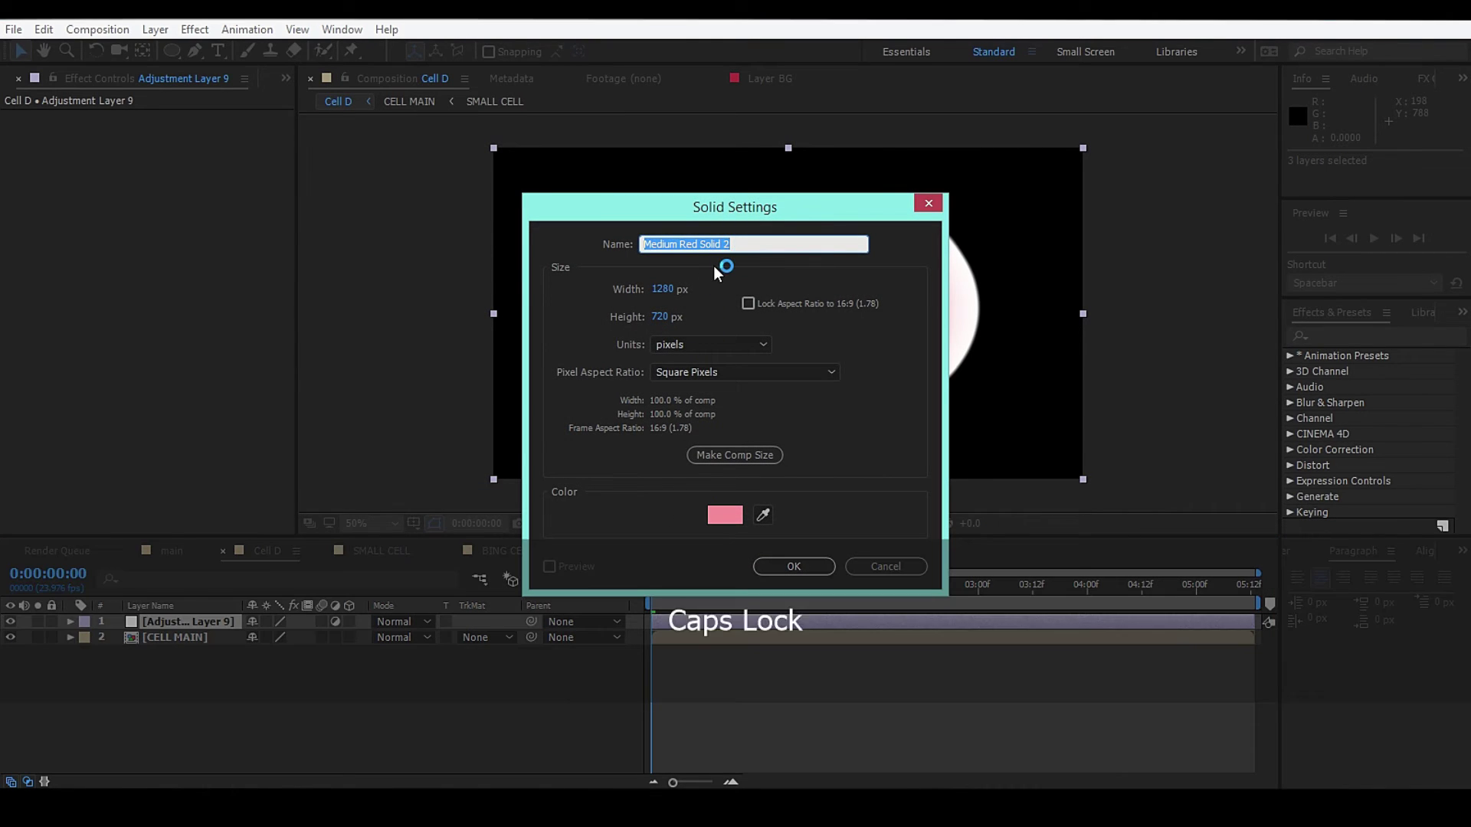
type("BG")
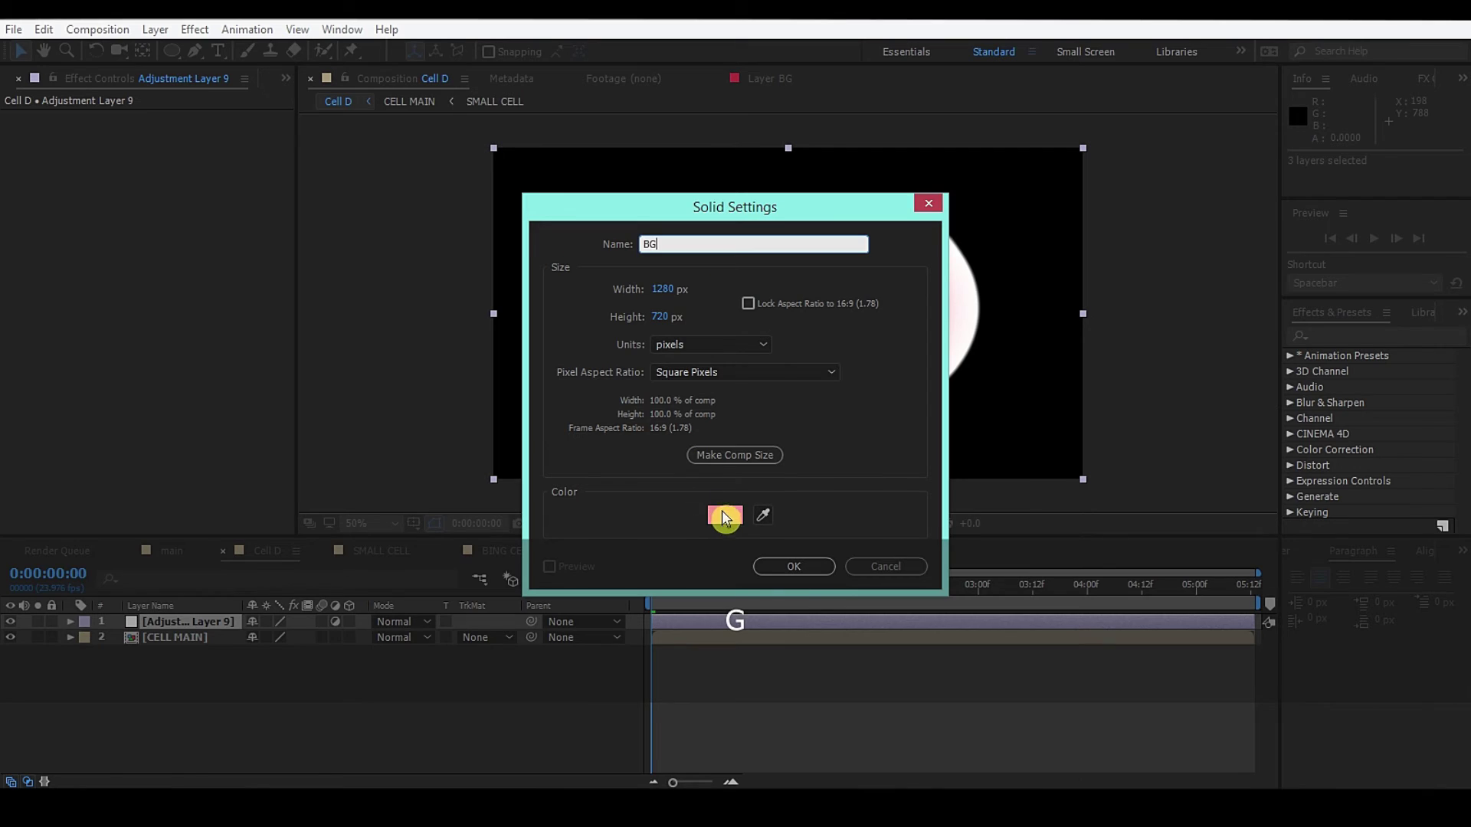
left_click(725, 513)
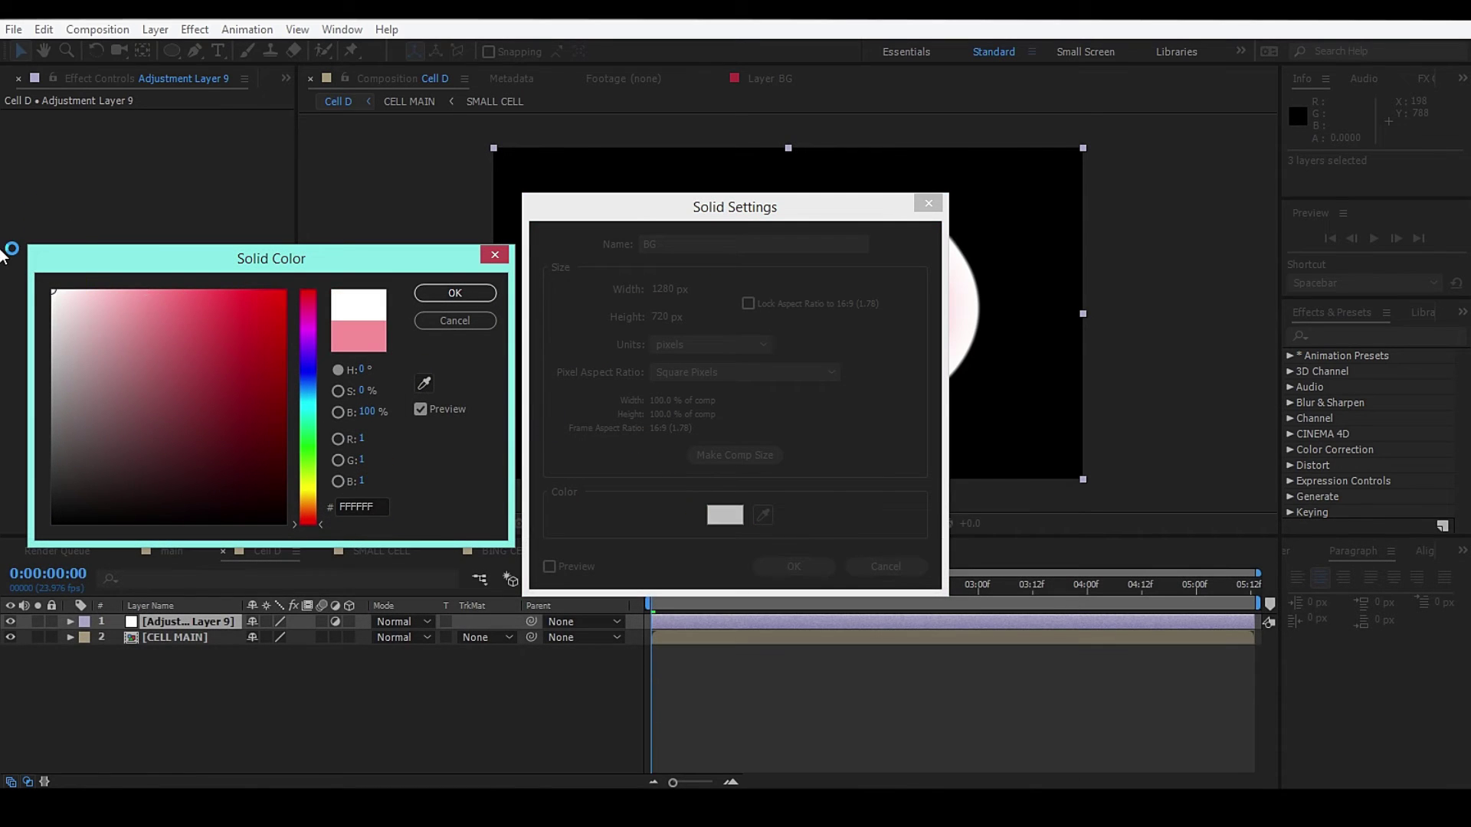
key("Return")
key("Return")
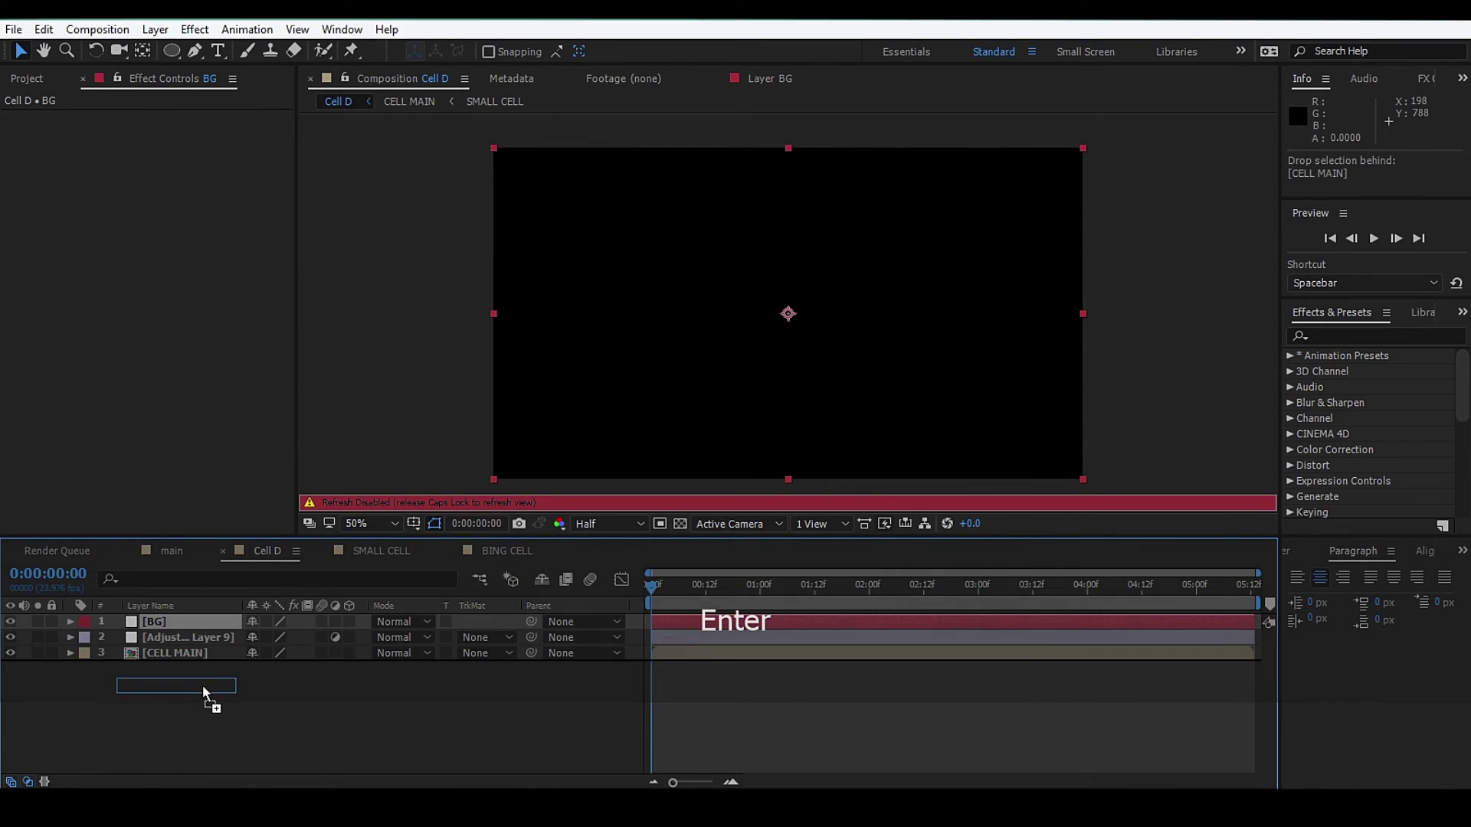
left_click_drag(211, 628, 196, 690)
key("Caps_Lock")
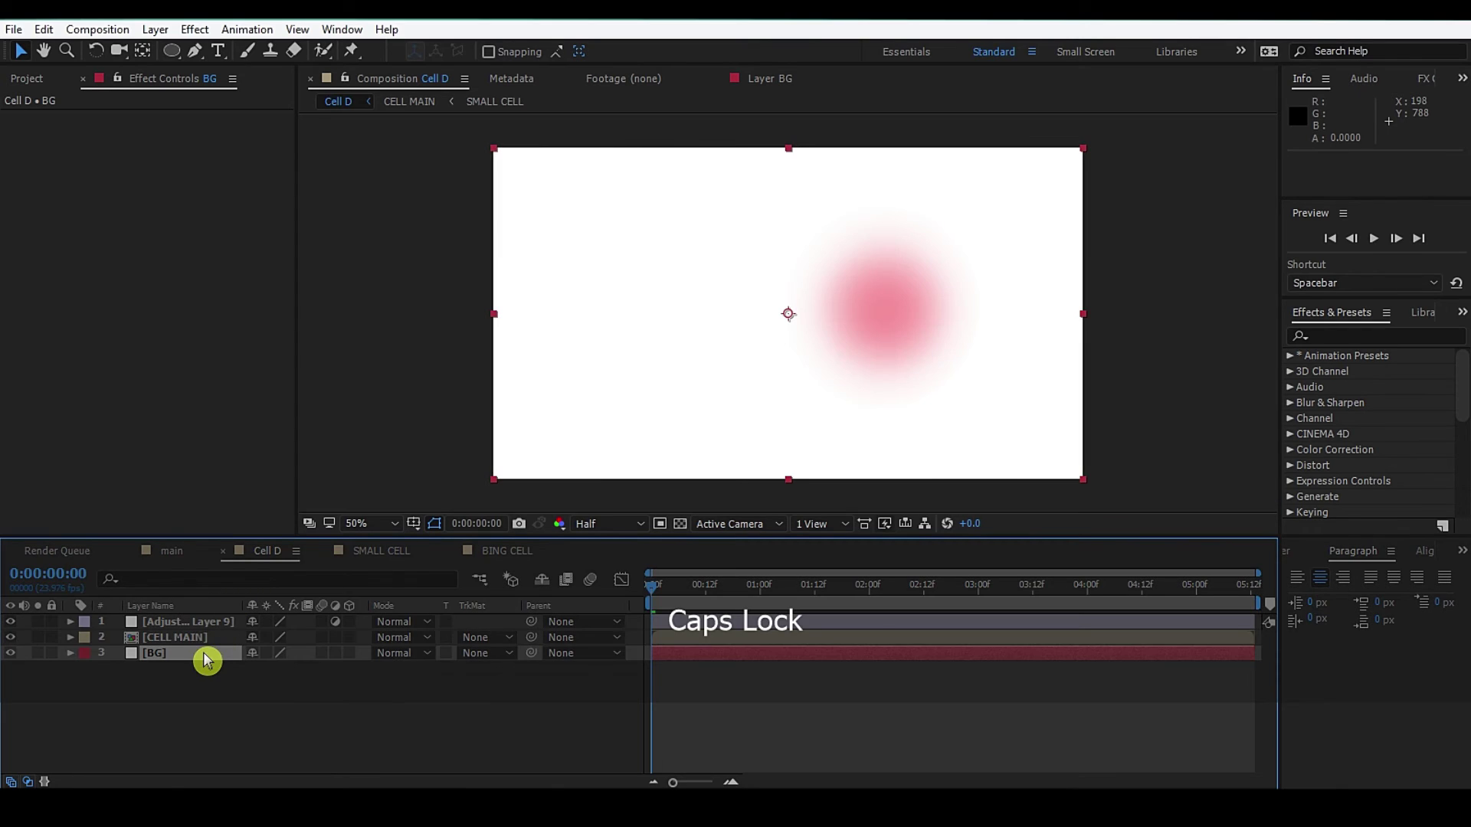
- Apply a radial Gradient Ramp to BG, centred and widened across the background
left_click(1371, 336)
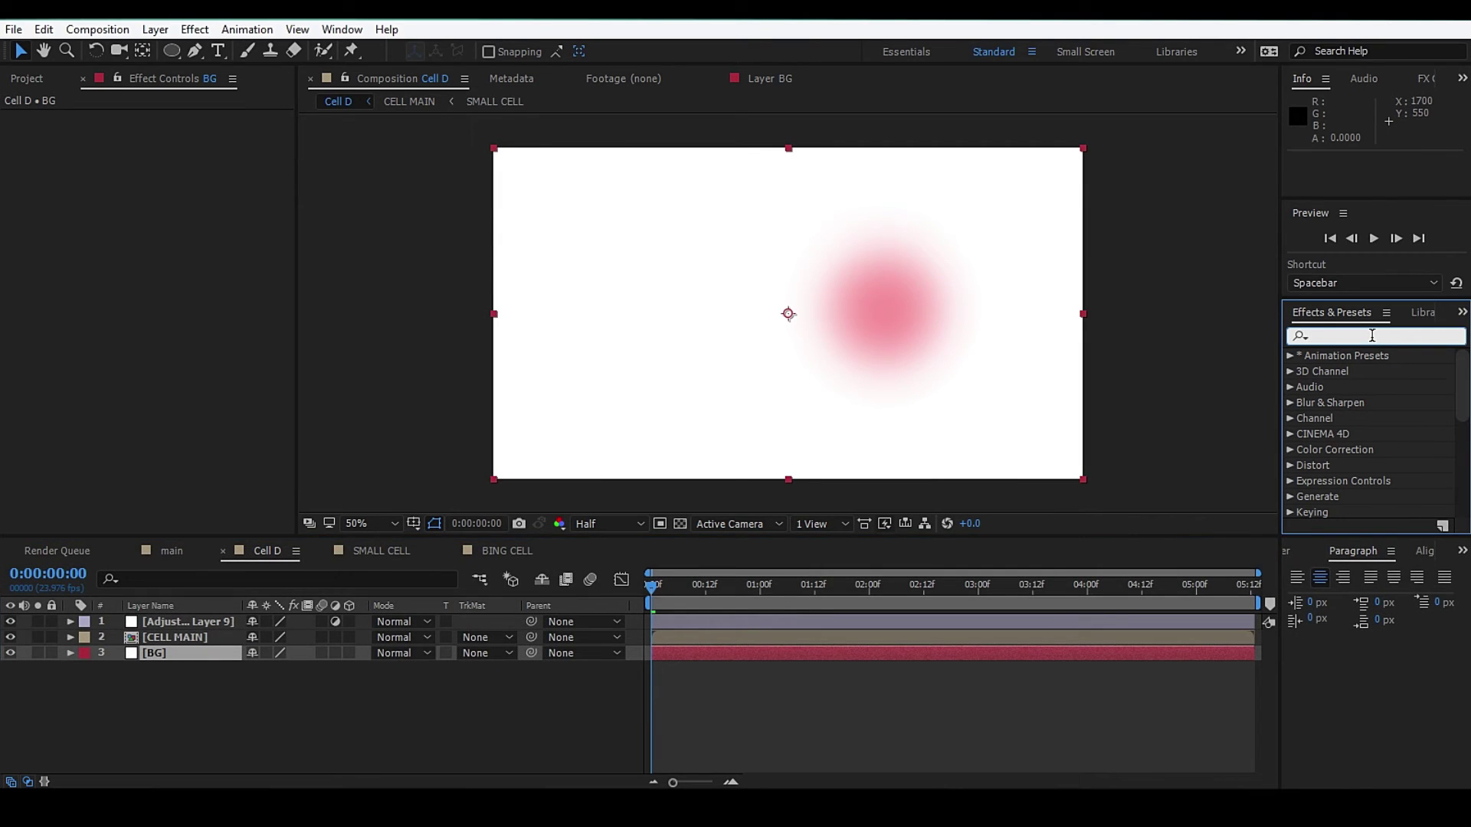
type("ramp")
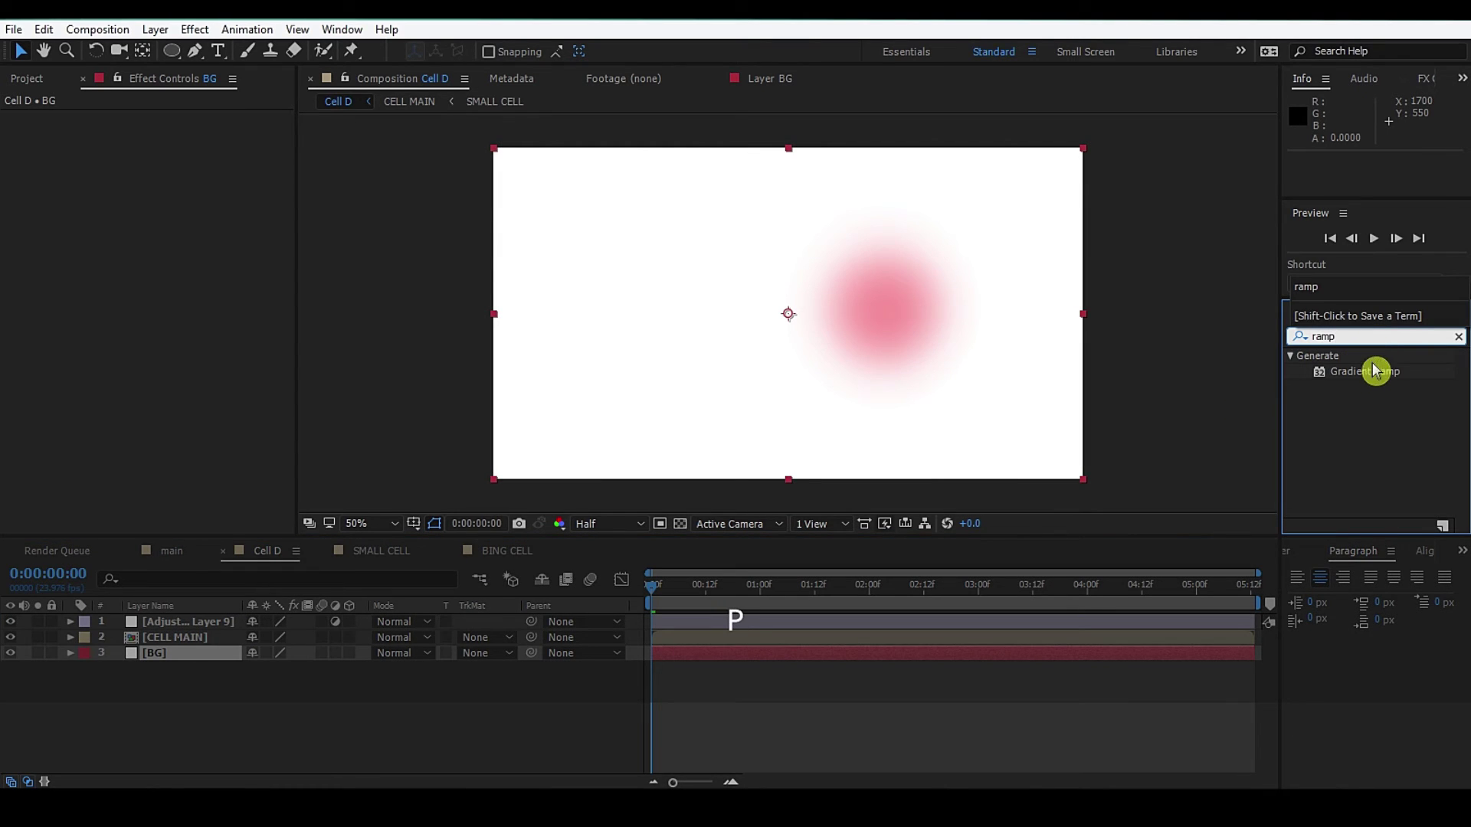
mouse_move(1375, 370)
left_mouse_down()
mouse_move(176, 671)
mouse_move(207, 663)
left_mouse_up()
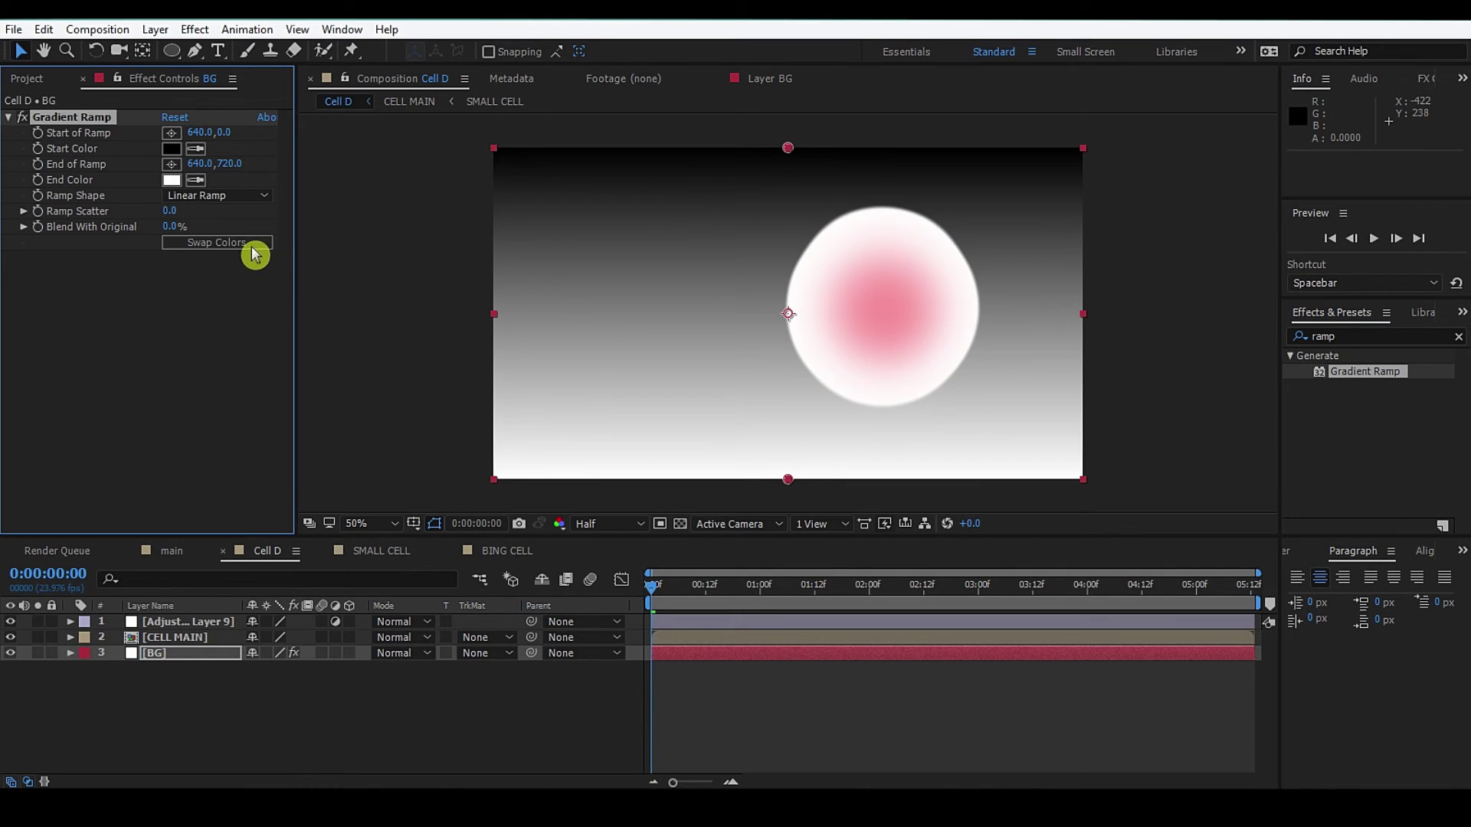
left_click(224, 196)
left_click(236, 236)
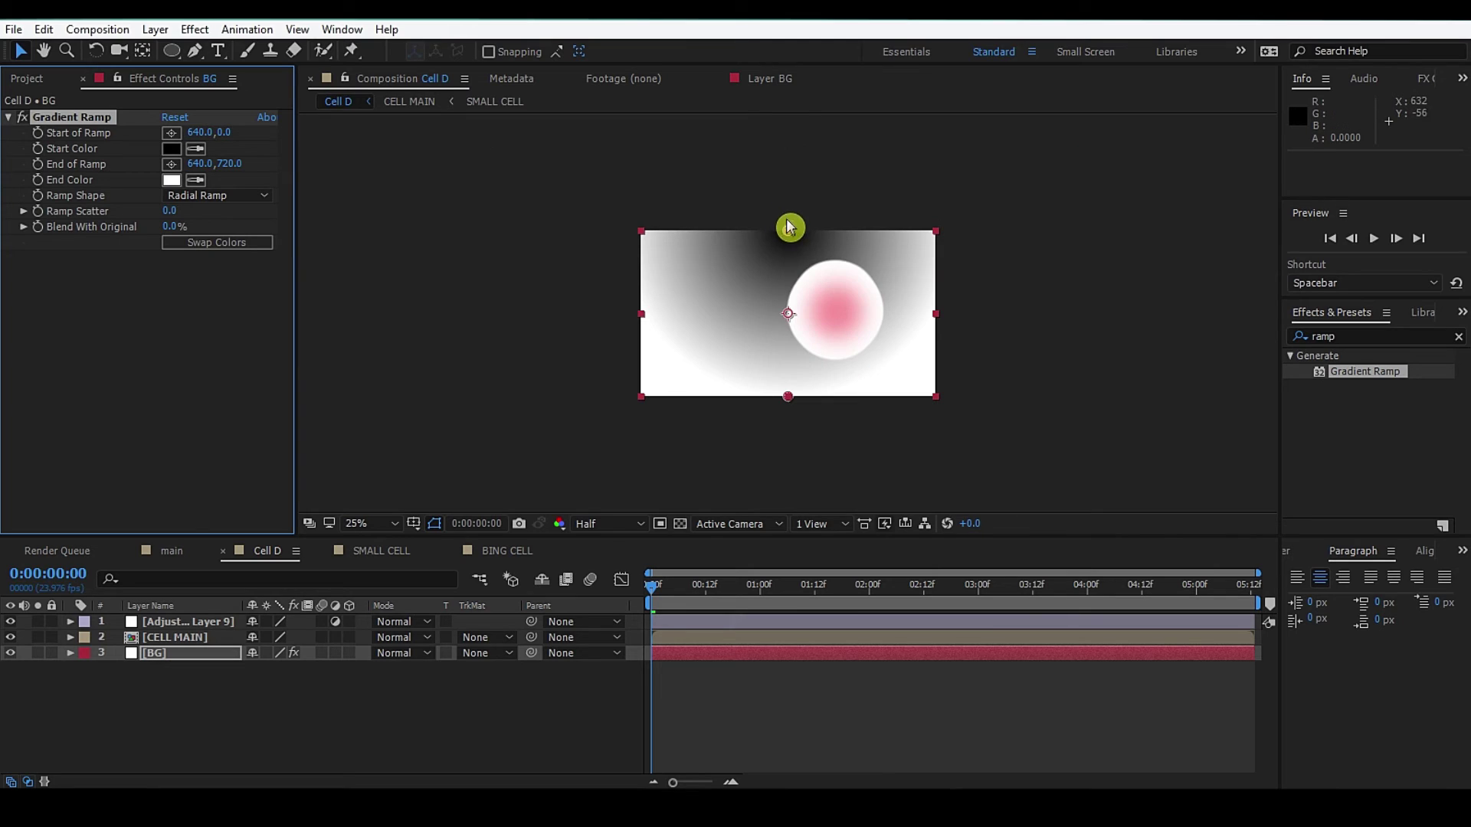
scroll(788, 230, "down", 1)
left_click_drag(789, 232, 788, 308)
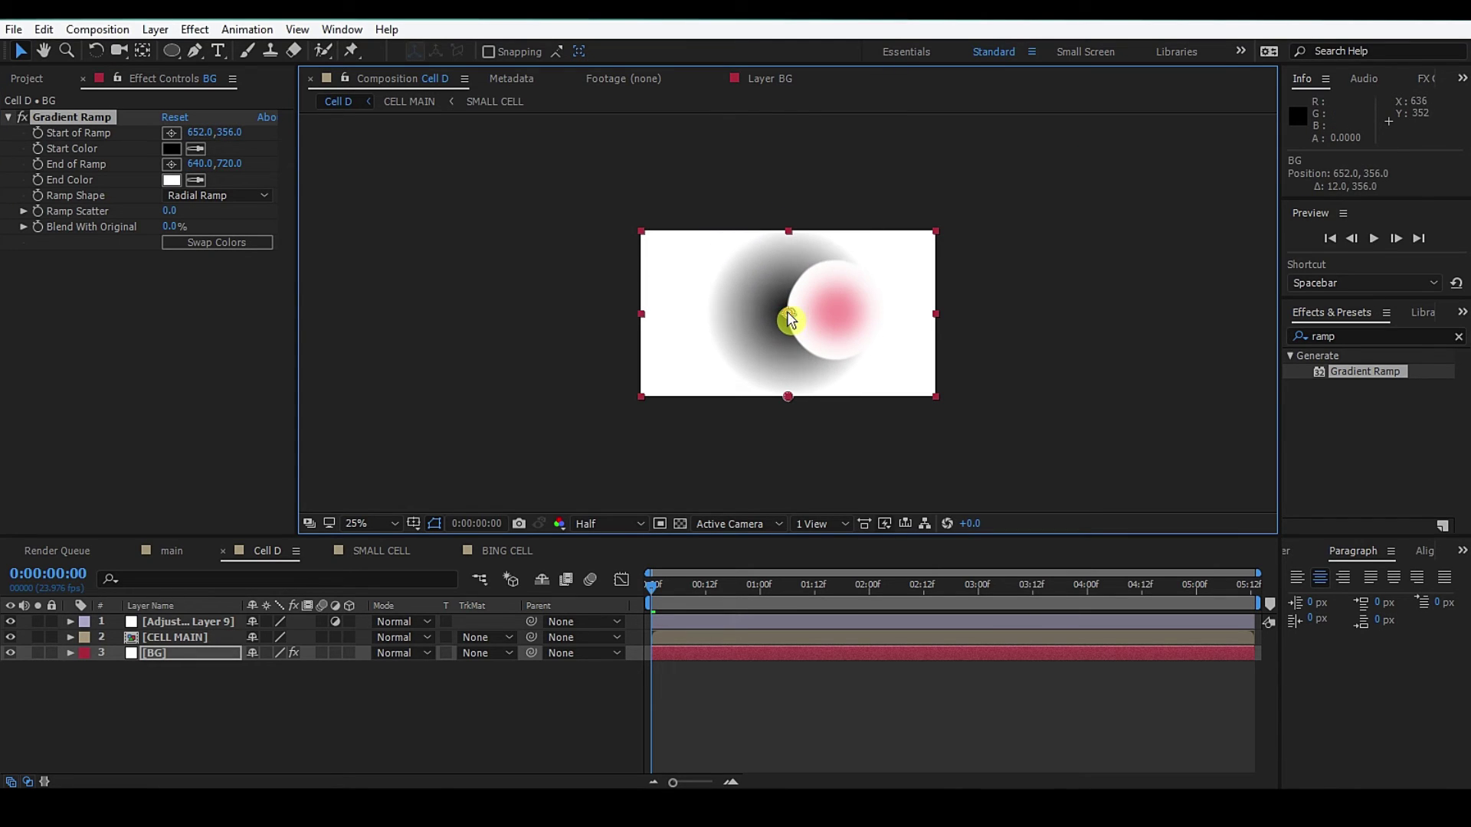
mouse_move(788, 397)
left_mouse_down()
mouse_move(796, 573)
mouse_move(781, 592)
left_mouse_up()
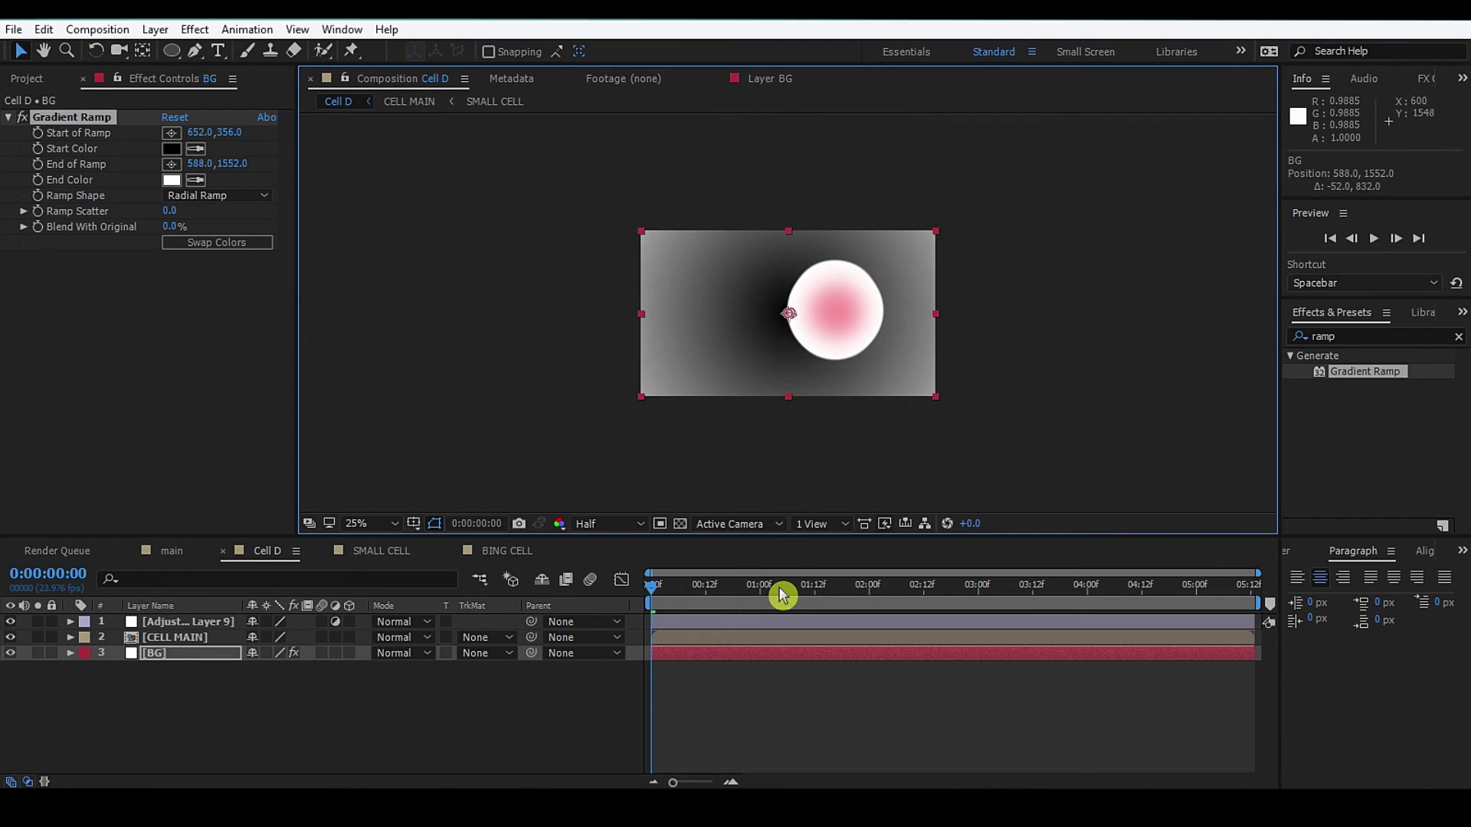
left_click(380, 524)
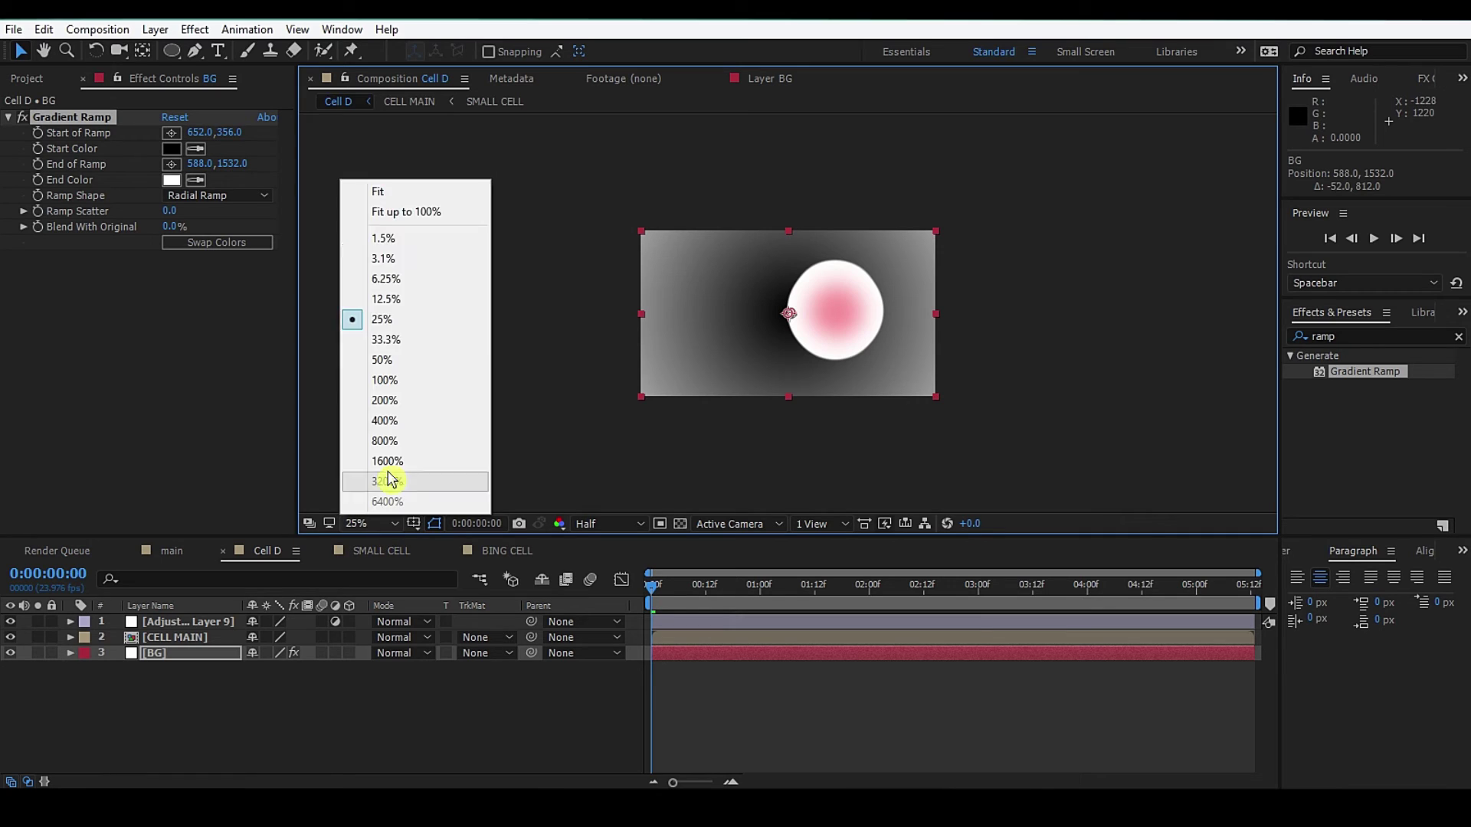
left_click(406, 212)
- Set the ramp's Start Color to light blue and End Color to dark blue
left_click(171, 149)
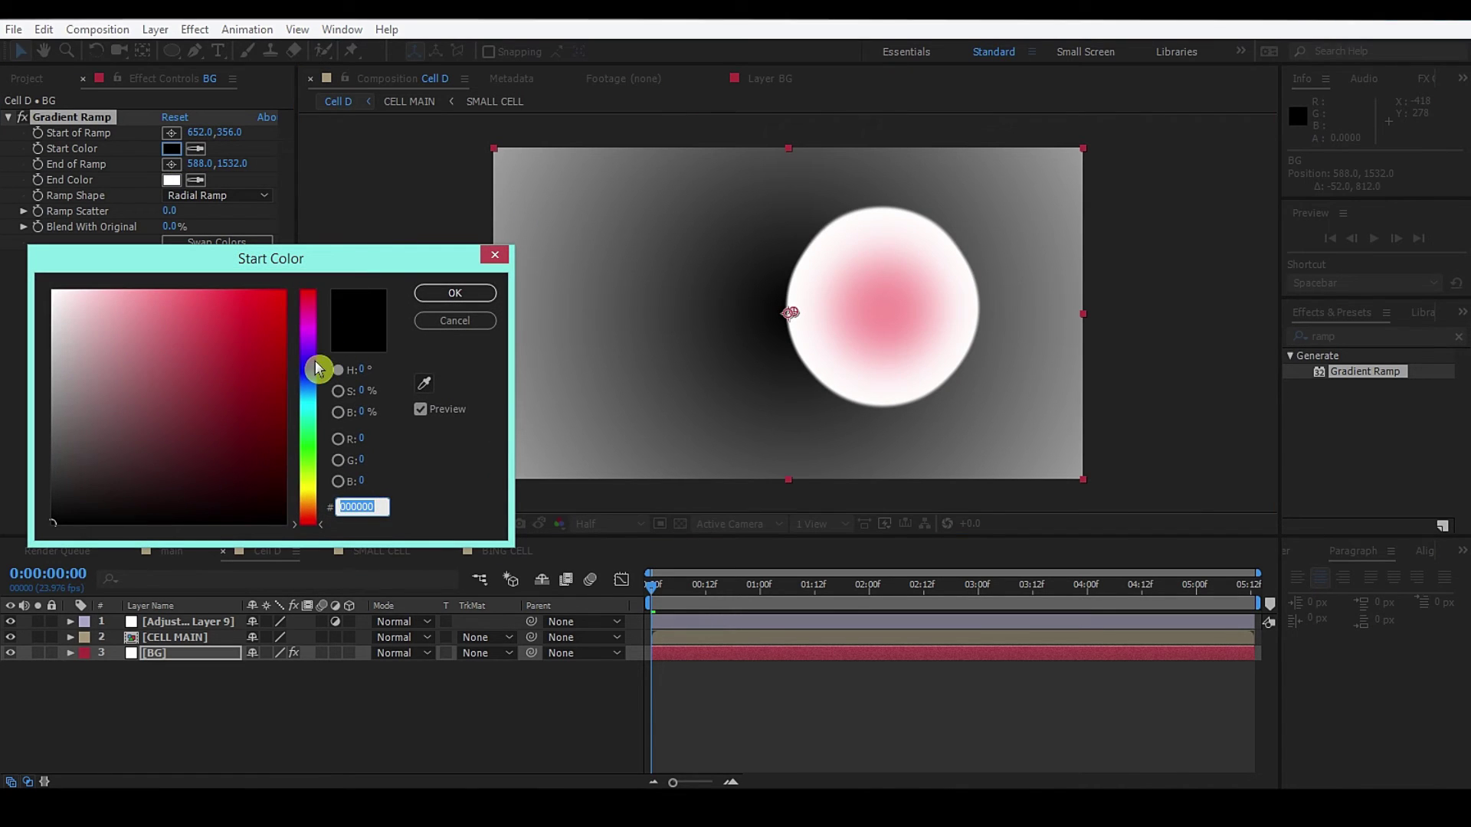
left_click_drag(308, 339, 305, 380)
left_click_drag(230, 329, 177, 285)
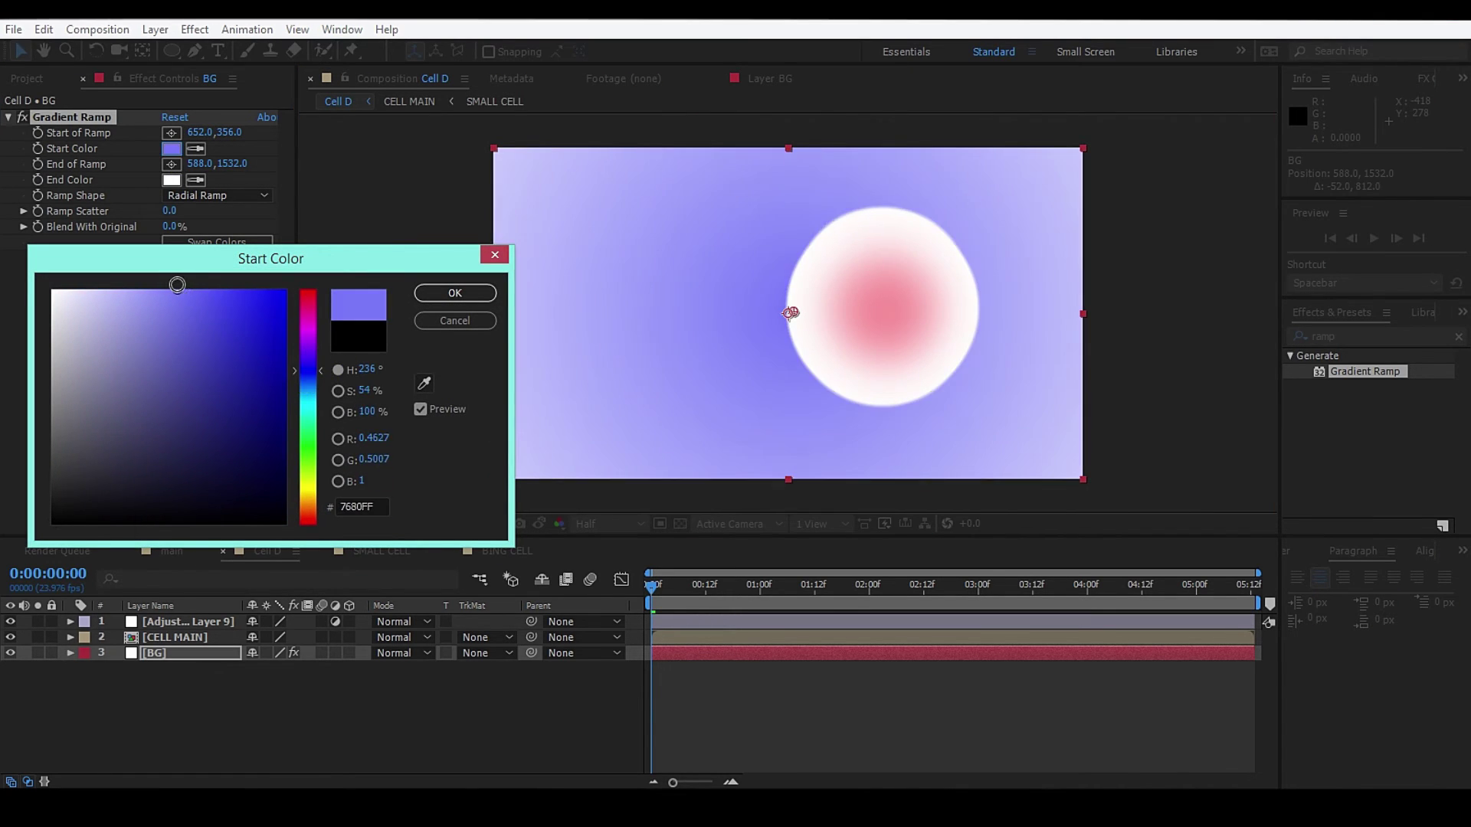
left_click_drag(307, 389, 308, 379)
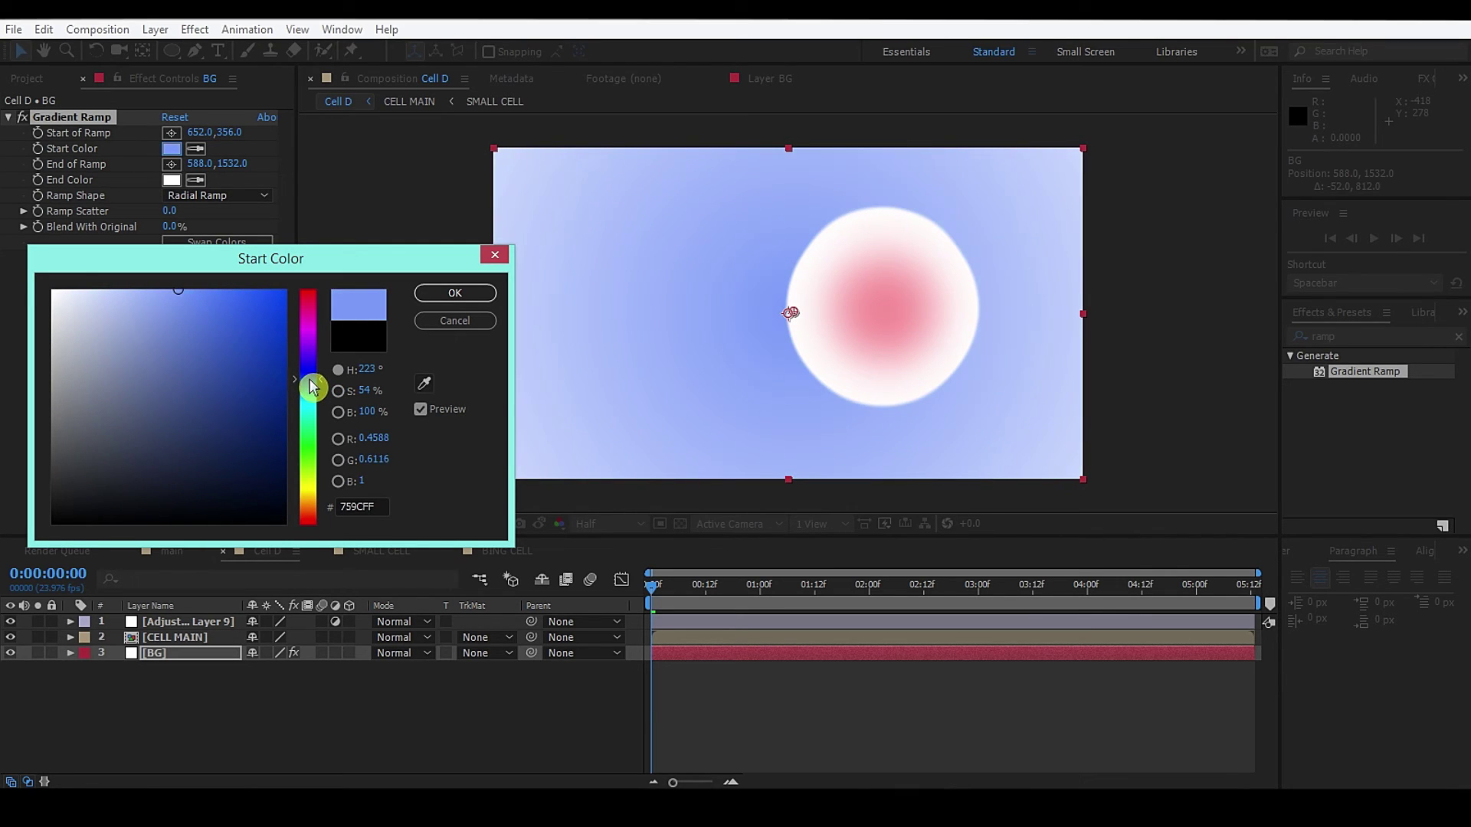
left_click(206, 281)
left_click(446, 295)
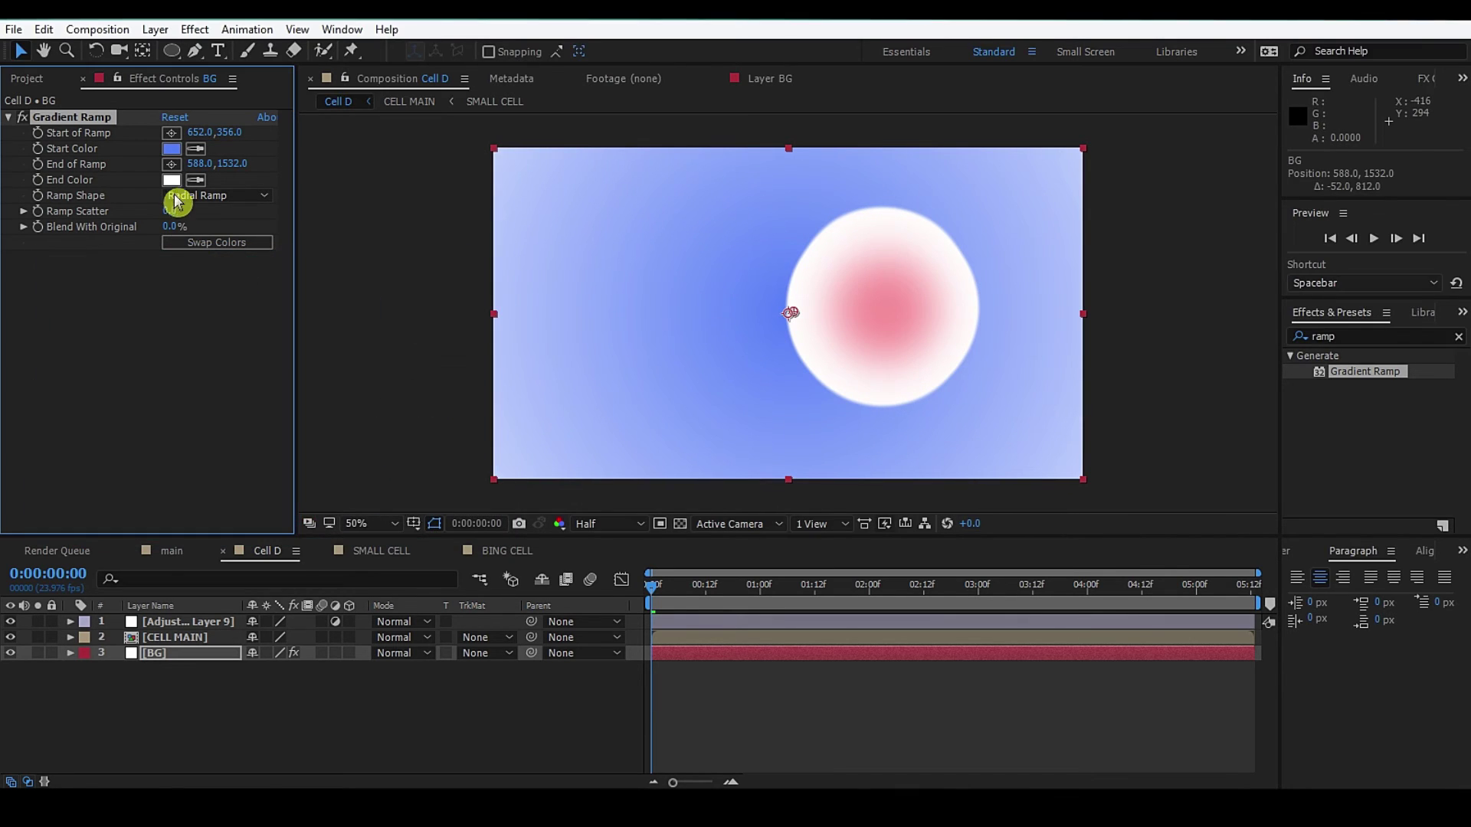
left_click(172, 180)
left_click_drag(308, 379, 307, 366)
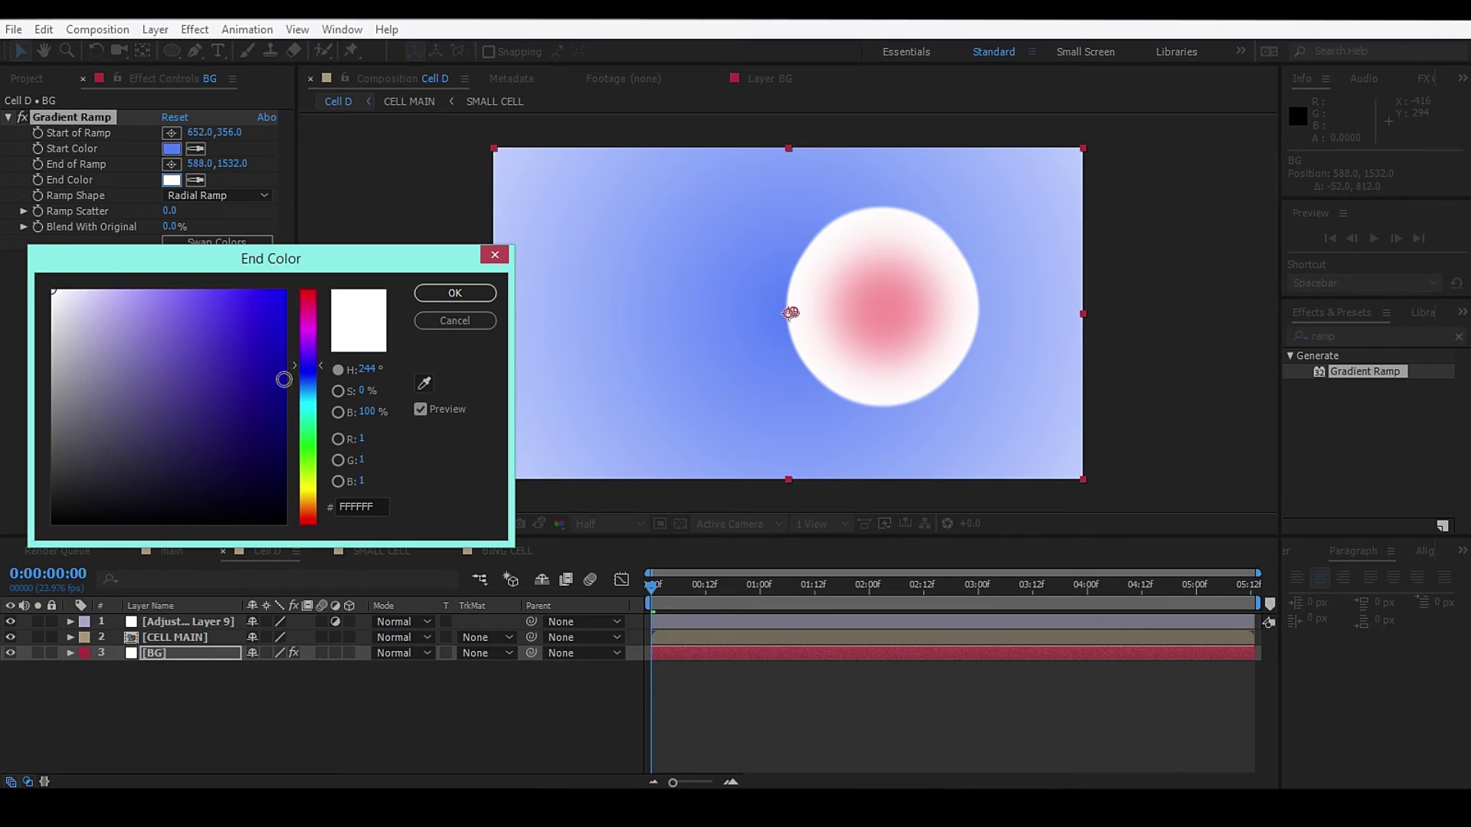
left_click(284, 456)
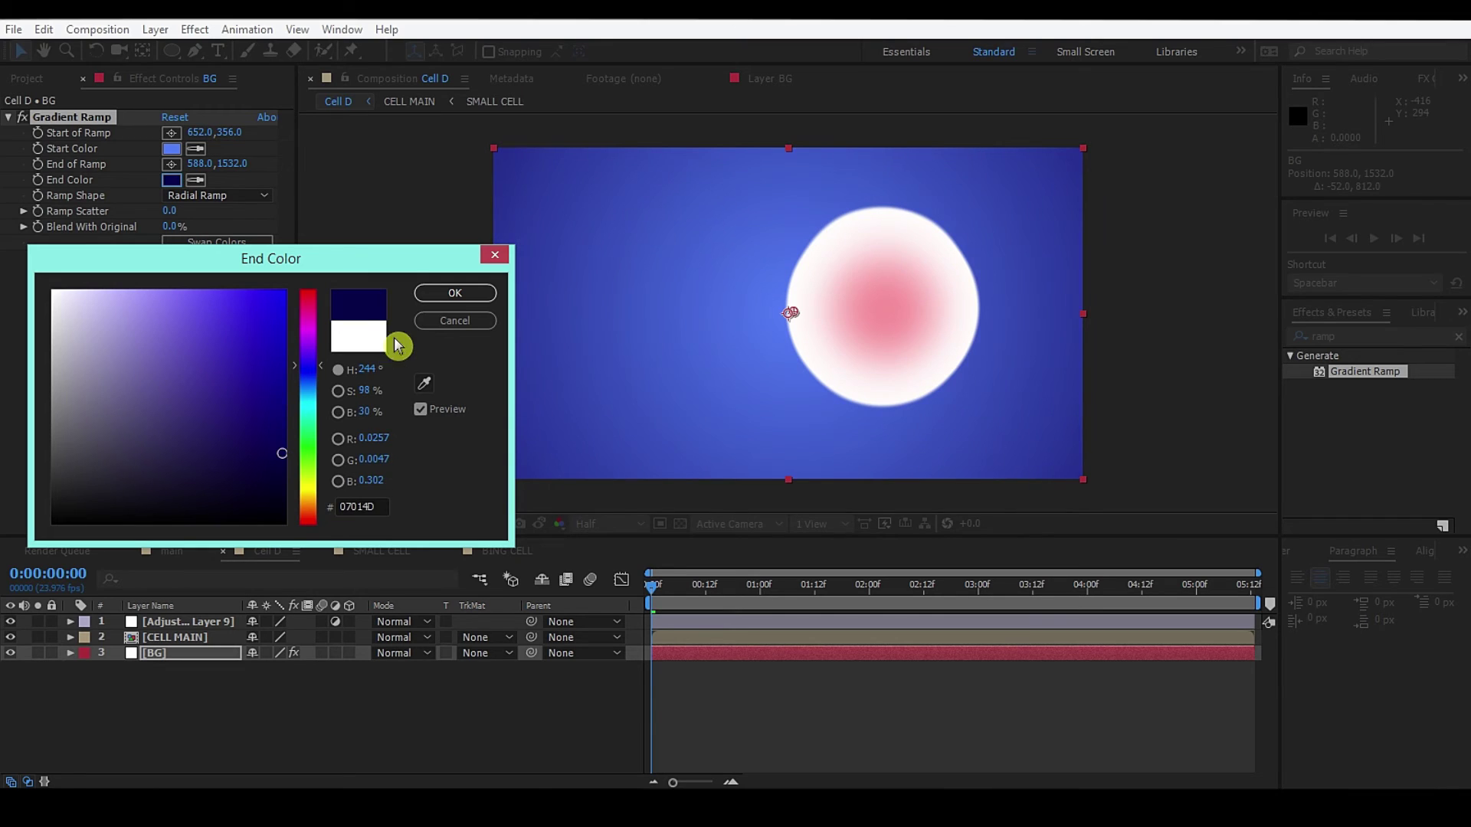
left_click(456, 293)
- Switch the preview to Full resolution and set project colour depth to 32 bpc
left_click(618, 527)
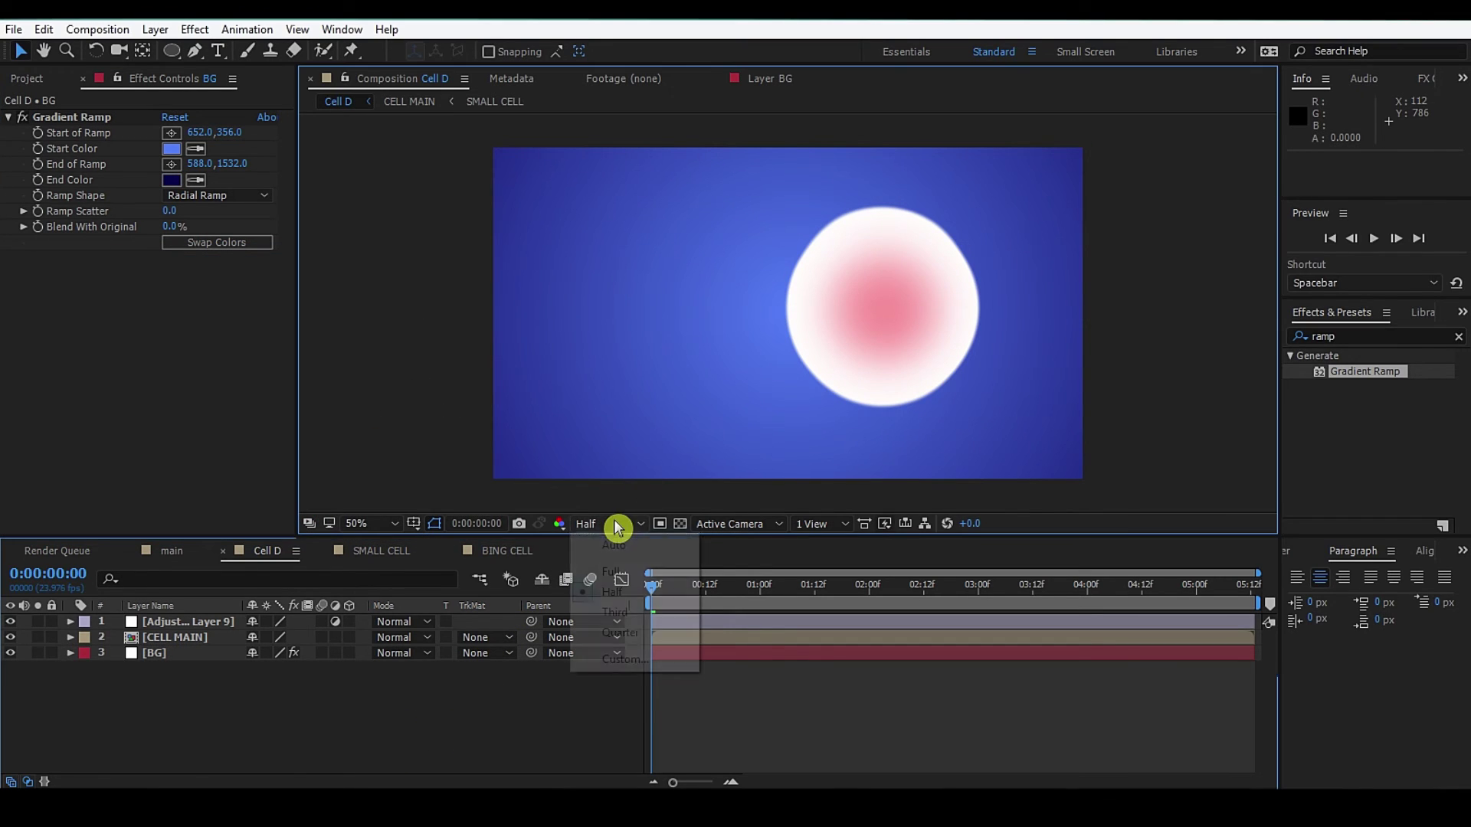
left_click(608, 571)
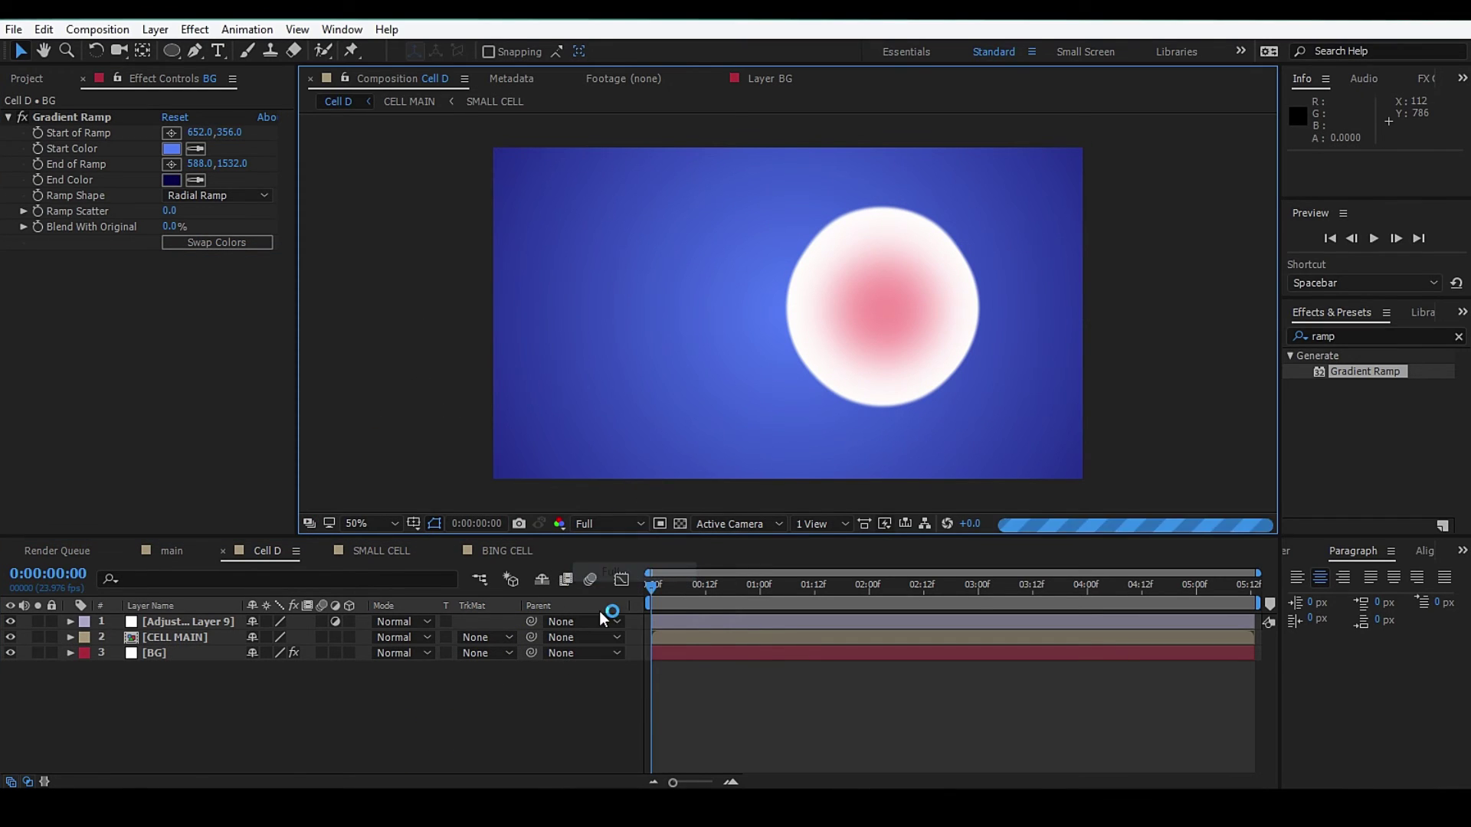
left_click(341, 717)
left_click(27, 79)
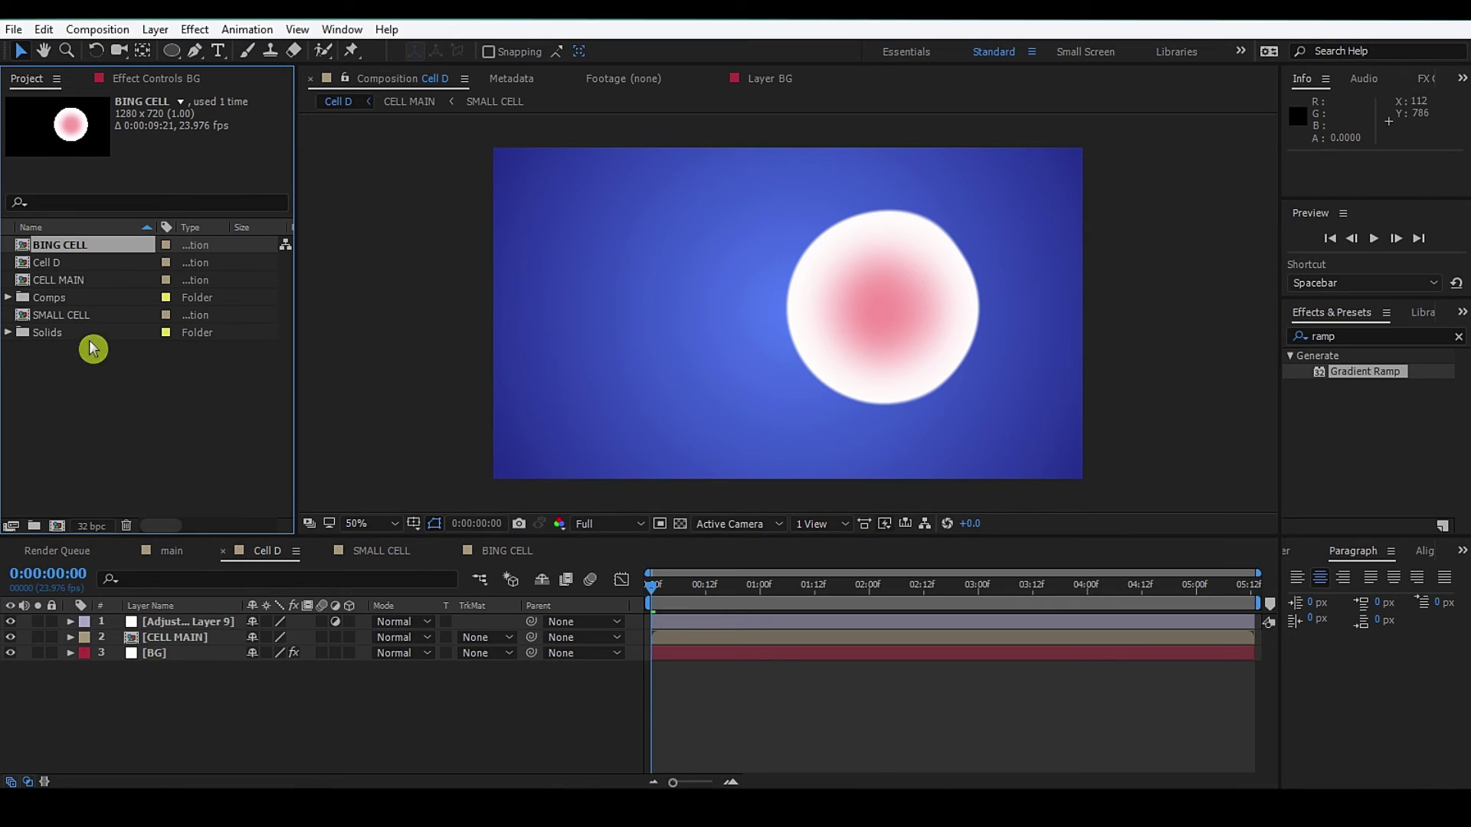
left_click(92, 525)
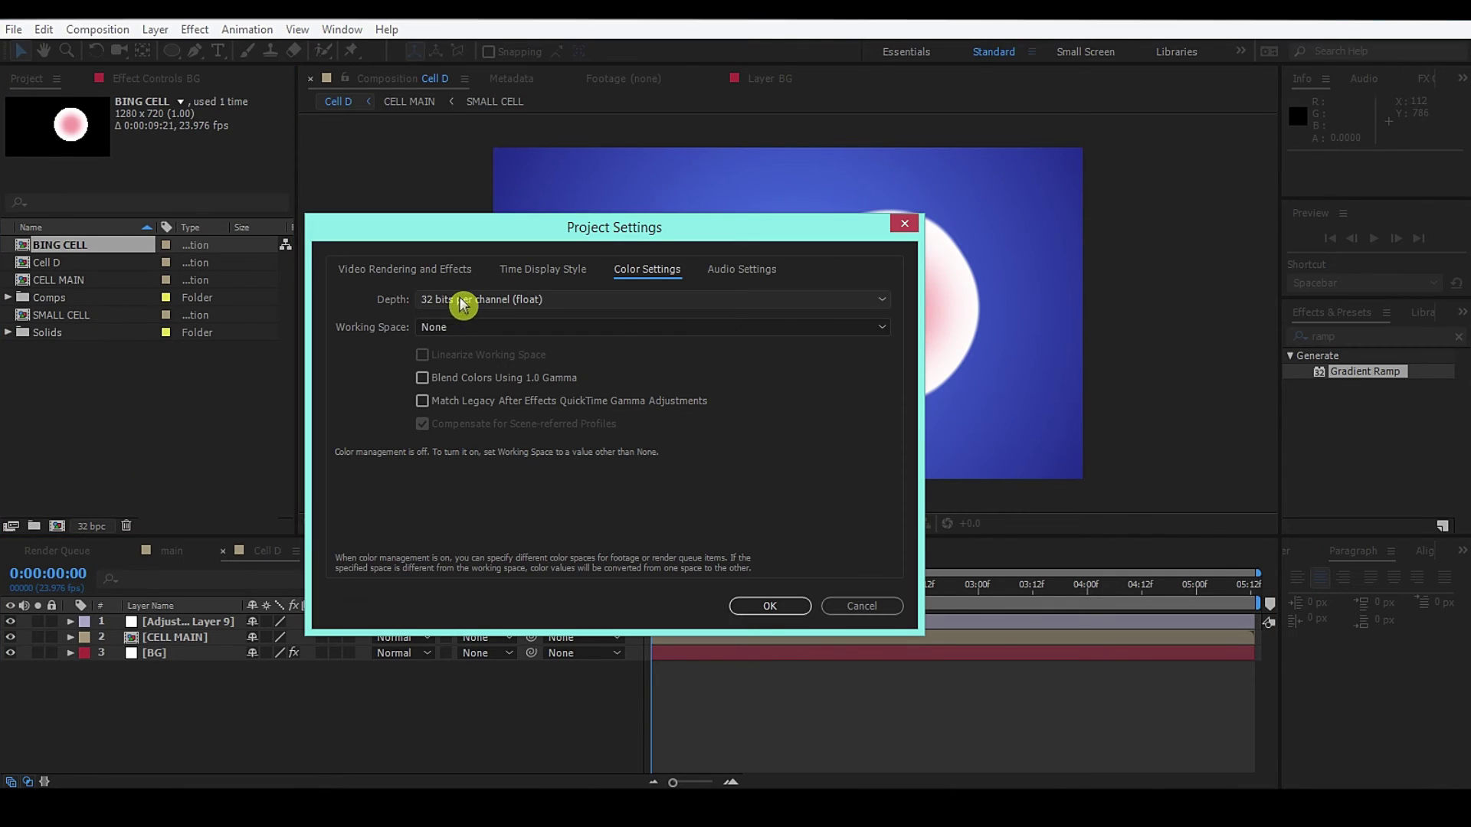
left_click(460, 301)
left_click(520, 374)
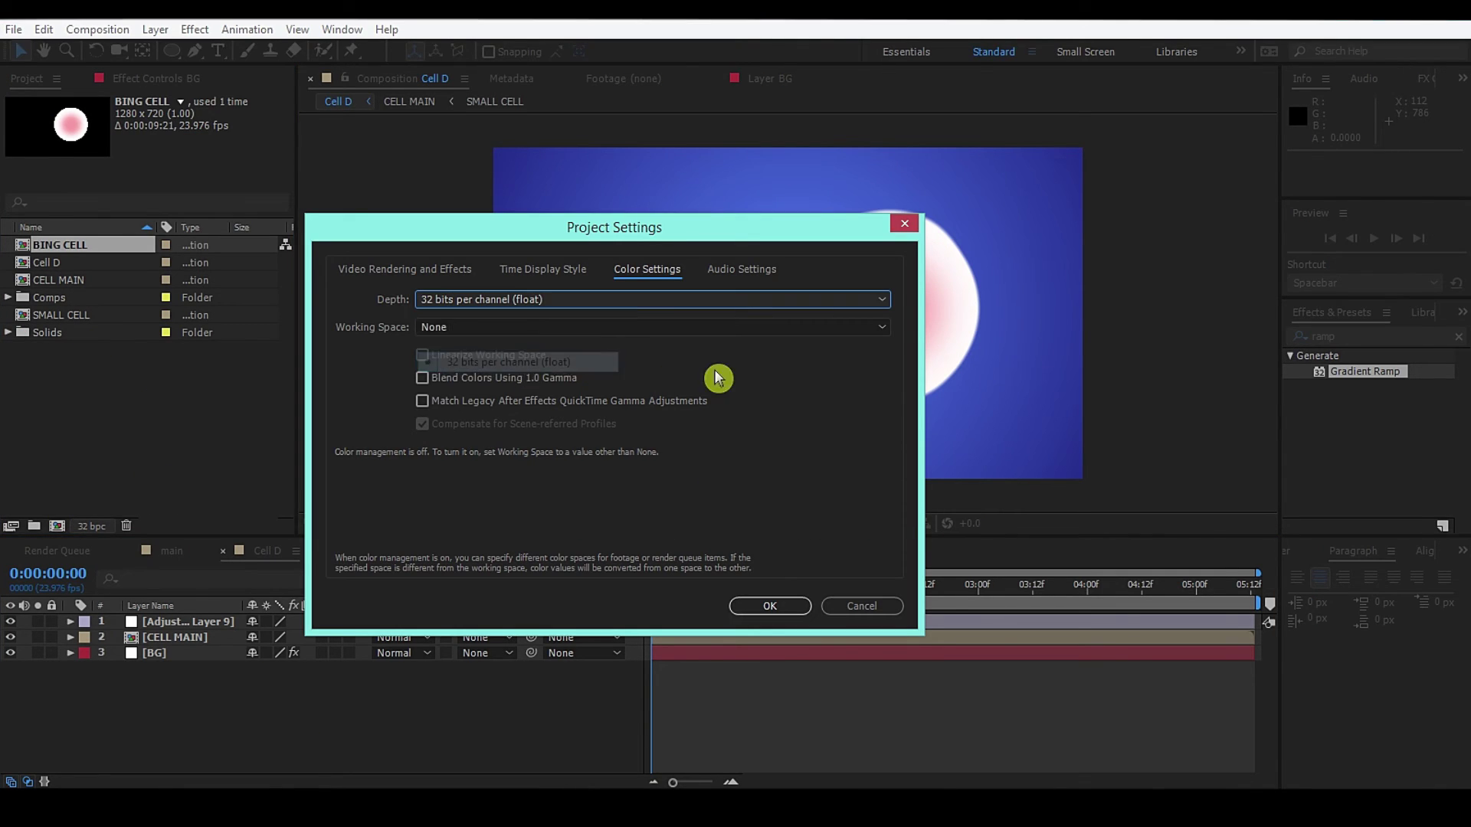
left_click(782, 607)
- Select the adjustment layer and search Effects & Presets for 'turb'
left_click(184, 622)
left_click(184, 653)
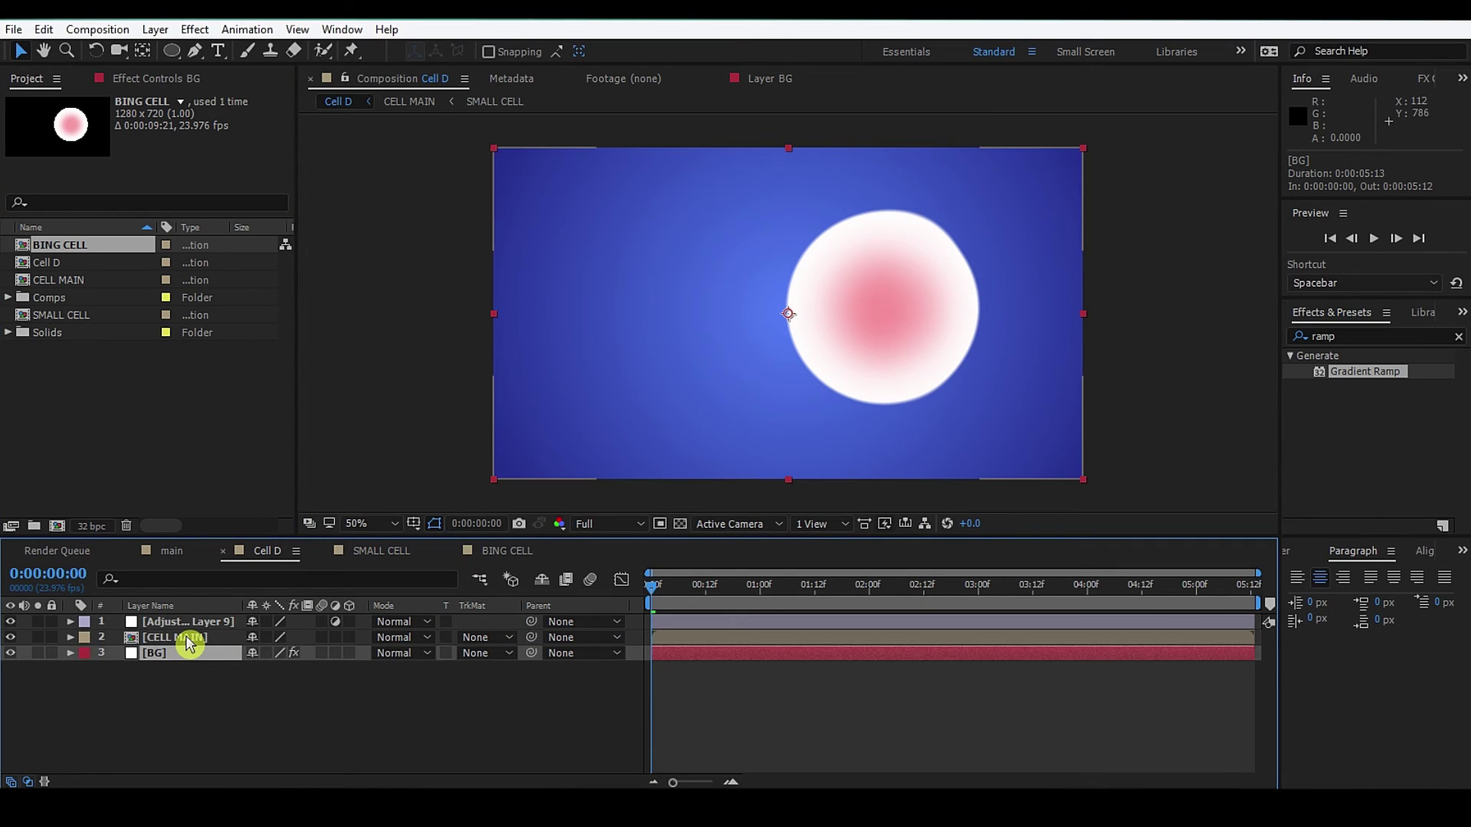
left_click(207, 623)
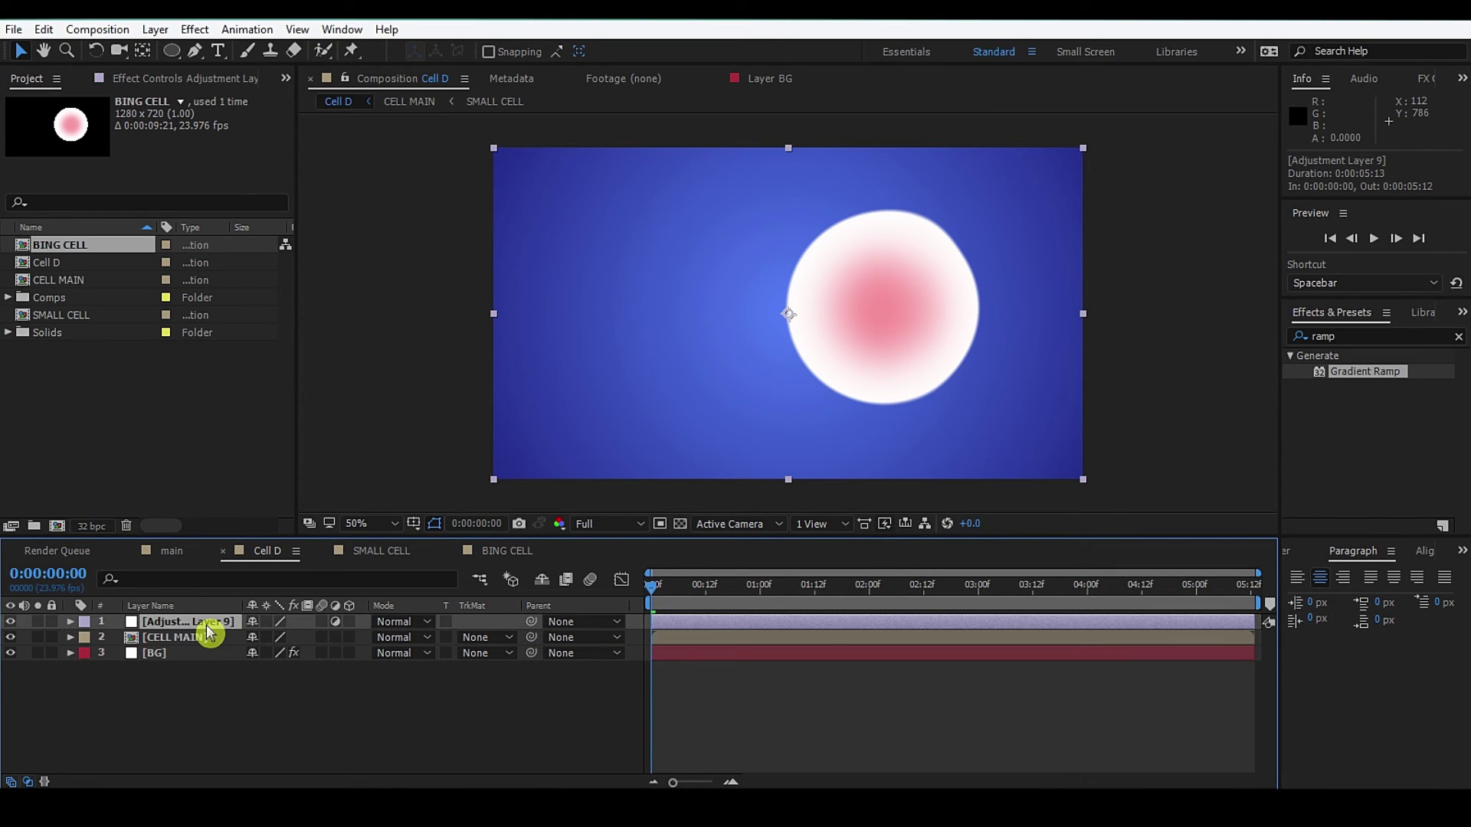
left_click(1459, 337)
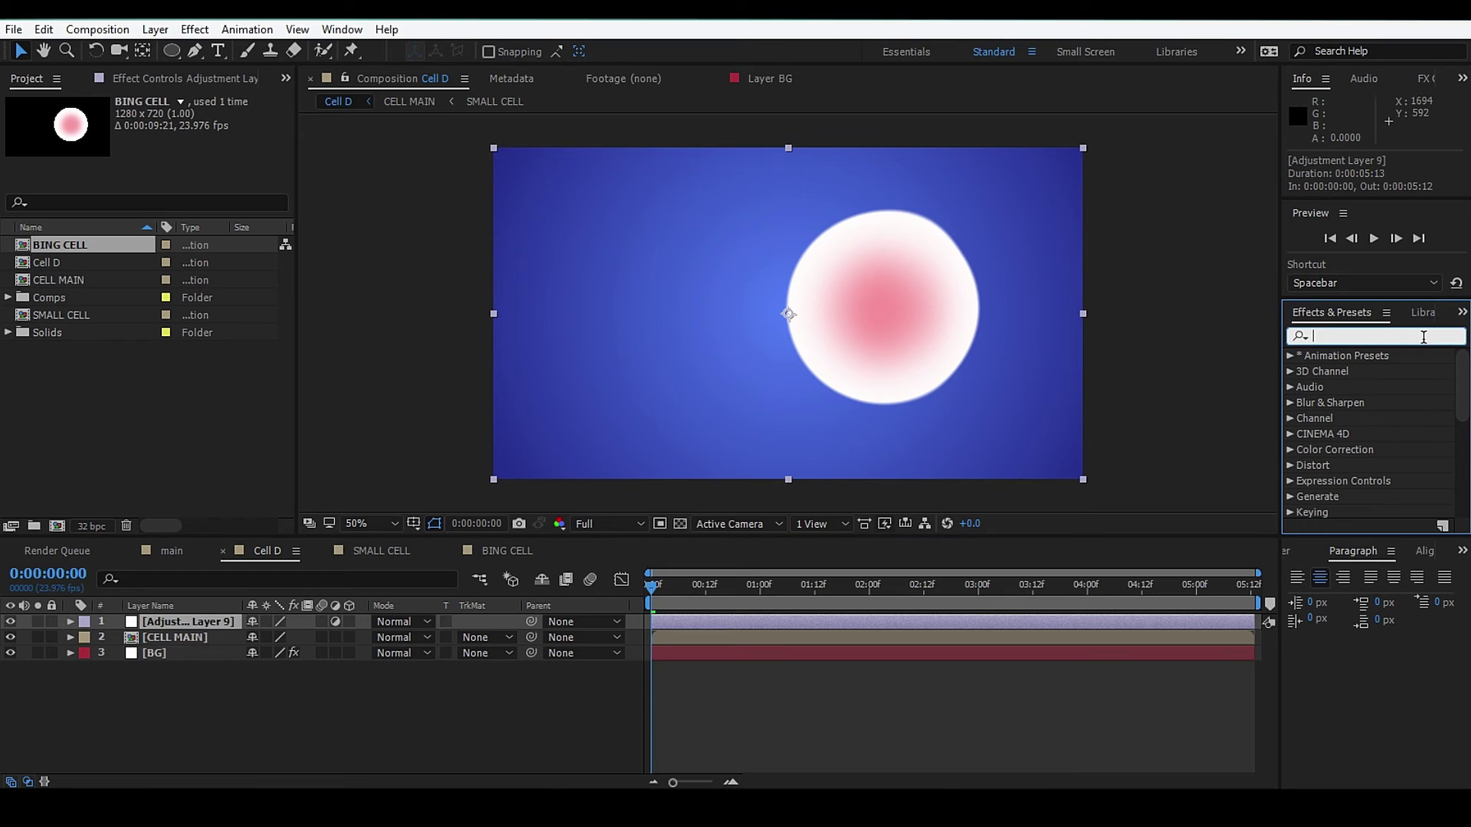
type("turb")
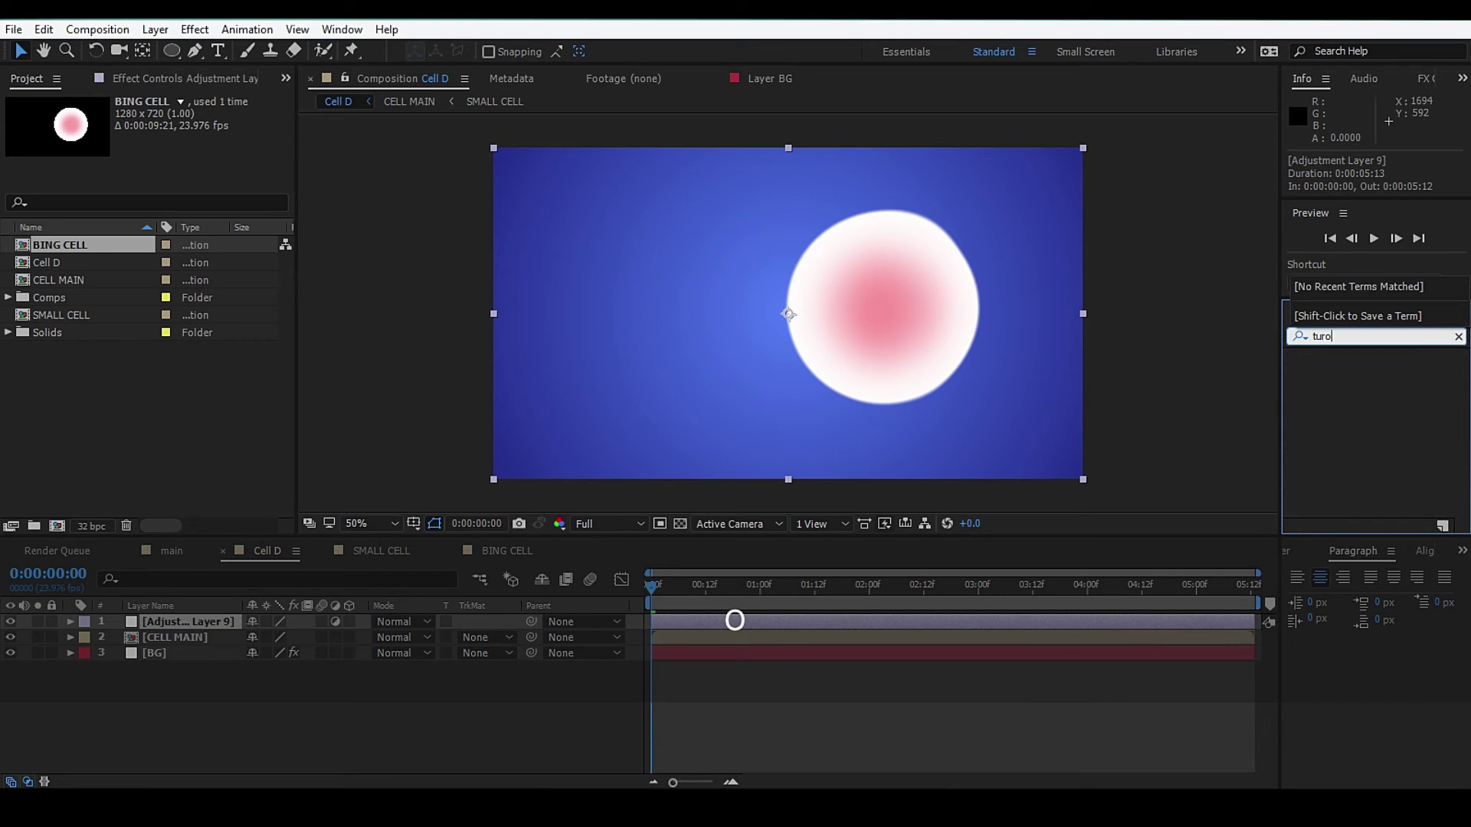
key("BackSpace")
type("b")
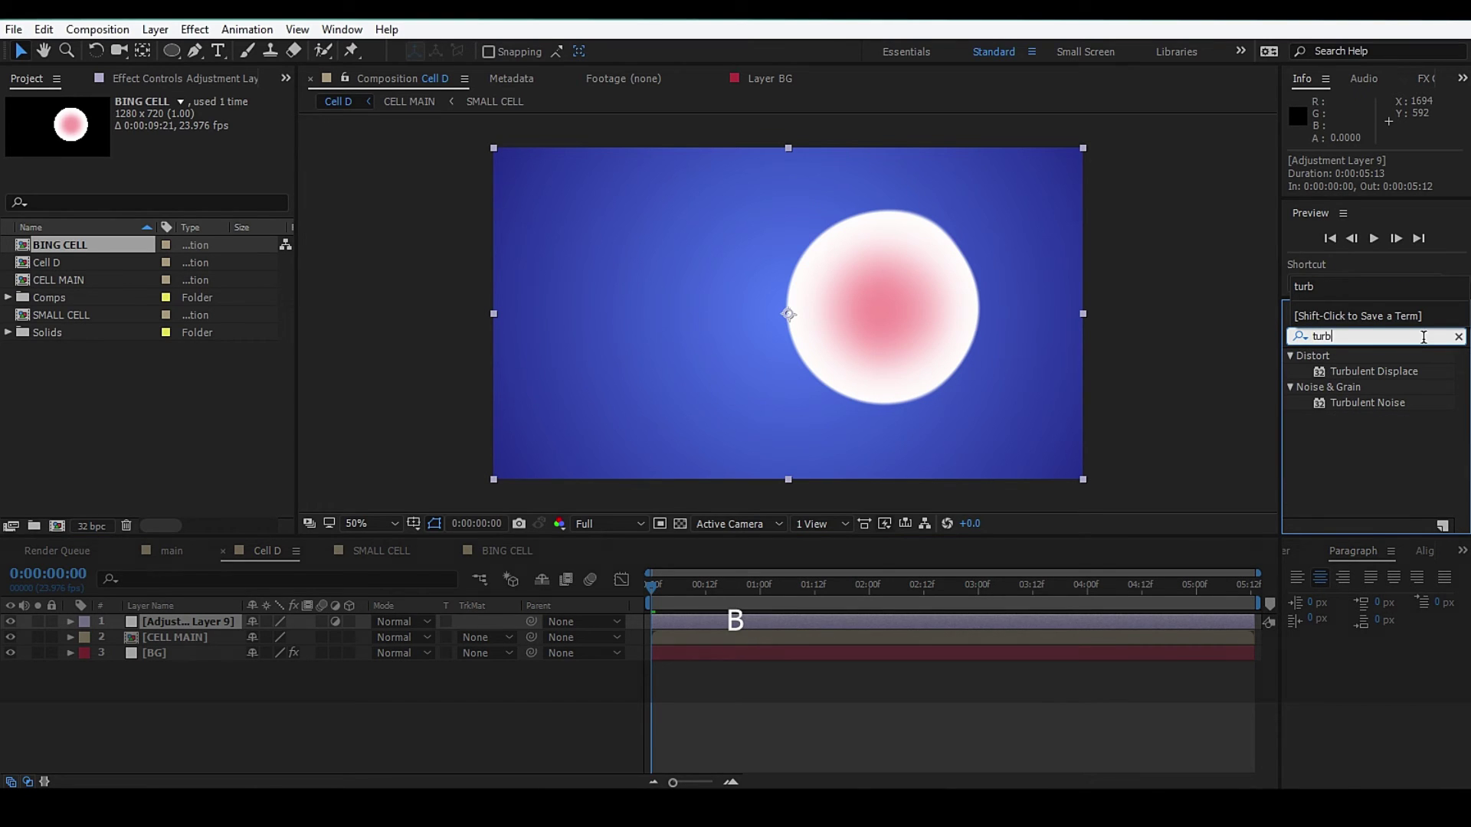
- Apply Turbulent Displace to the adjustment layer with Amount 10 and Complexity 1.5
left_click_drag(1373, 372, 165, 622)
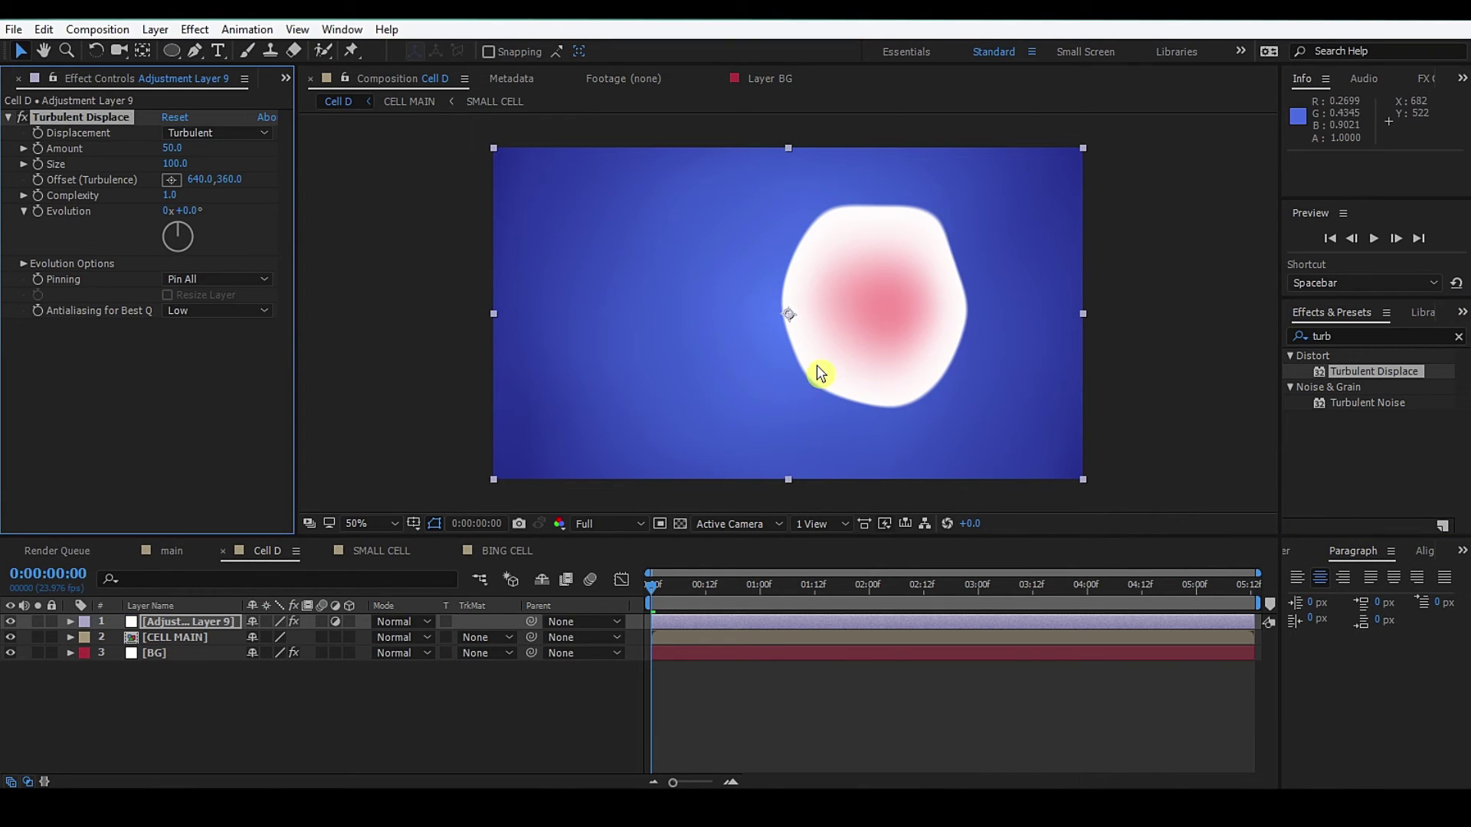
mouse_move(656, 589)
left_mouse_down()
mouse_move(805, 603)
mouse_move(601, 624)
left_mouse_up()
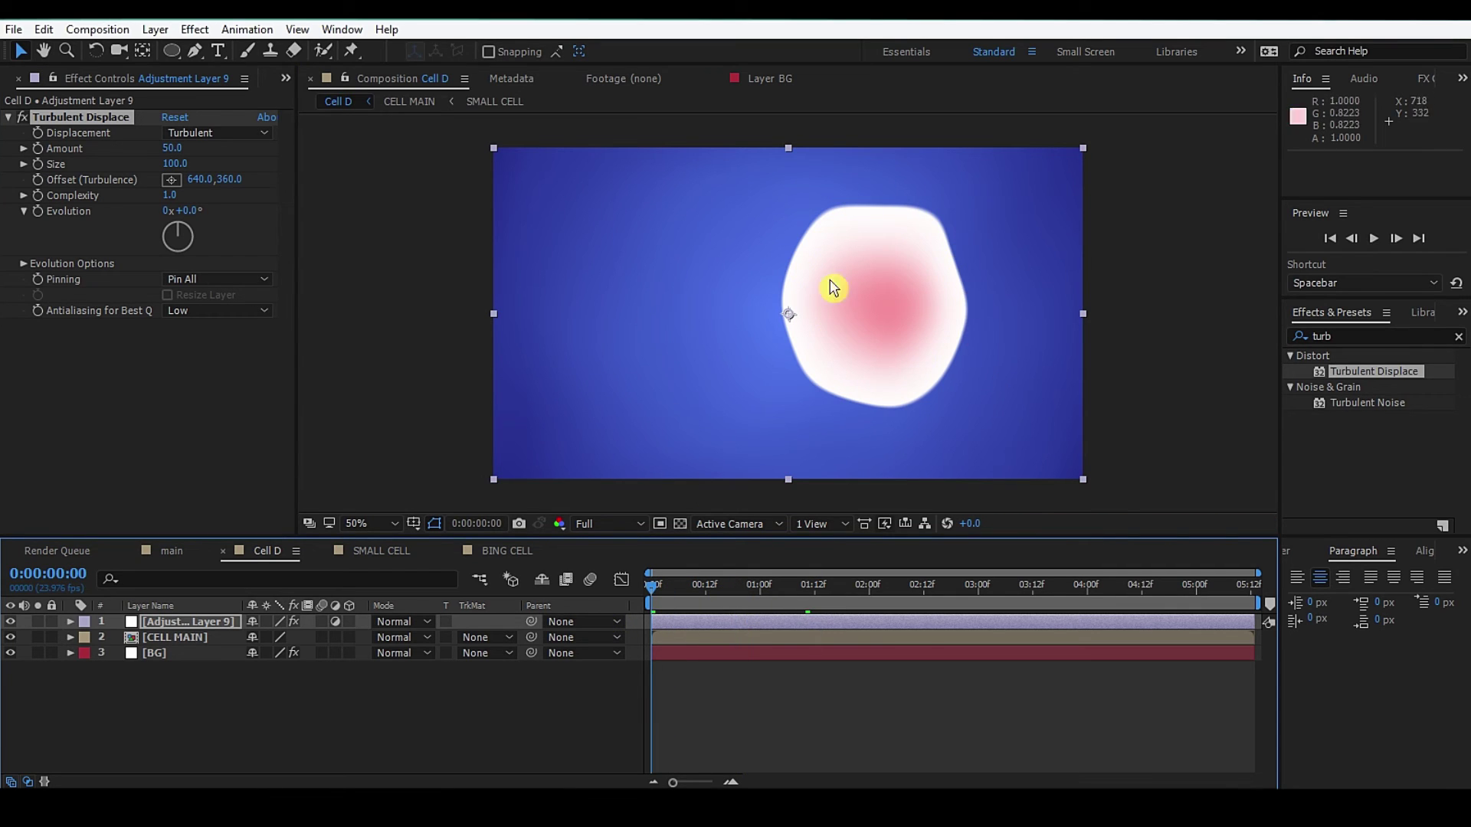
left_click(190, 655)
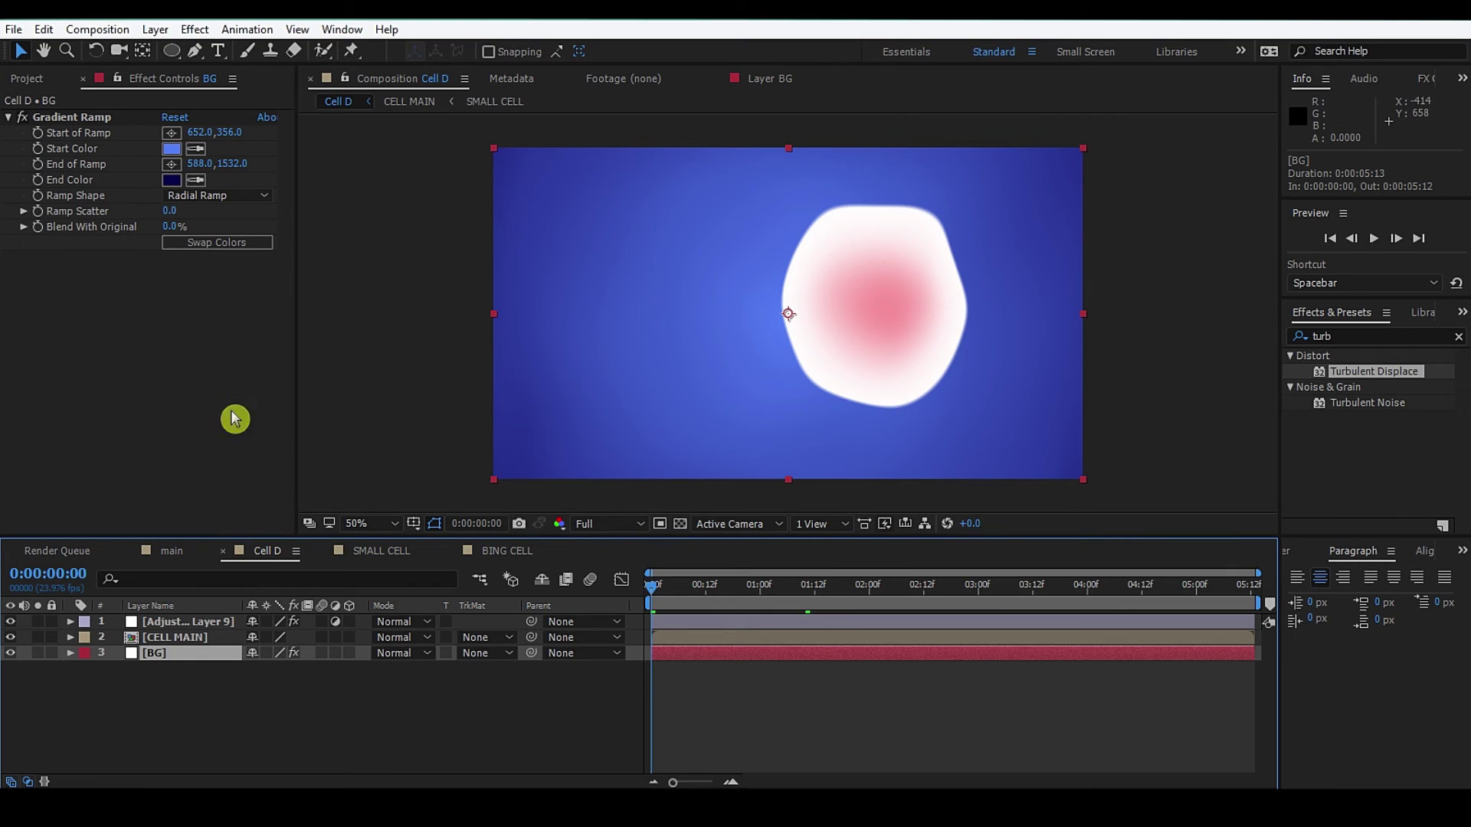
left_click(186, 623)
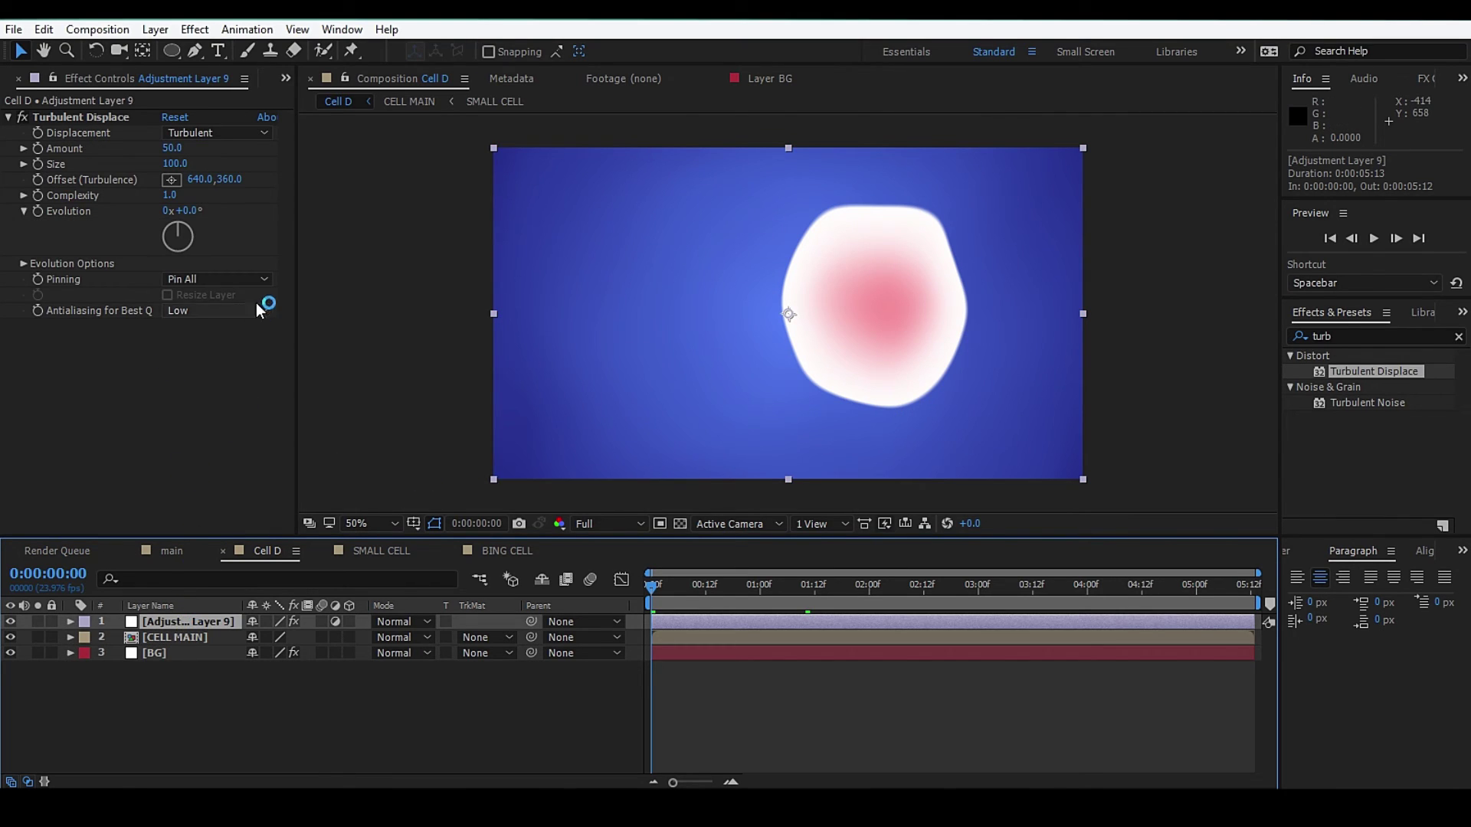
left_click(171, 148)
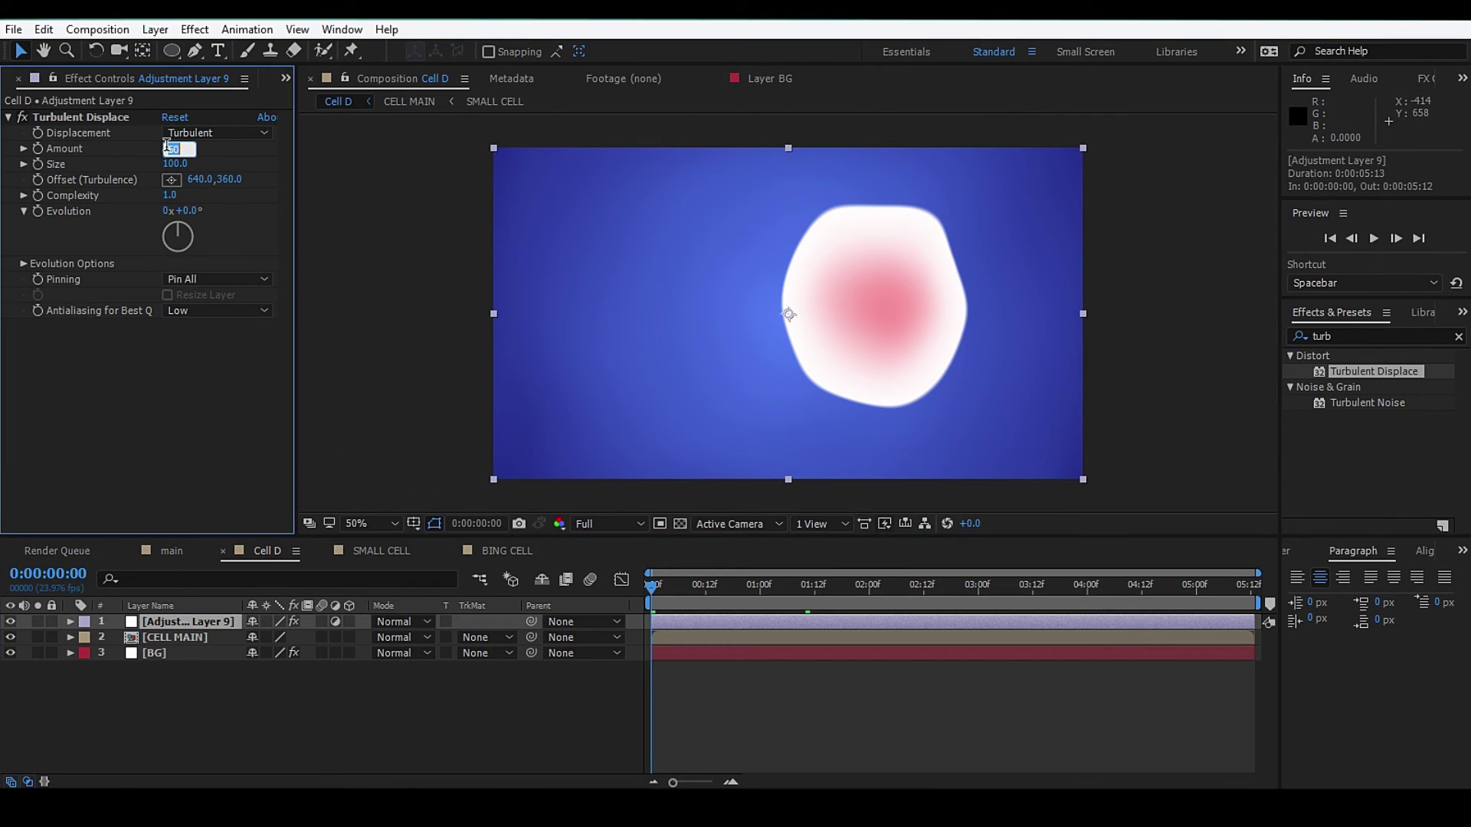
type("10.0")
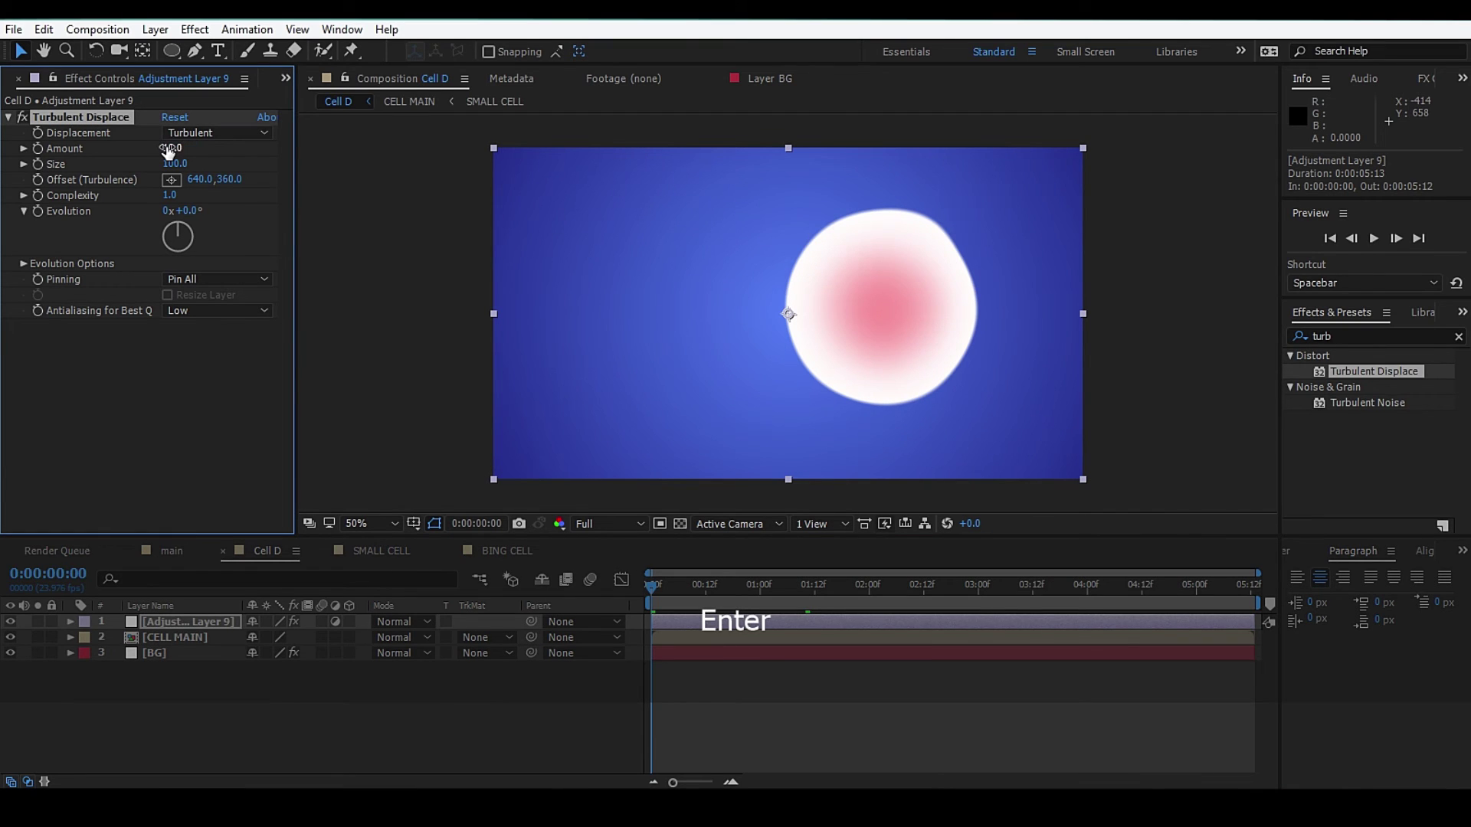
left_click(176, 238)
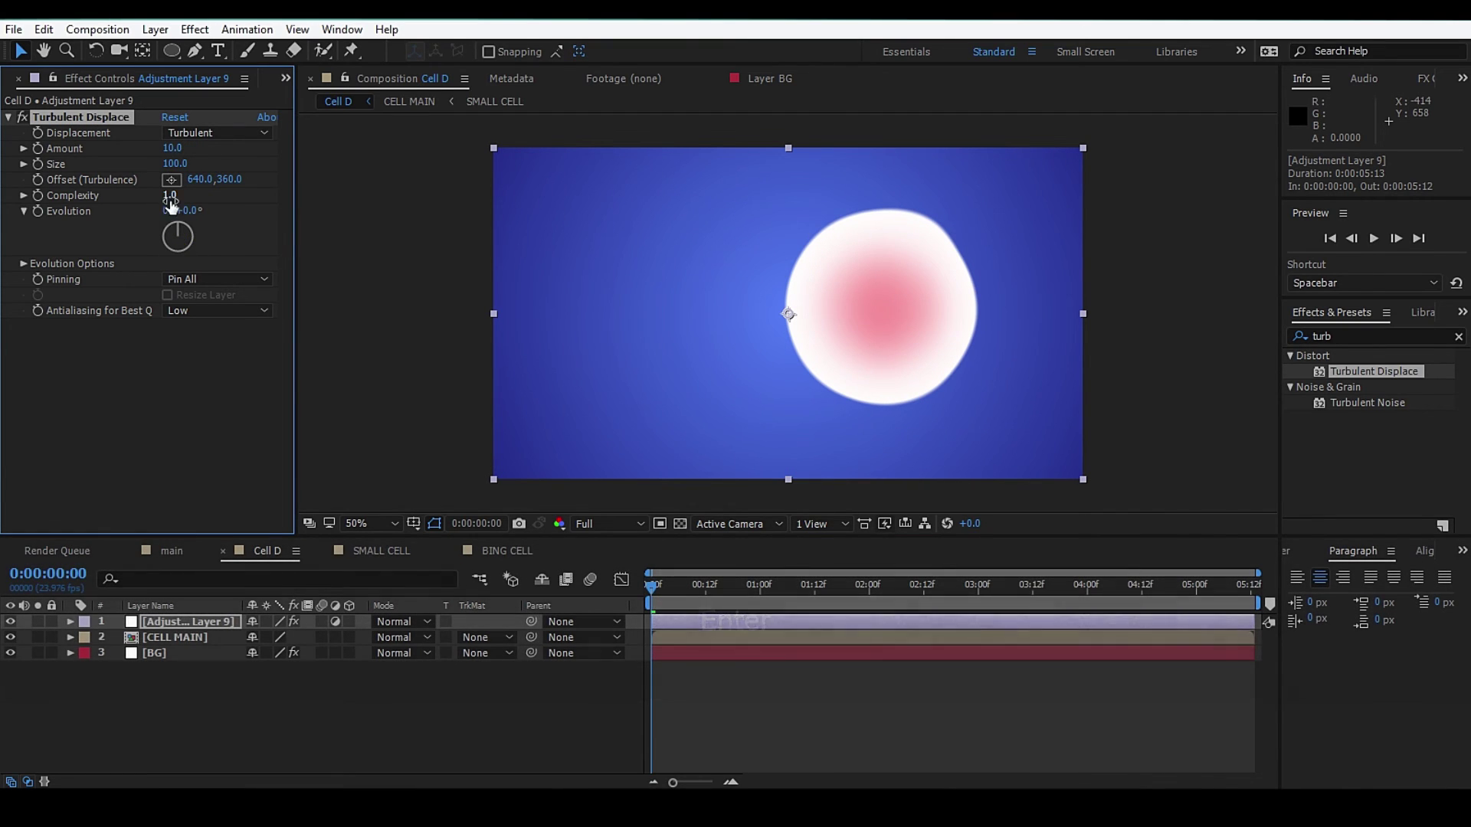
type("1")
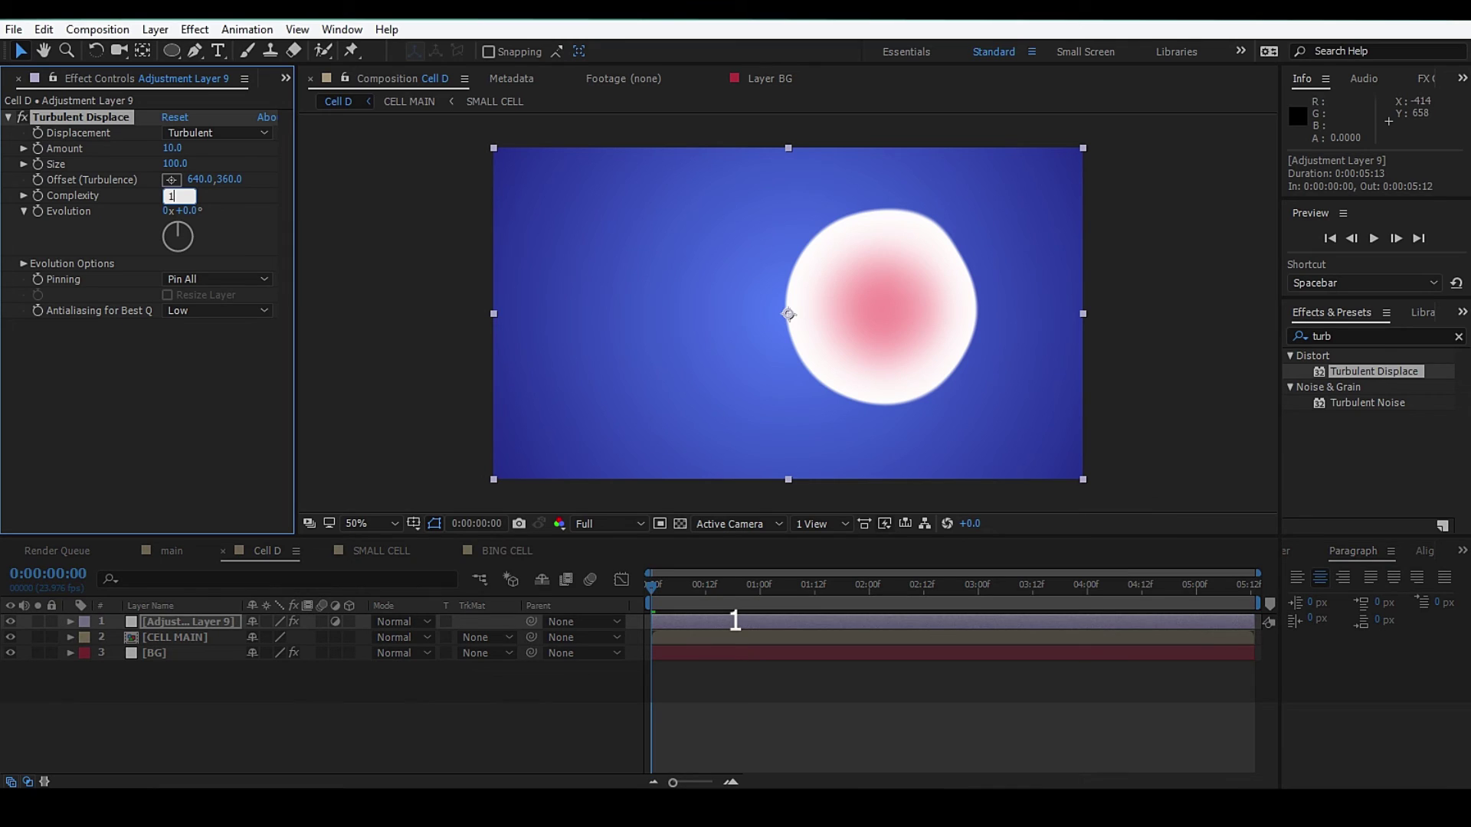
- Drive Turbulent Displace's Evolution with the expression time*100, then collapse the layer
key("Return")
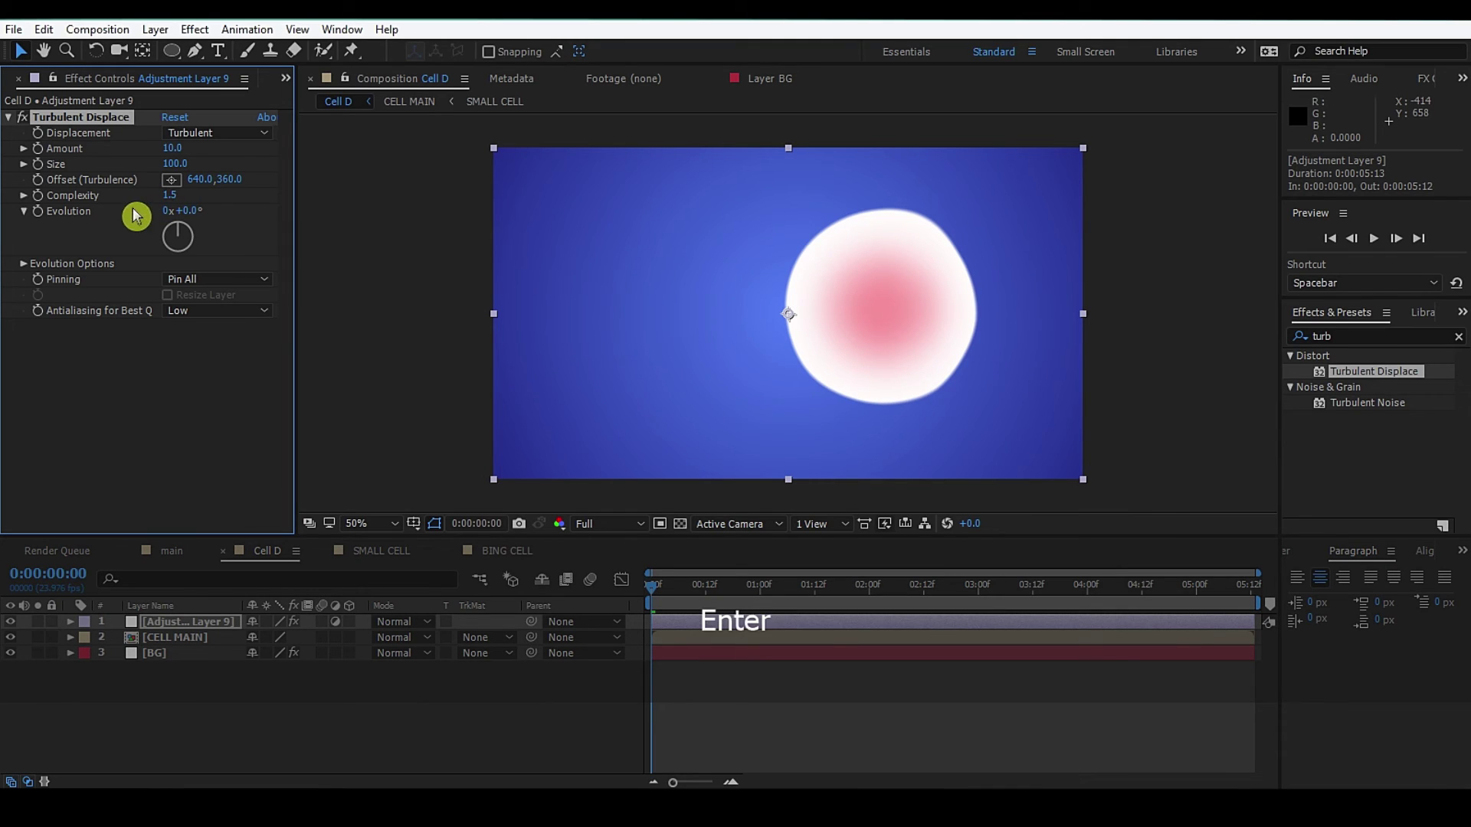
key("alt")
left_click(39, 212, "alt")
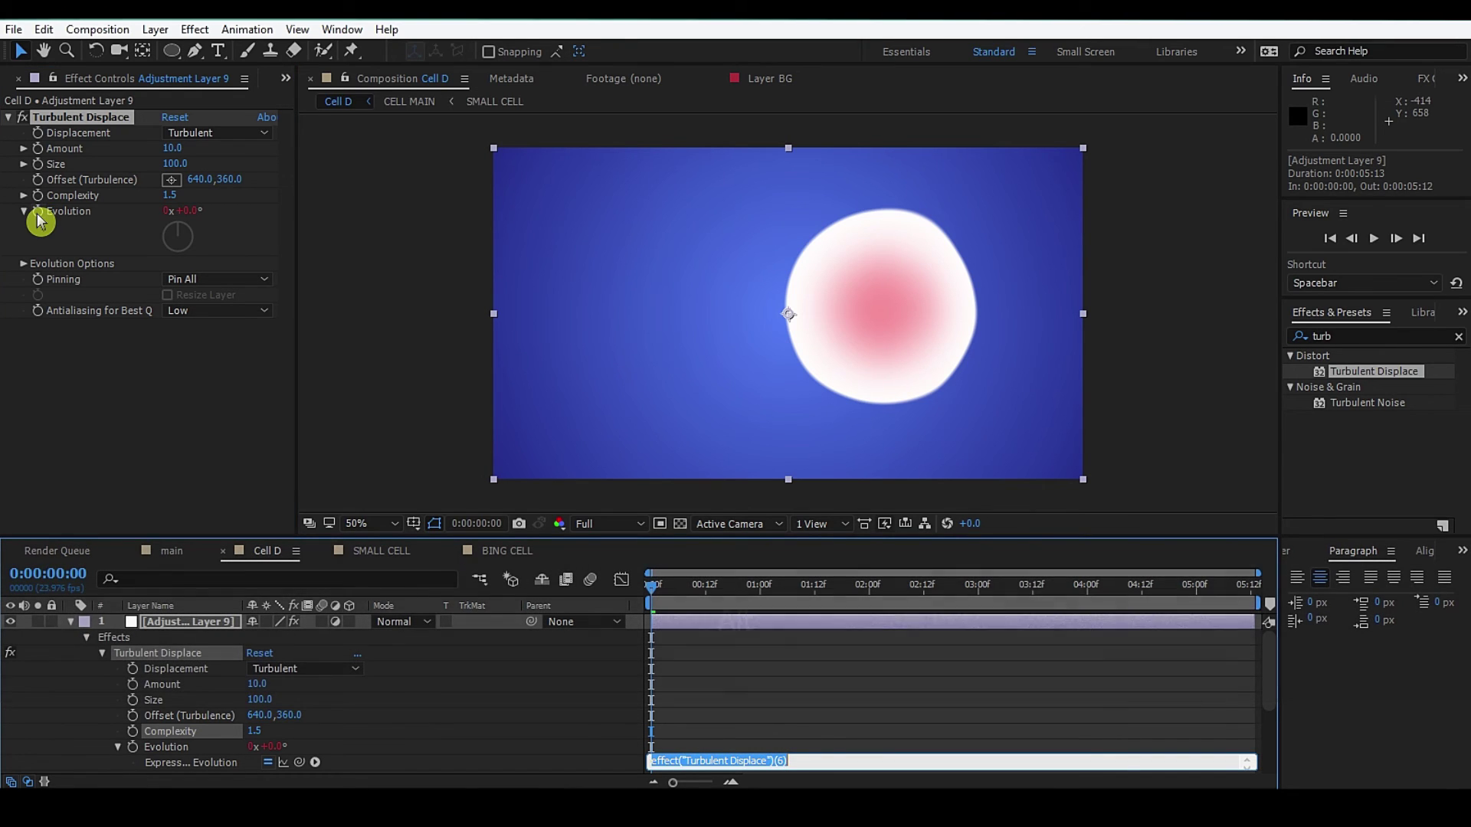
type("t")
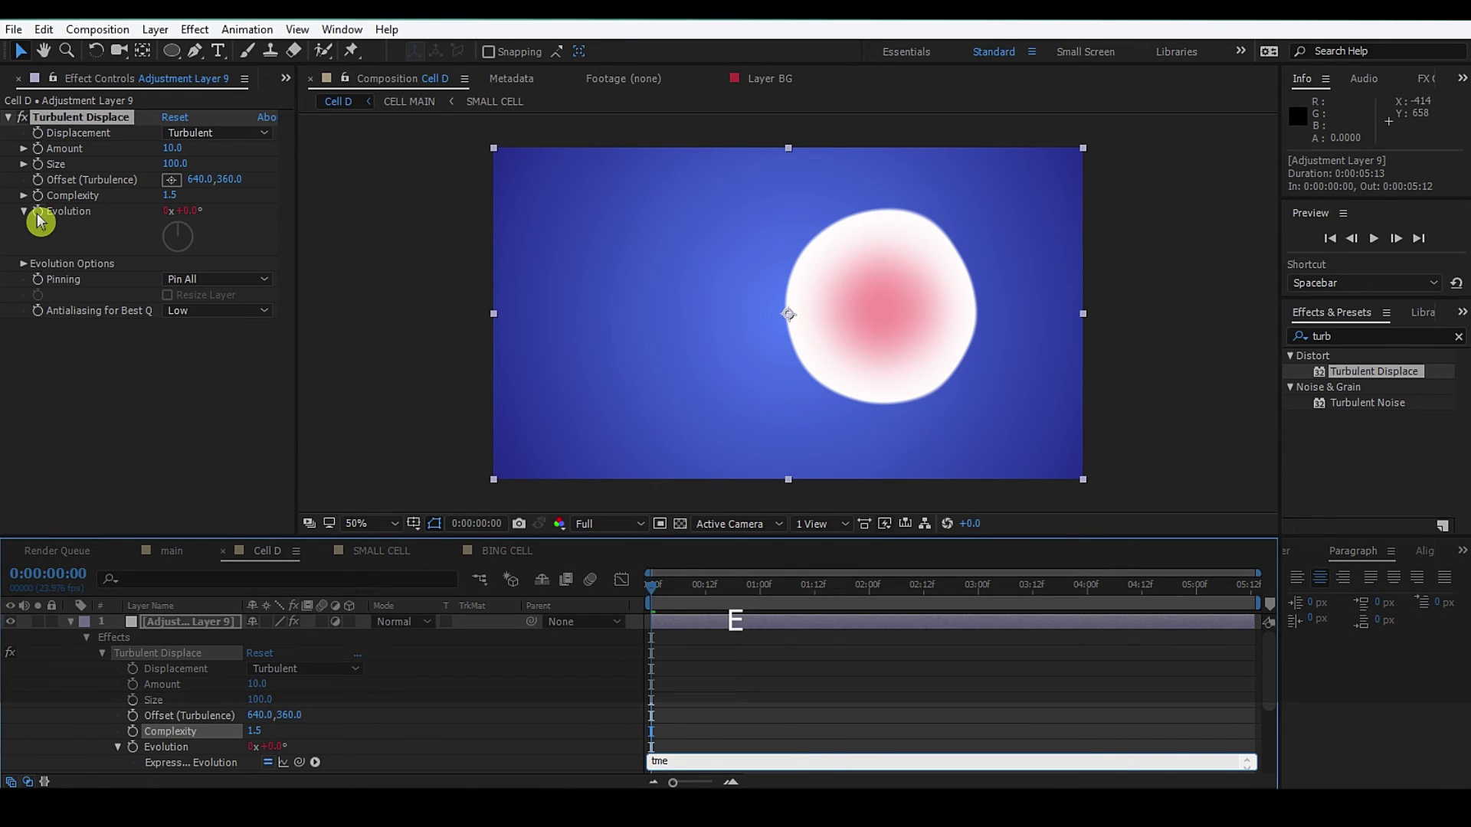
type("ime*")
type("100")
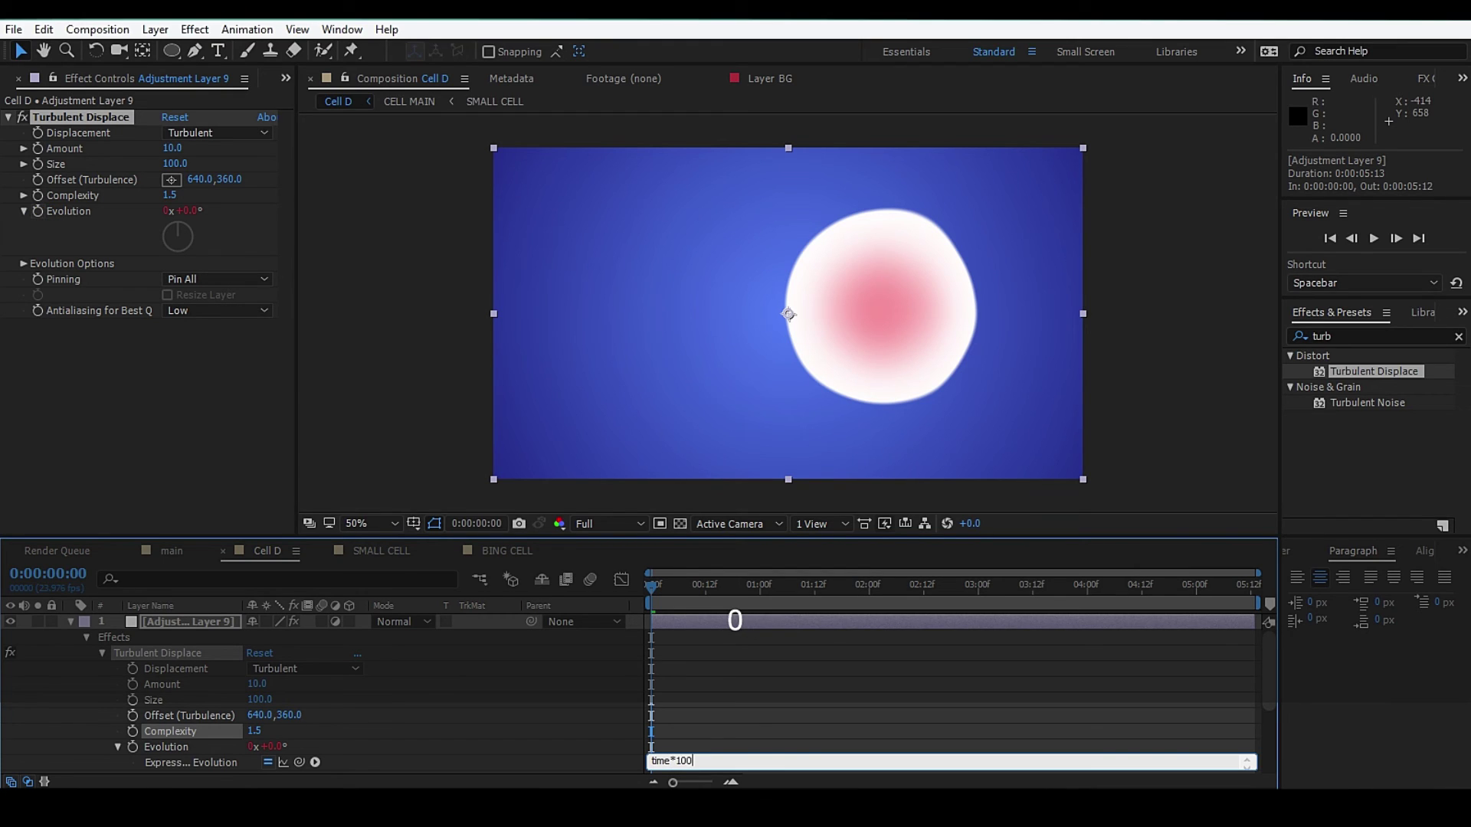
left_click(365, 655)
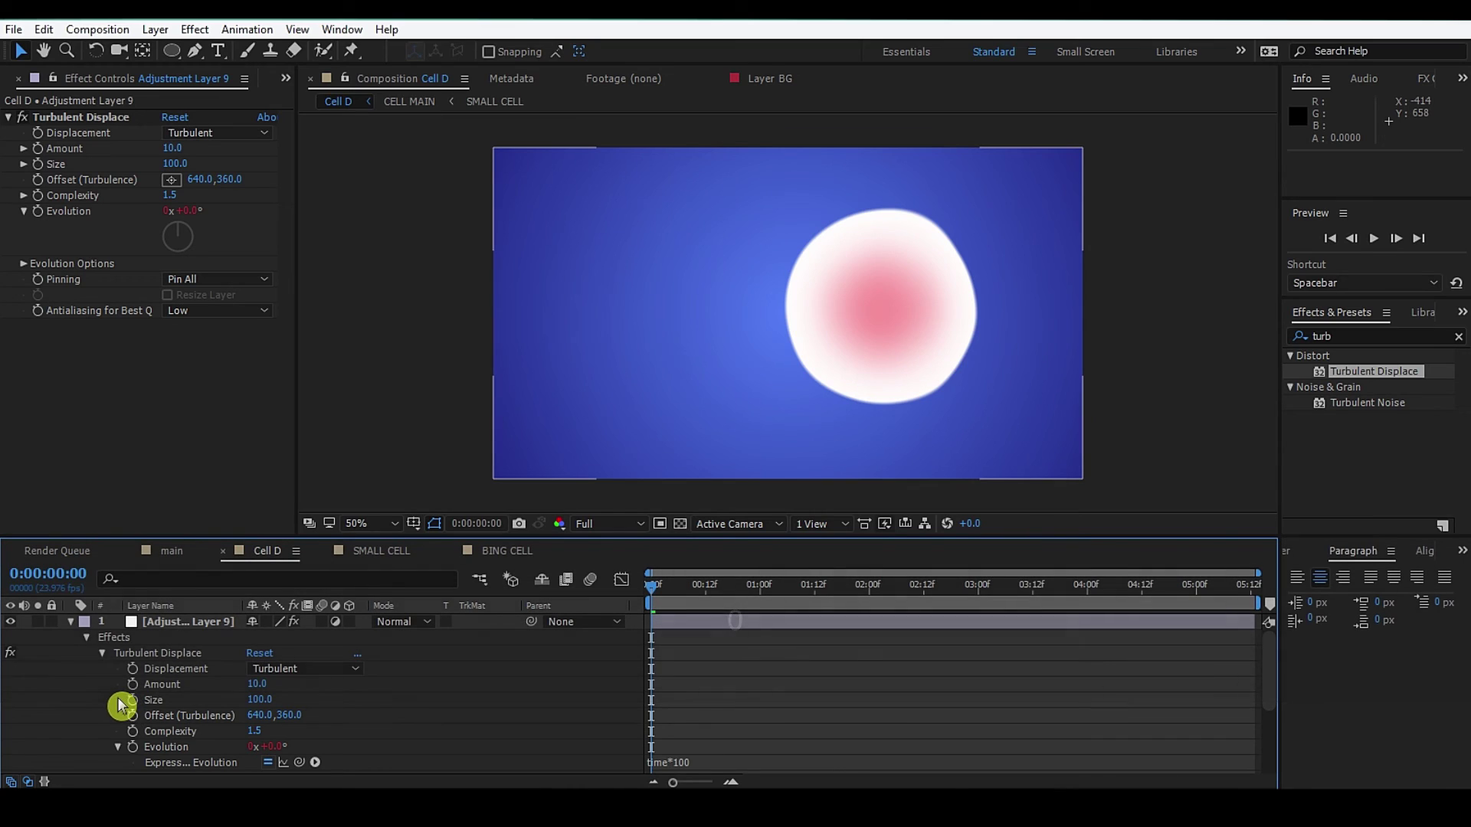
left_click(71, 622)
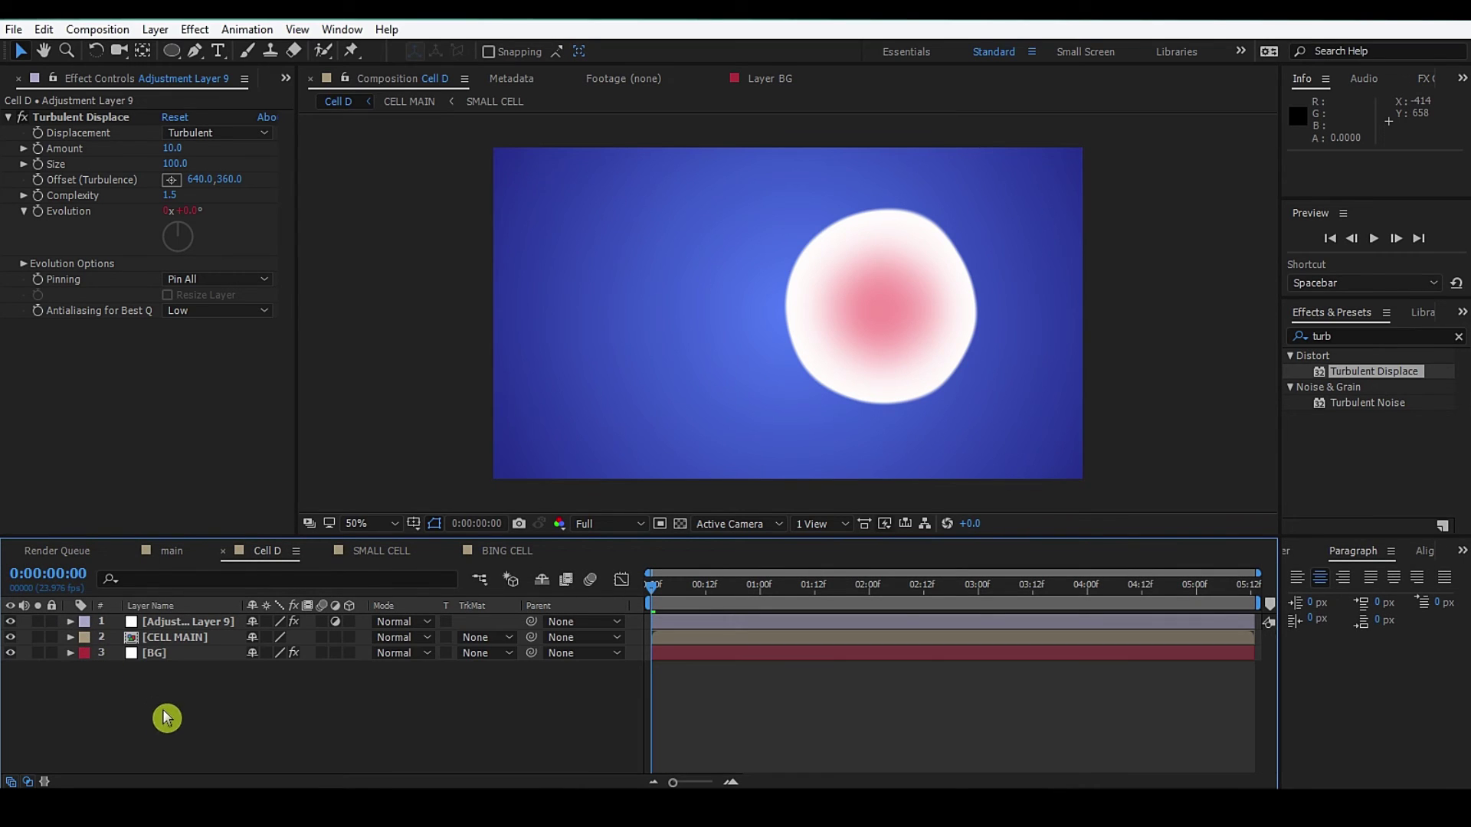
- Play a Half-resolution preview of Cell D's wobbling cells, stopping it partway
mouse_move(664, 586)
left_mouse_down()
mouse_move(680, 582)
mouse_move(619, 604)
left_mouse_up()
left_click(601, 525)
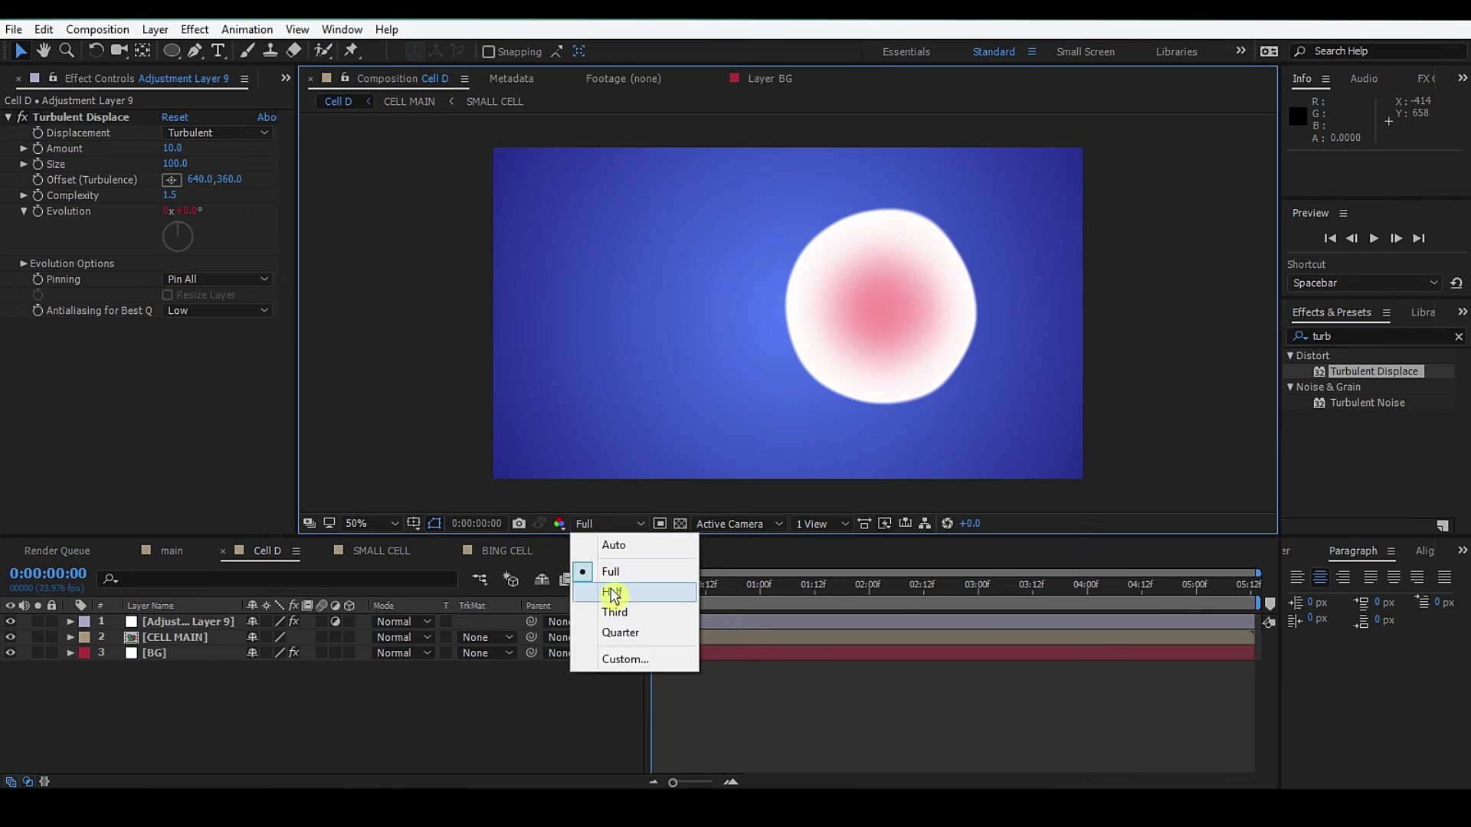
left_click(610, 591)
key("space")
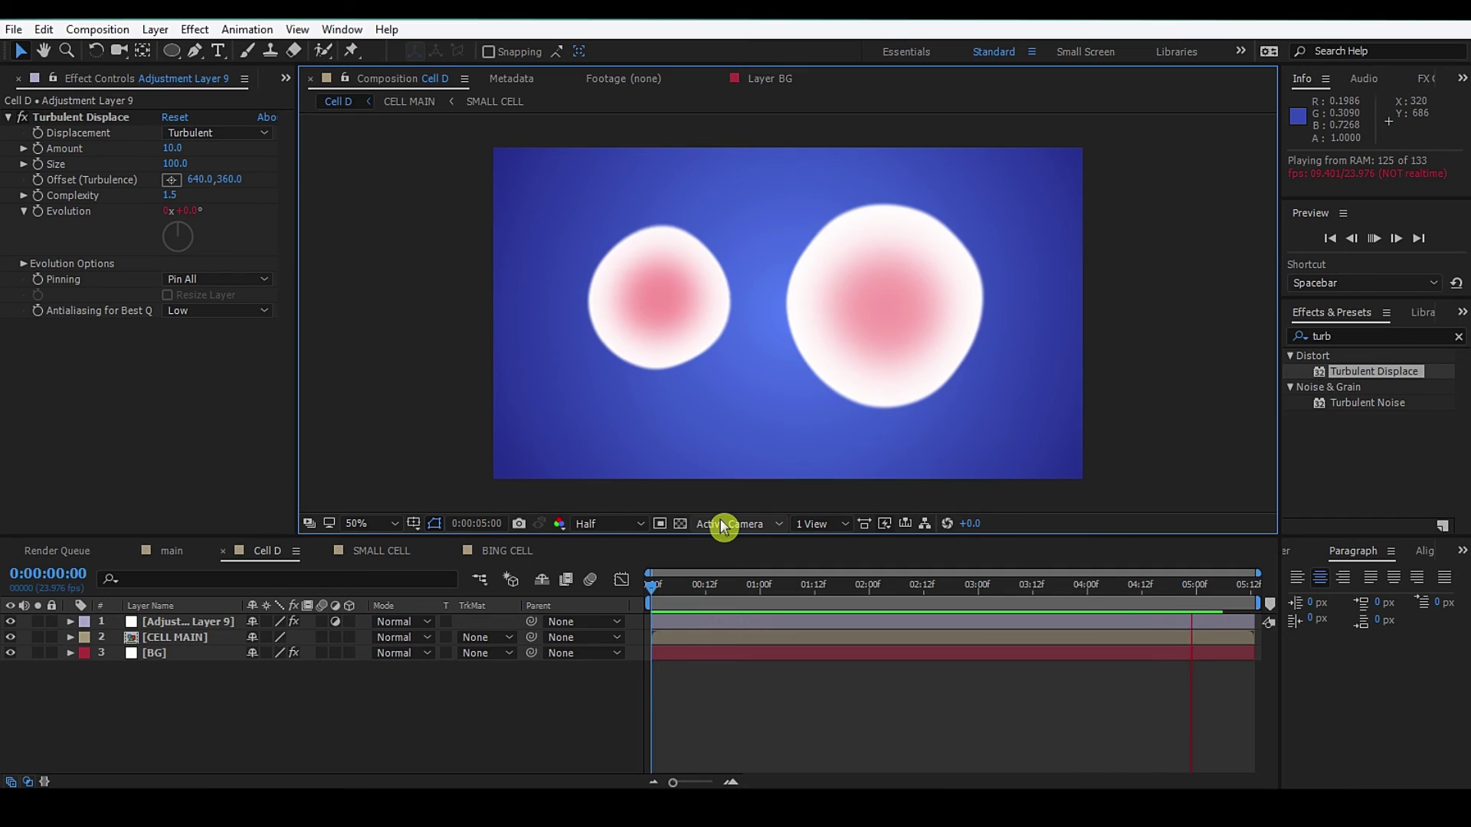
left_click_drag(721, 582, 1089, 627)
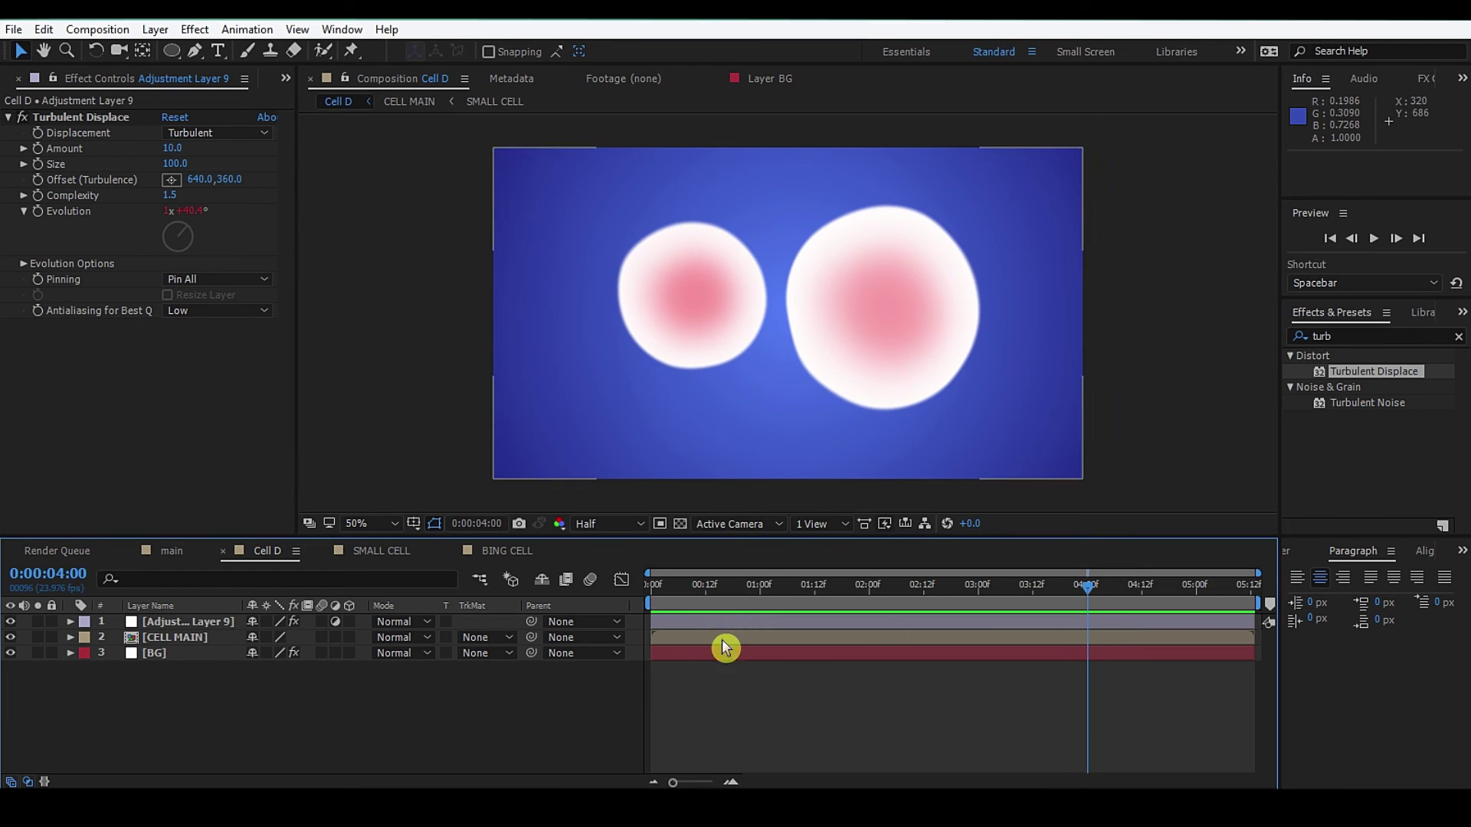
- Set CC Glass Surface displacement on CELL MAIN's Adjustment Layer 8 to 100, then return to Cell D
double_click(199, 639)
left_click(207, 621)
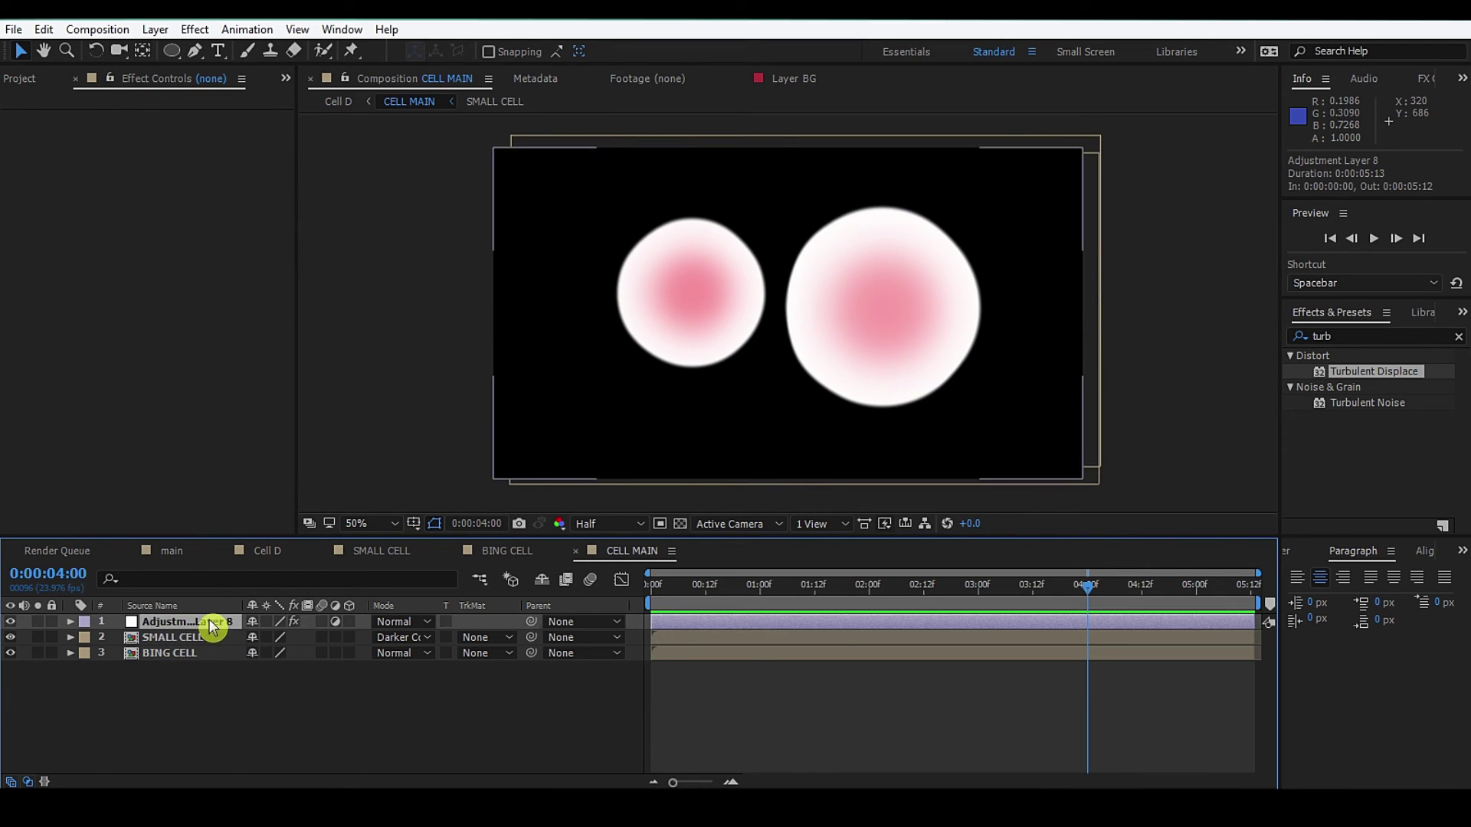
left_click(14, 134)
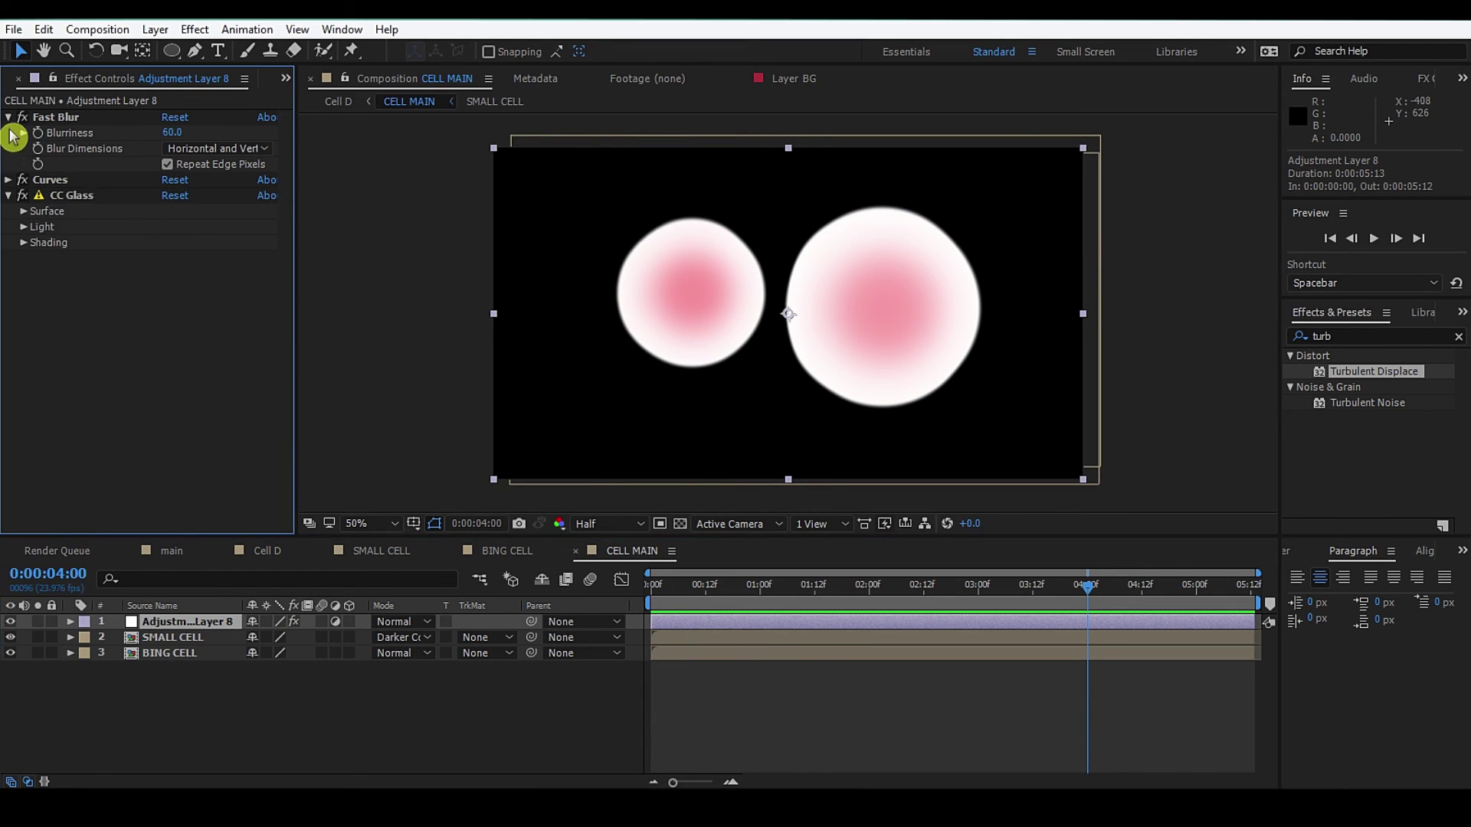
left_click(24, 212)
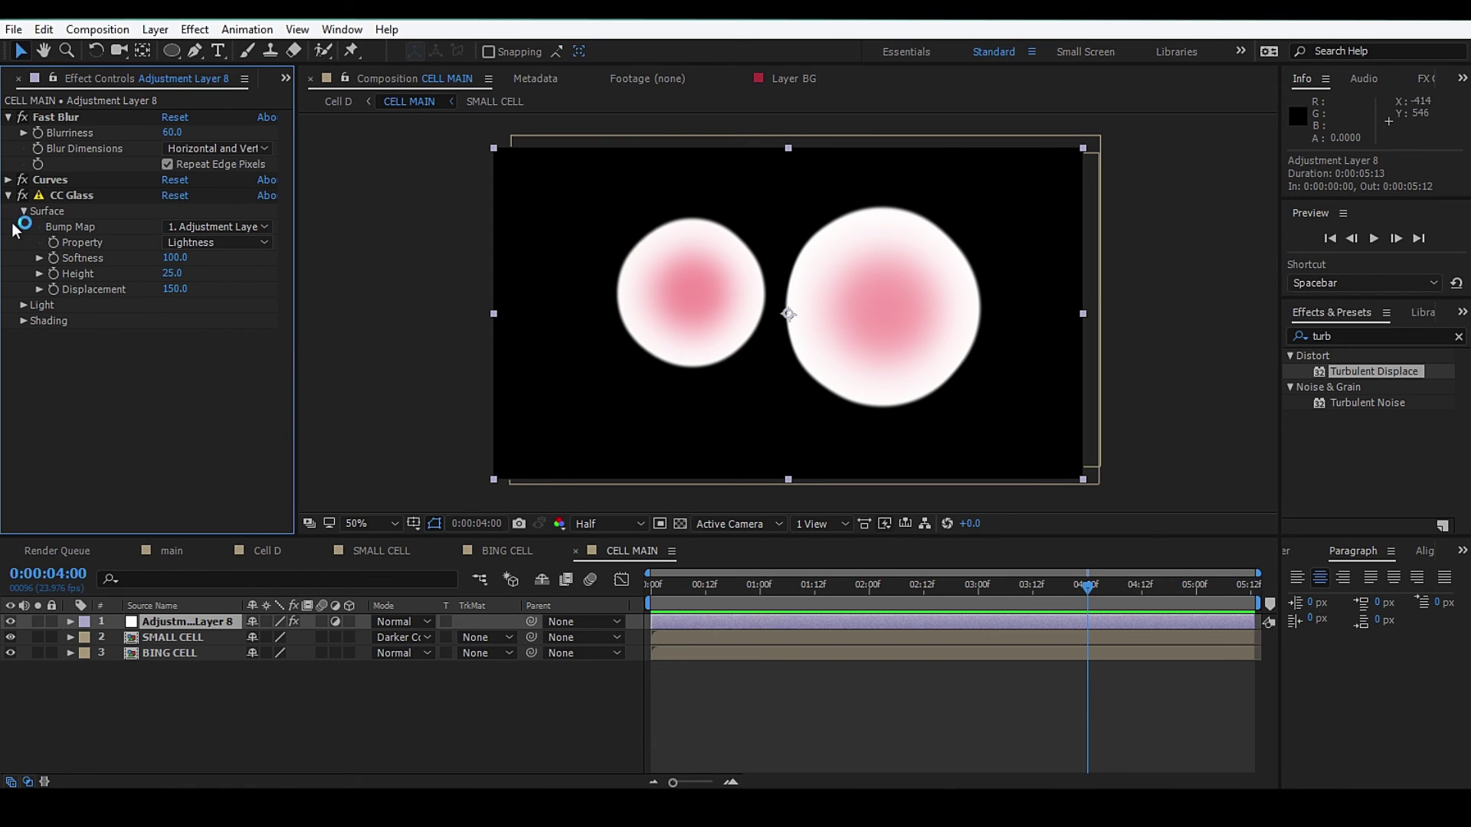
left_click_drag(866, 582, 1093, 628)
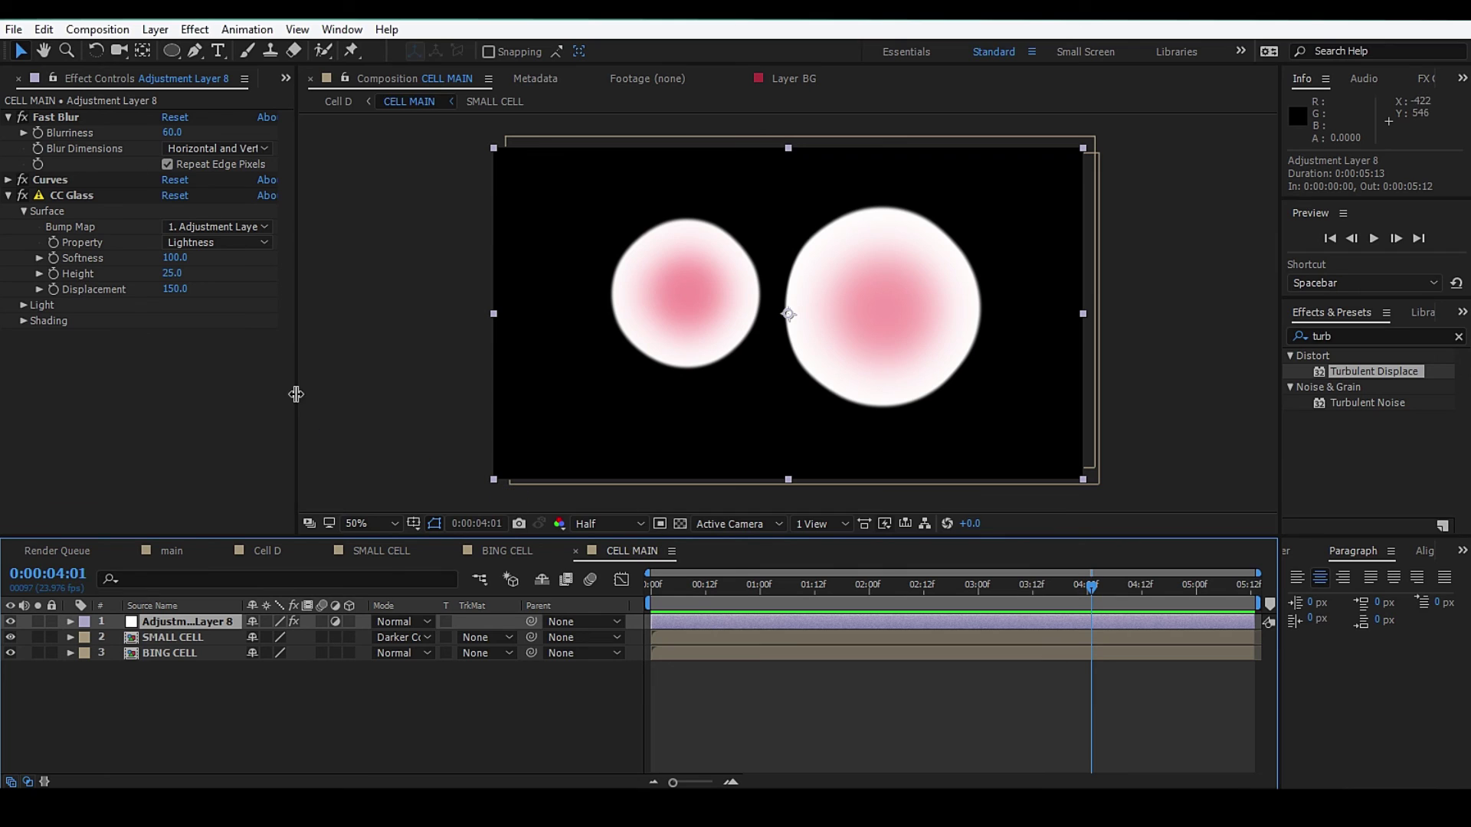
left_click(174, 290)
type("1")
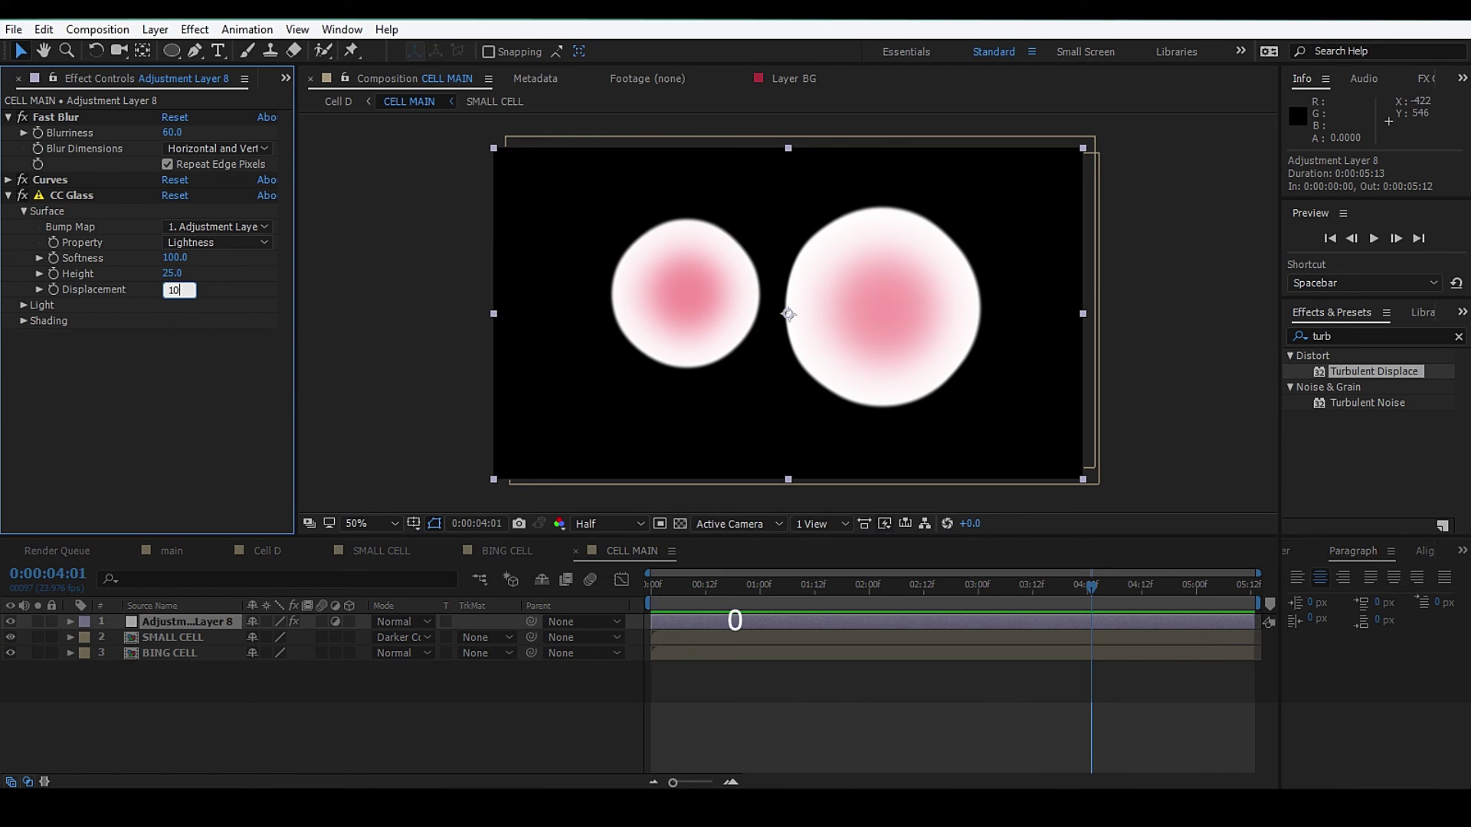
type("0")
key("Return")
mouse_move(1061, 599)
left_mouse_down()
mouse_move(980, 603)
mouse_move(1008, 591)
mouse_move(1116, 614)
mouse_move(1073, 615)
left_mouse_up()
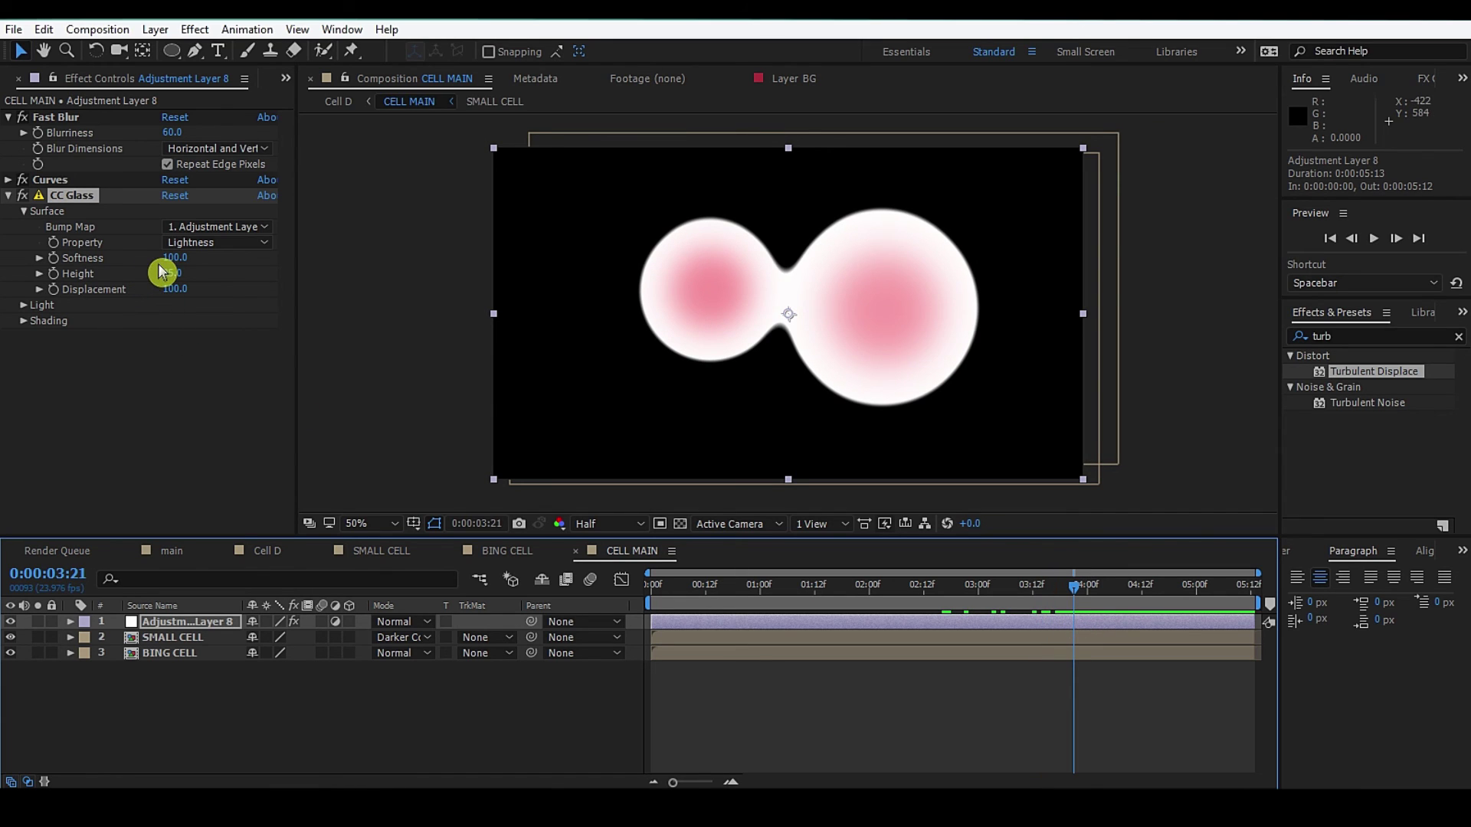
left_click(274, 553)
- Preview Cell D from the start and scrub through the cells merging and splitting apart
left_click_drag(1019, 593, 660, 603)
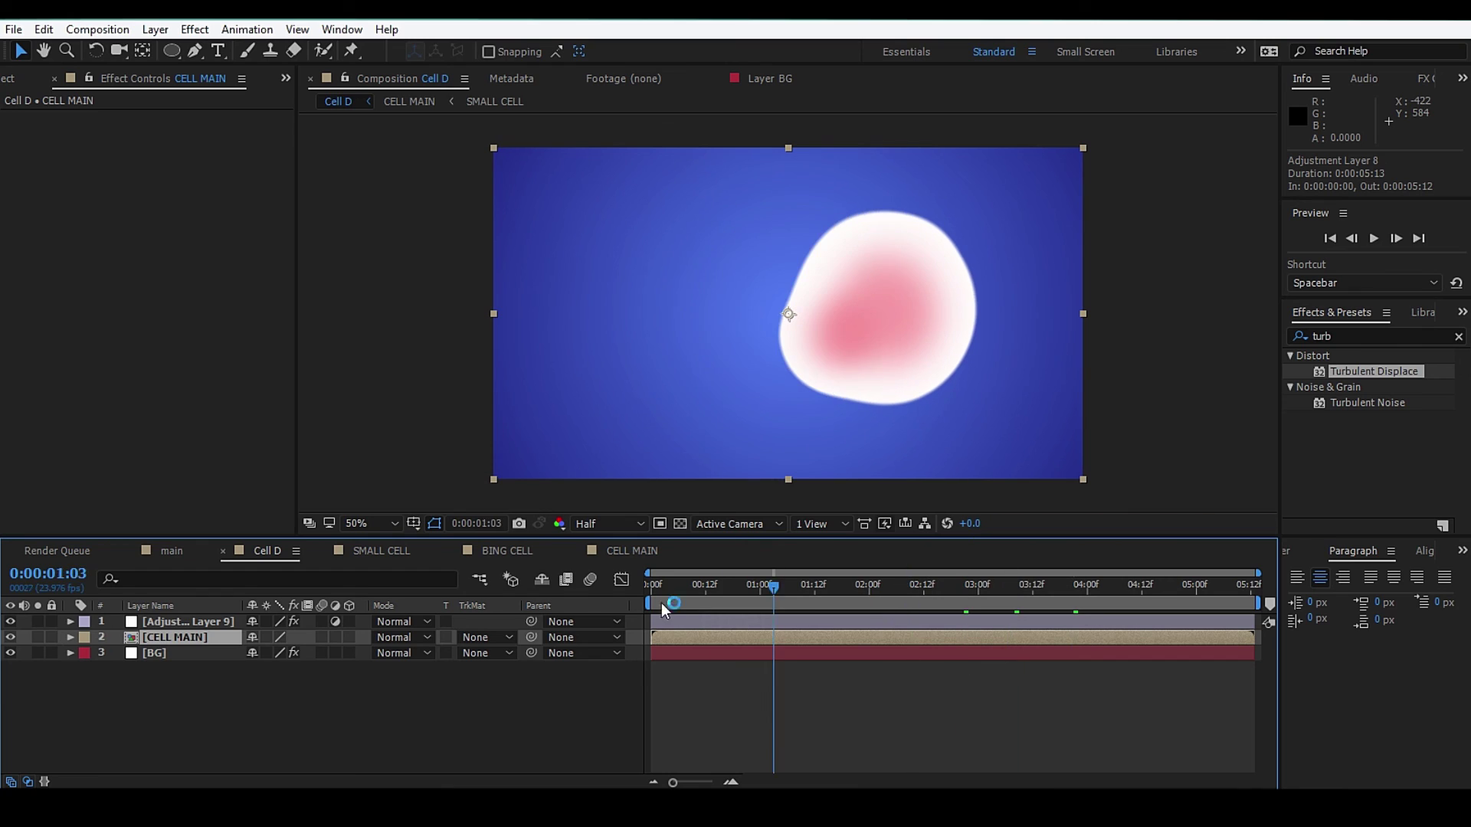
key("space")
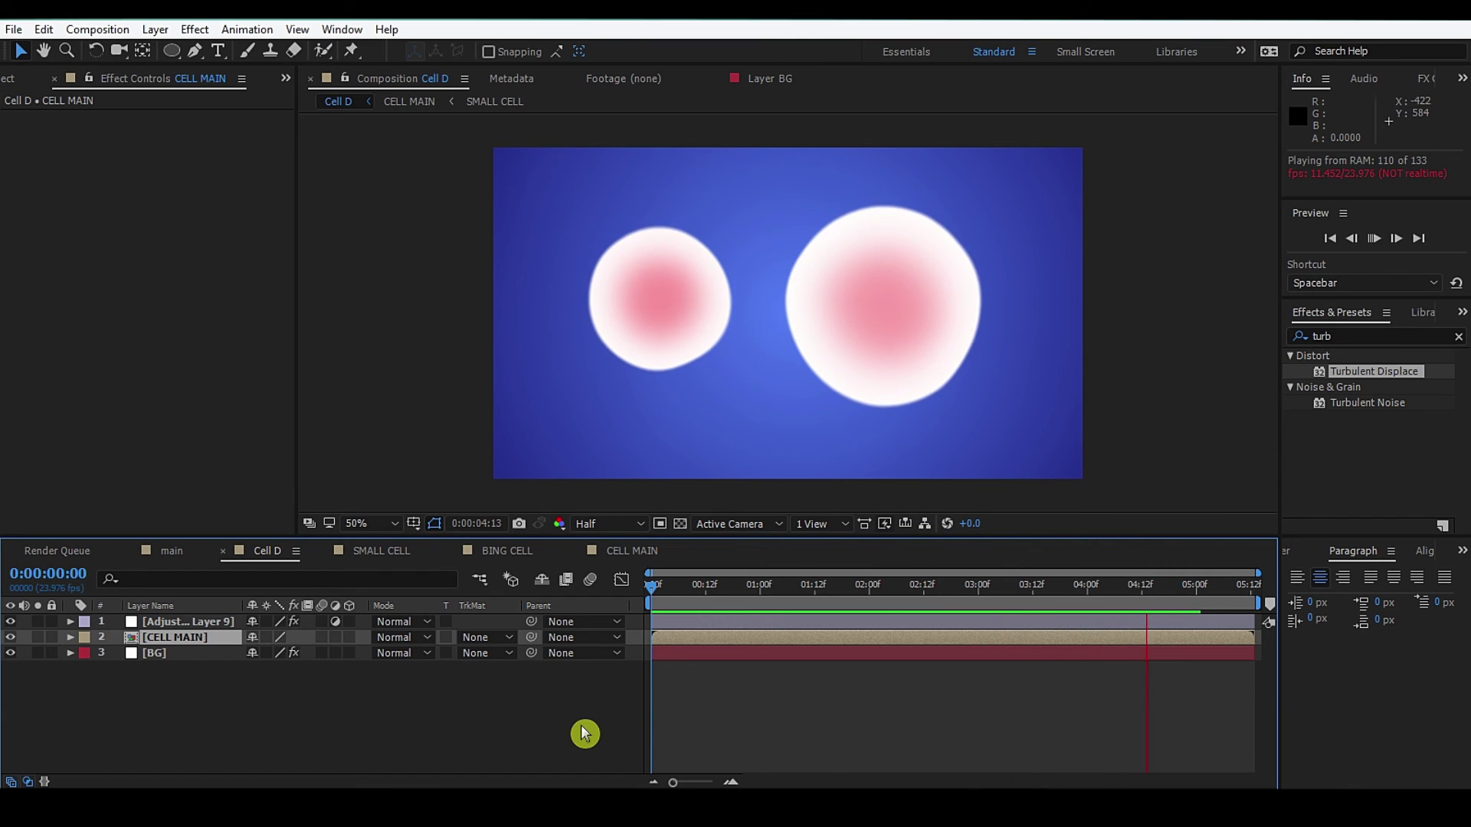
left_click_drag(689, 593, 936, 599)
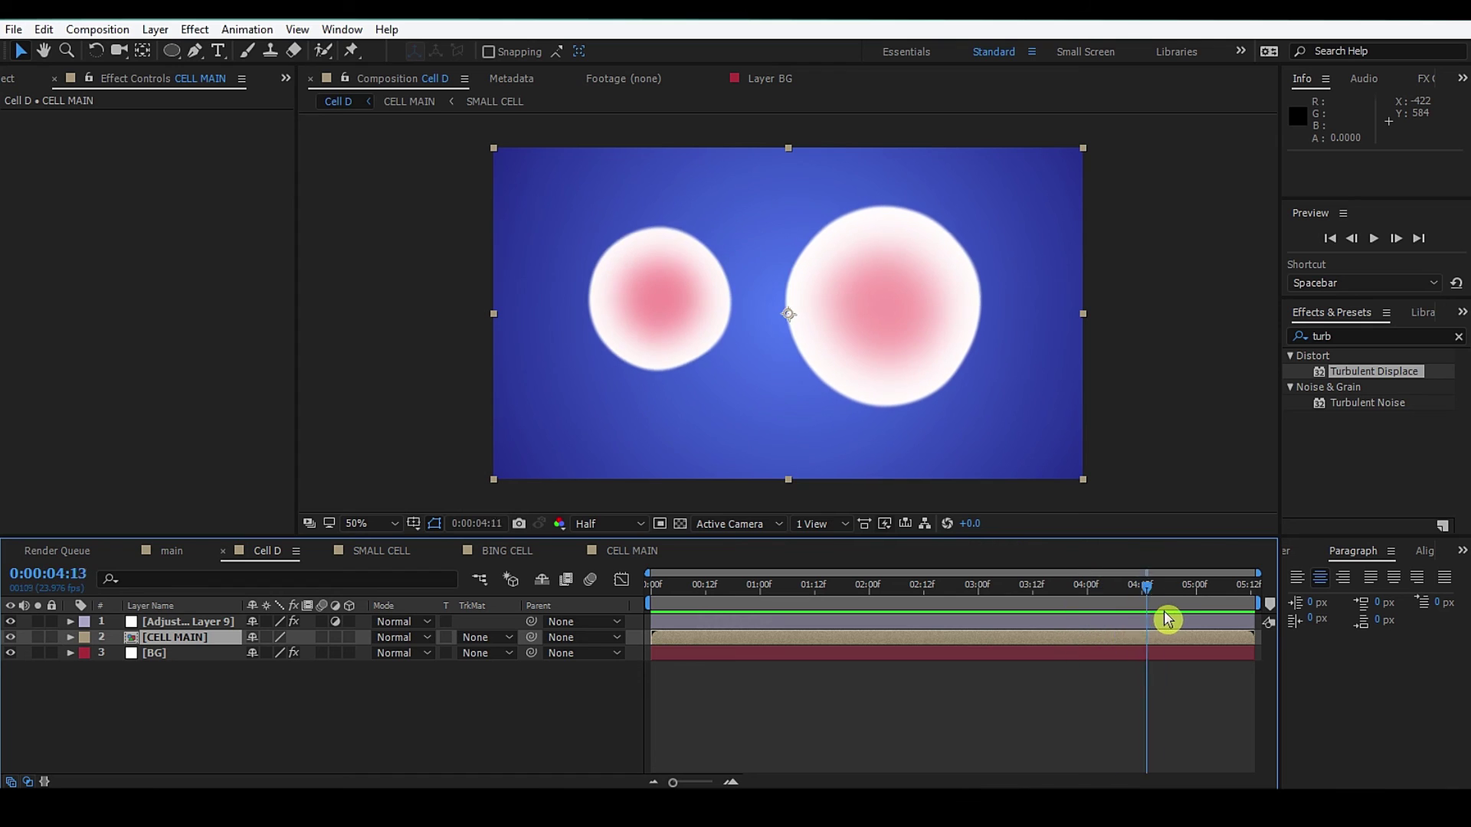
left_click_drag(937, 599, 1096, 622)
- Zoom the Cell D viewer to 100% and select the CELL MAIN layer
left_click(833, 430)
key("period")
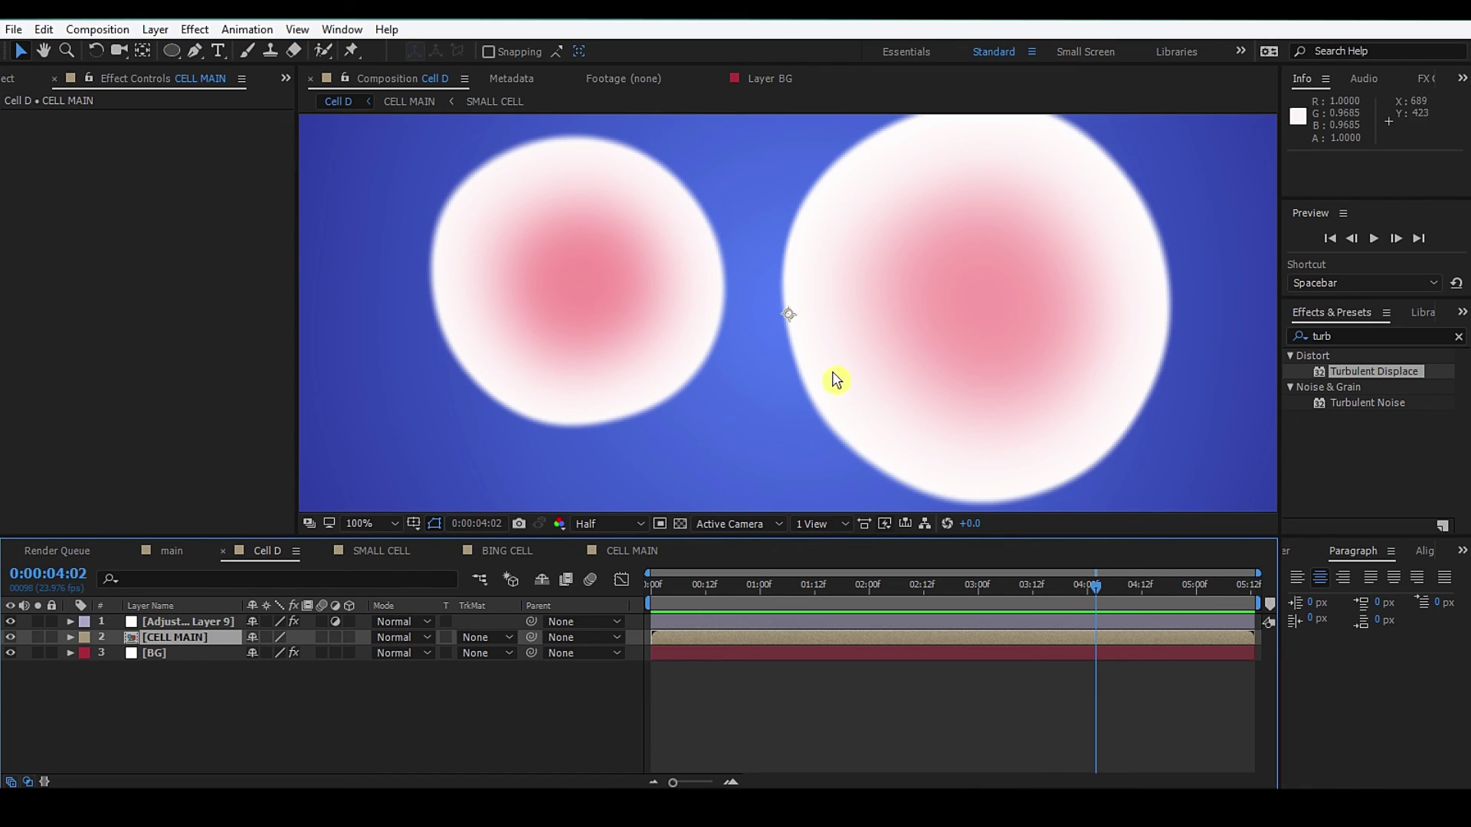
left_click(238, 640)
- Expand the Curves effect in CELL MAIN, then view Cell D at about two seconds
double_click(173, 648)
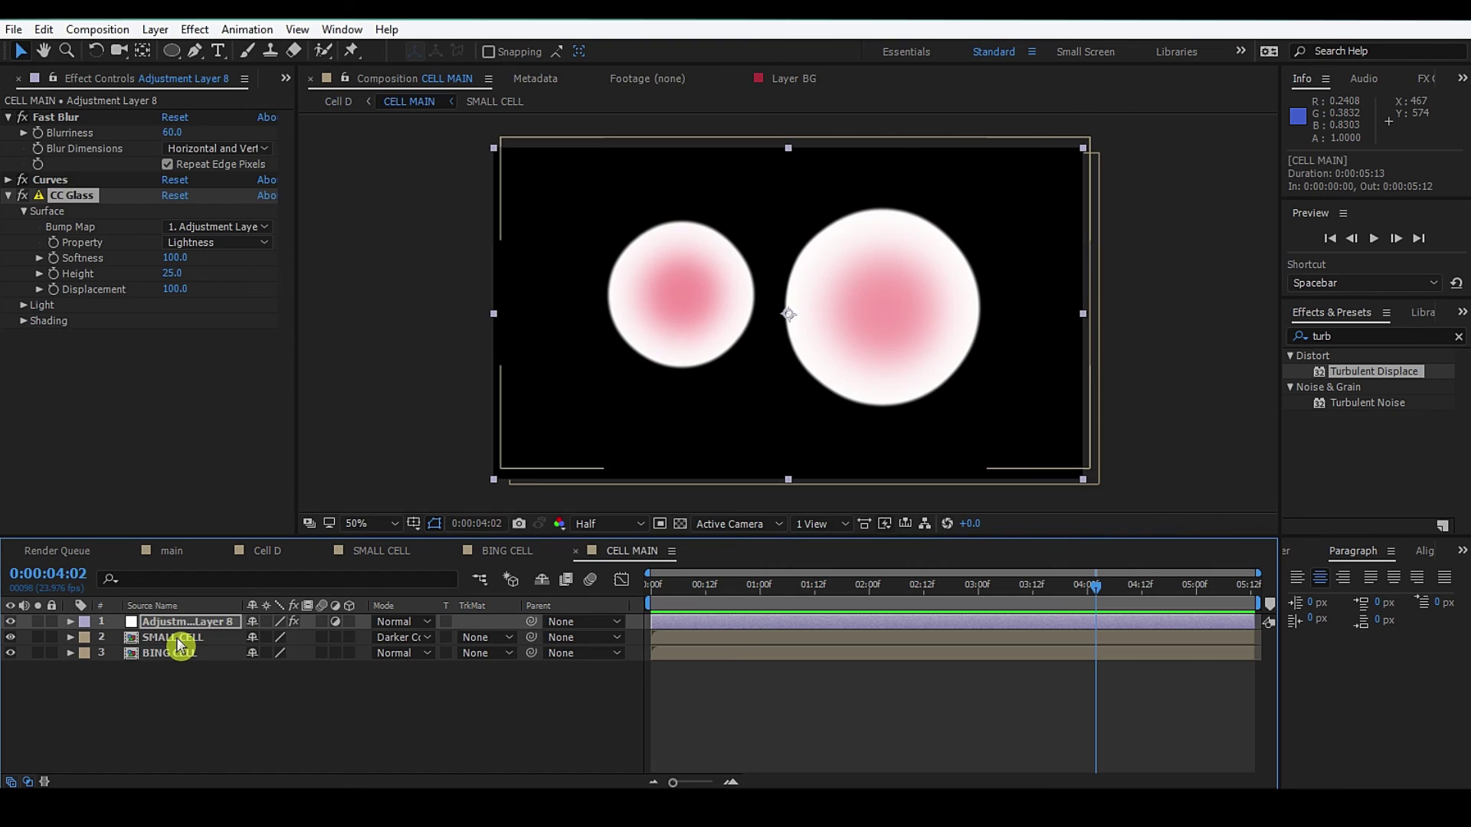
left_click(16, 180)
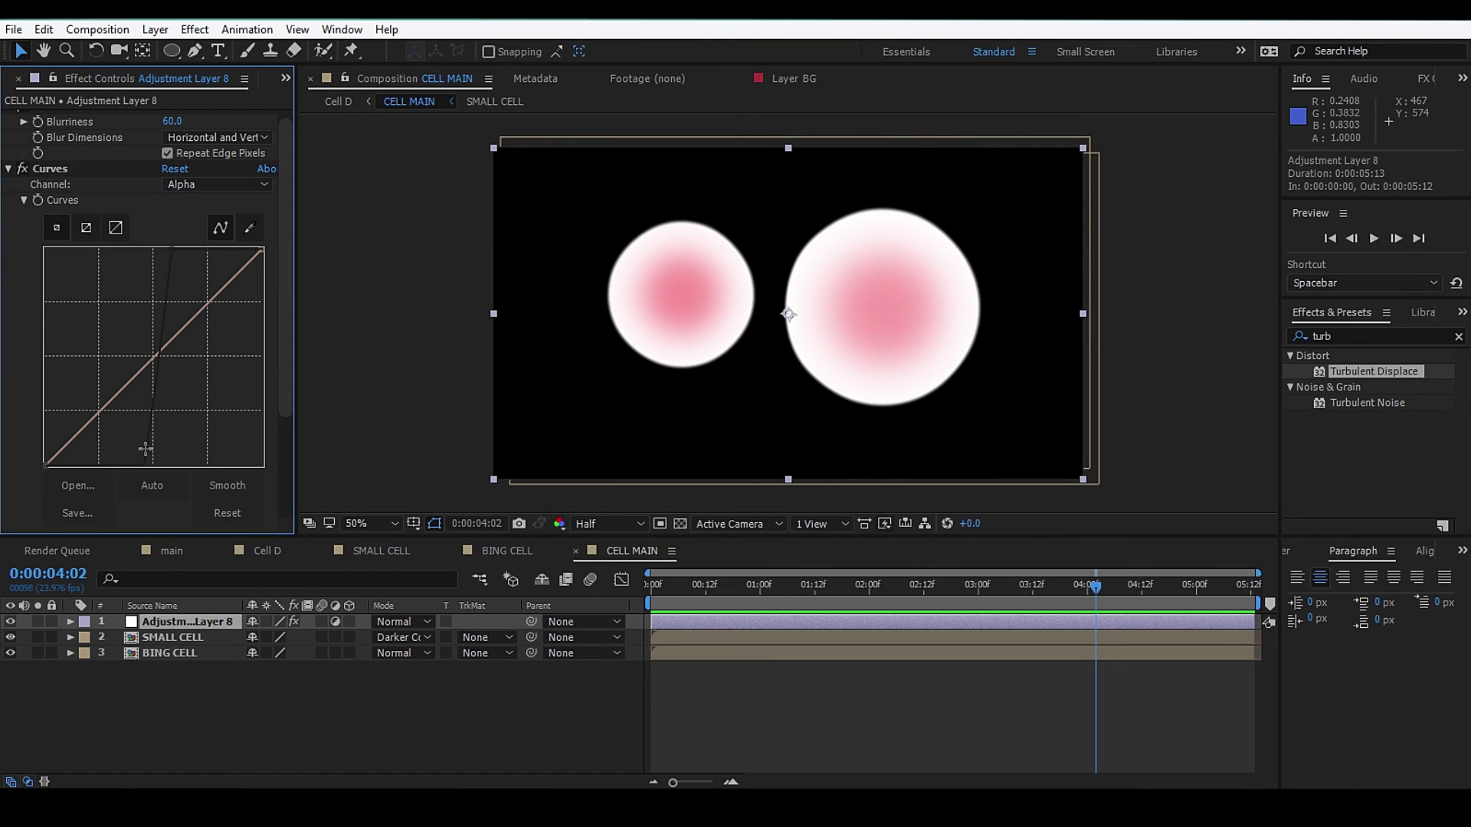
left_click(147, 448)
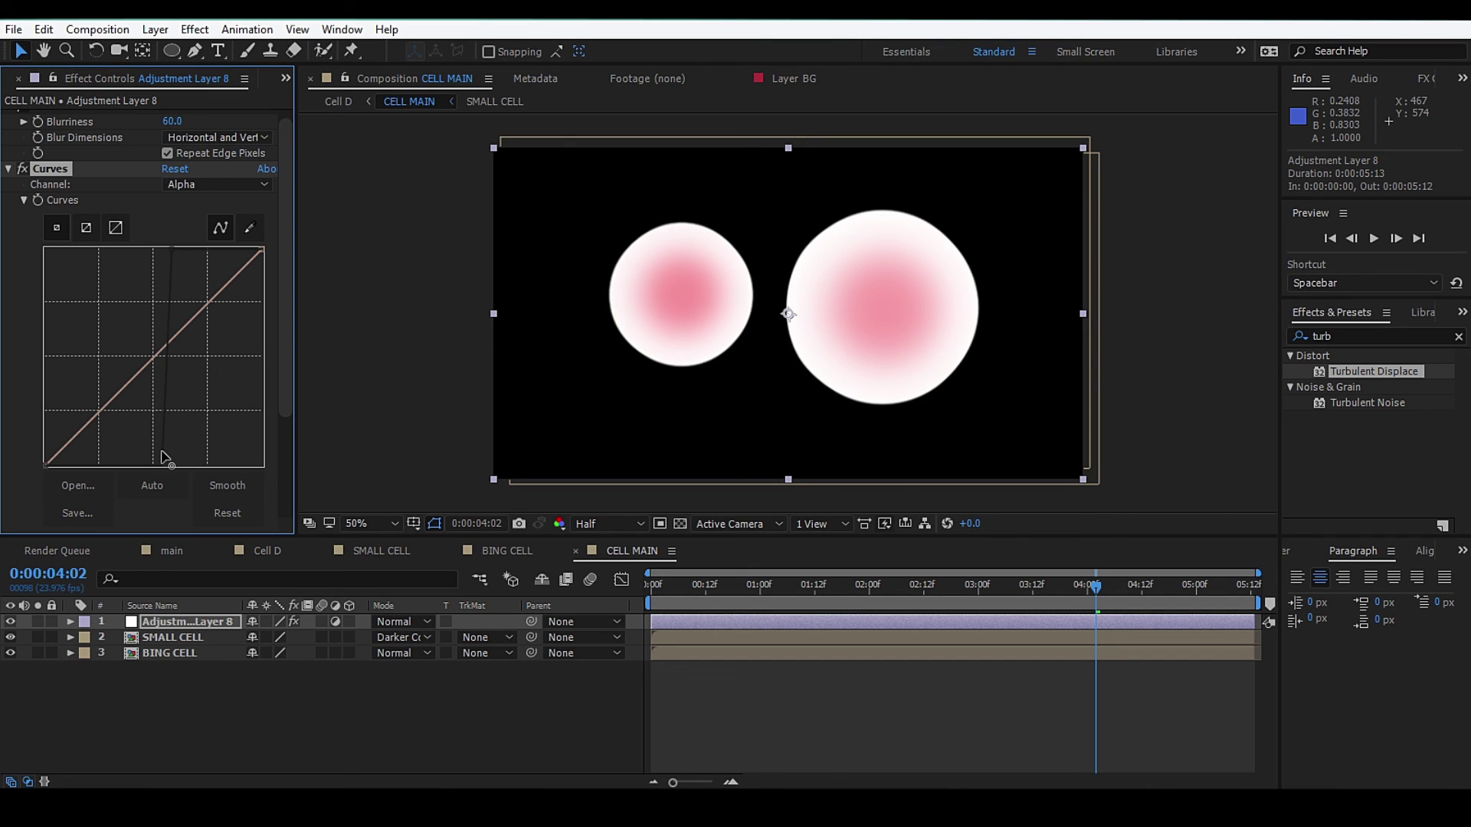
mouse_move(267, 550)
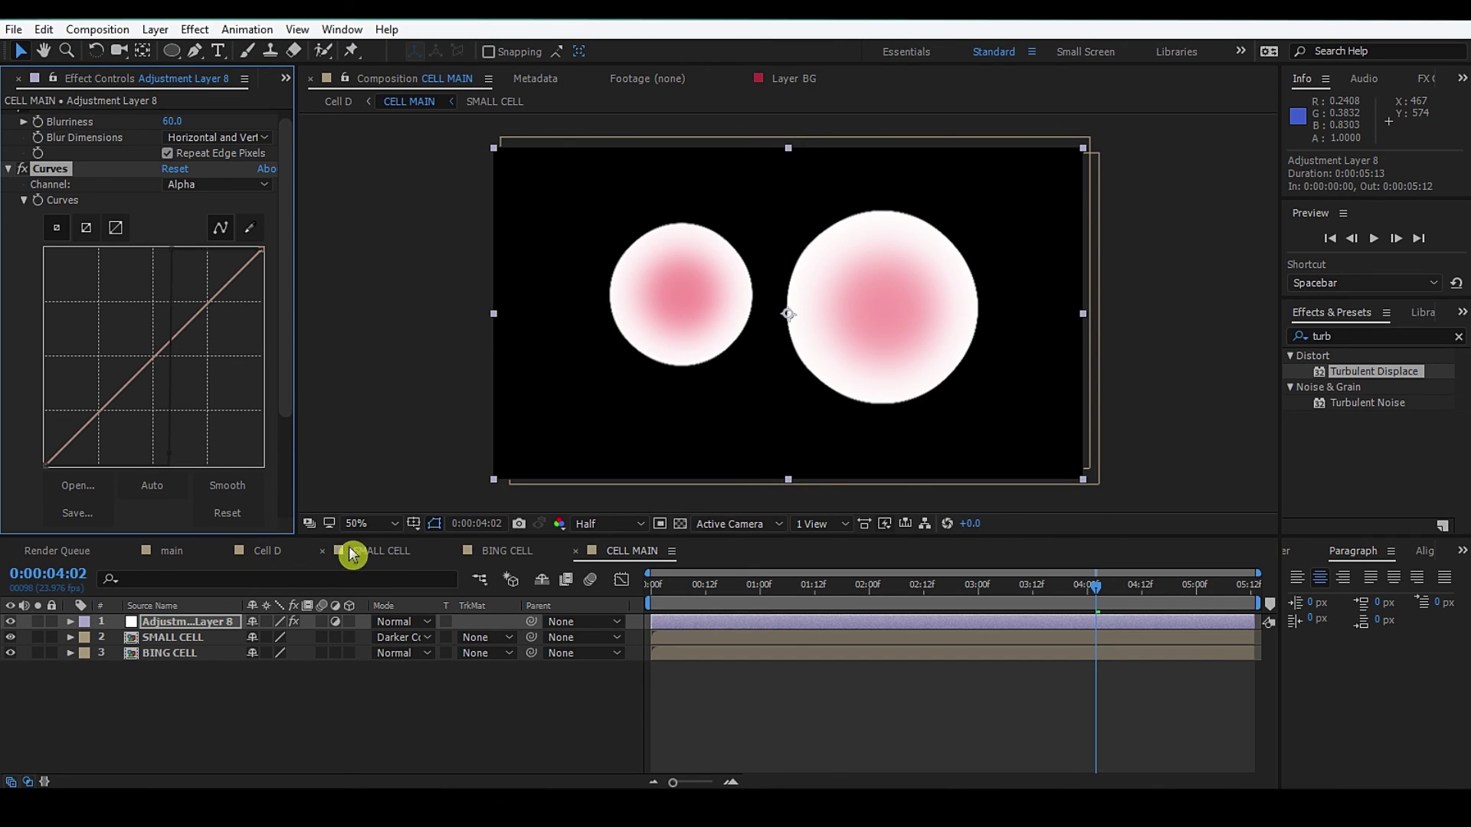
left_click(276, 551)
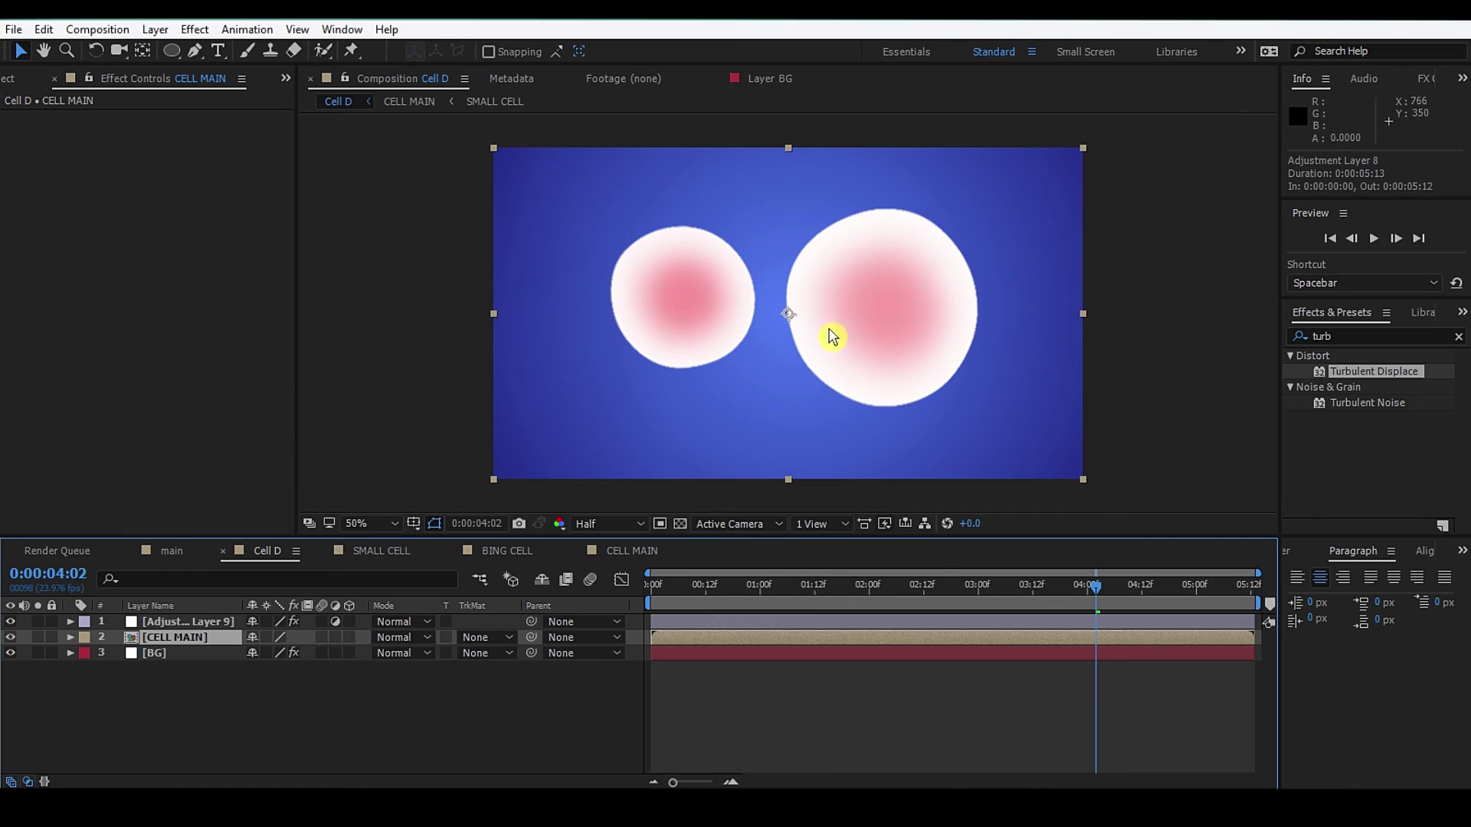
left_click(910, 587)
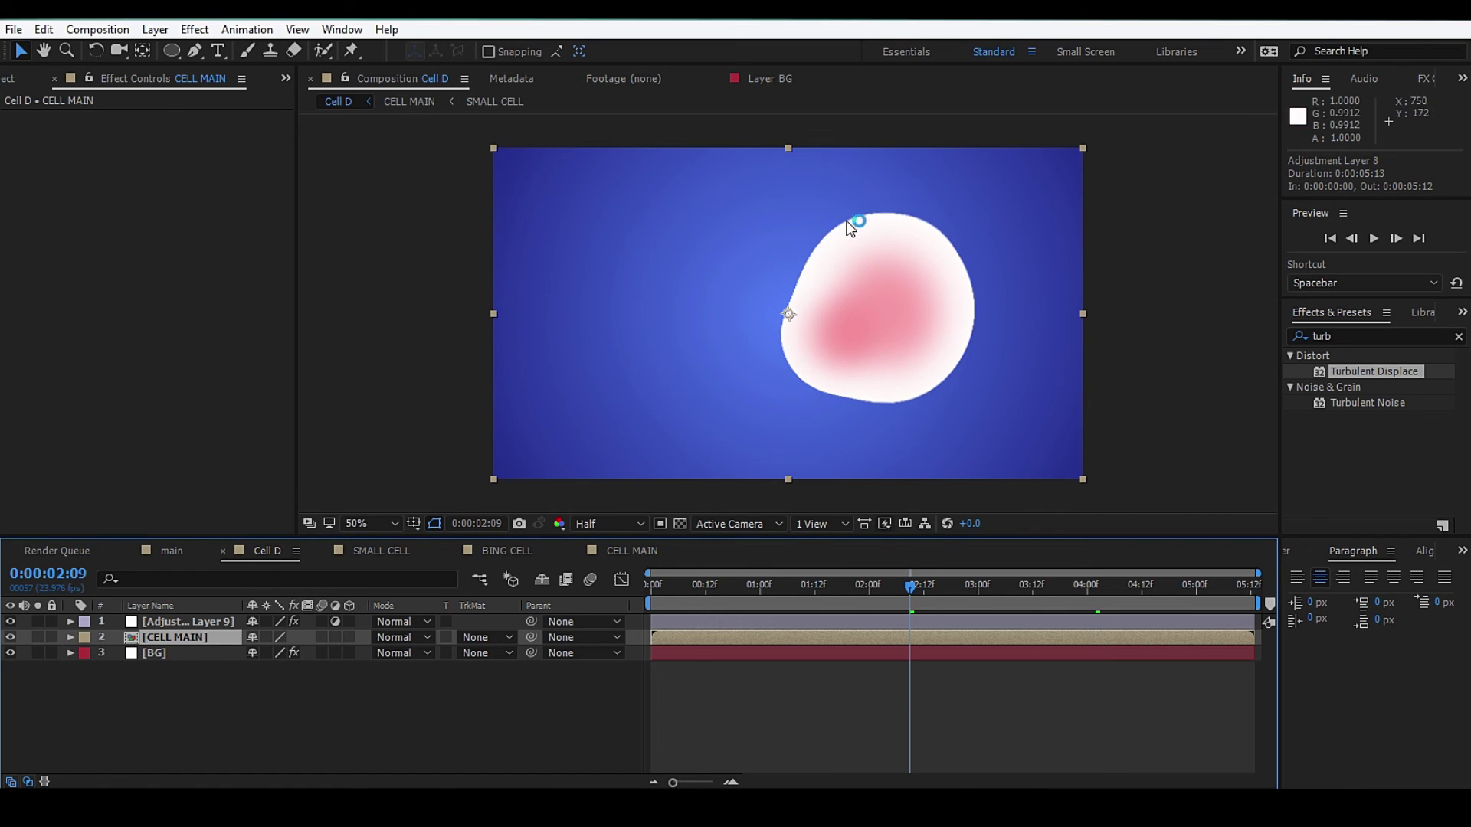
- After glancing at SMALL CELL and BING CELL, drag CELL MAIN's alpha curve left for sharper edges
left_click(380, 551)
left_click(274, 551)
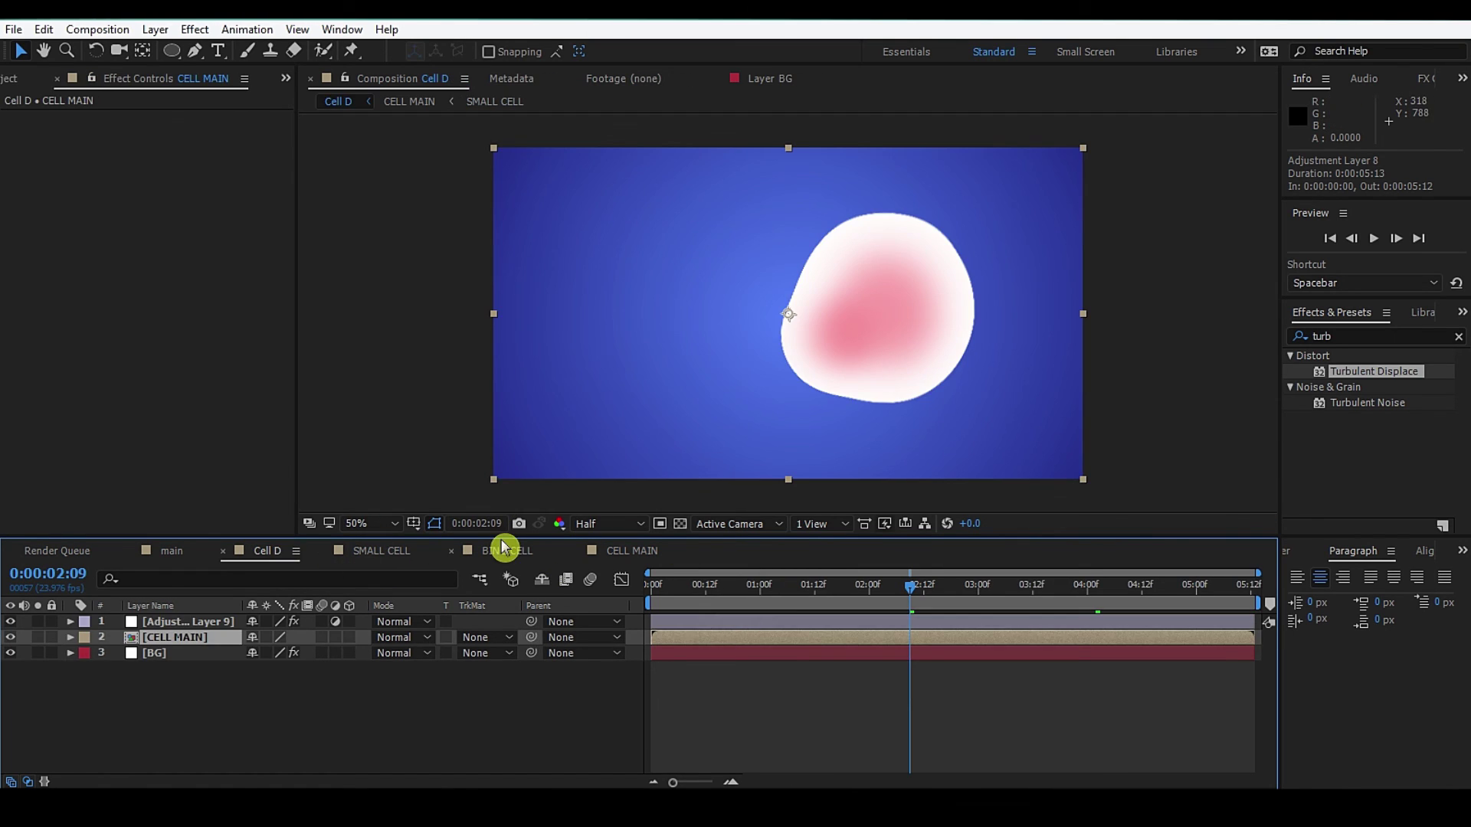
left_click(503, 548)
left_click(615, 550)
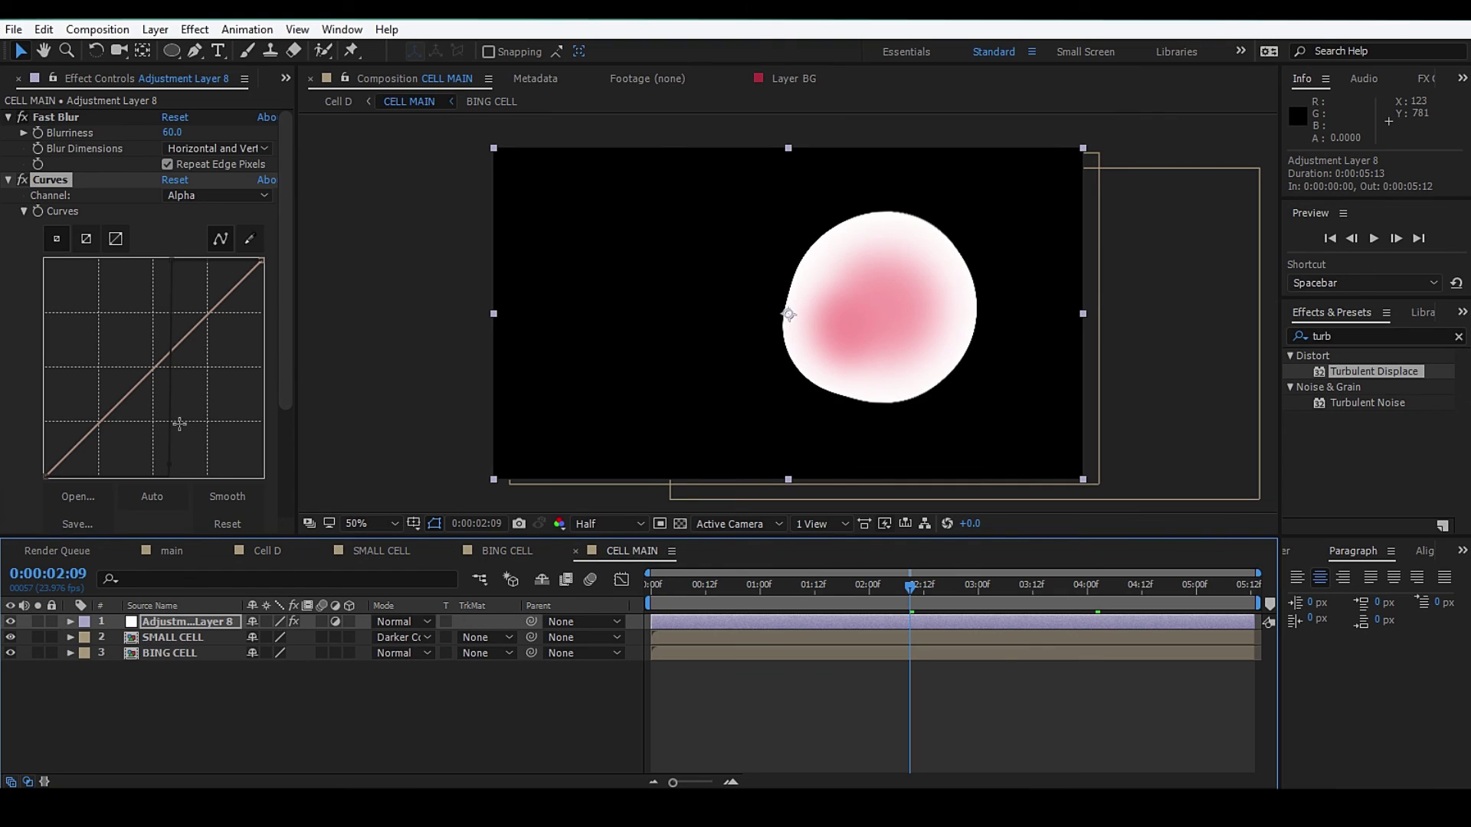
left_click_drag(168, 465, 136, 461)
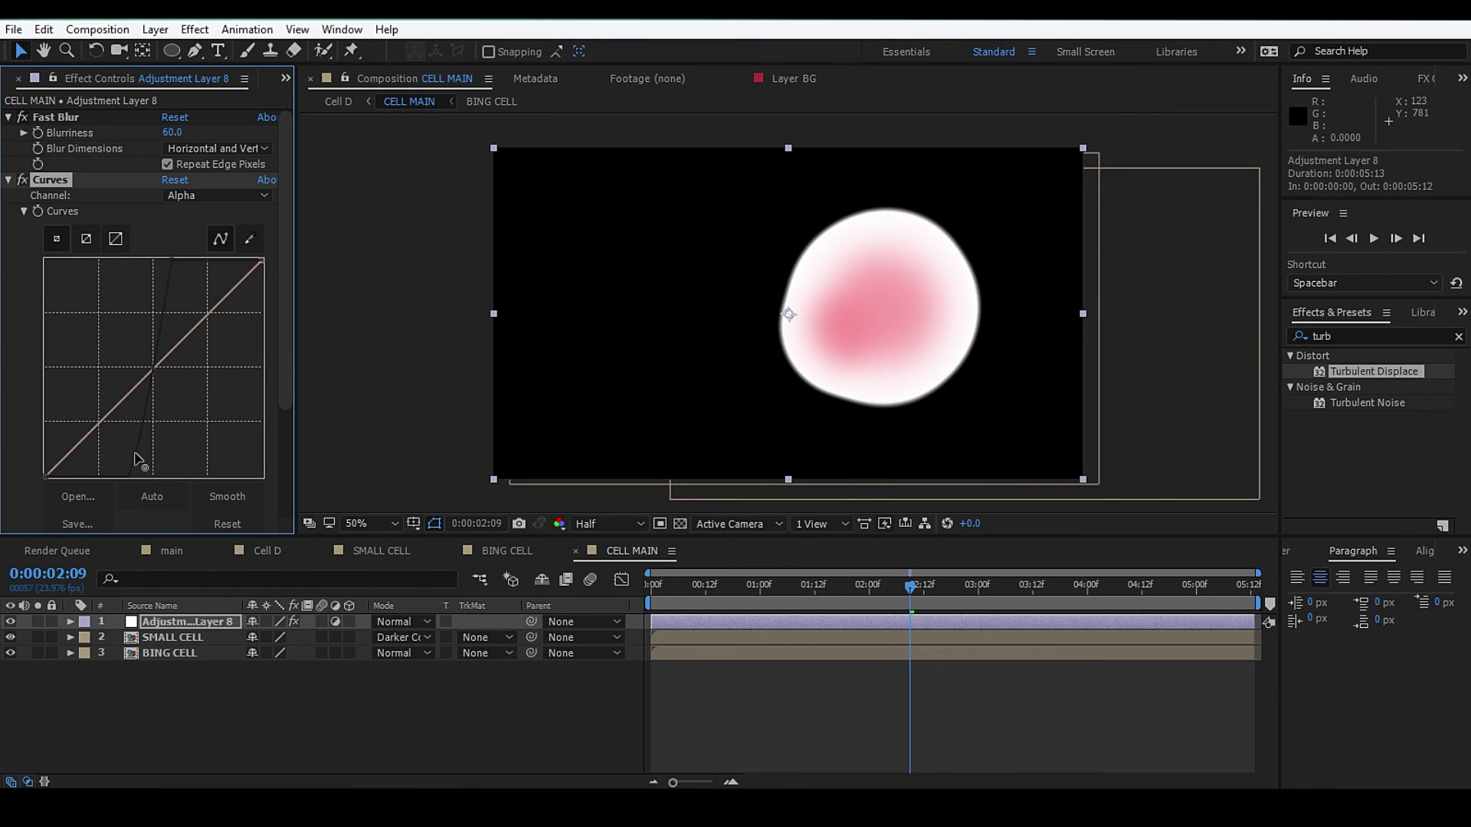
left_click(282, 552)
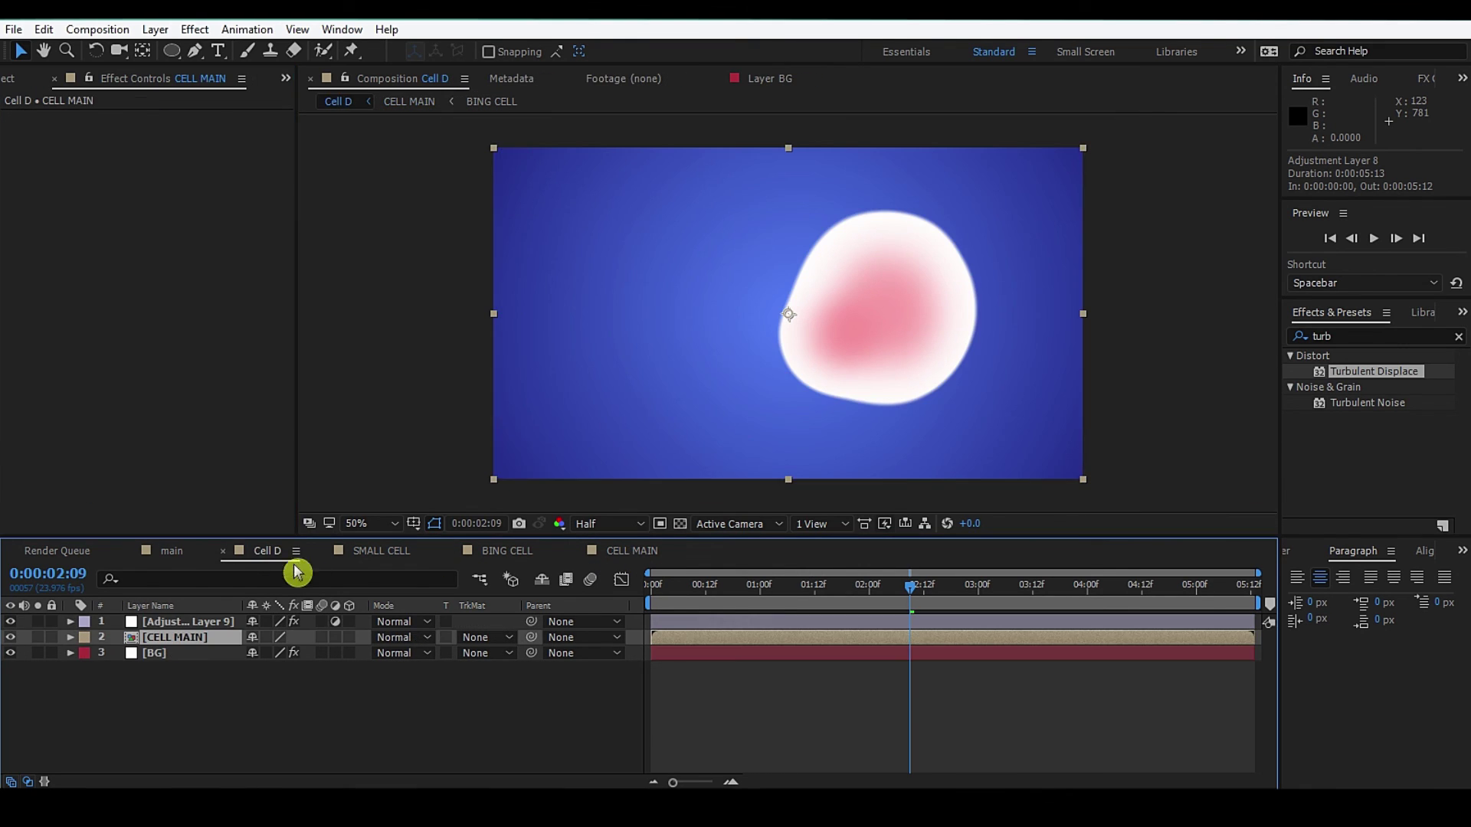
left_click(523, 712)
left_click(606, 524)
- Preview Cell D at Full resolution, scrub to the merge, and clear the Effects & Presets search
left_click(609, 559)
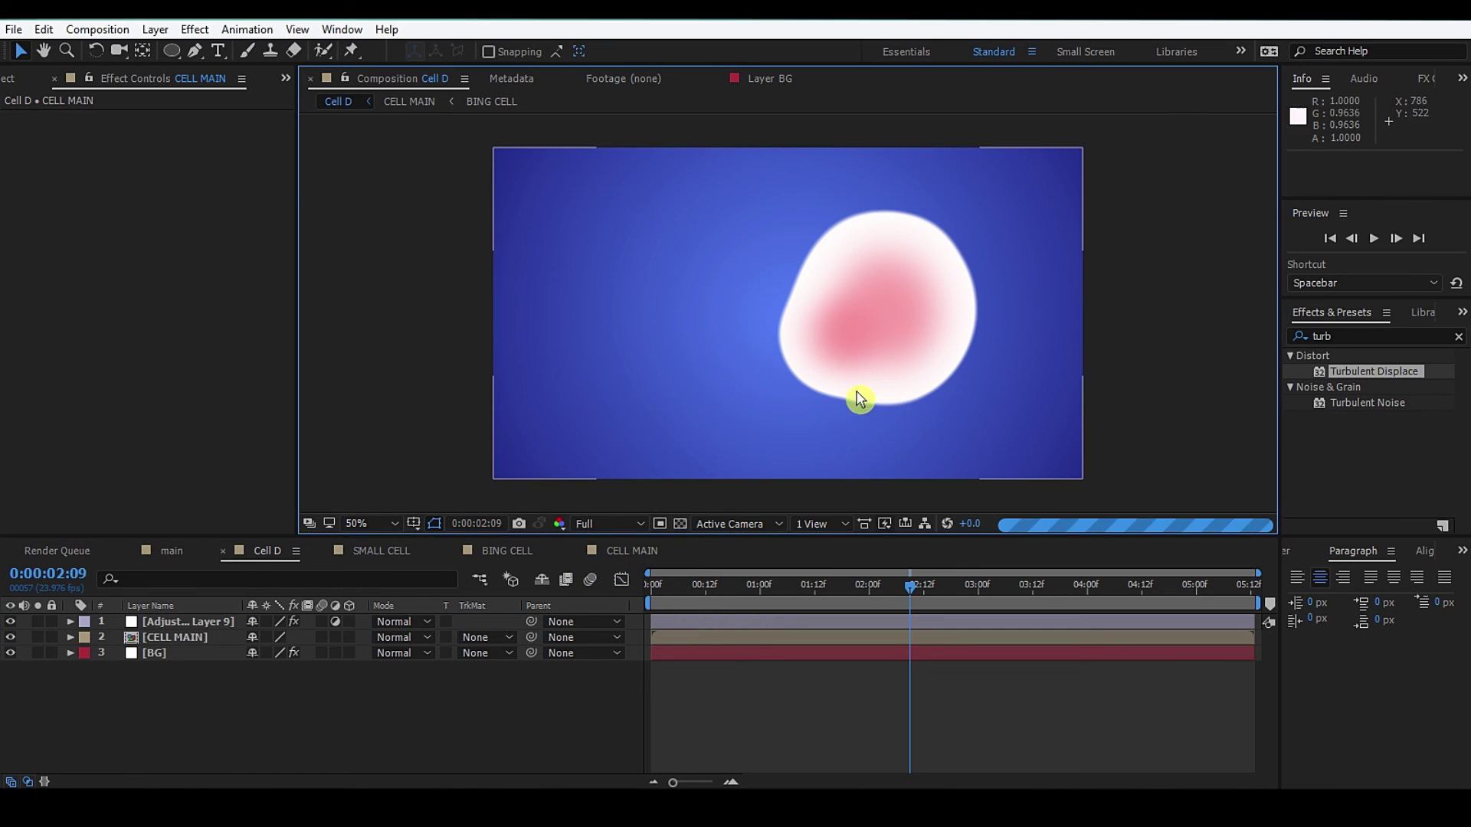
mouse_move(936, 586)
left_mouse_down()
mouse_move(1227, 603)
mouse_move(1083, 618)
left_mouse_up()
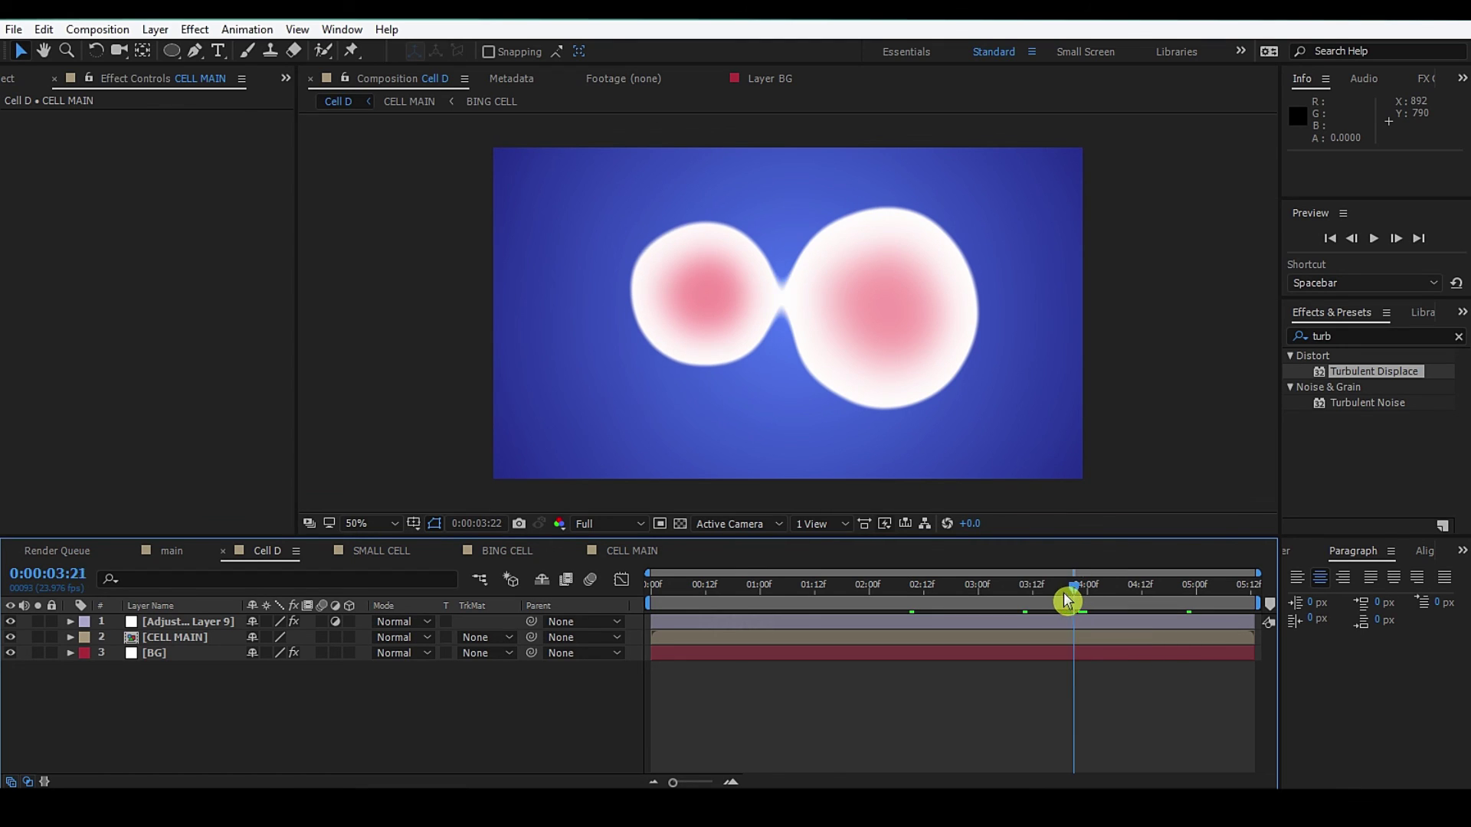
left_click_drag(1083, 601, 1028, 595)
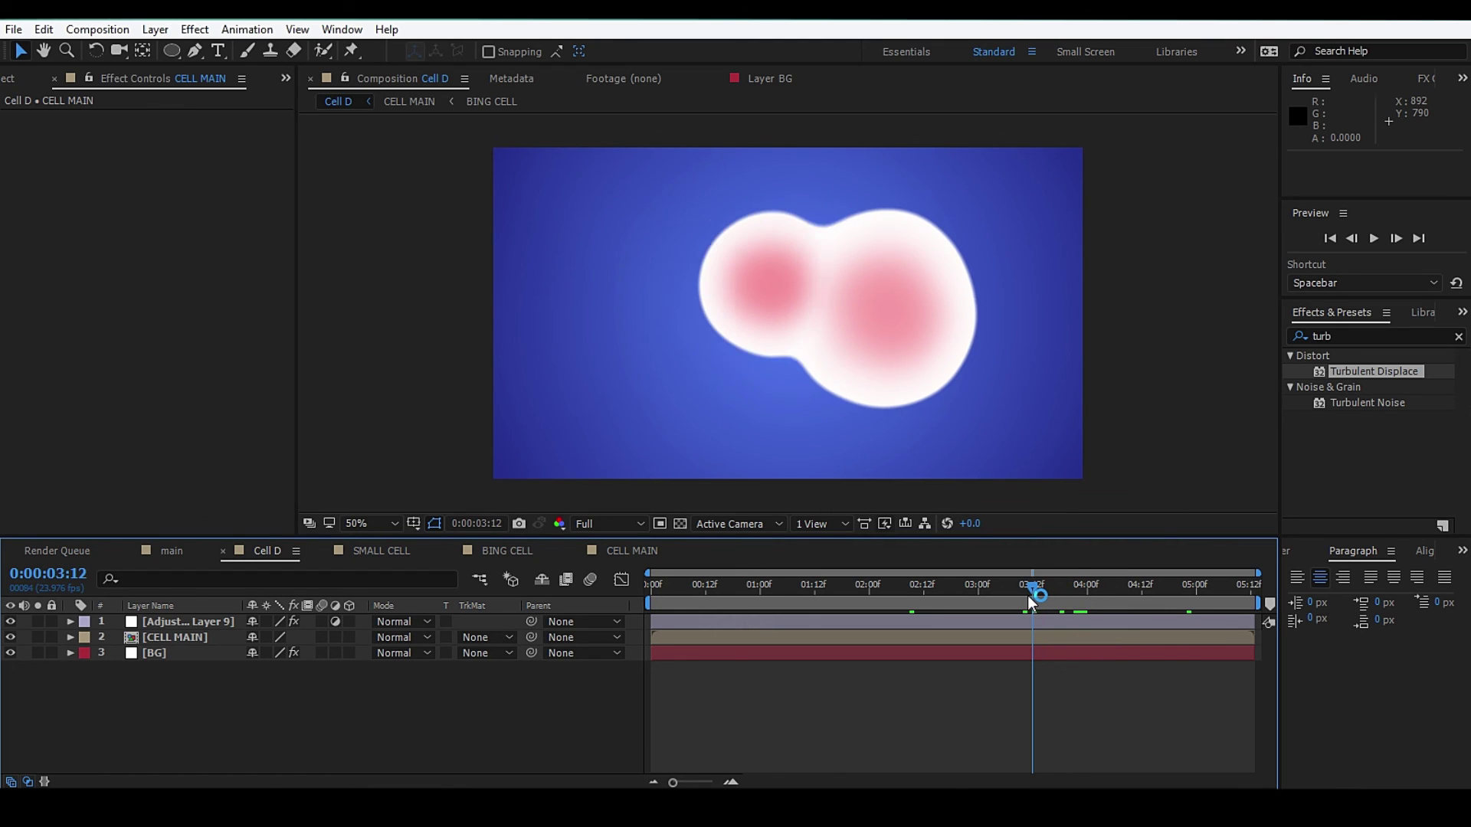
left_click(1460, 336)
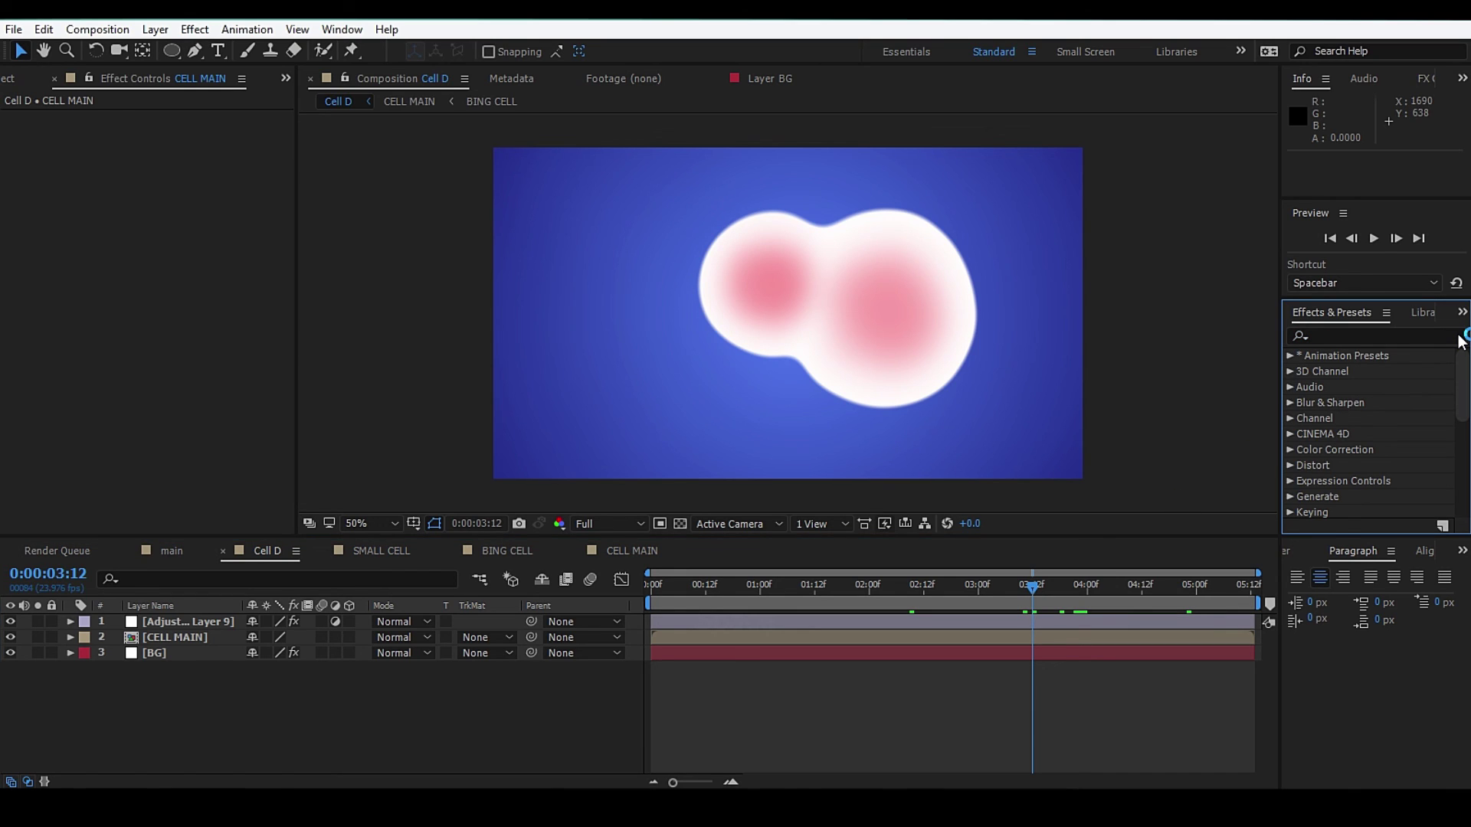